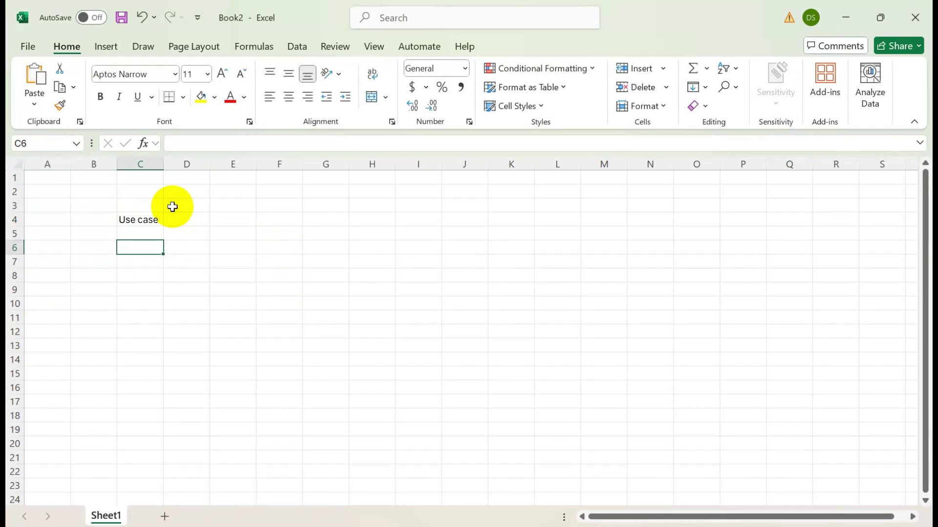
# Step: Enter "Understand the concept of ADF pipeline" in cell C6, under the "Use case" heading
pyautogui.write('Un')
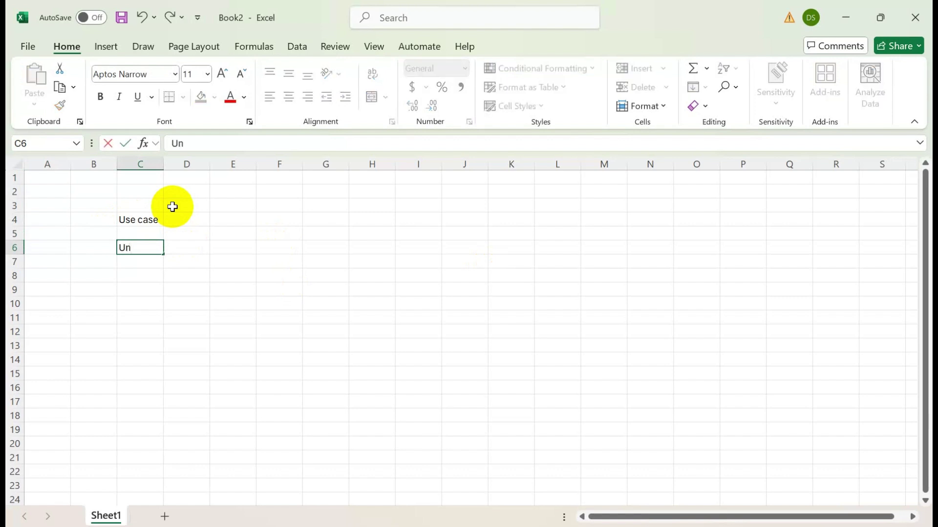
pyautogui.write('derstand the')
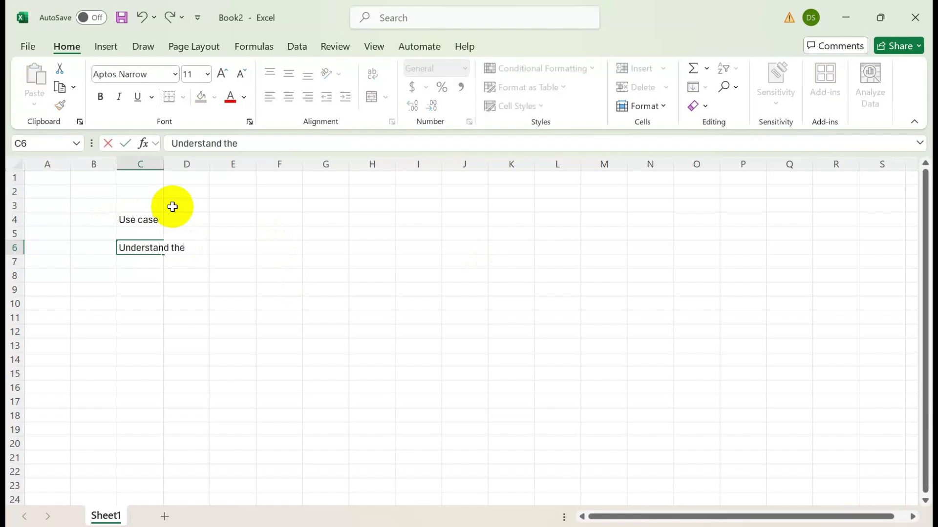
pyautogui.write(' concept of A')
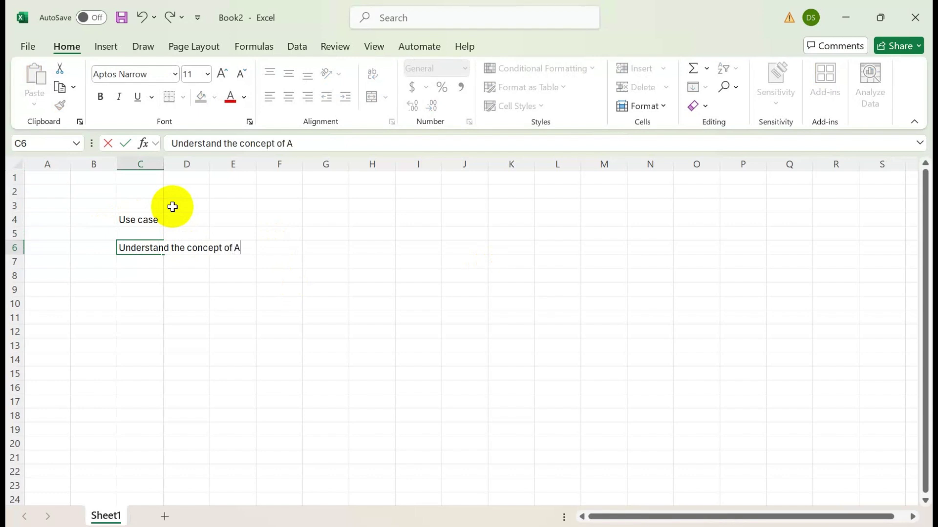
pyautogui.write('DF pipe')
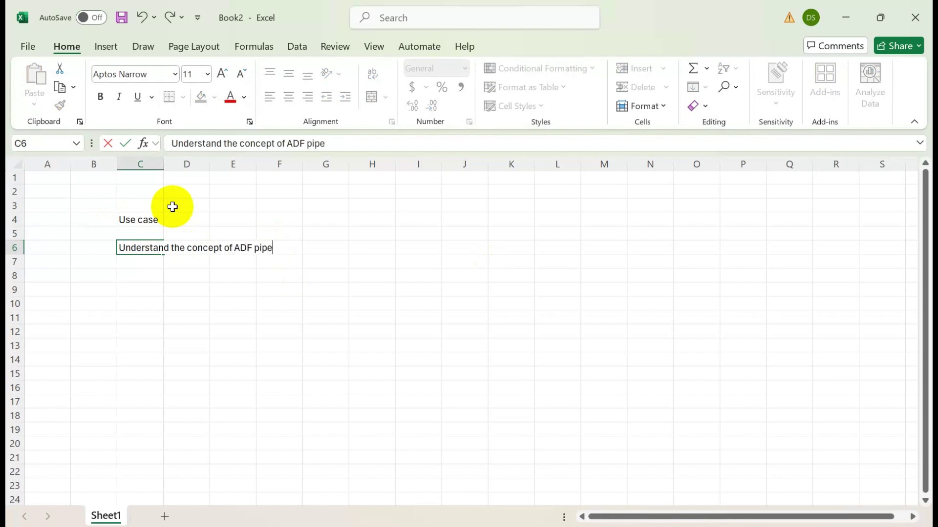
pyautogui.write('line')
# Step: Enter "ETL tool for Azure" in cell C8 and "Code free tool" in cell E8
pyautogui.click(142, 272)
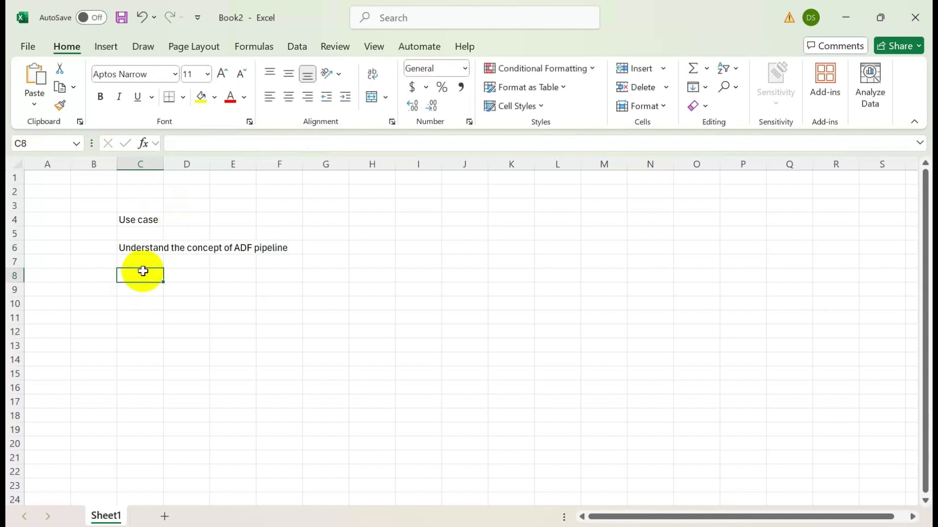
pyautogui.write('ETL ')
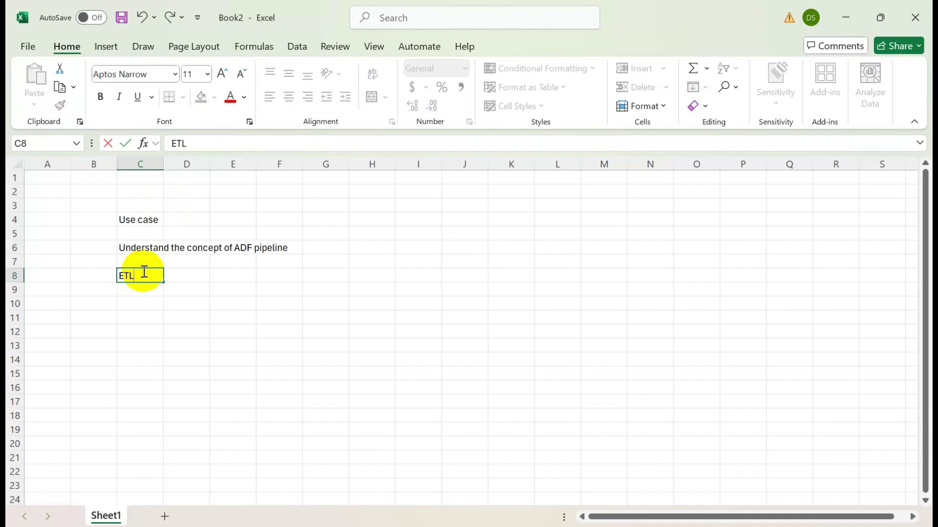
pyautogui.write('tool for Azure')
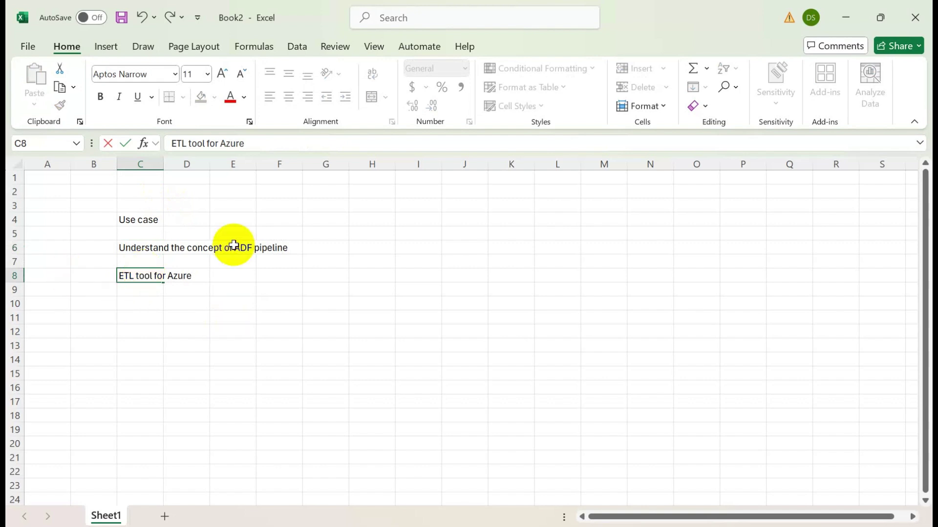
pyautogui.click(232, 274)
pyautogui.write('C')
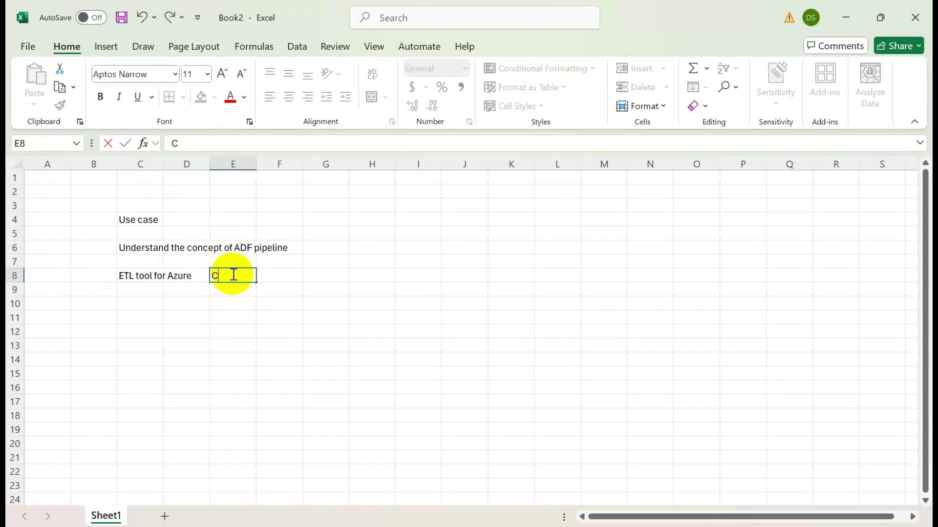
pyautogui.write('ode free tool')
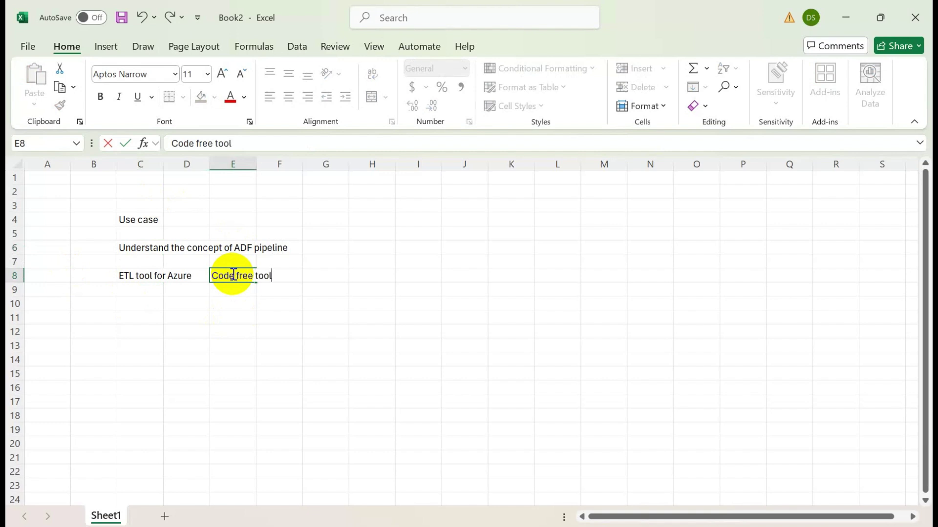
pyautogui.click(139, 274)
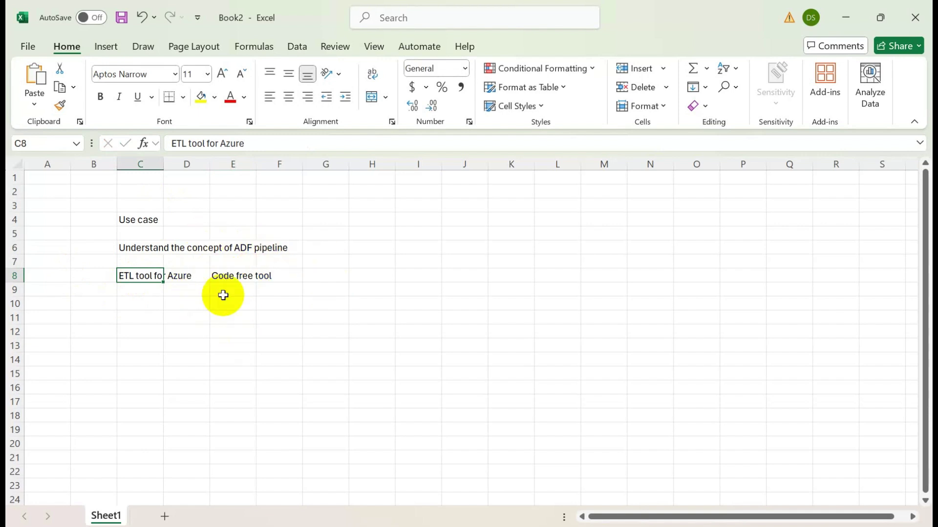
pyautogui.click(168, 247)
# Step: Enter "Sales data" in cell C11 and "CSV" in cell C13
pyautogui.click(143, 320)
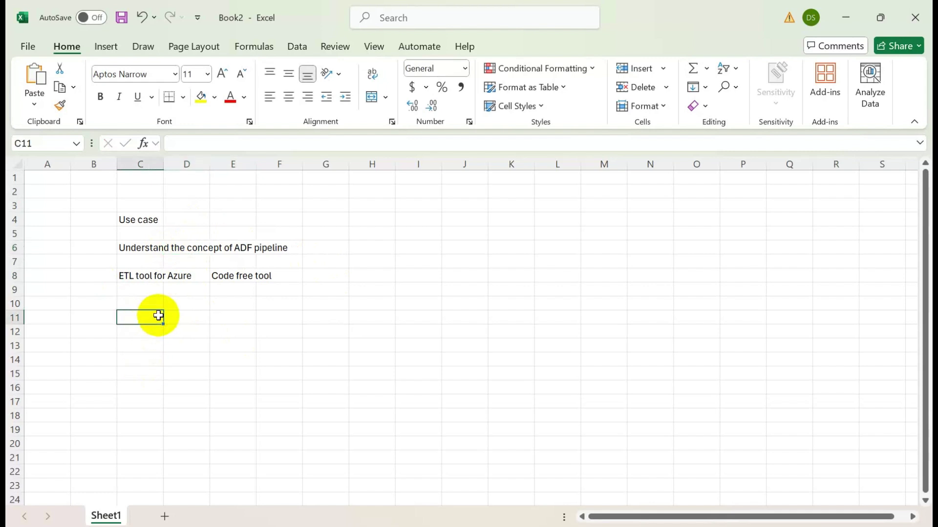
pyautogui.write('Sales data')
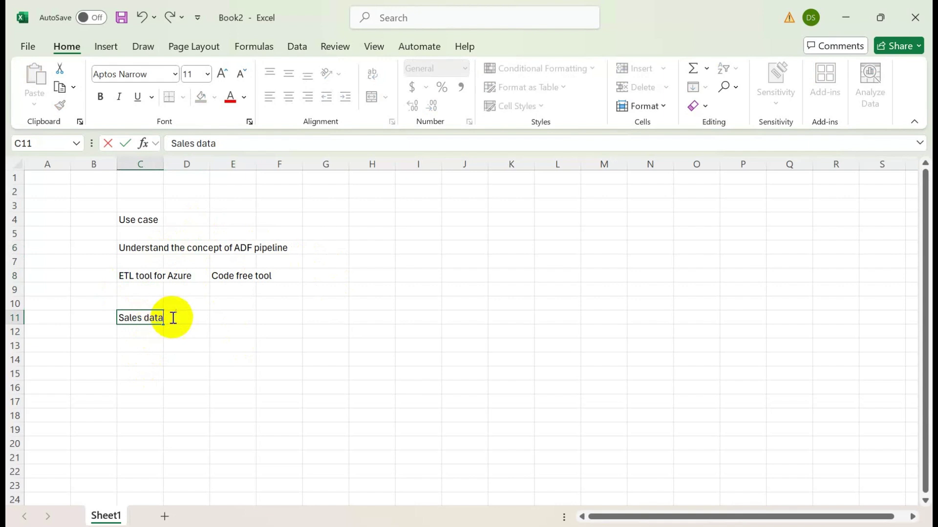
pyautogui.click(134, 343)
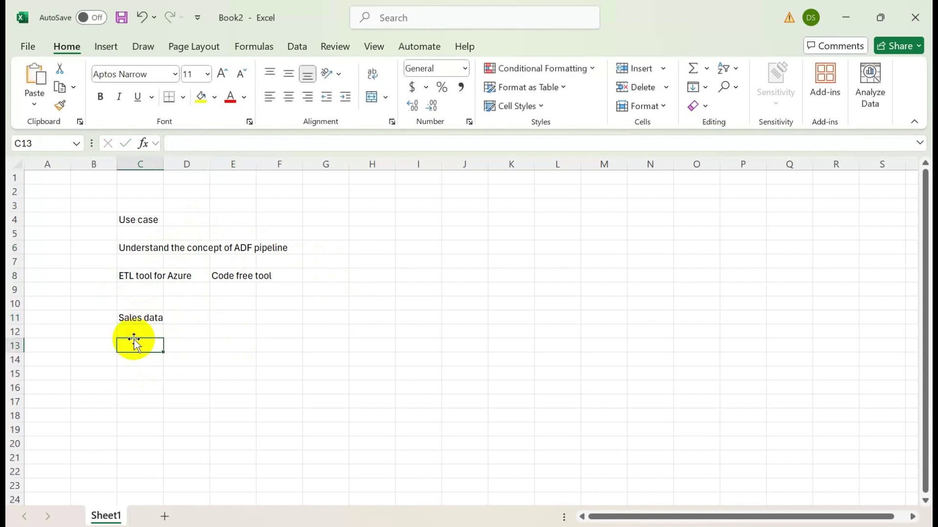
pyautogui.write('CSV')
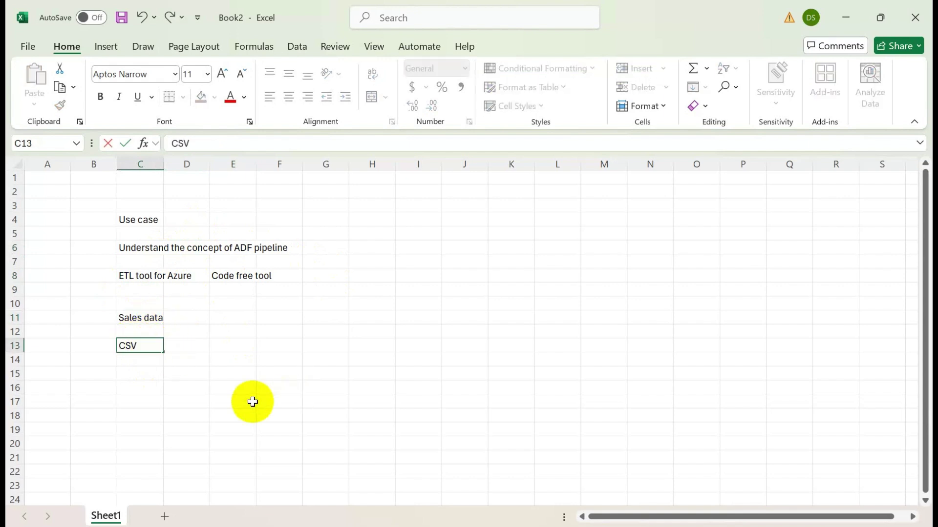
# Step: Enter "Azure" in cell C15 and "Subscription" in cell C16 directly below it
pyautogui.click(133, 372)
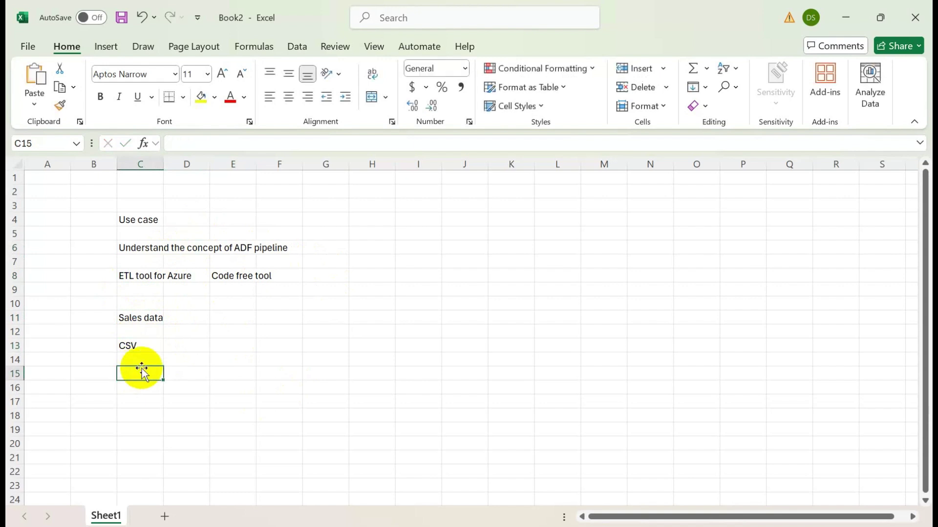
pyautogui.write('Azure')
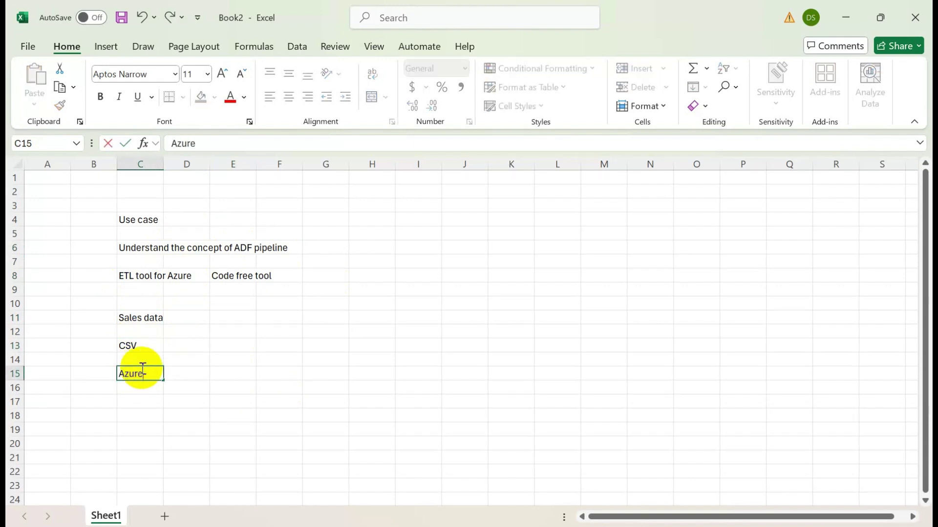
pyautogui.press('Return')
pyautogui.write('Subsct')
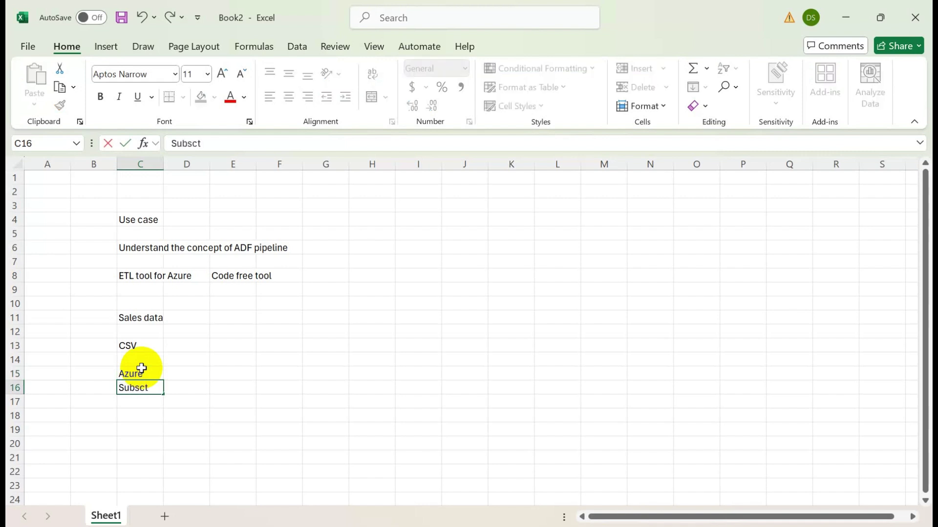
pyautogui.press('BackSpace')
pyautogui.write('ription')
# Step: Enter "Free" in cell E16, in the same row as "Subscription"
pyautogui.click(232, 398)
pyautogui.click(236, 386)
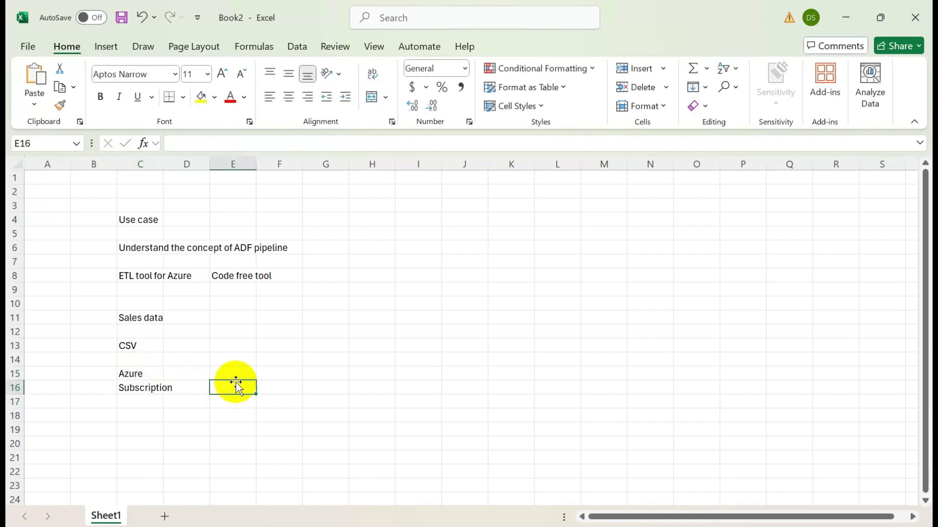
pyautogui.write('Free')
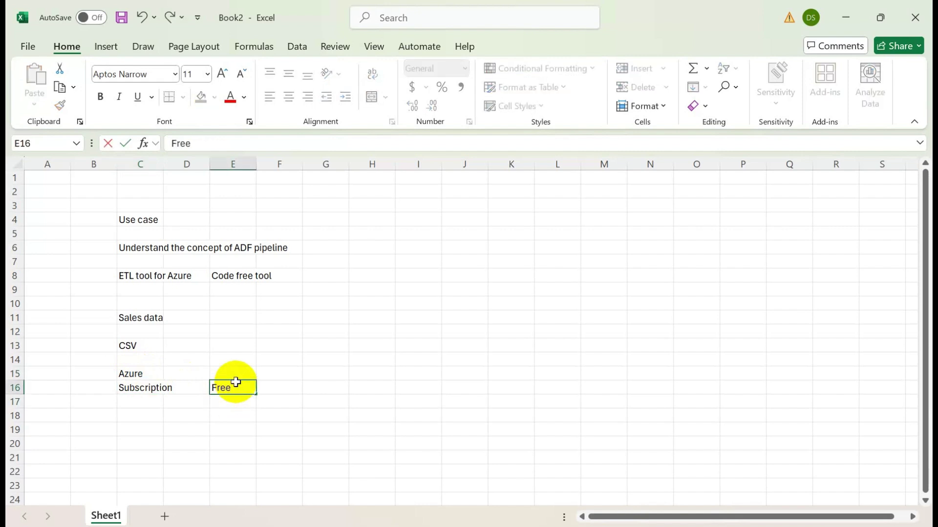
pyautogui.press('Return')
# Step: Enter "Resource Group" in cell C17, directly below "Subscription"
pyautogui.press('Left')
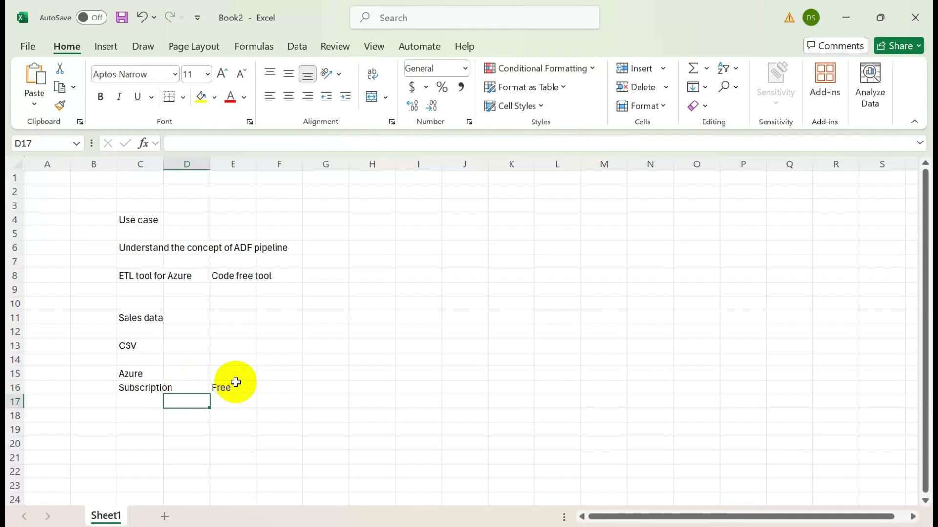
pyautogui.press('Left')
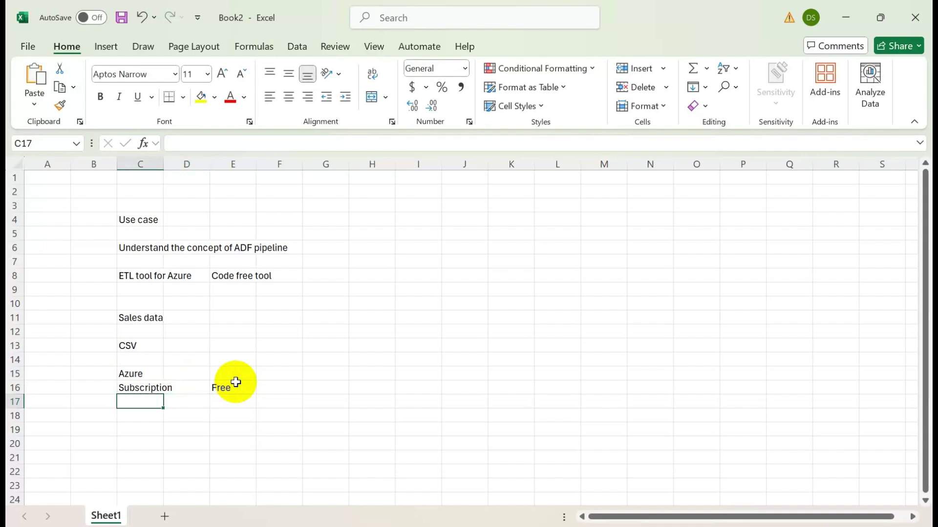
pyautogui.write('Res')
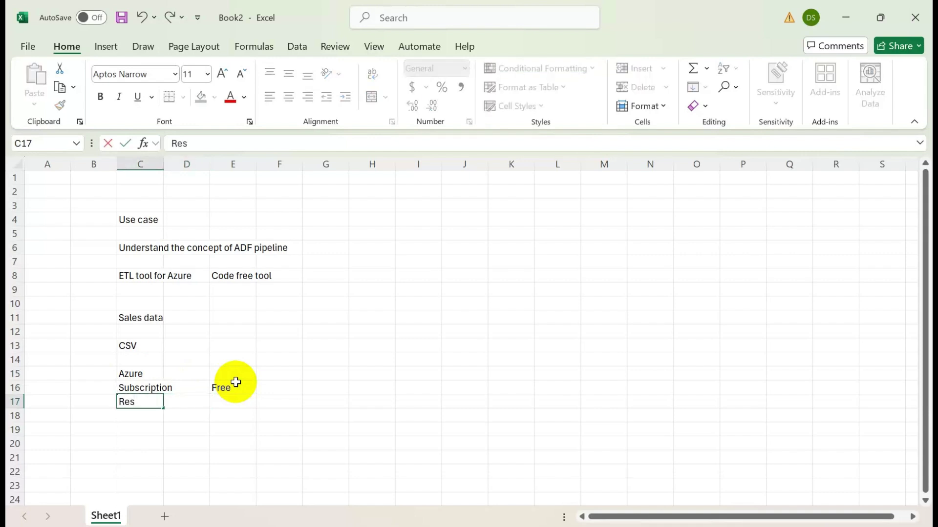
pyautogui.write('ource Group')
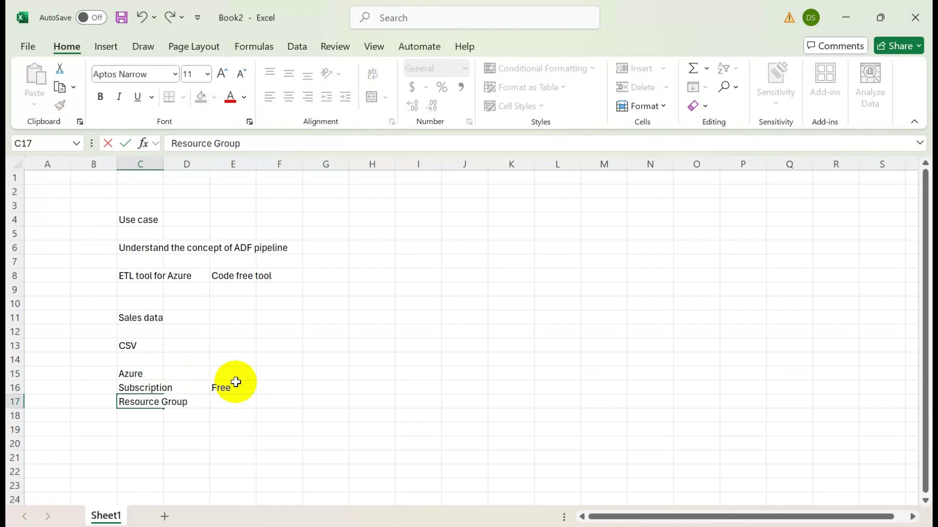
pyautogui.click(147, 415)
pyautogui.click(143, 389)
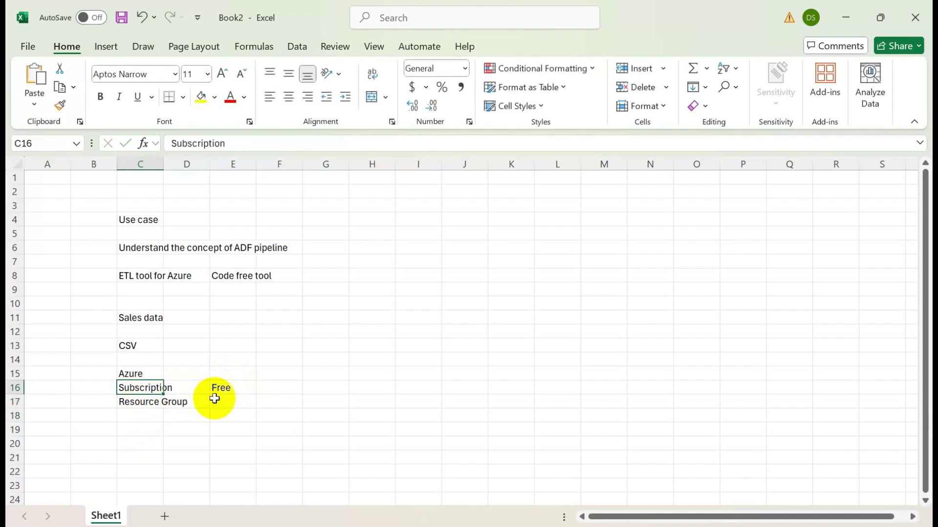
pyautogui.click(228, 391)
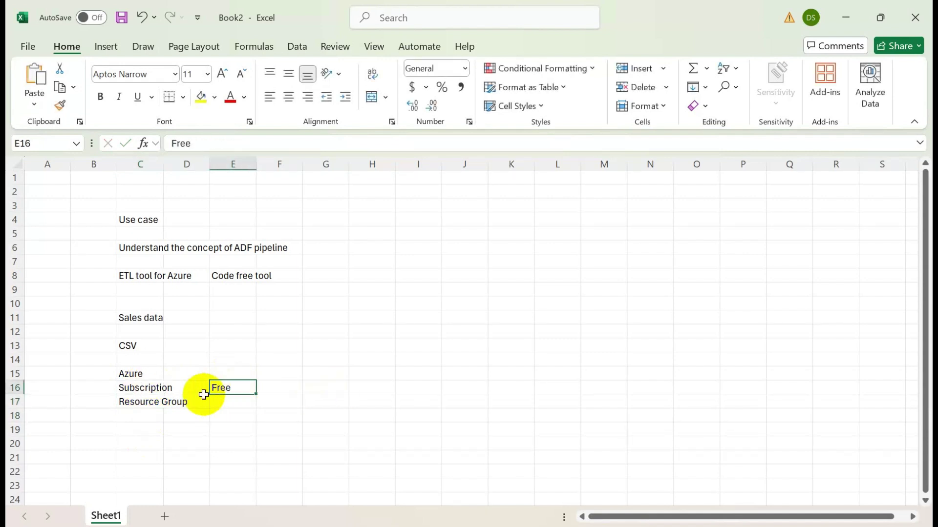
pyautogui.click(140, 389)
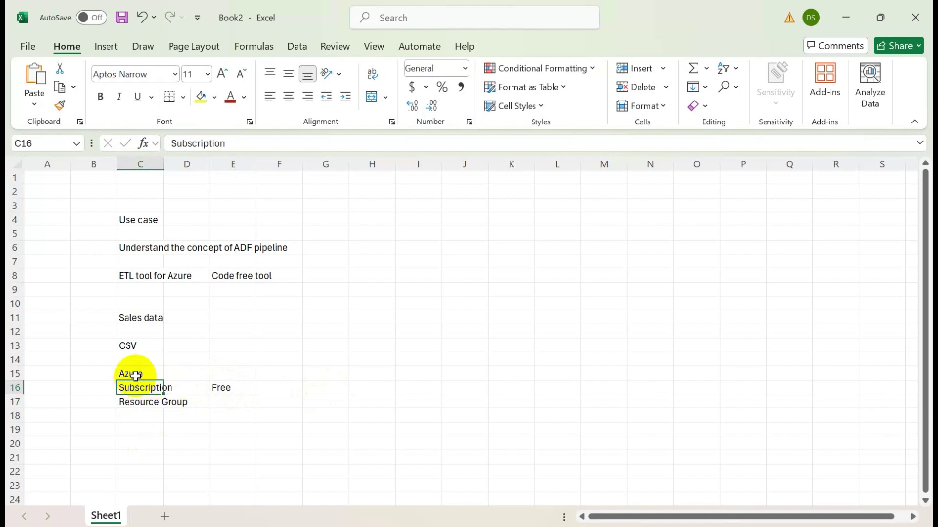
pyautogui.click(134, 374)
# Step: Enter the heading "Resources" in cell H15, in the same row as "Azure"
pyautogui.click(370, 375)
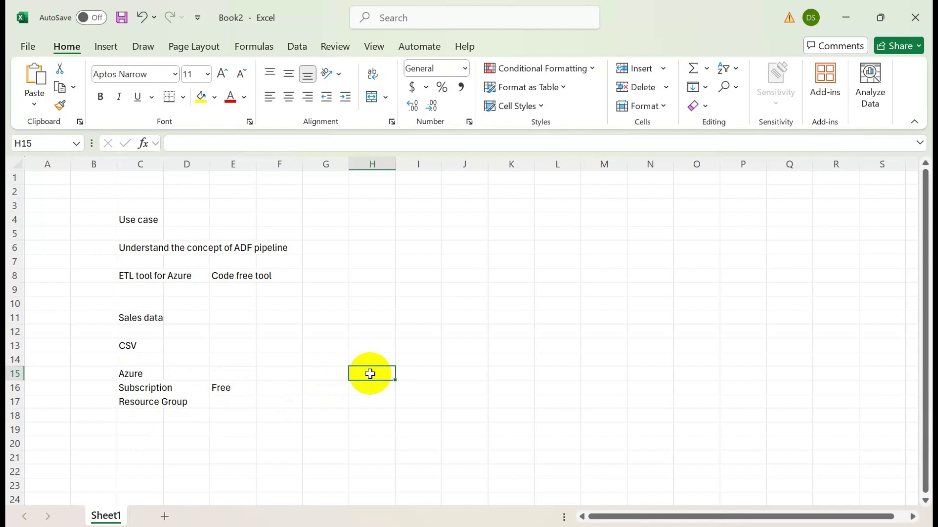
pyautogui.write('Resou')
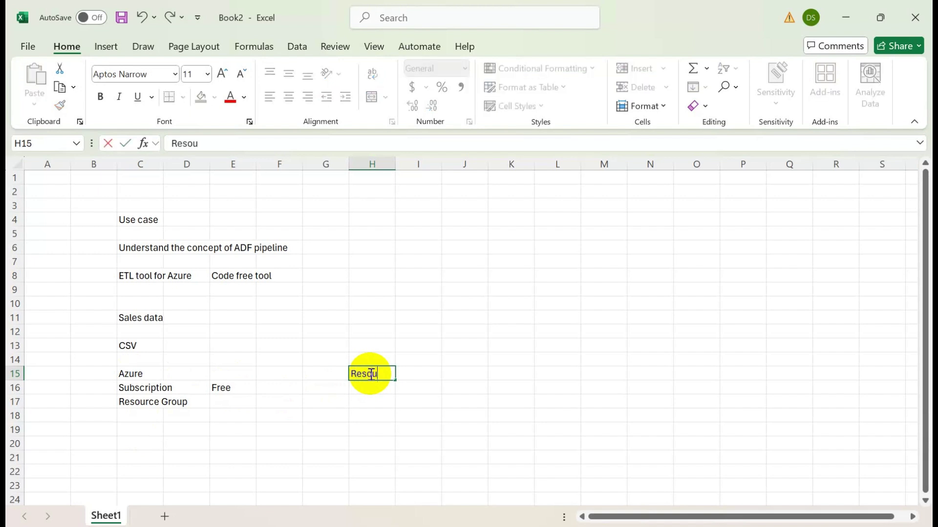
pyautogui.write('rces')
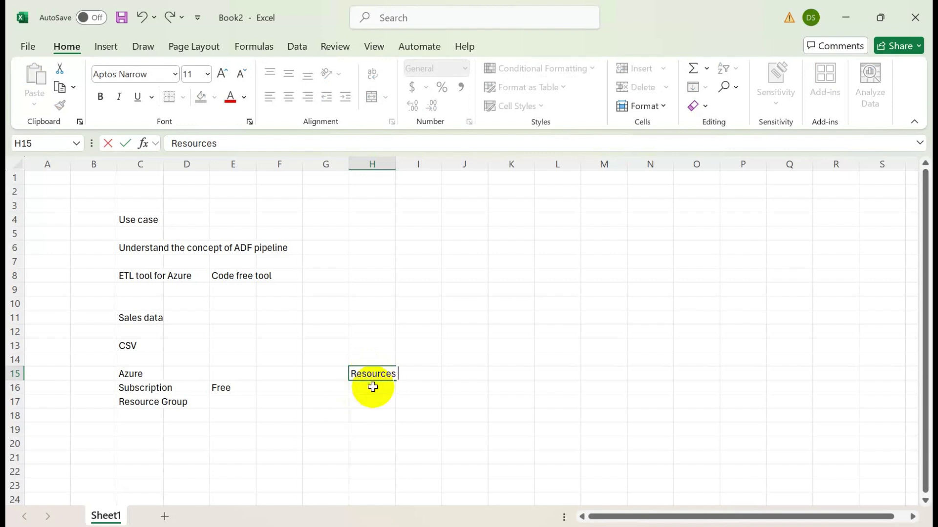
pyautogui.moveTo(372, 386); pyautogui.dragTo(375, 436)
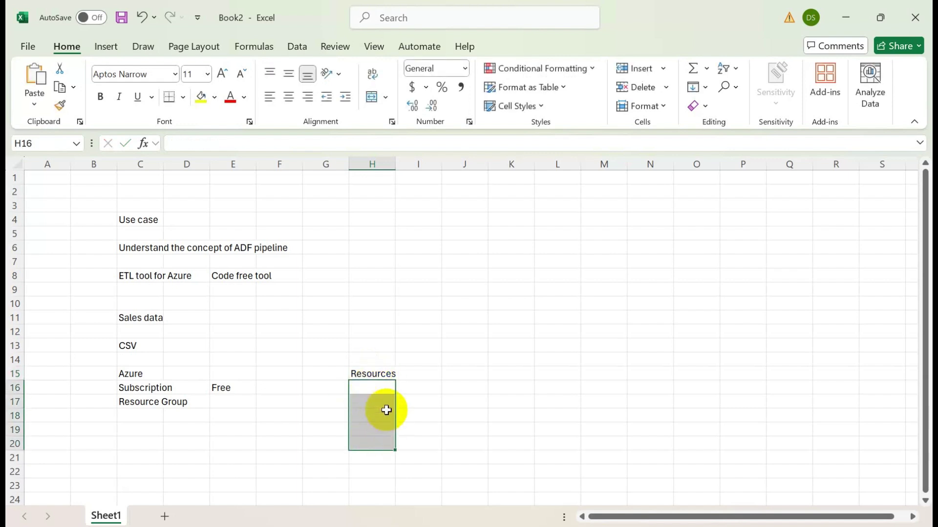
pyautogui.click(325, 387)
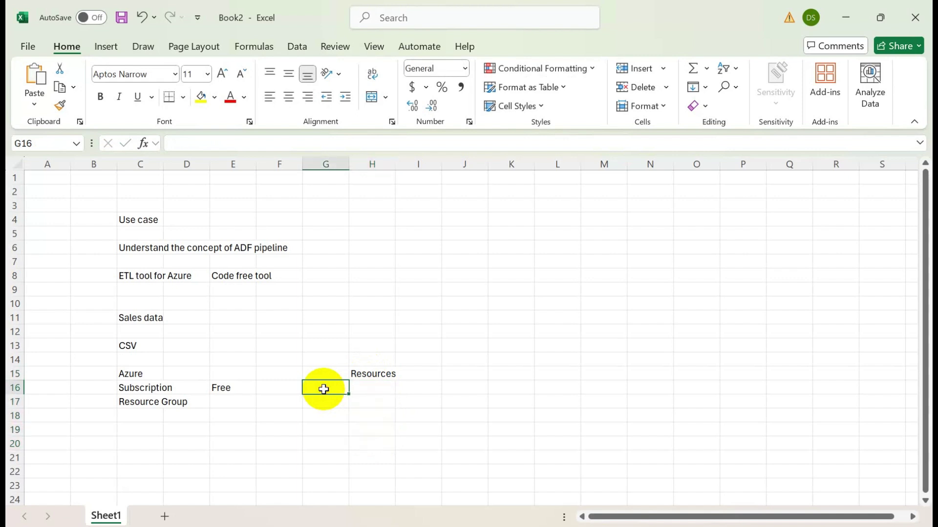
pyautogui.click(149, 402)
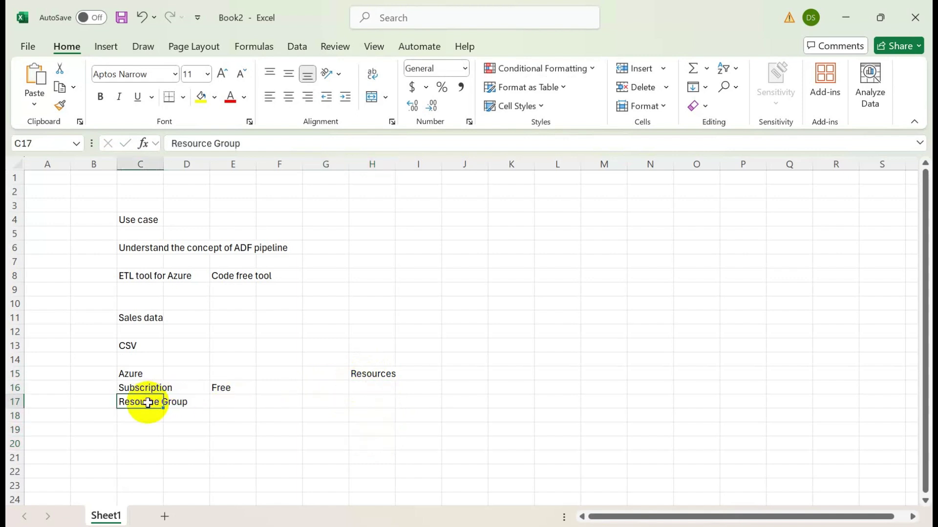
pyautogui.click(362, 374)
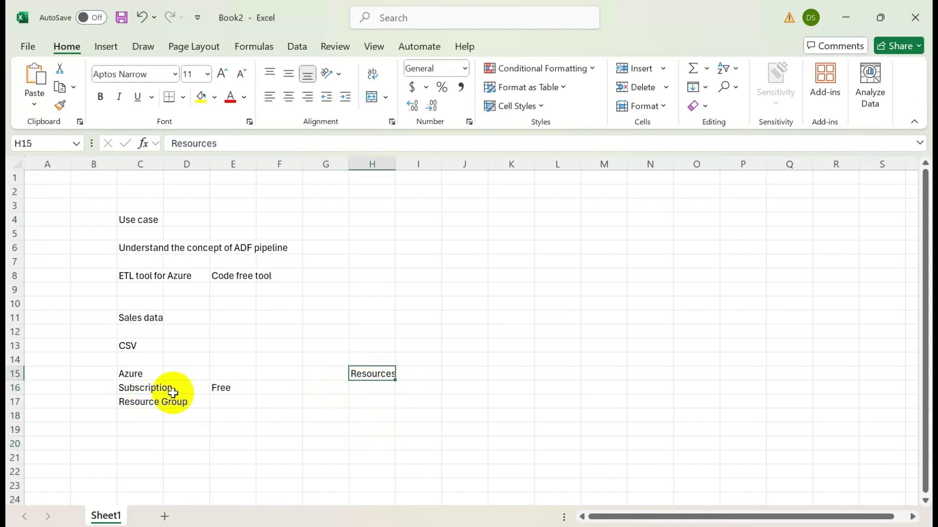
pyautogui.click(128, 402)
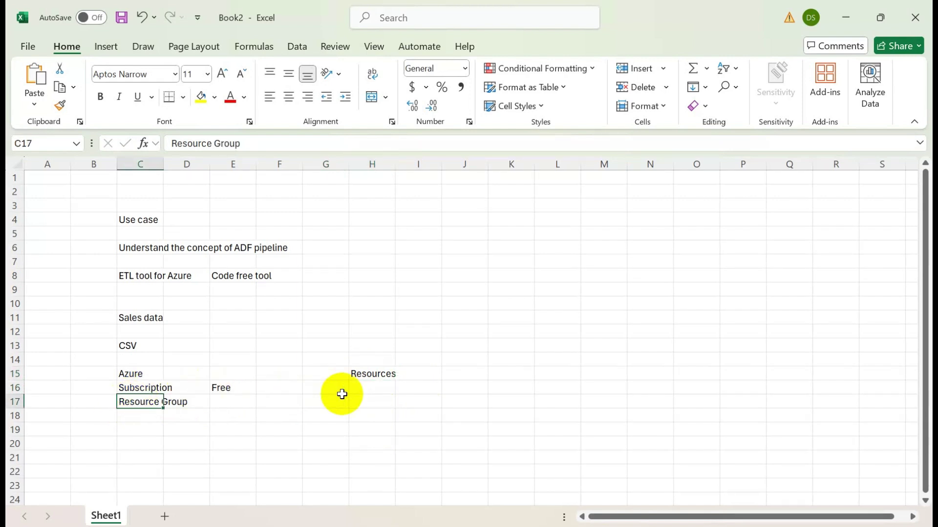
pyautogui.click(369, 405)
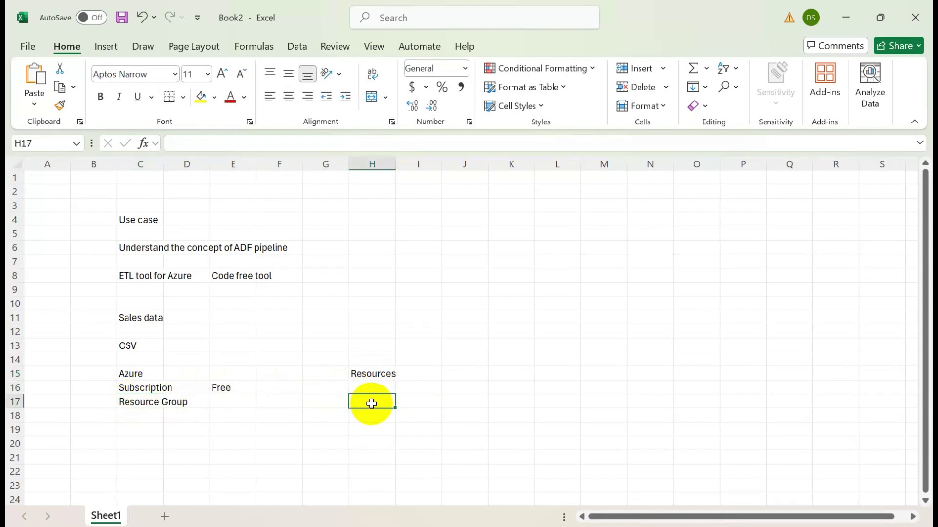
# Step: Enter "Dev" in cell H17 and clear the range H14:H17, including the "Resources" heading
pyautogui.write('Dev')
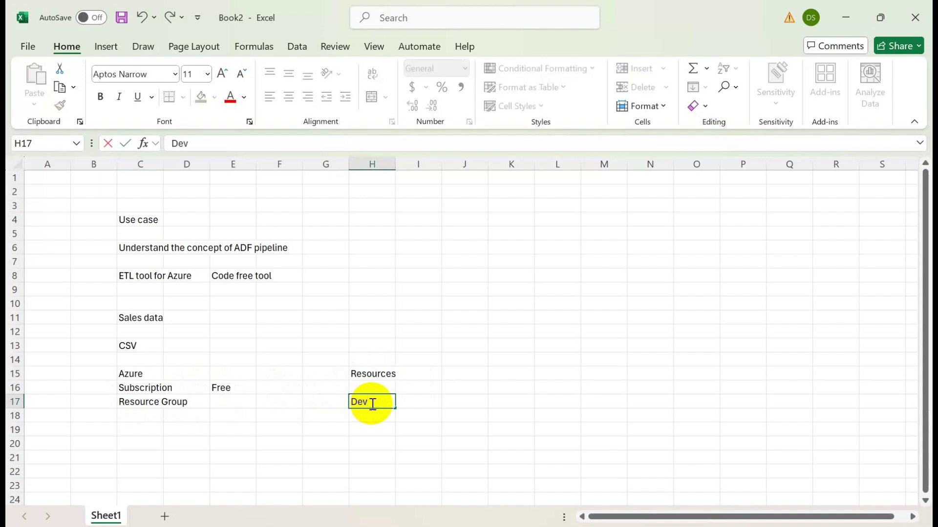
pyautogui.press('Tab')
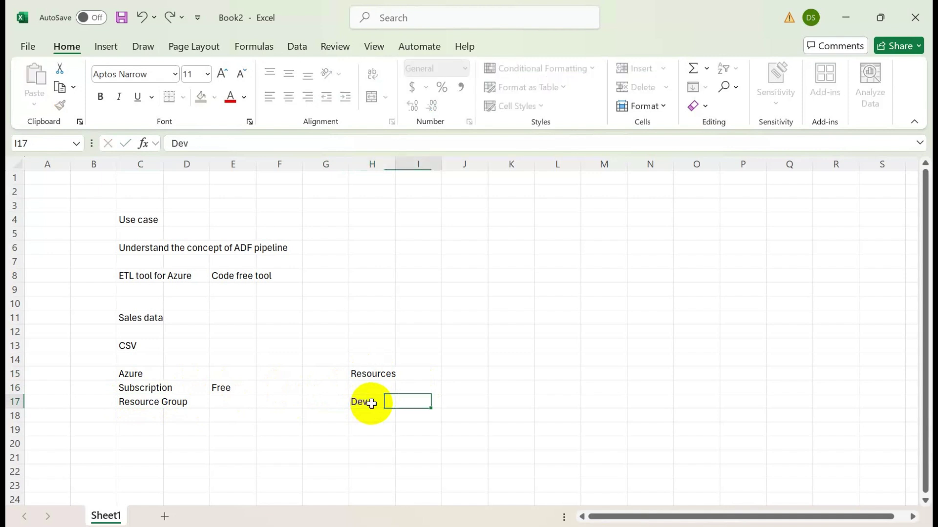
pyautogui.moveTo(371, 404); pyautogui.dragTo(392, 409)
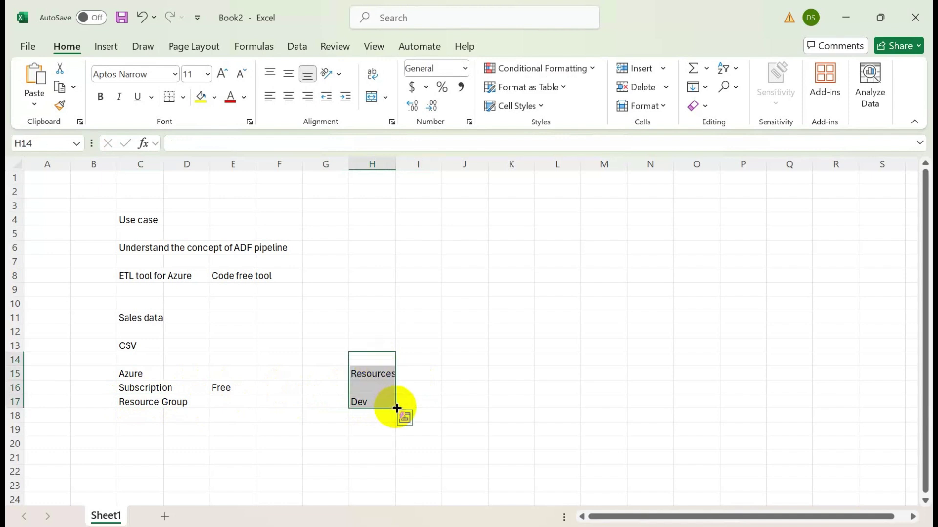
pyautogui.press('Delete')
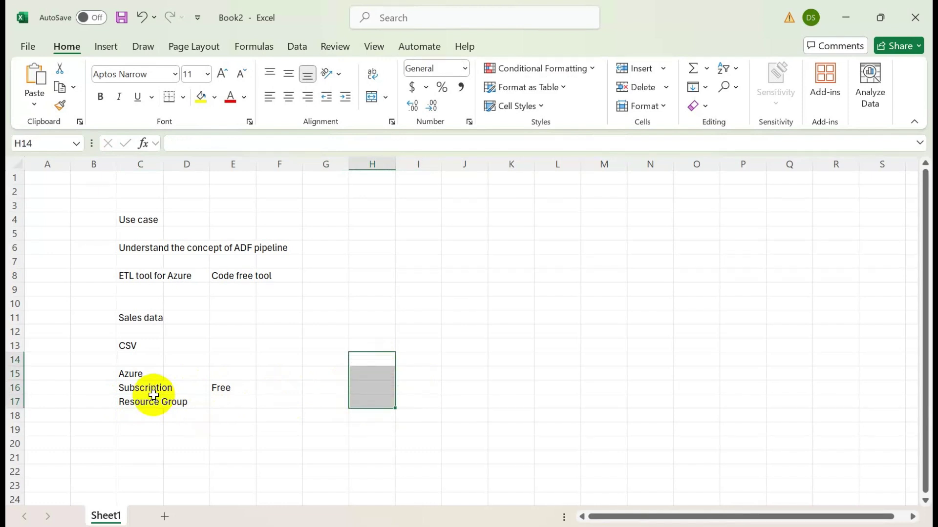
# Step: Enter "Storage Account" in cell C18, directly below "Resource Group"
pyautogui.click(142, 406)
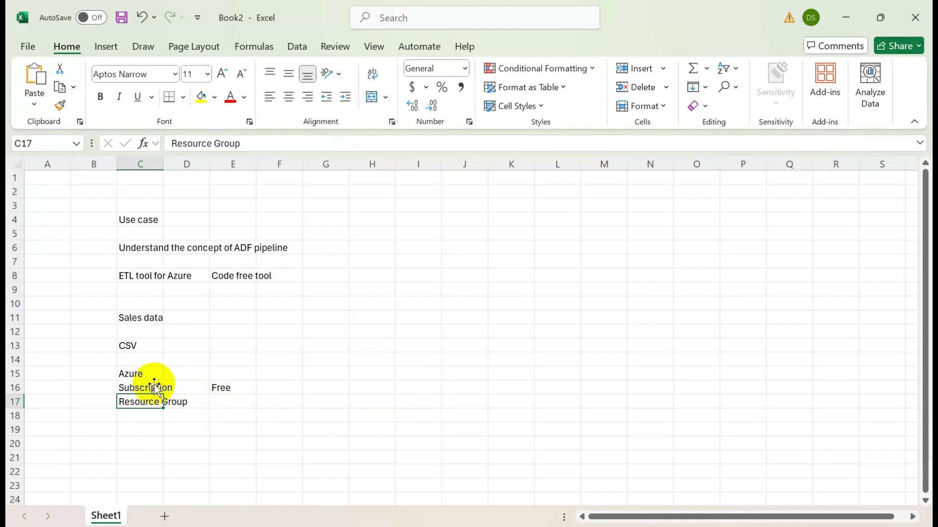
pyautogui.click(149, 415)
pyautogui.write('Su')
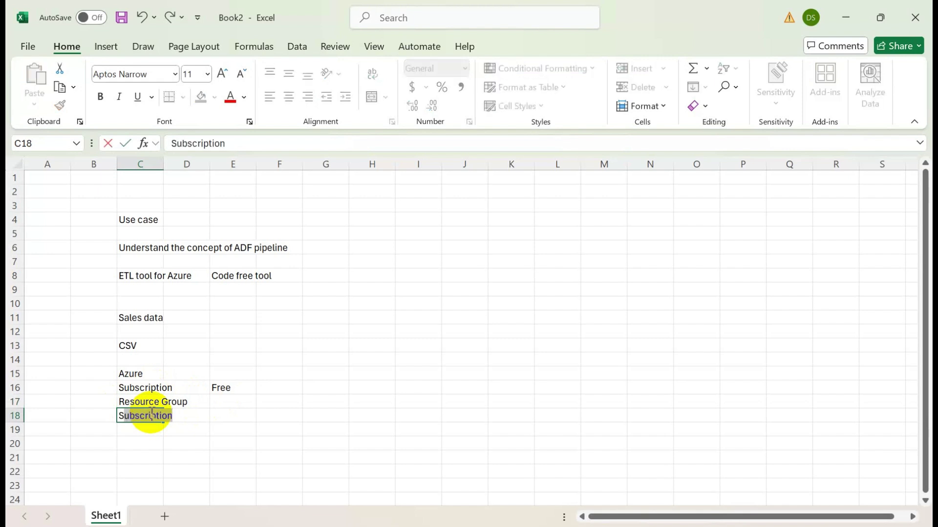
pyautogui.write('t')
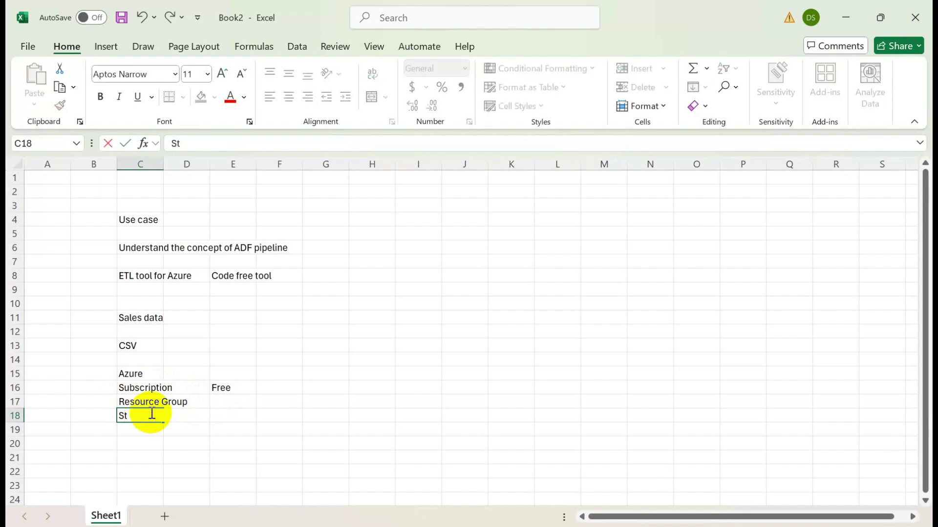
pyautogui.write('orage Account')
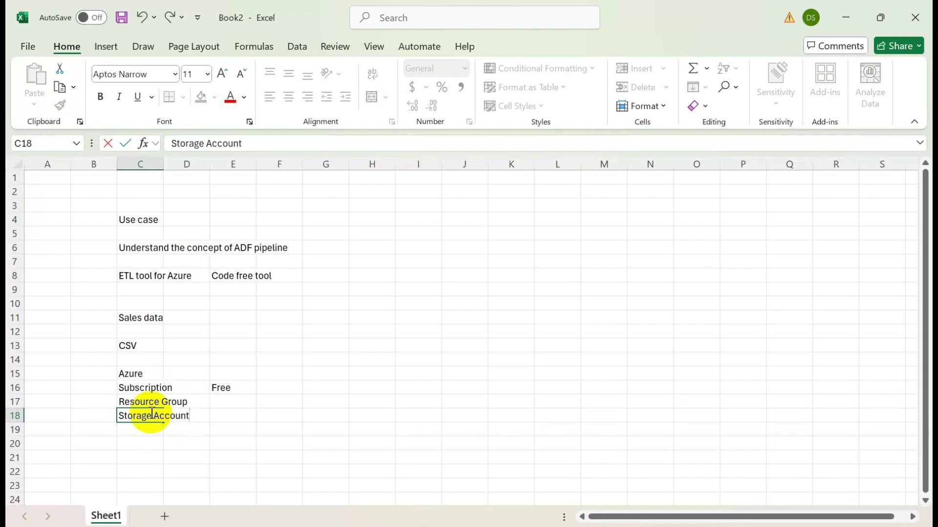
# Step: Put an outside border around the empty range I5:O13 to represent the storage space
pyautogui.moveTo(415, 234); pyautogui.dragTo(706, 342)
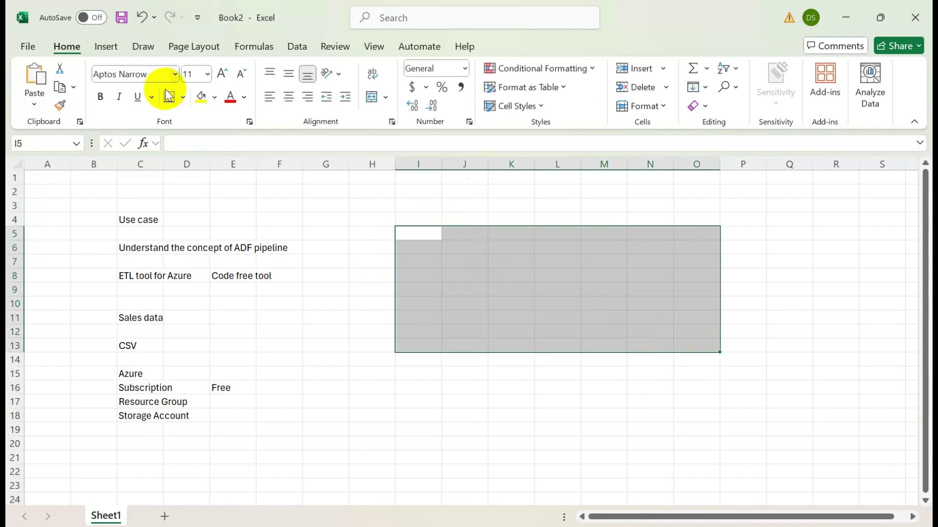
pyautogui.click(183, 97)
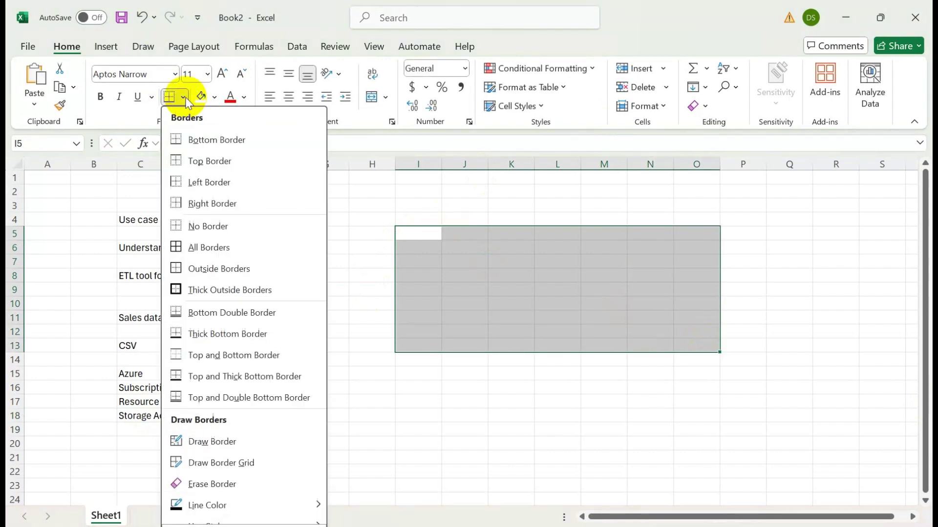
pyautogui.click(196, 277)
# Step: Enter "1000 TB" in cell L3 as the capacity label above the bordered box
pyautogui.click(552, 203)
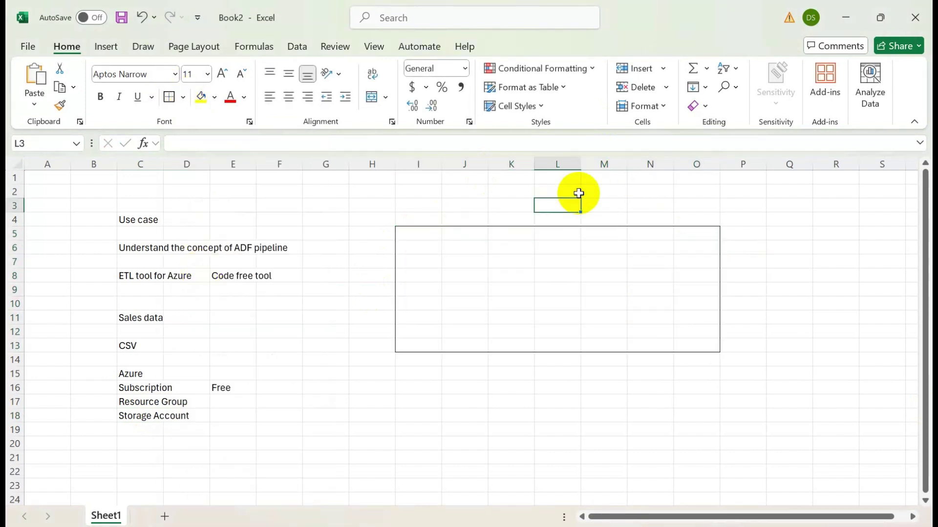
pyautogui.write('1000')
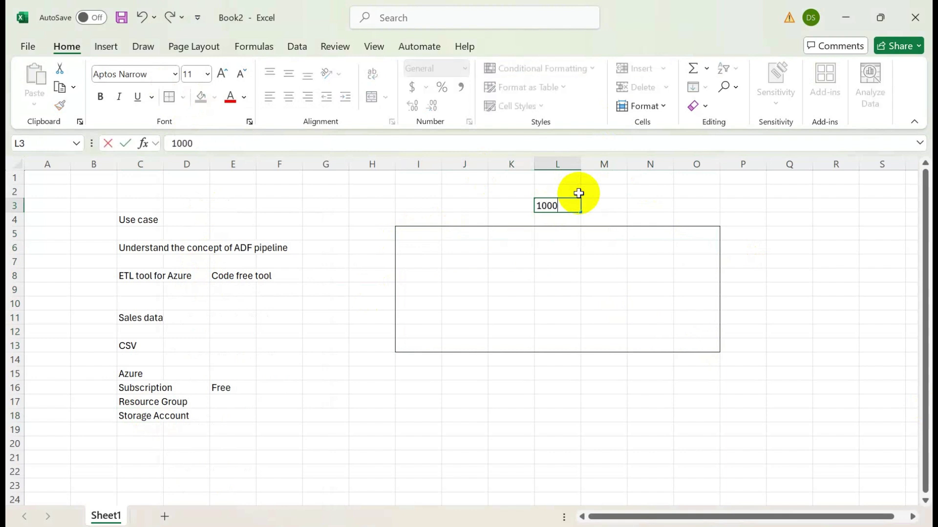
pyautogui.write(' TB')
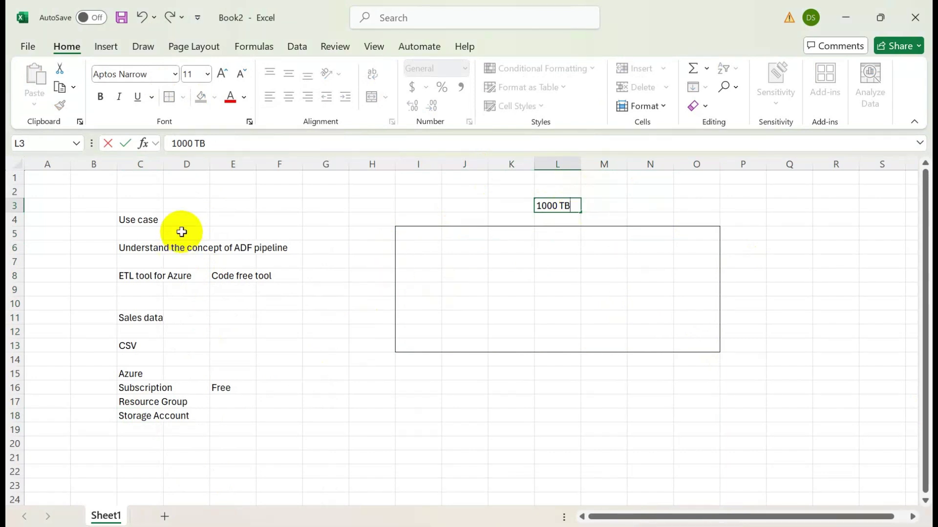
# Step: Enter "saadls" in cell I5, the first cell of the bordered box, and outline that cell with a border
pyautogui.moveTo(412, 236); pyautogui.dragTo(412, 350)
pyautogui.click(402, 237)
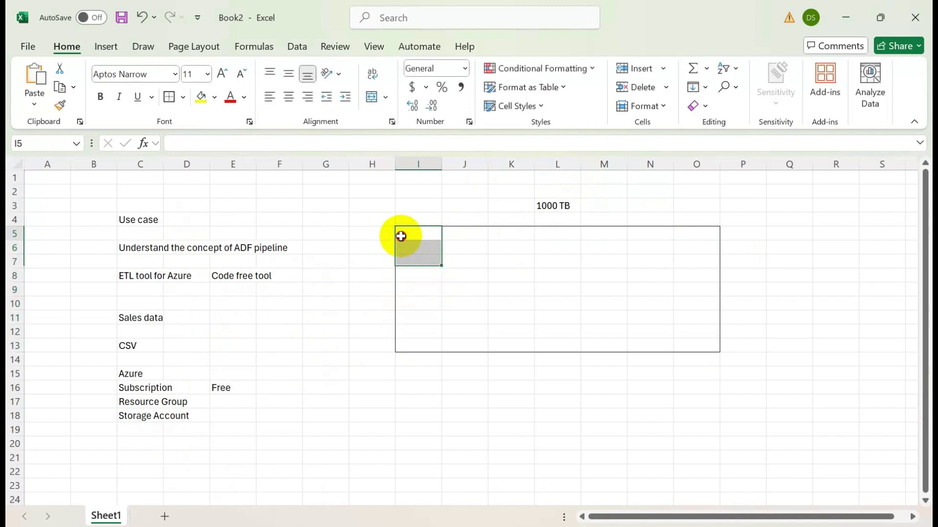
pyautogui.moveTo(404, 232)
pyautogui.mouseDown()
pyautogui.moveTo(429, 352)
pyautogui.moveTo(413, 236)
pyautogui.mouseUp()
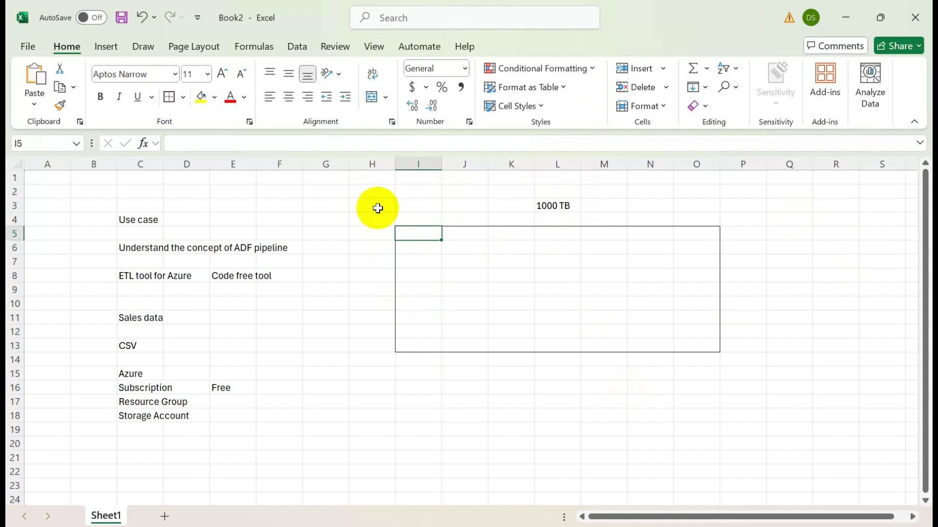
pyautogui.doubleClick(415, 234)
pyautogui.write('sa')
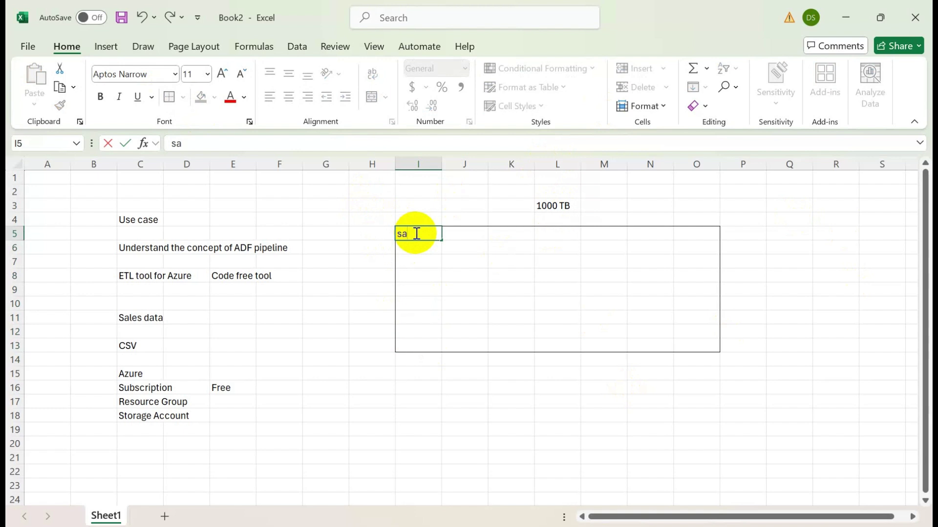
pyautogui.write('adls')
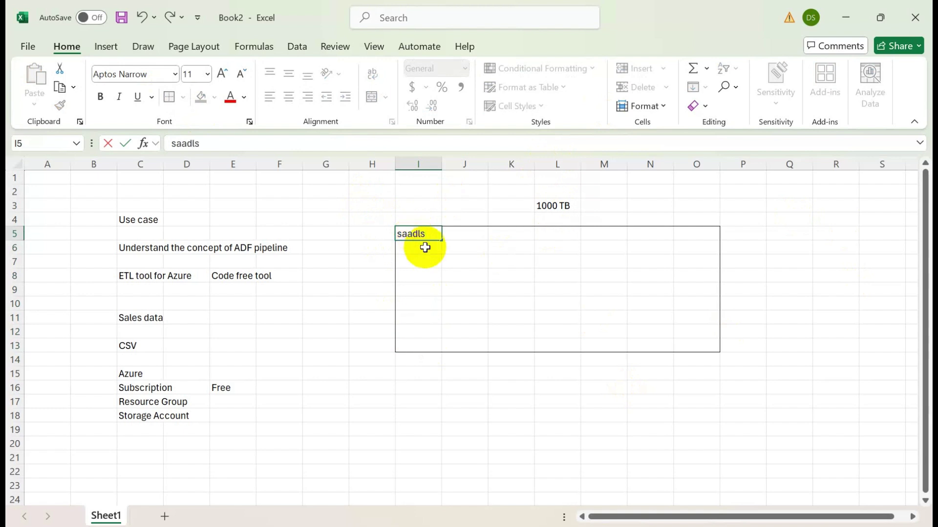
pyautogui.click(421, 246)
pyautogui.click(419, 234)
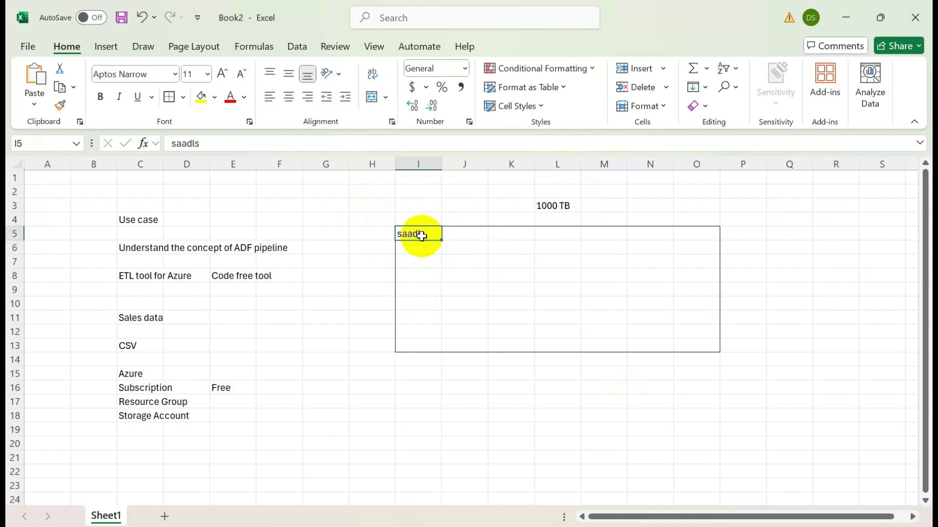
# Step: Enter "Container" in cell C19 below "Storage Account" and put an outside border around cells I5:I13
pyautogui.click(133, 432)
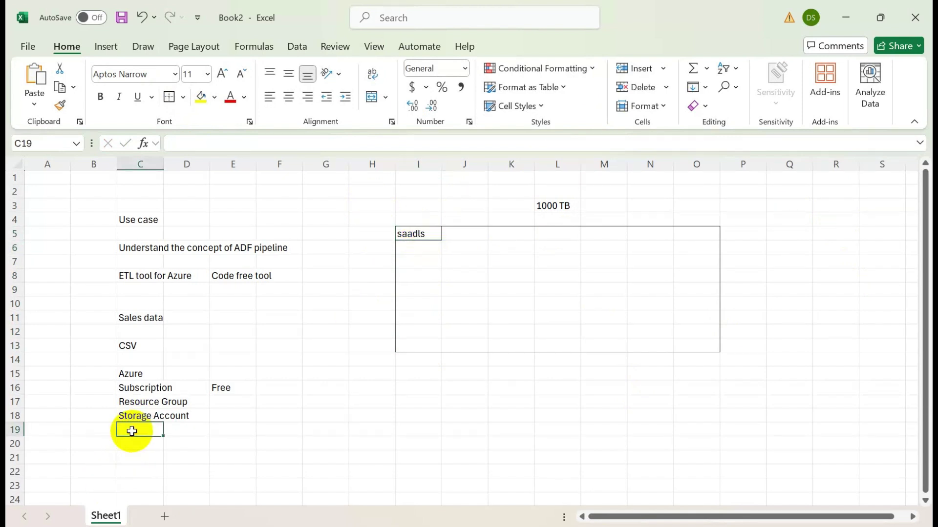
pyautogui.write('Container')
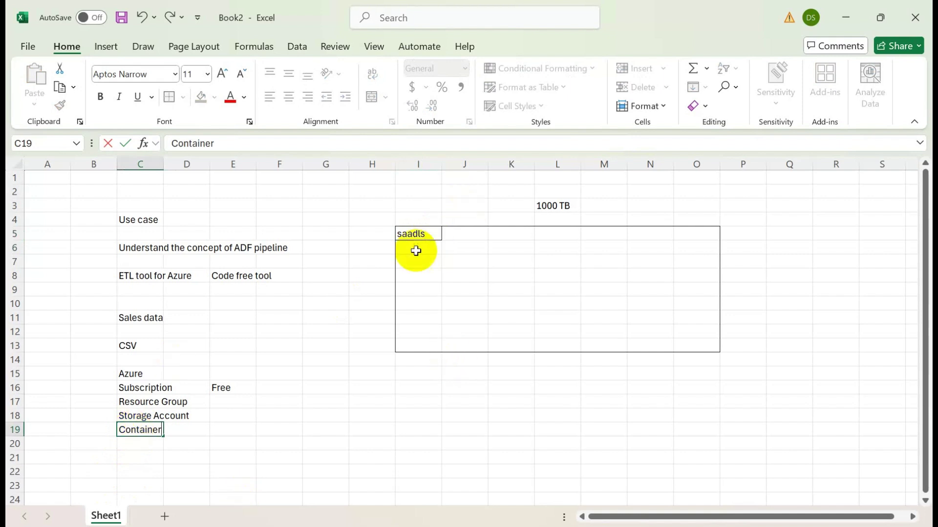
pyautogui.moveTo(437, 232); pyautogui.dragTo(429, 347)
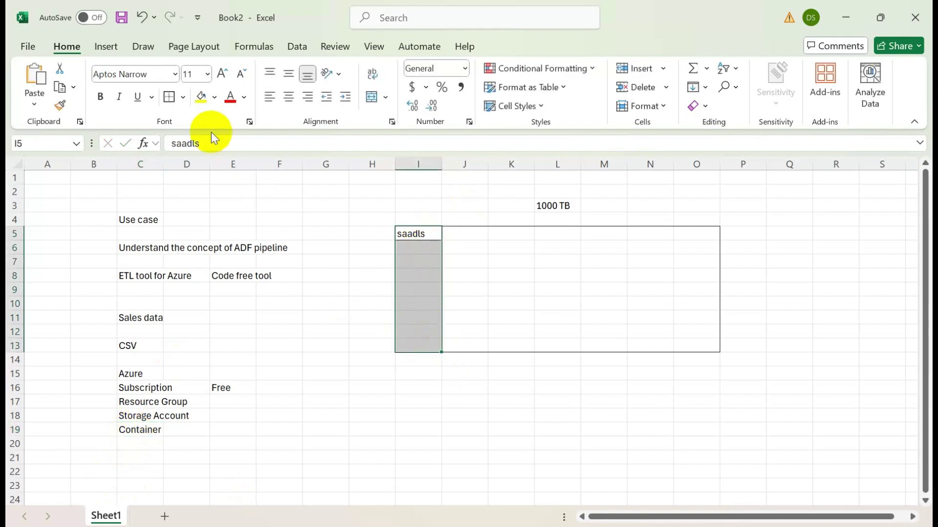
pyautogui.click(169, 97)
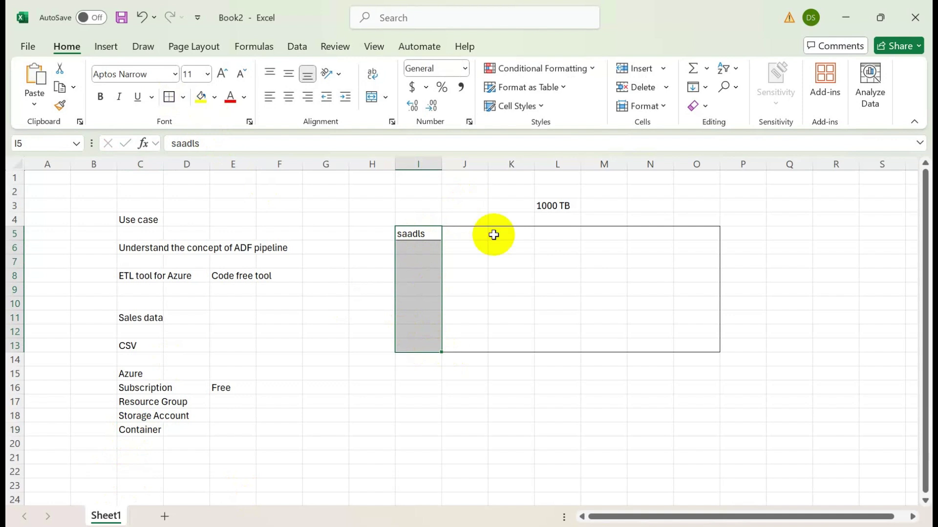
pyautogui.click(422, 235)
# Step: Enter "input" in cell I6 and "output" in cell I7, below "saadls", as the container names
pyautogui.click(423, 250)
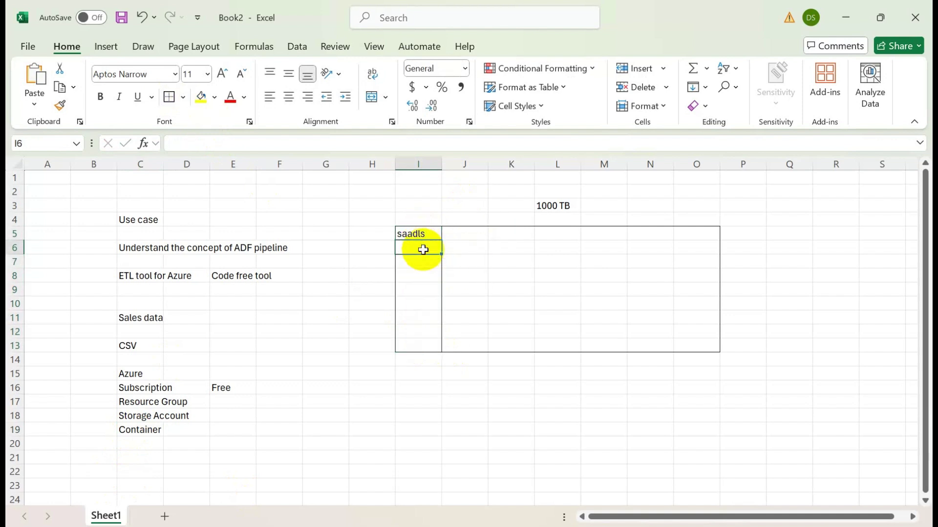
pyautogui.click(428, 248)
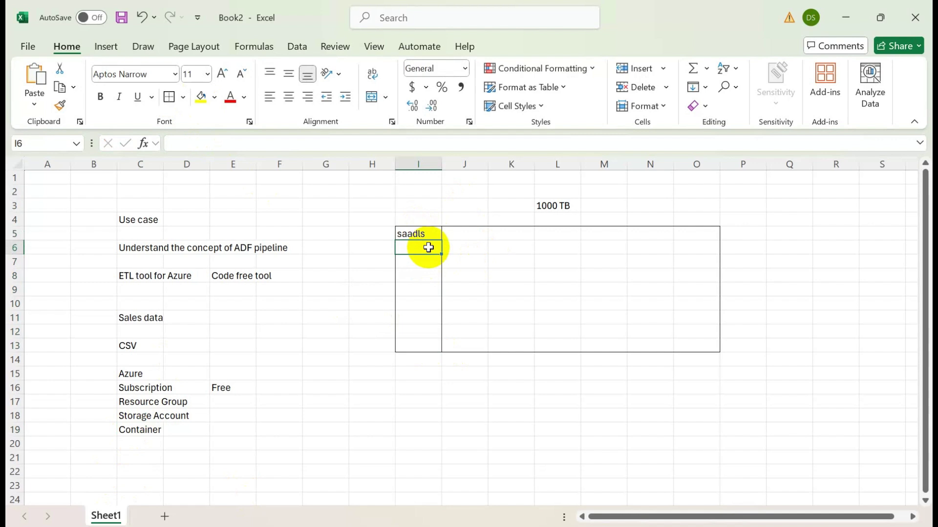
pyautogui.write('in')
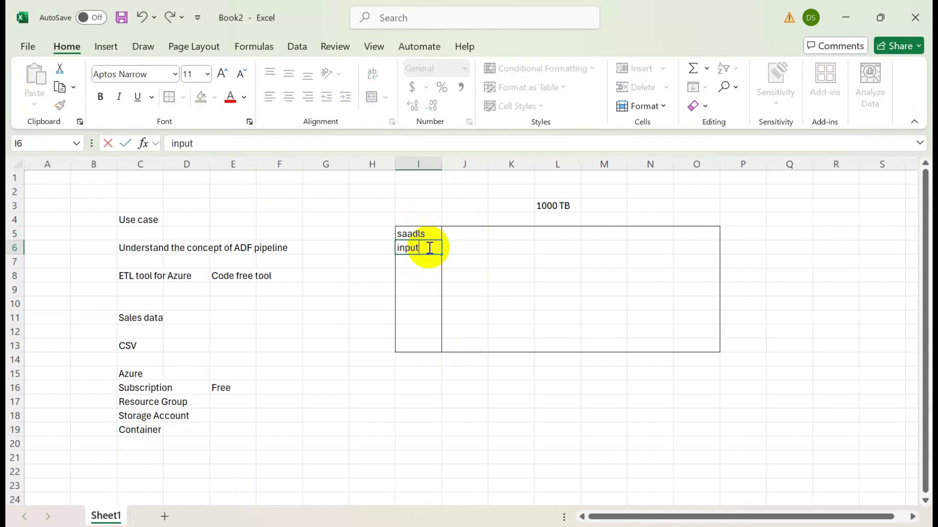
pyautogui.write('put')
pyautogui.click(424, 258)
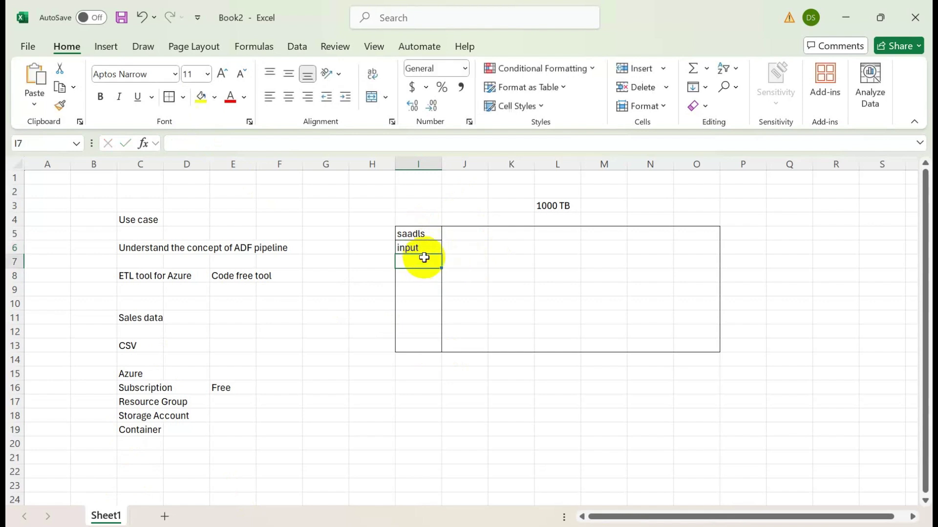
pyautogui.write('output')
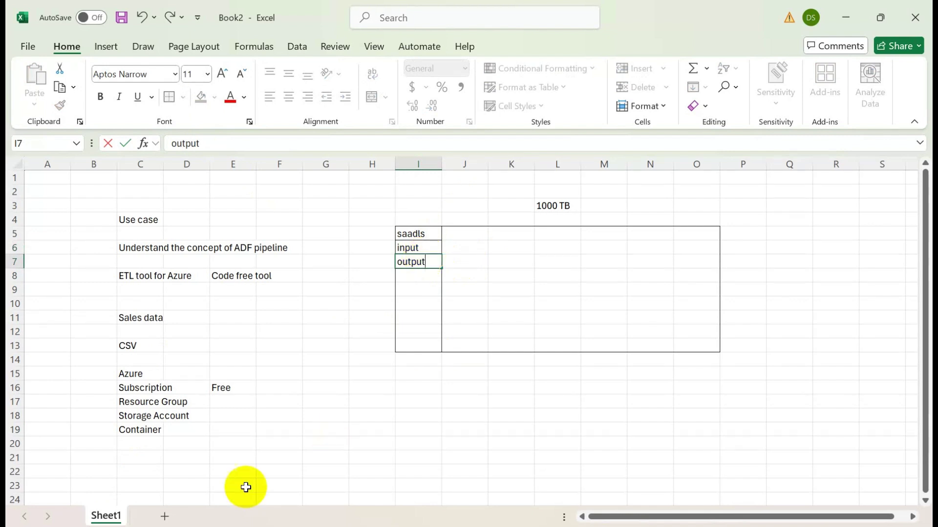
pyautogui.click(149, 438)
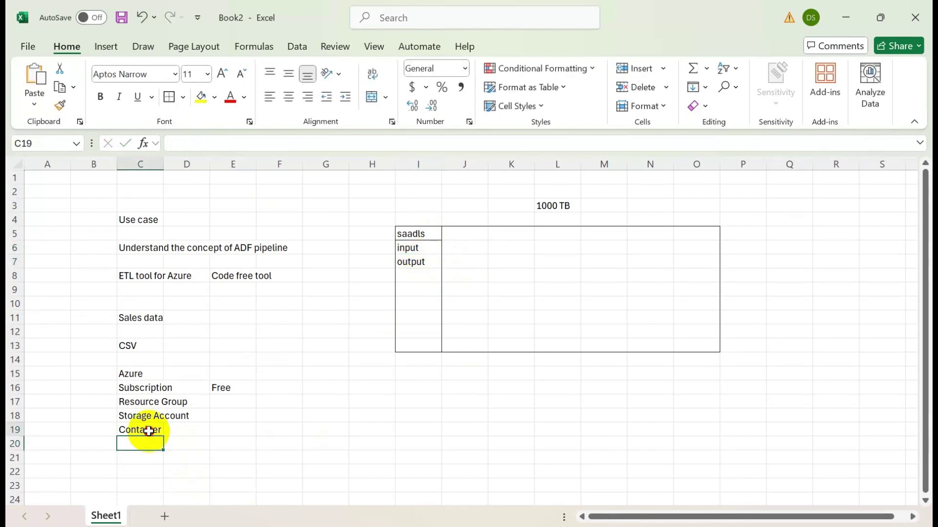
pyautogui.click(148, 430)
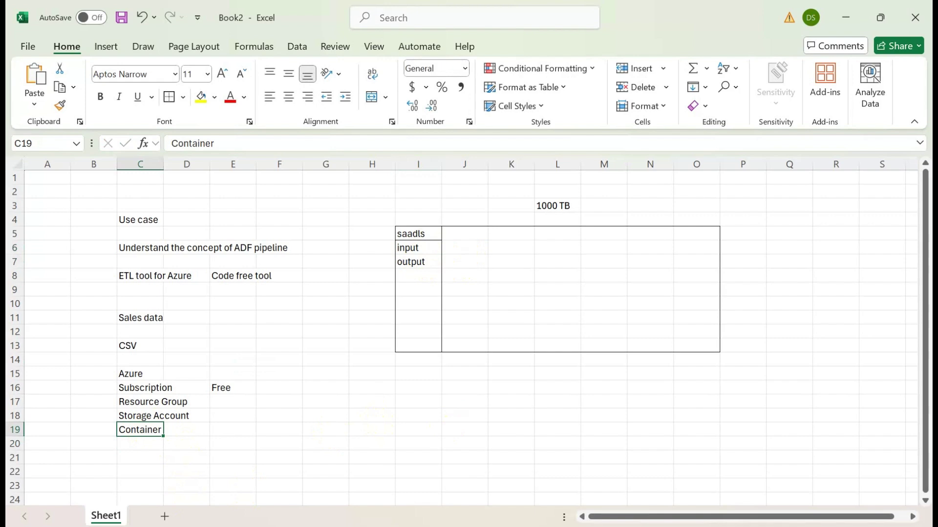
# Step: Switch to the Azure portal in the browser and open the storage account saadcls from the recent resources
pyautogui.click(446, 526)
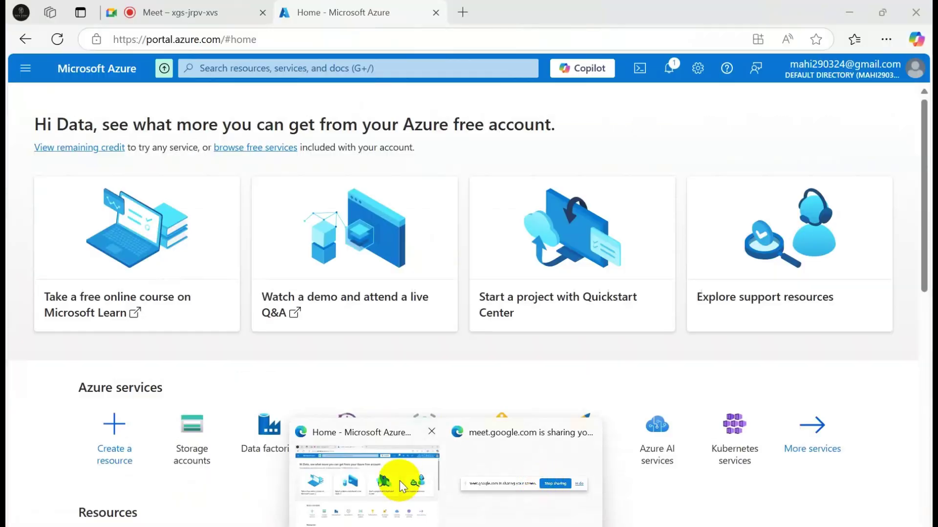
pyautogui.click(399, 482)
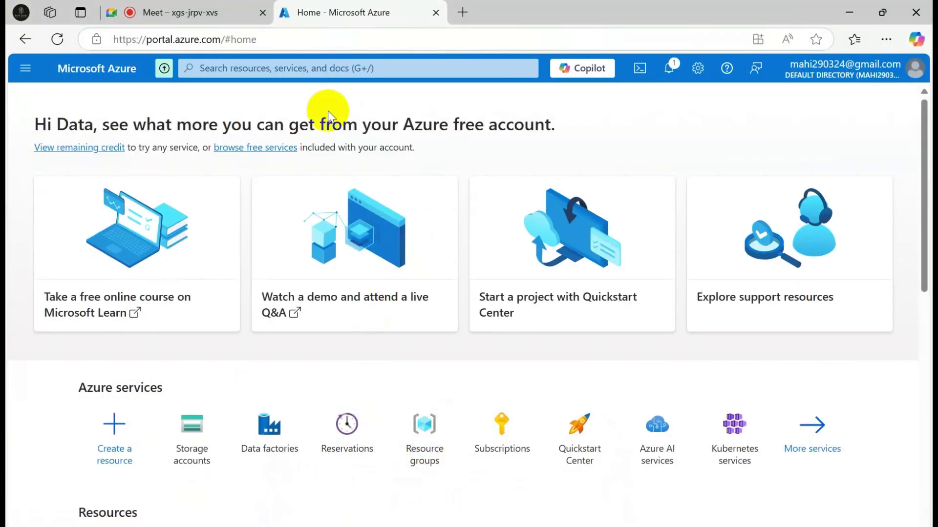
pyautogui.scroll(-10, 364, 366)
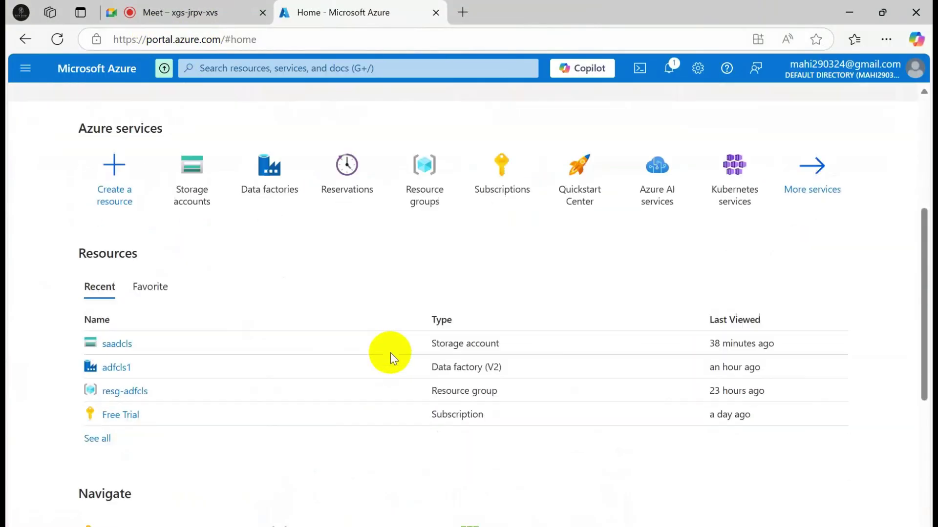
pyautogui.scroll(4, 218, 264)
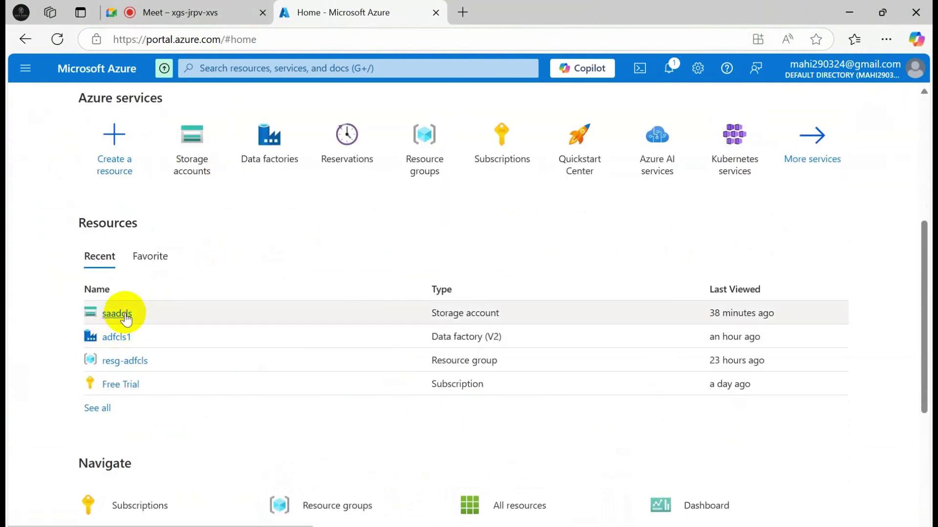
pyautogui.moveTo(117, 315)
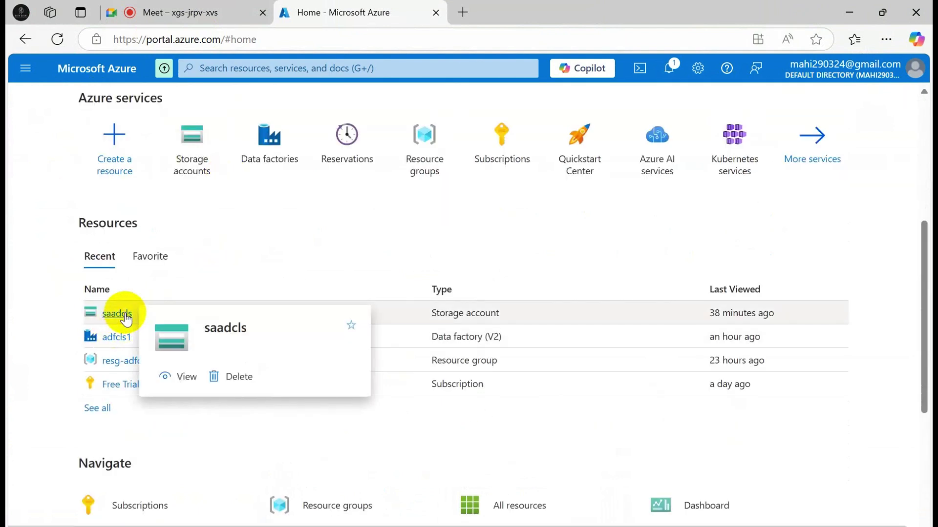
pyautogui.click(122, 316)
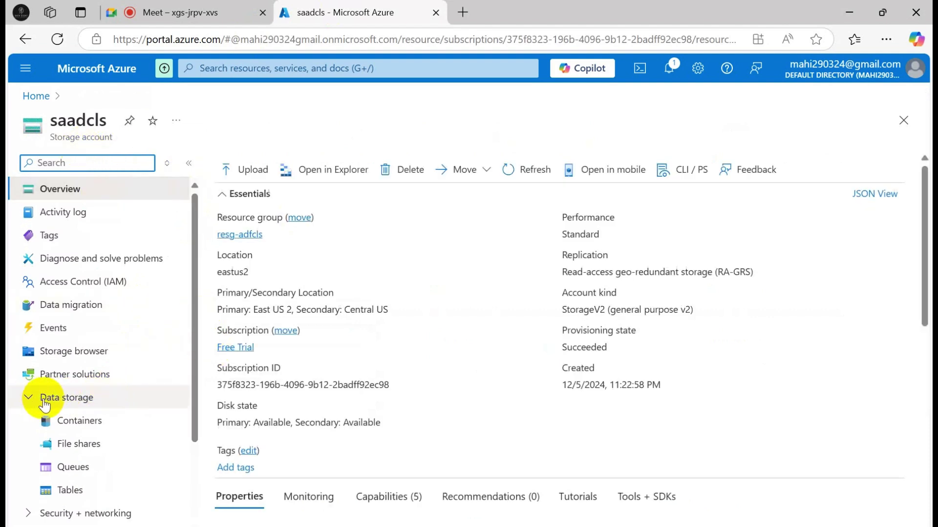
# Step: Open the storage account's container list and view the contents of the input and output containers
pyautogui.click(80, 421)
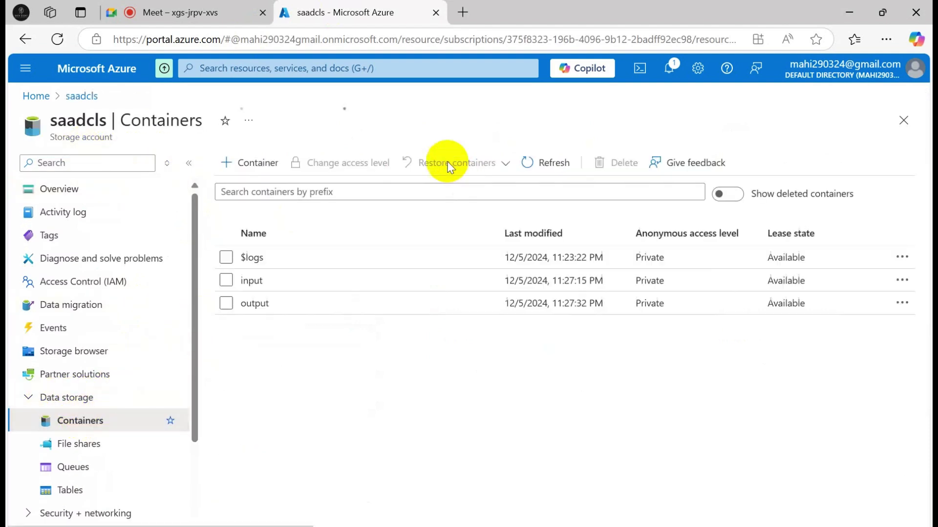
pyautogui.click(251, 281)
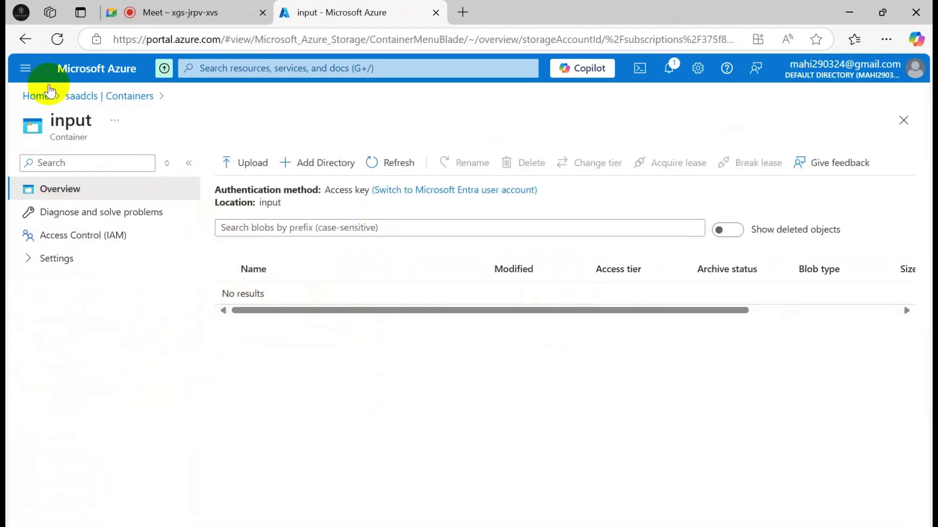
pyautogui.click(25, 38)
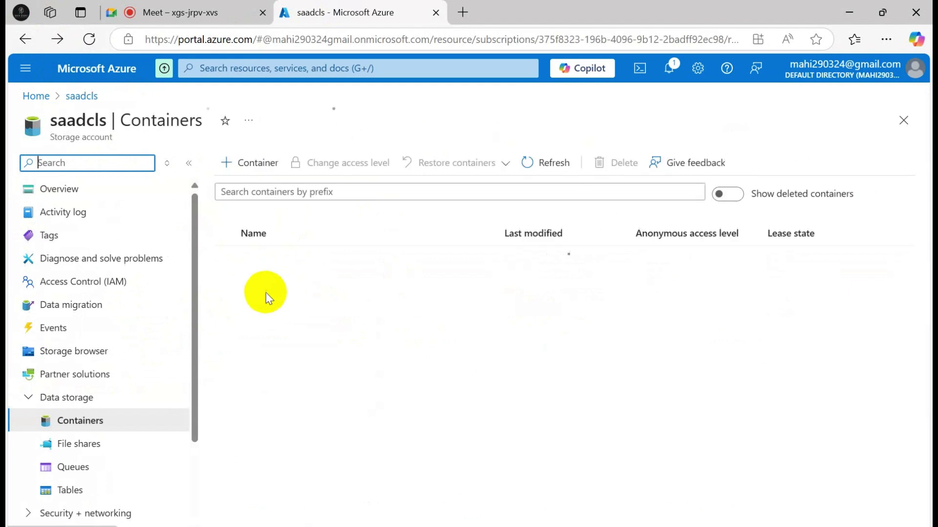
pyautogui.click(249, 302)
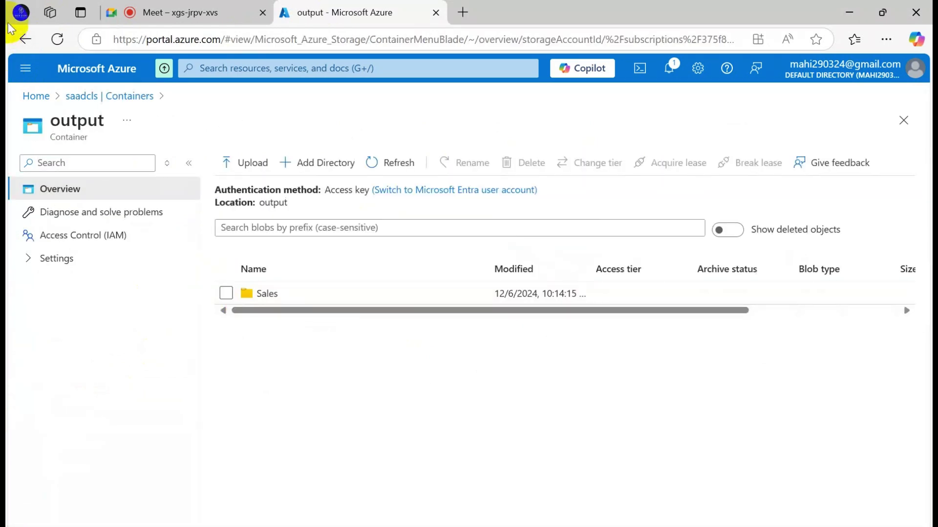
pyautogui.click(25, 39)
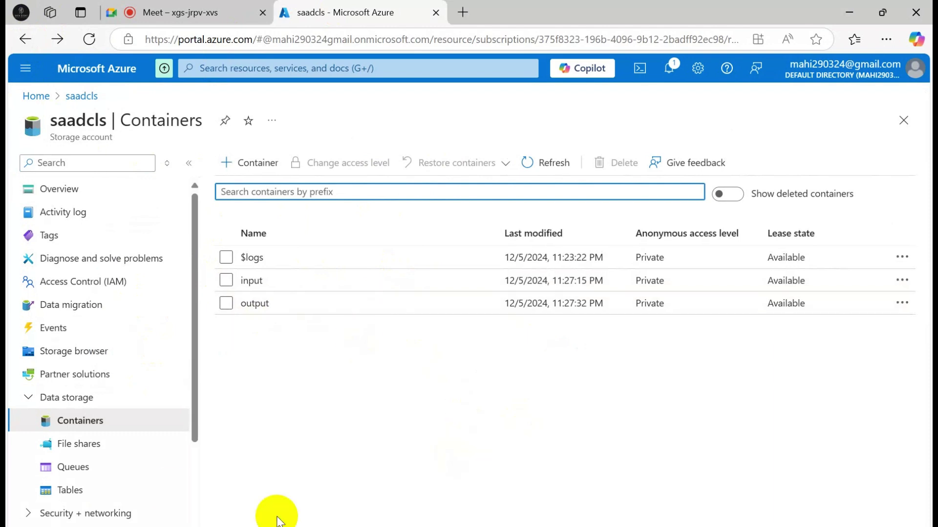
# Step: Switch back to the Book2 workbook in Excel and review the "CSV" and "Sales data" entries in column C
pyautogui.hotkey('alt', 'Tab')
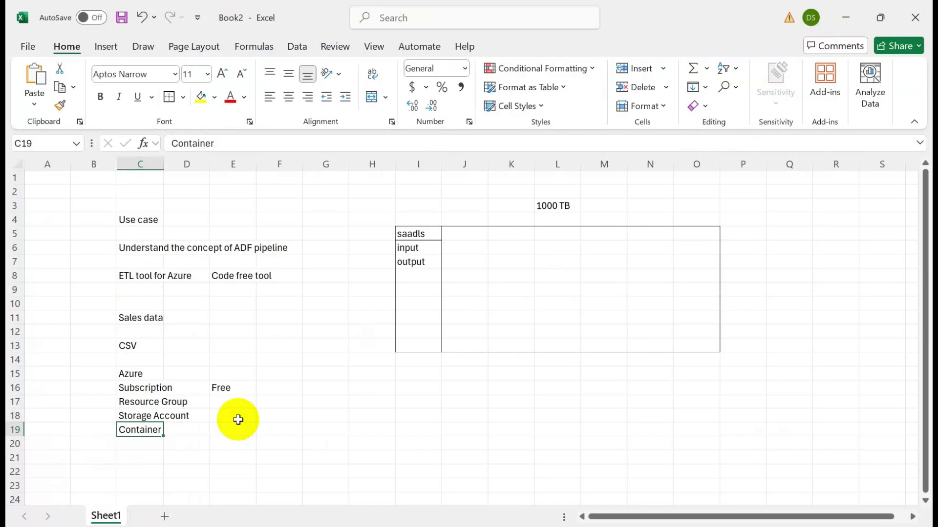
pyautogui.click(142, 457)
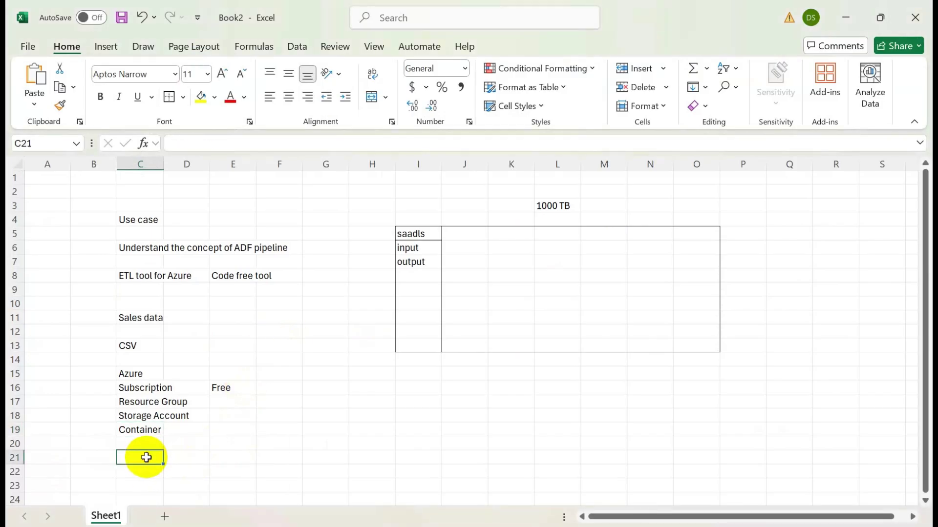
pyautogui.click(128, 346)
pyautogui.click(146, 319)
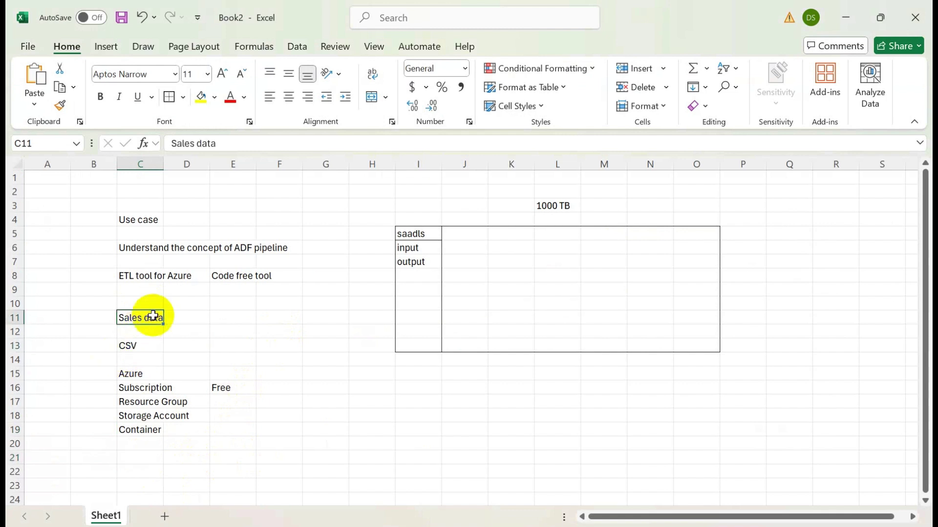
# Step: Try to open the 1000 Sales Records file from the ADF folder in File Explorer
pyautogui.moveTo(464, 518)
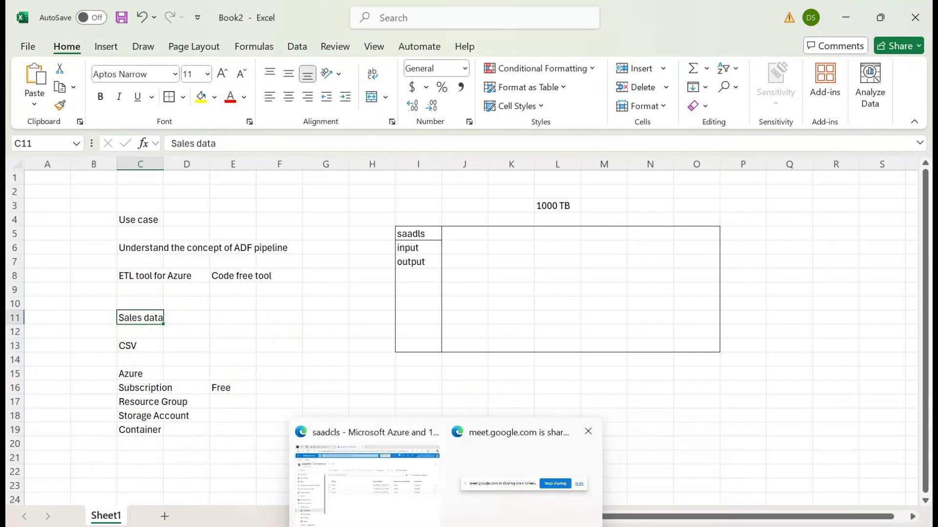
pyautogui.click(485, 488)
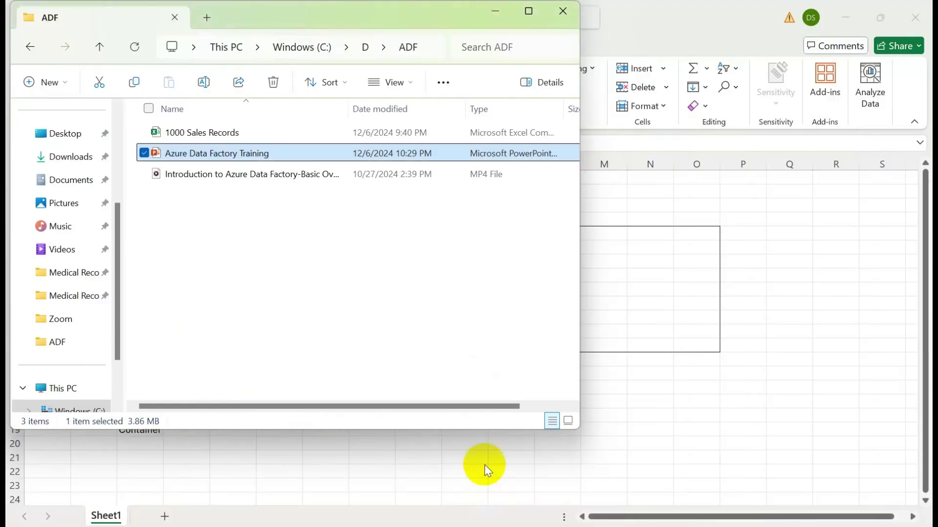
pyautogui.click(233, 136)
pyautogui.doubleClick(232, 136)
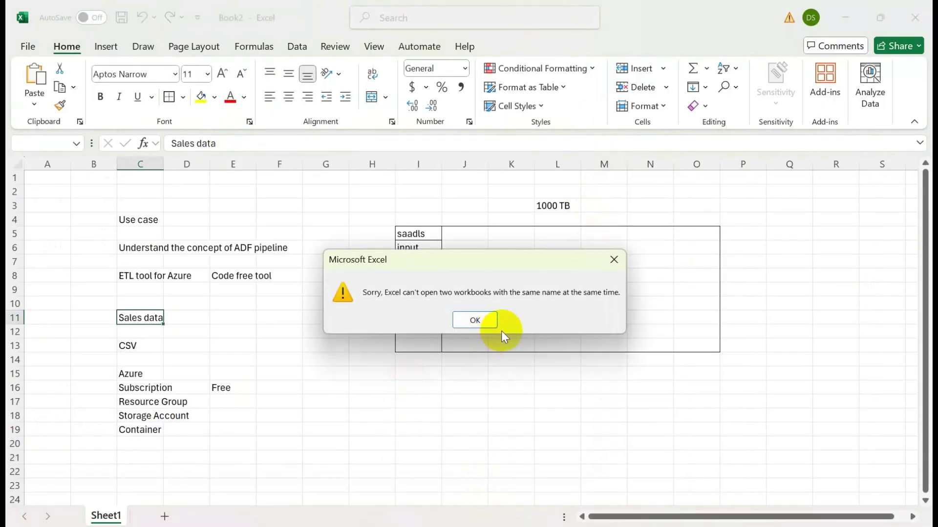
pyautogui.click(476, 320)
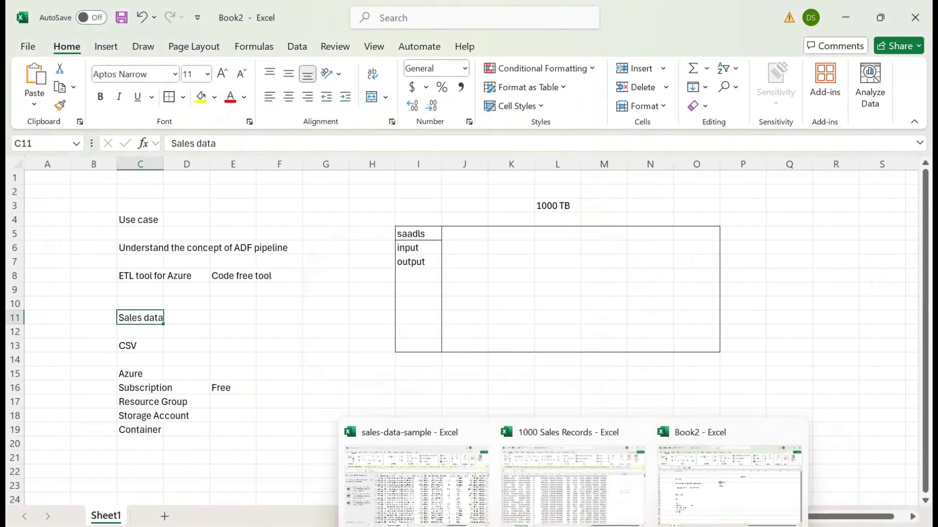
# Step: Switch to the already open 1000 Sales Records workbook and autofit the Ship Date column
pyautogui.click(572, 510)
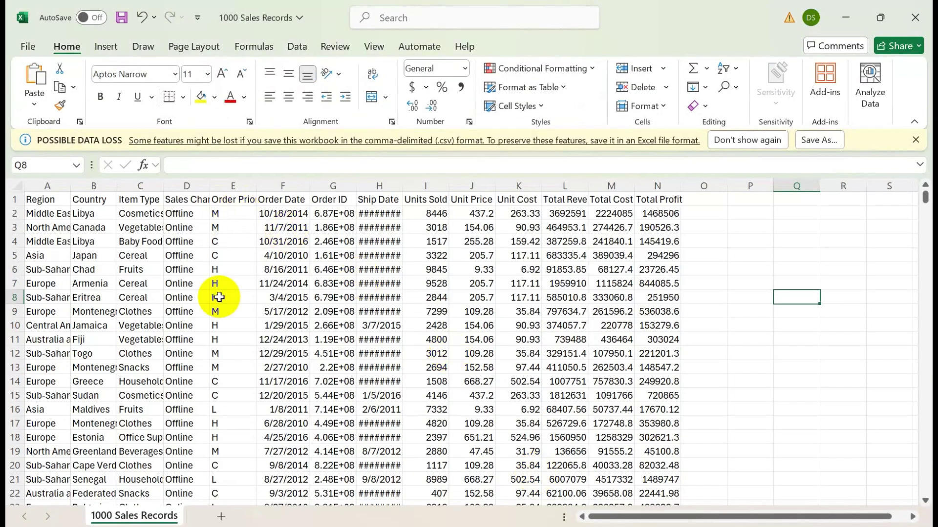
pyautogui.doubleClick(400, 188)
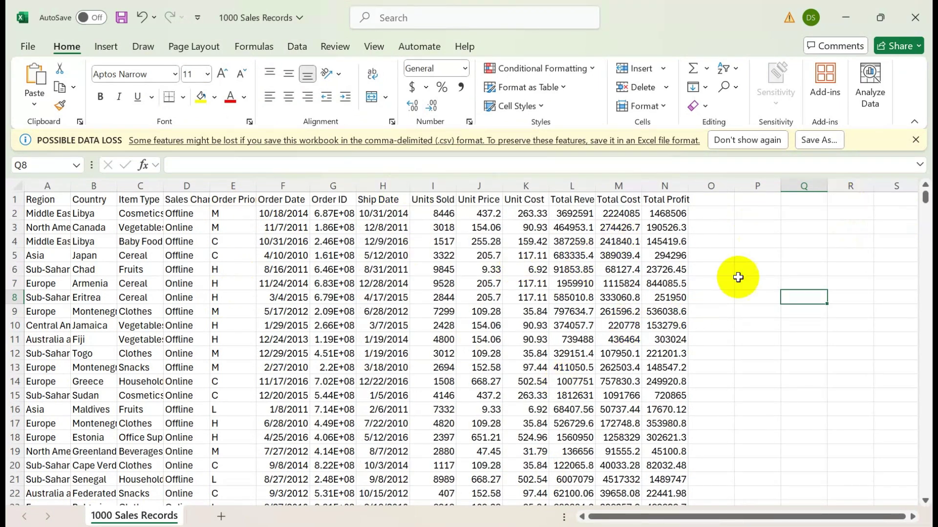
pyautogui.click(815, 250)
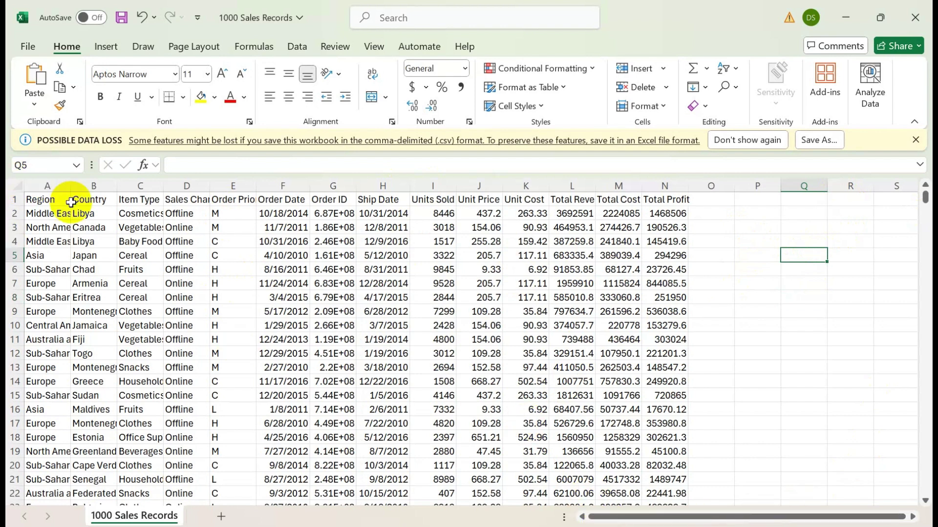
# Step: Examine the sales file's header row, including Region, Country and Item Type, and the data rows in A2:N21
pyautogui.click(49, 186)
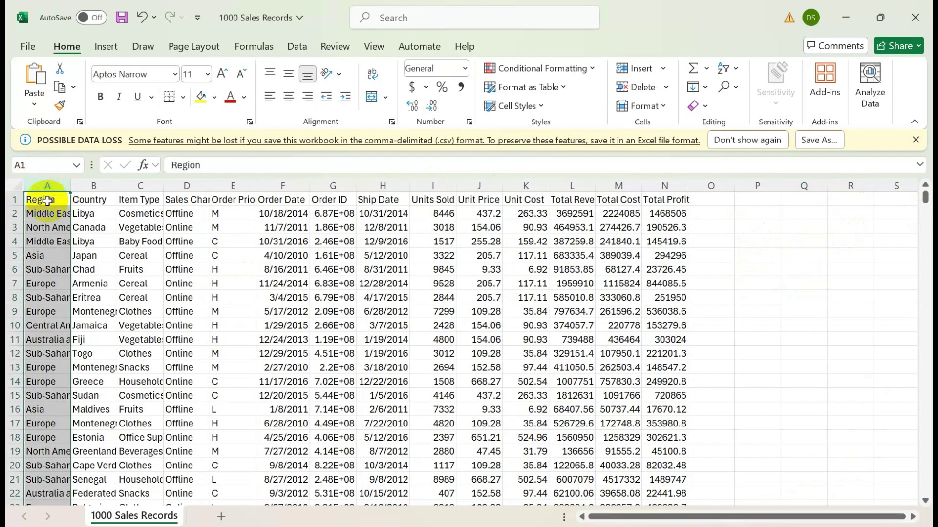
pyautogui.click(47, 201)
pyautogui.click(90, 199)
pyautogui.click(140, 199)
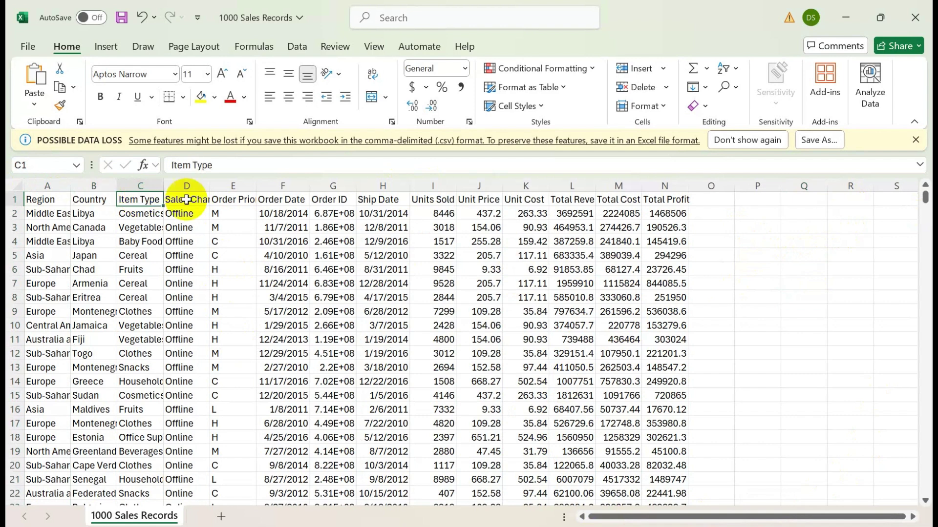
pyautogui.click(15, 200)
pyautogui.moveTo(37, 213); pyautogui.dragTo(670, 480)
# Step: Autofit the Order ID column in the sales records and switch back to the Book2 workbook
pyautogui.doubleClick(354, 182)
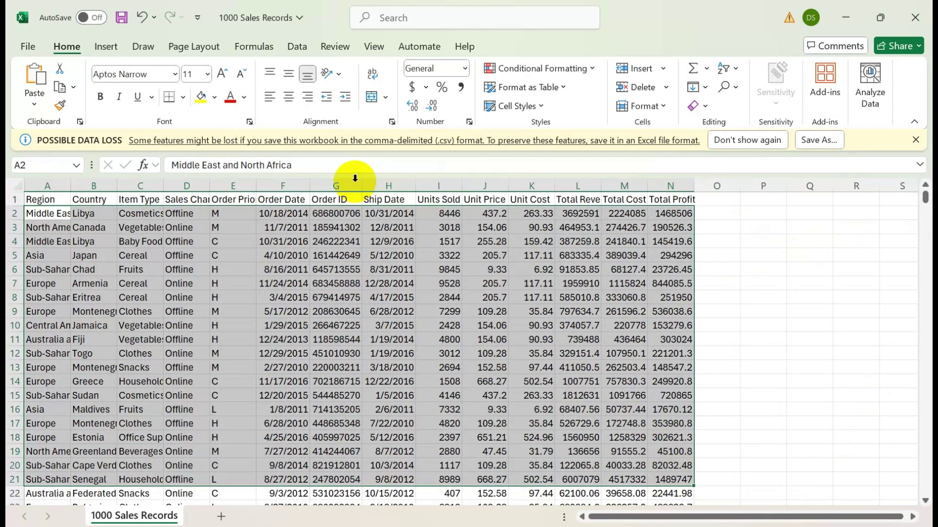
pyautogui.click(765, 295)
pyautogui.hotkey('alt', 'Tab')
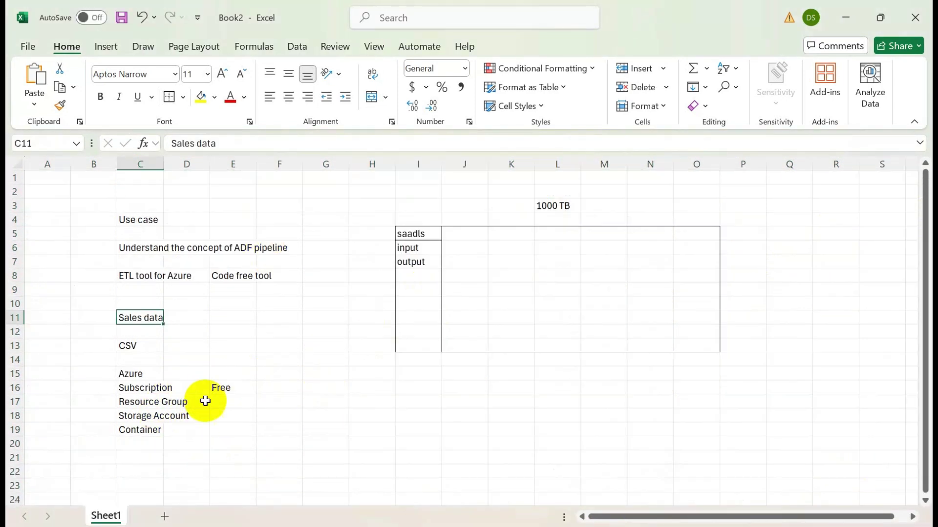
# Step: Enter "ADF" in cell C20 below "Container" in the list of Azure prerequisites
pyautogui.click(129, 374)
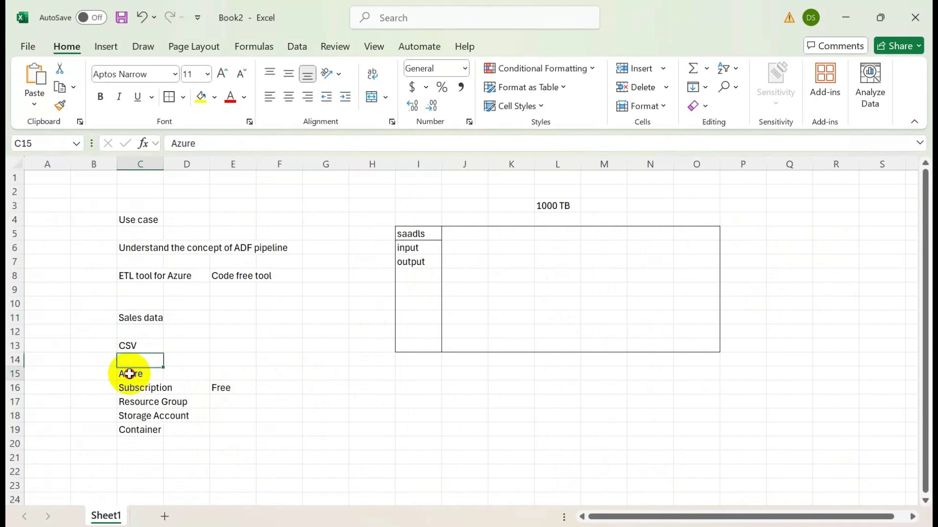
pyautogui.click(229, 388)
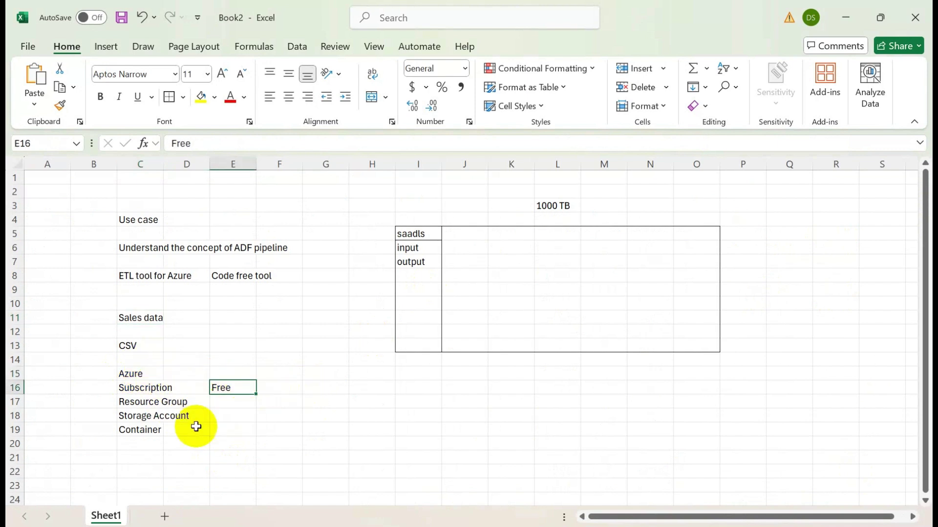
pyautogui.click(126, 442)
pyautogui.write('ADF')
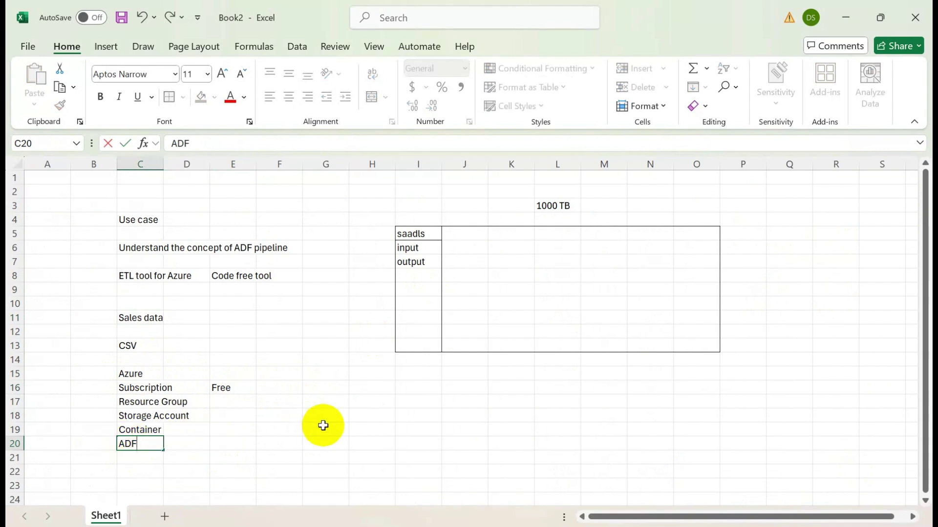
# Step: Enter "Pipeline" in cell G18, beside the list of prerequisites
pyautogui.click(347, 421)
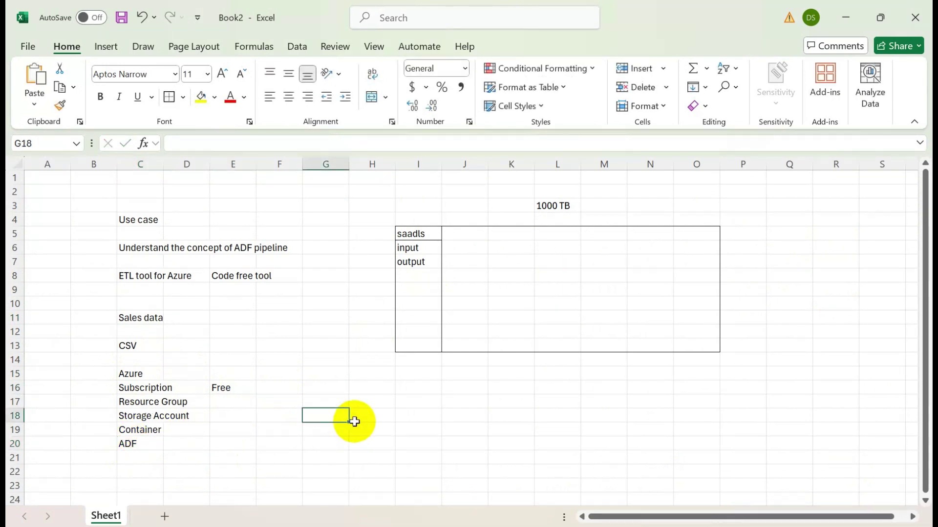
pyautogui.write('Pipeline')
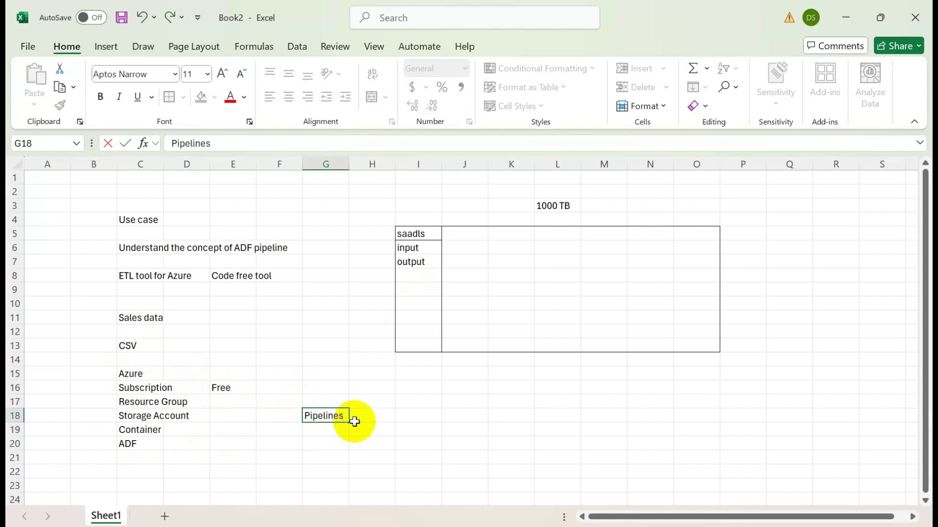
pyautogui.click(462, 389)
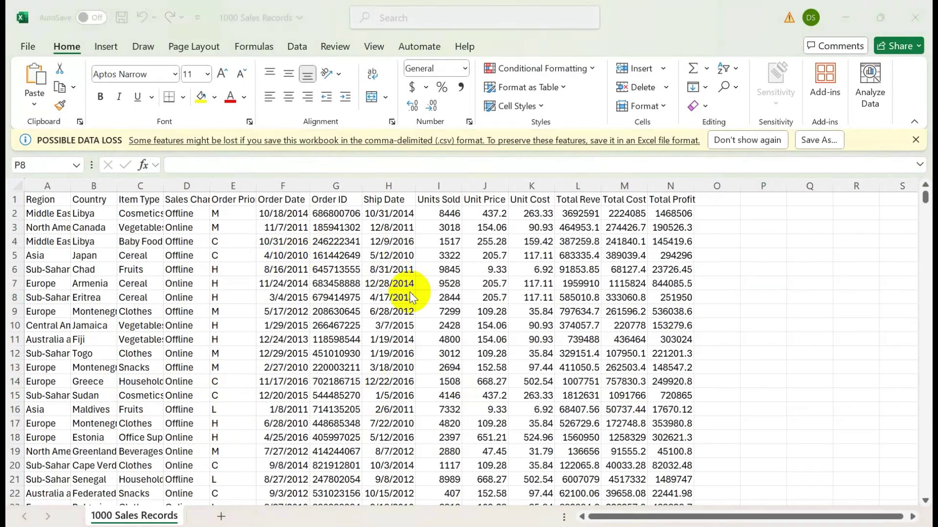
# Step: Switch to the Azure portal in the browser and return to its home page
pyautogui.hotkey('alt', 'Tab')
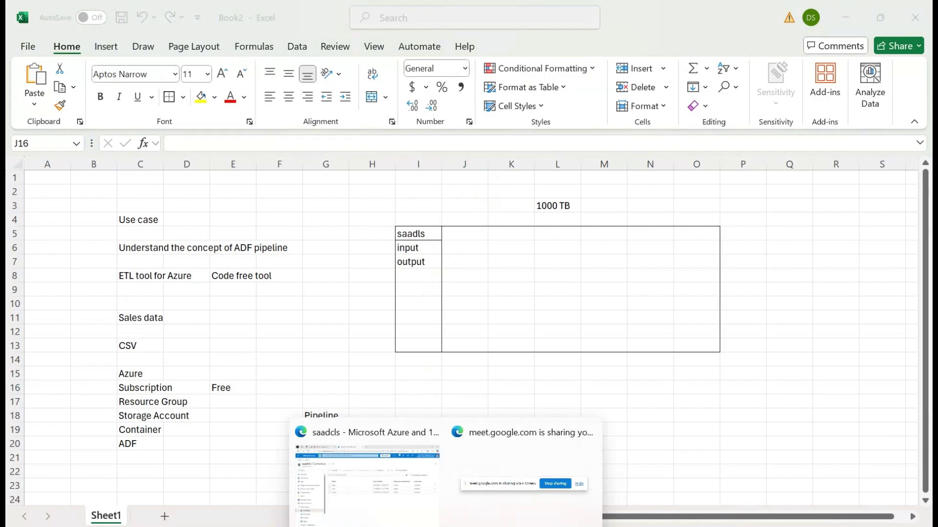
pyautogui.click(404, 494)
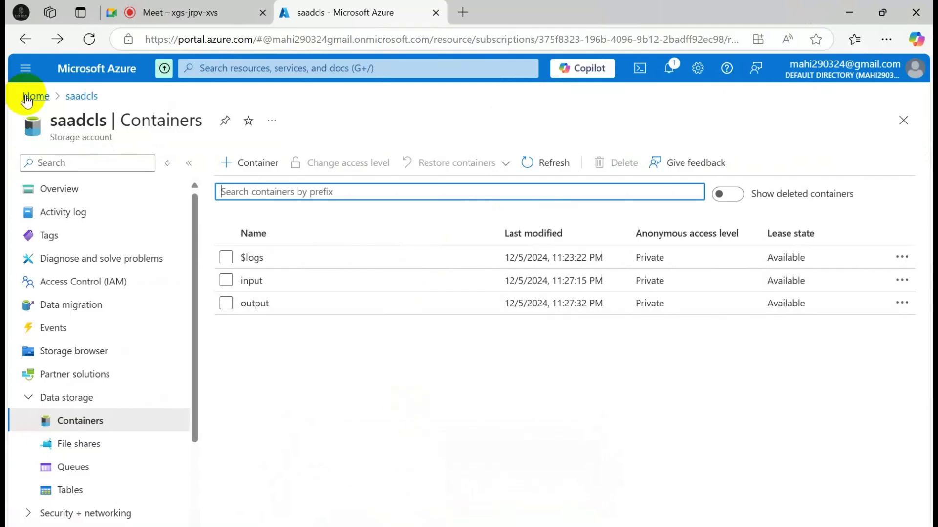
pyautogui.click(27, 97)
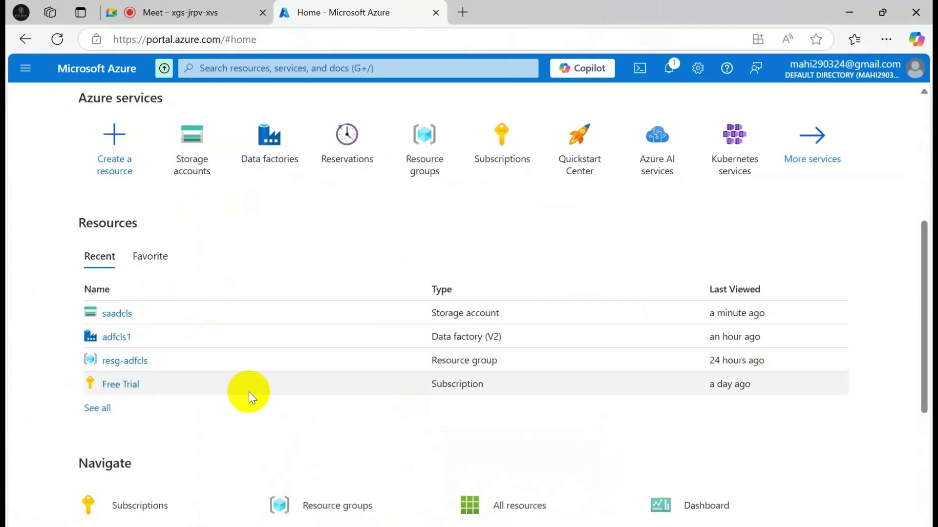
# Step: Switch back to the Book2 workbook in Excel and add a new worksheet after Sheet1
pyautogui.moveTo(573, 526)
pyautogui.click(674, 509)
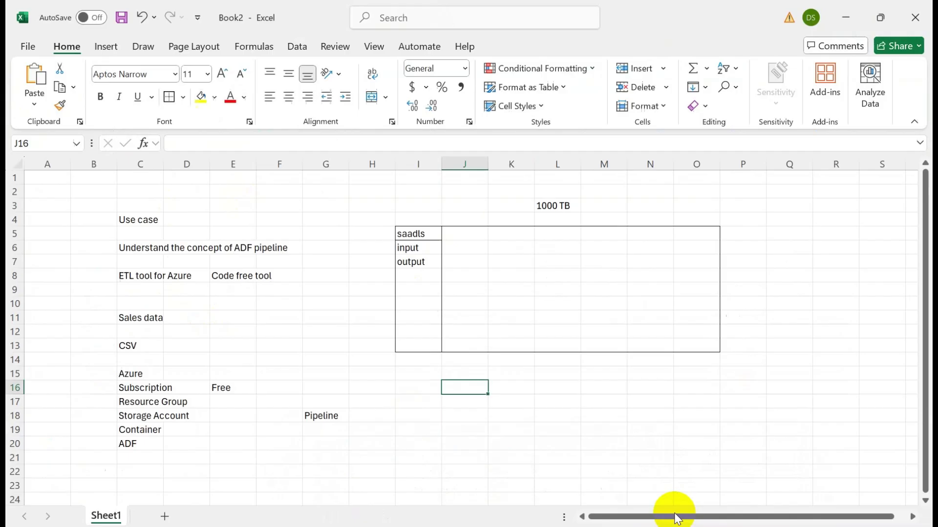
pyautogui.click(166, 512)
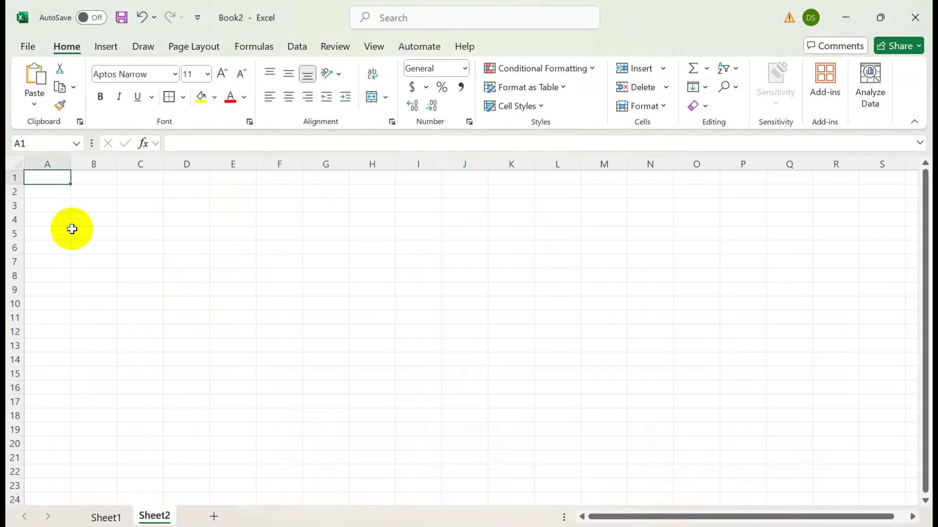
# Step: Enter "step 1" in cell A1 and "Load the CSV fine in storage account" in cell B1 of the new sheet
pyautogui.write('step 1')
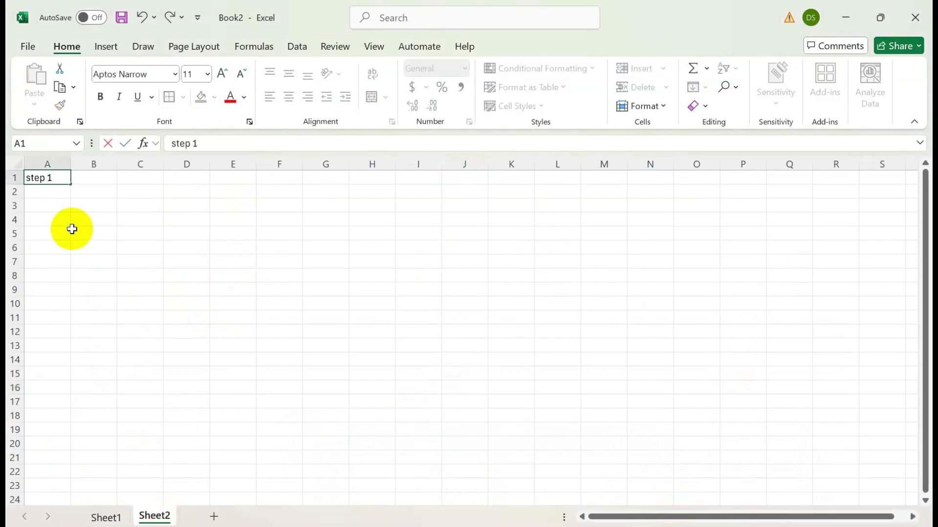
pyautogui.press('Tab')
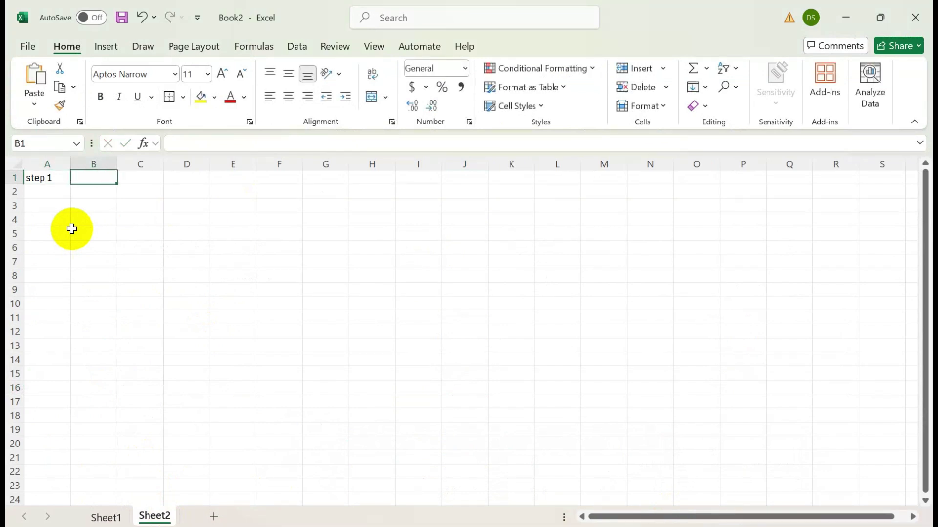
pyautogui.write('Load the CSV fine in storage account')
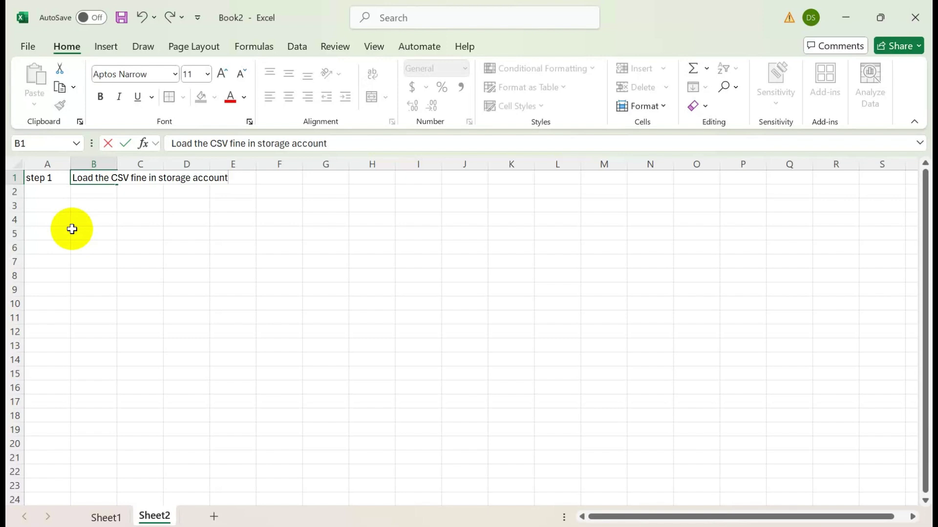
pyautogui.click(78, 205)
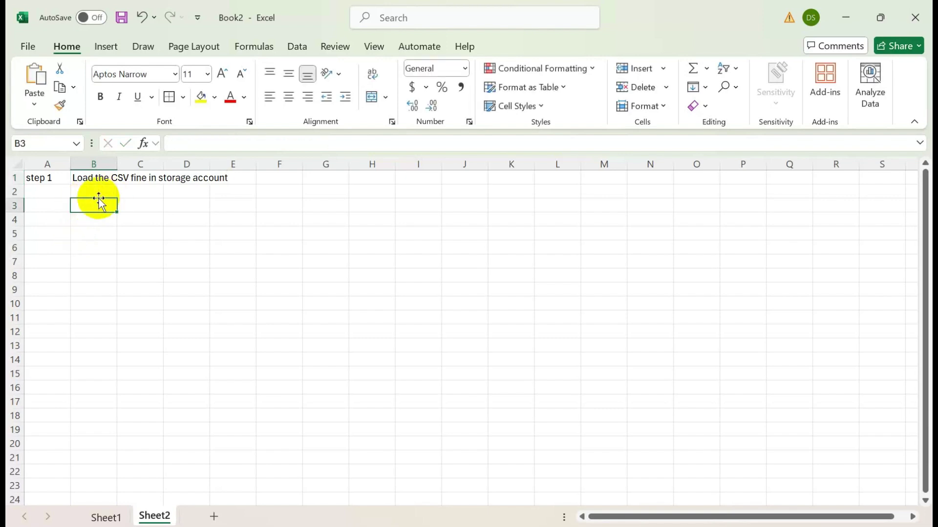
# Step: Review the storage account sketch on Sheet1, with its saadls, input and output entries, against the step listed on Sheet2
pyautogui.hotkey('alt', 'Tab')
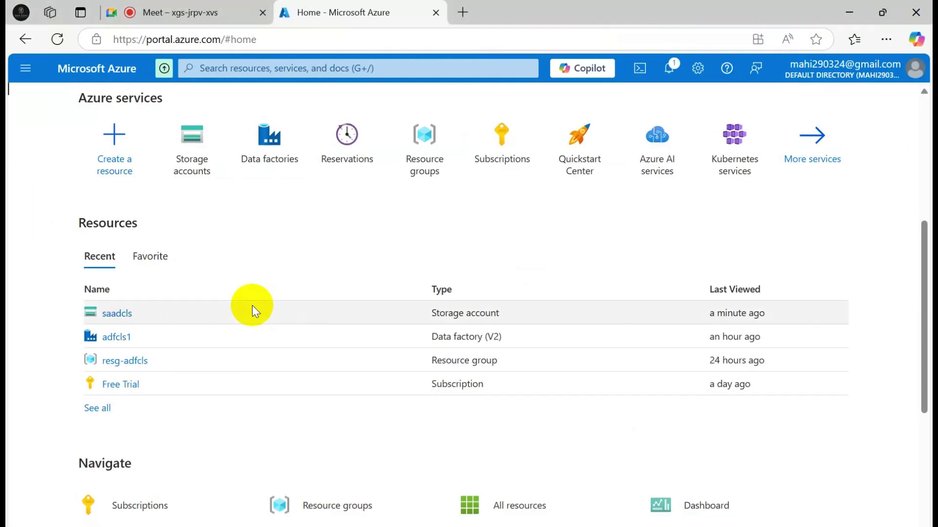
pyautogui.hotkey('alt', 'Tab')
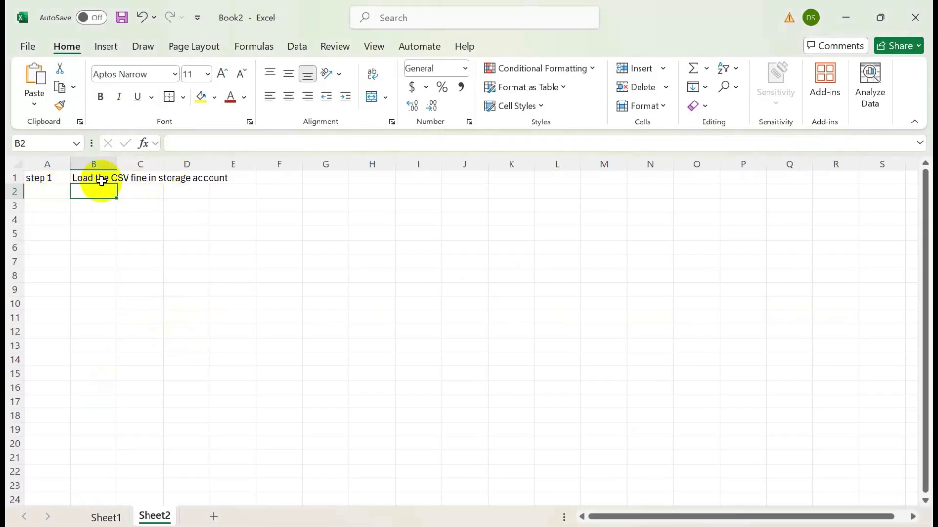
pyautogui.click(188, 178)
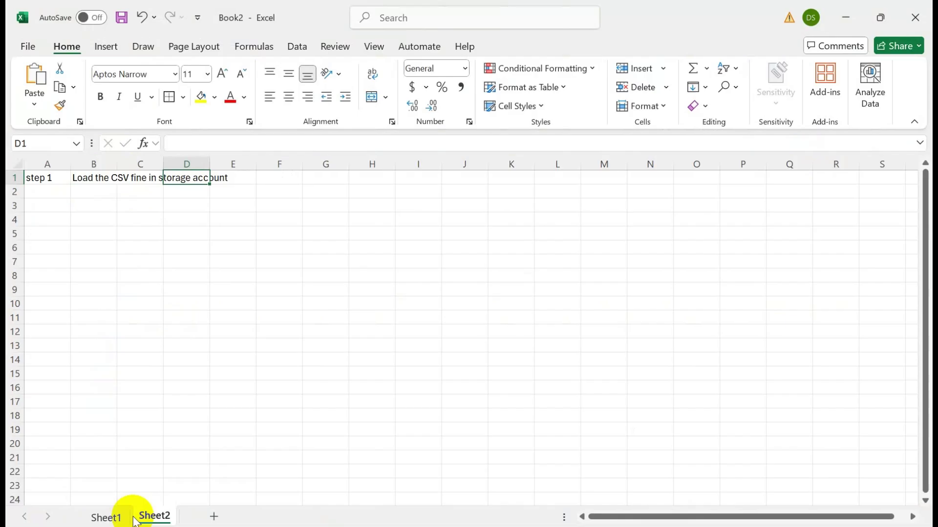
pyautogui.click(104, 517)
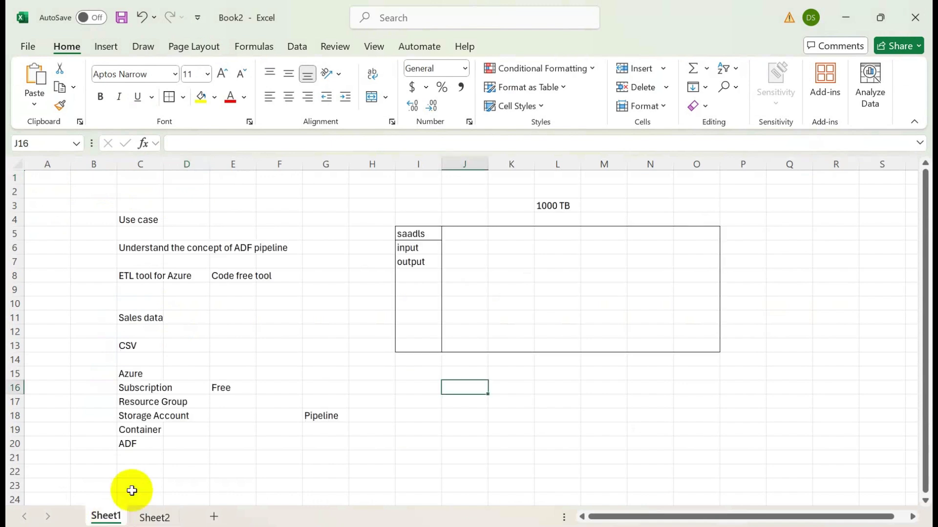
pyautogui.click(416, 235)
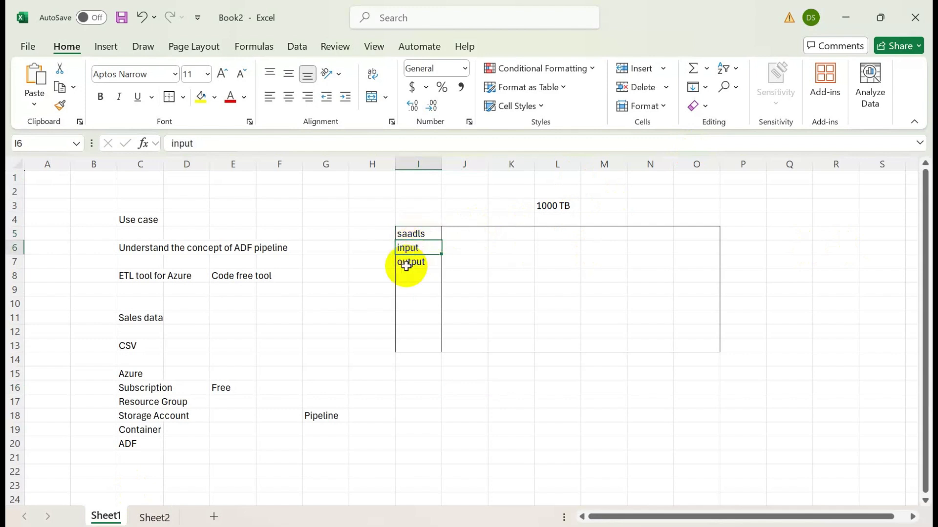
pyautogui.click(406, 267)
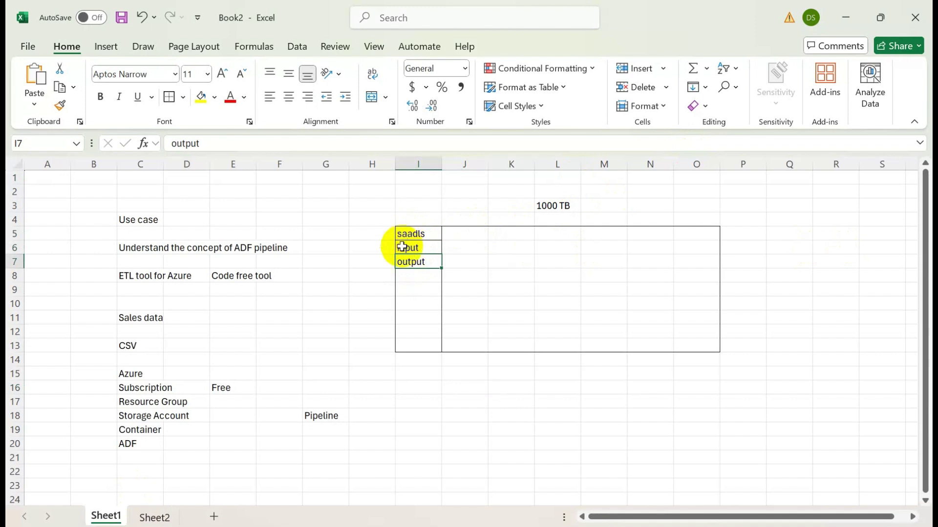
pyautogui.click(128, 430)
pyautogui.moveTo(404, 233); pyautogui.dragTo(708, 341)
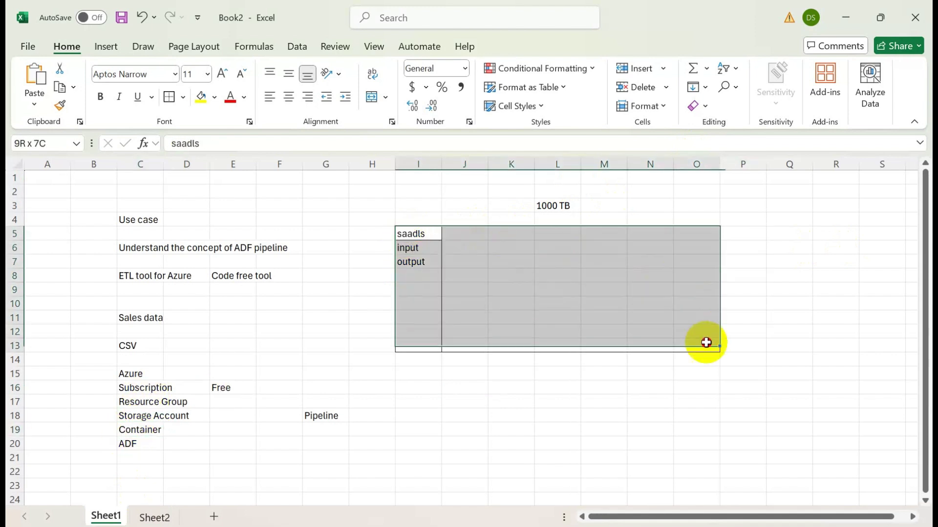
# Step: Switch to the Azure portal and open the input container of the saadcls storage account
pyautogui.hotkey('alt', 'Tab')
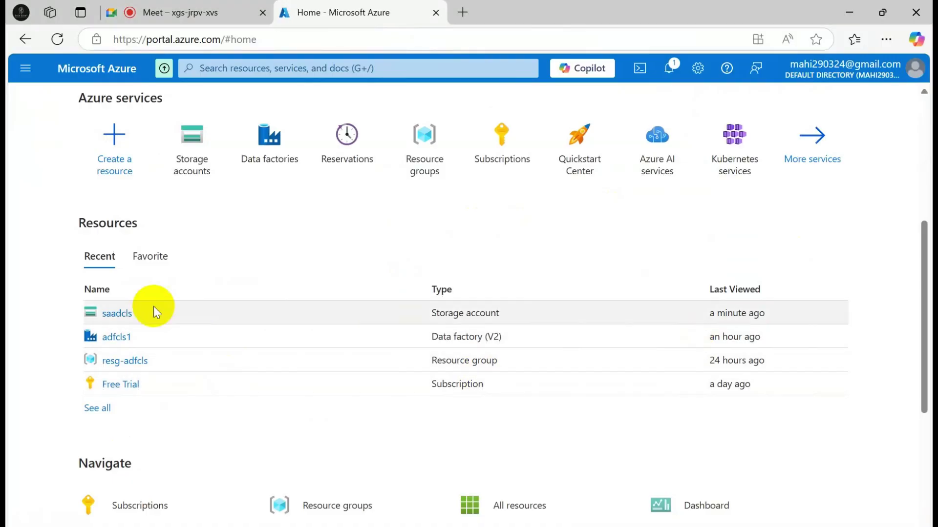
pyautogui.click(115, 314)
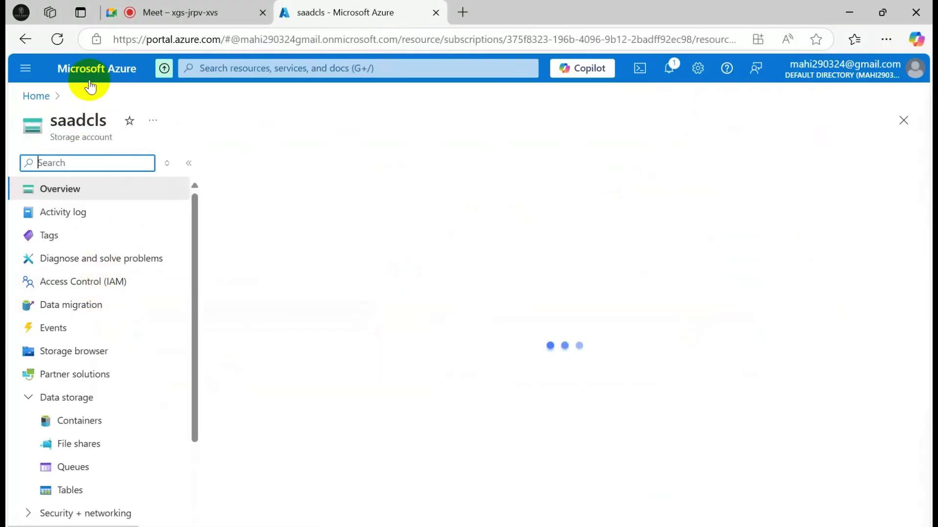
pyautogui.click(88, 423)
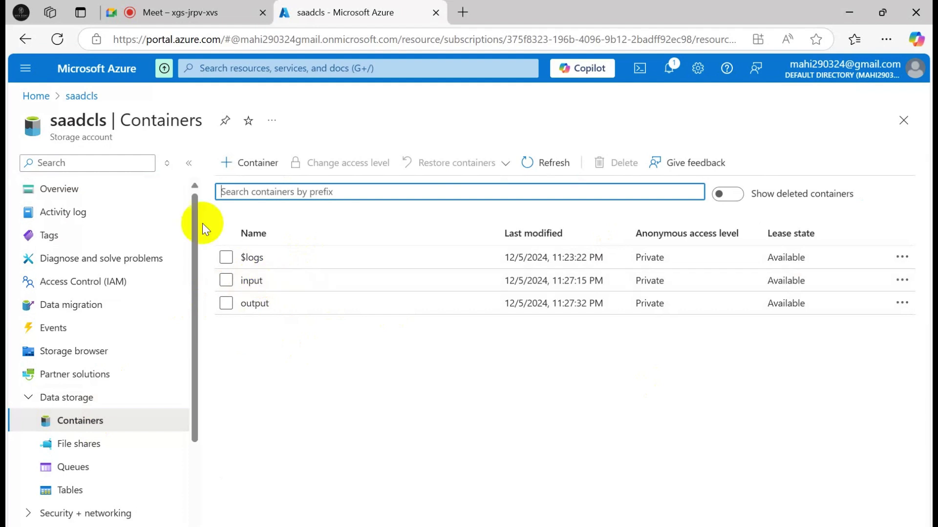
pyautogui.click(252, 282)
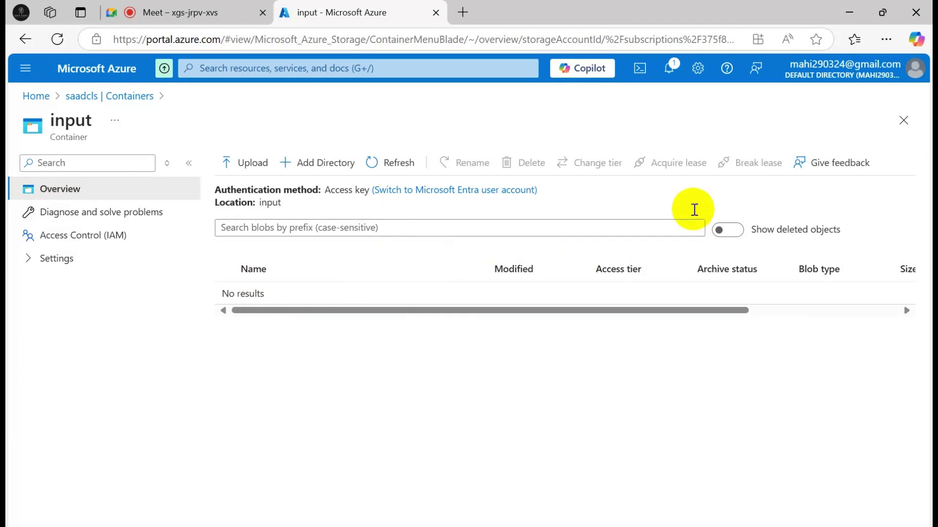
# Step: Upload the 1000 Sales Records CSV file from the Downloads folder to the input container
pyautogui.click(257, 169)
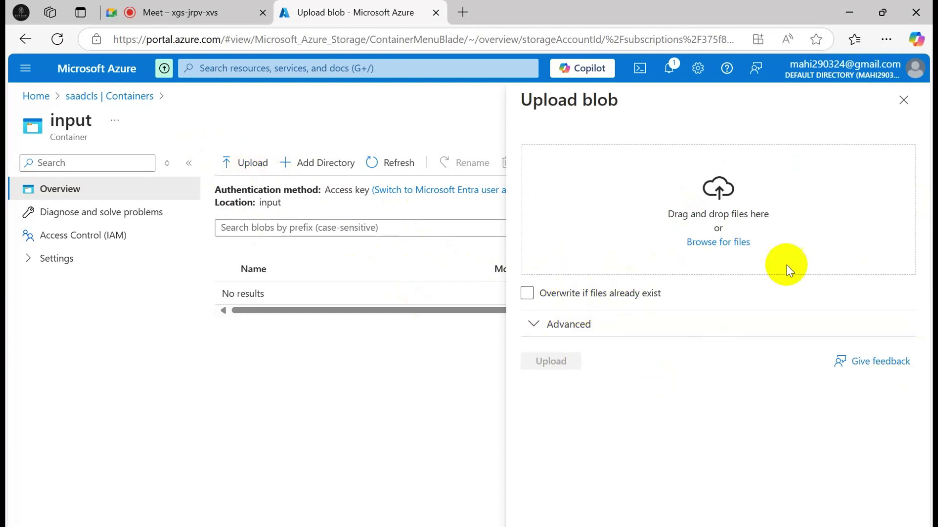
pyautogui.click(711, 243)
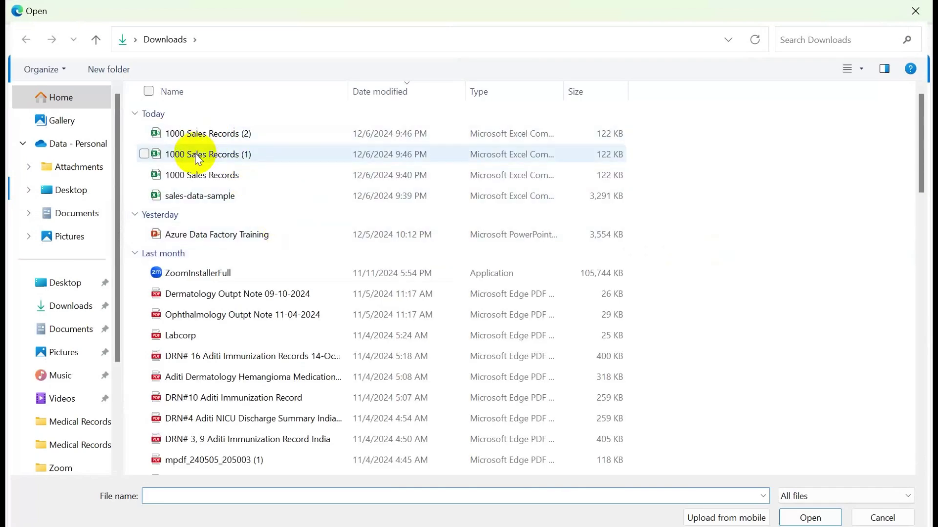
pyautogui.click(238, 179)
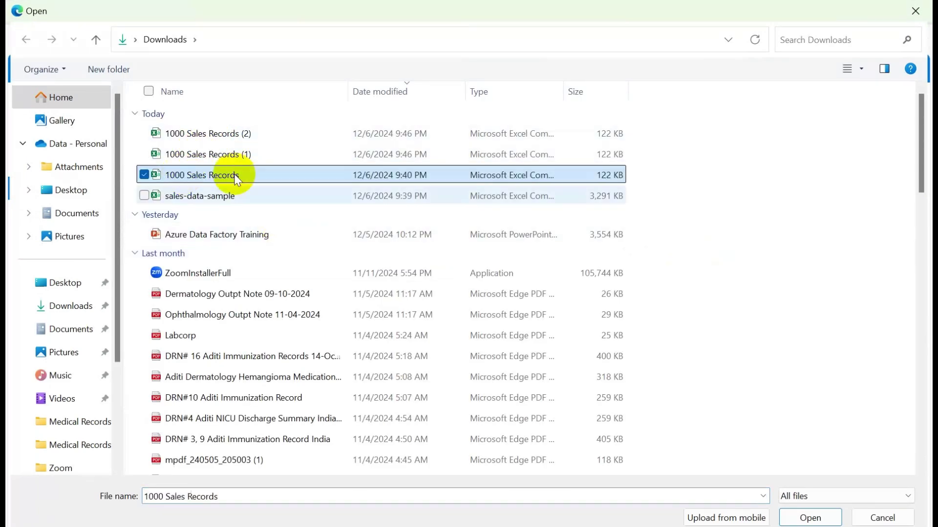
pyautogui.click(810, 518)
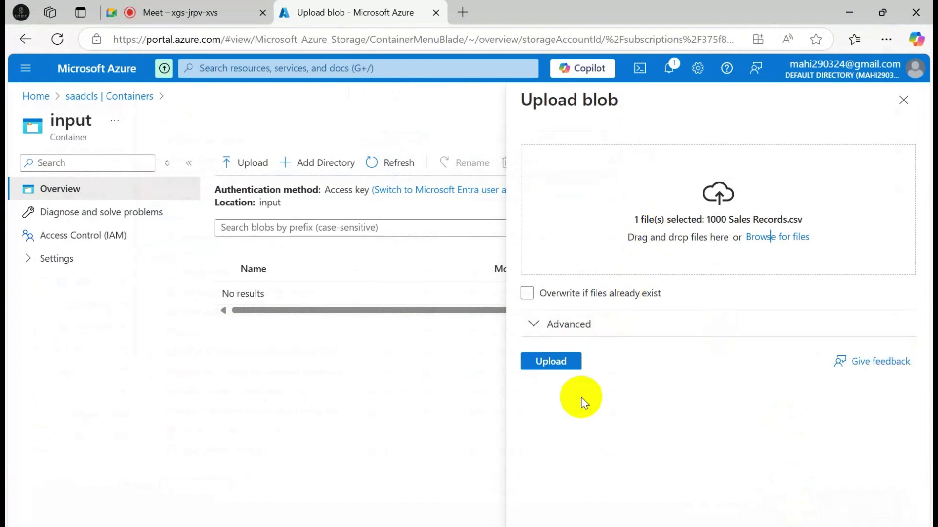
pyautogui.click(549, 364)
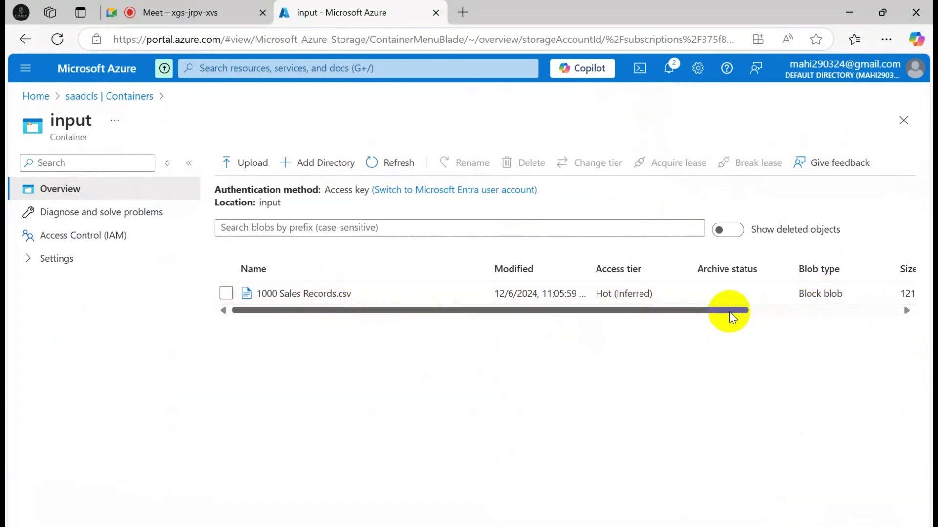
# Step: Examine the size, properties and CSV contents of the uploaded 1000 Sales Records.csv blob, and close it
pyautogui.moveTo(726, 311); pyautogui.dragTo(915, 320)
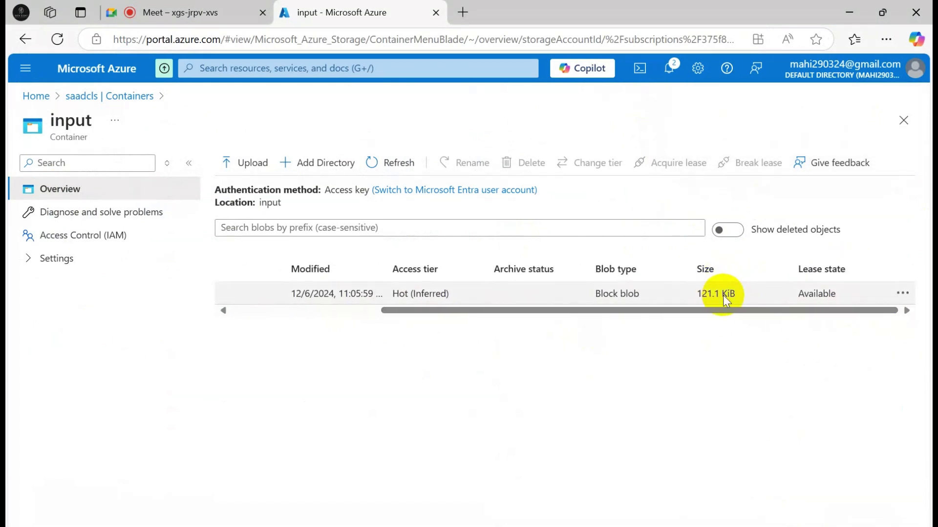
pyautogui.moveTo(831, 314); pyautogui.dragTo(321, 320)
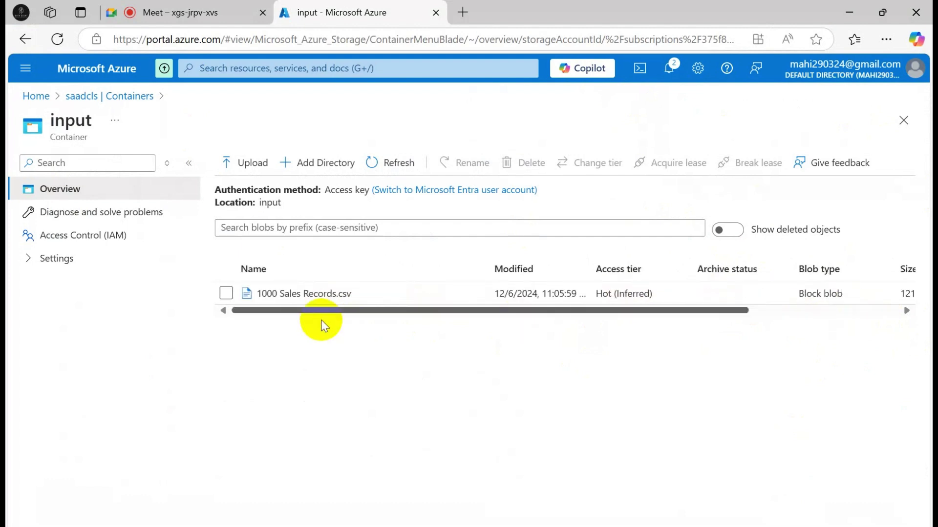
pyautogui.click(309, 296)
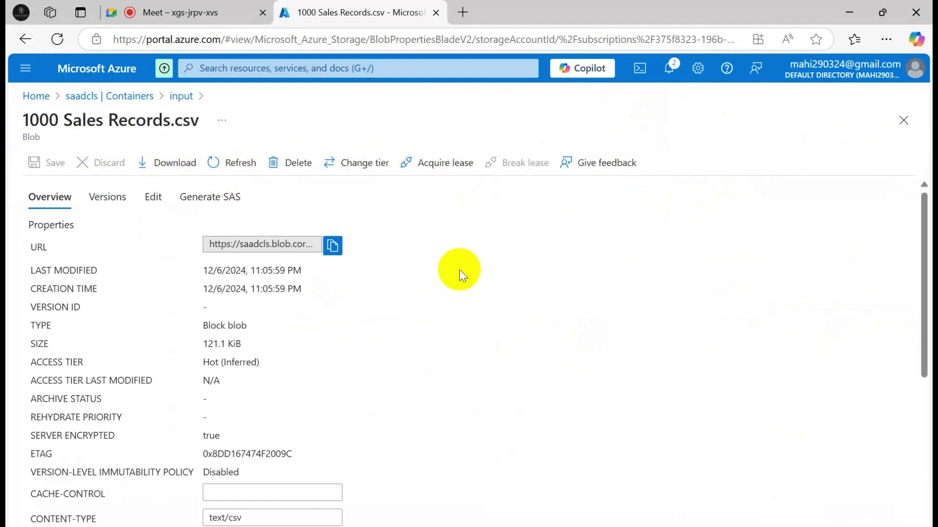
pyautogui.click(153, 197)
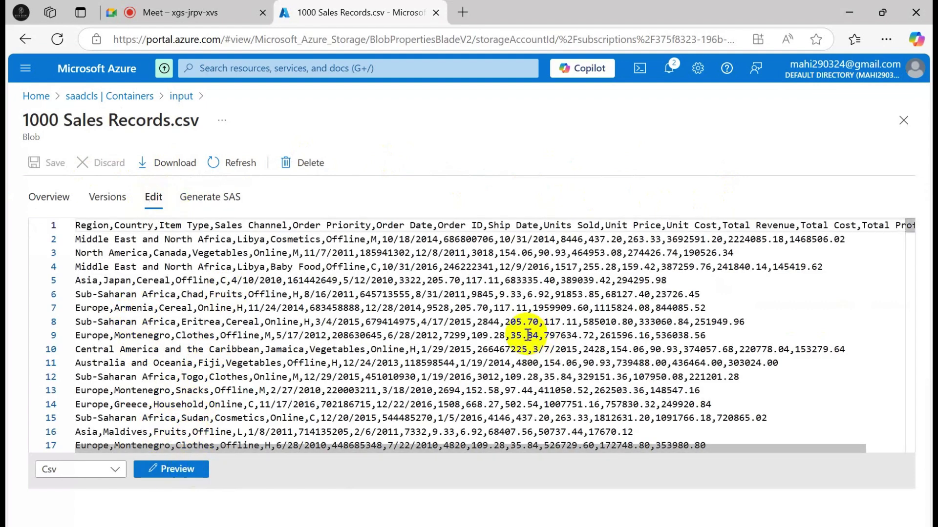
pyautogui.scroll(-15, 683, 351)
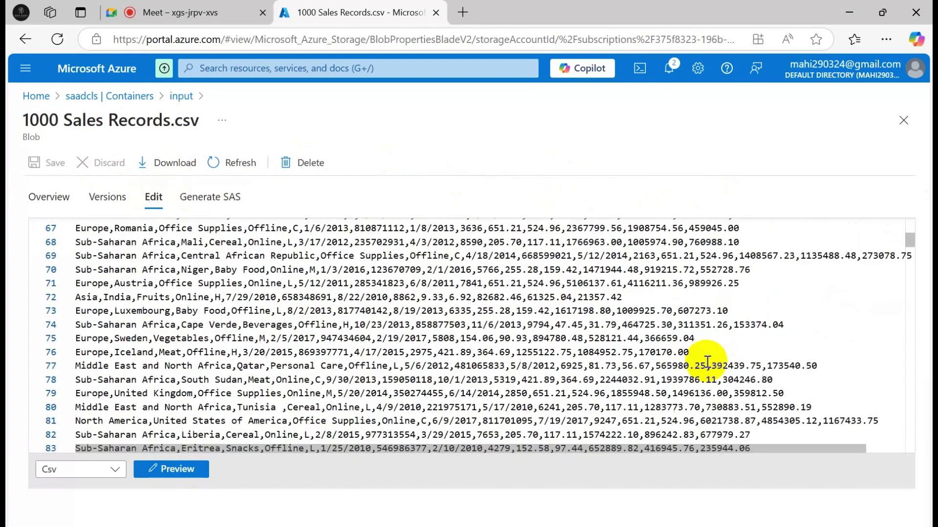
pyautogui.moveTo(908, 237)
pyautogui.mouseDown()
pyautogui.moveTo(921, 419)
pyautogui.moveTo(913, 446)
pyautogui.moveTo(911, 218)
pyautogui.mouseUp()
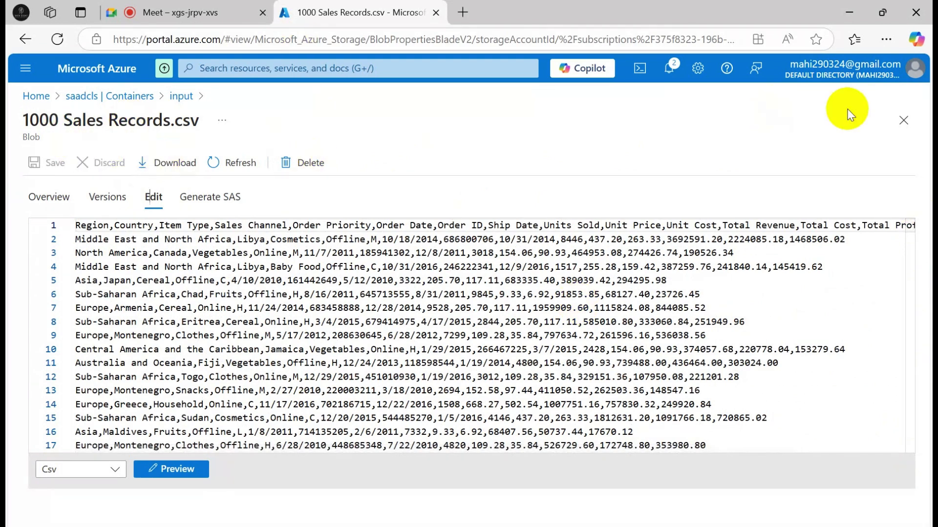
pyautogui.click(904, 121)
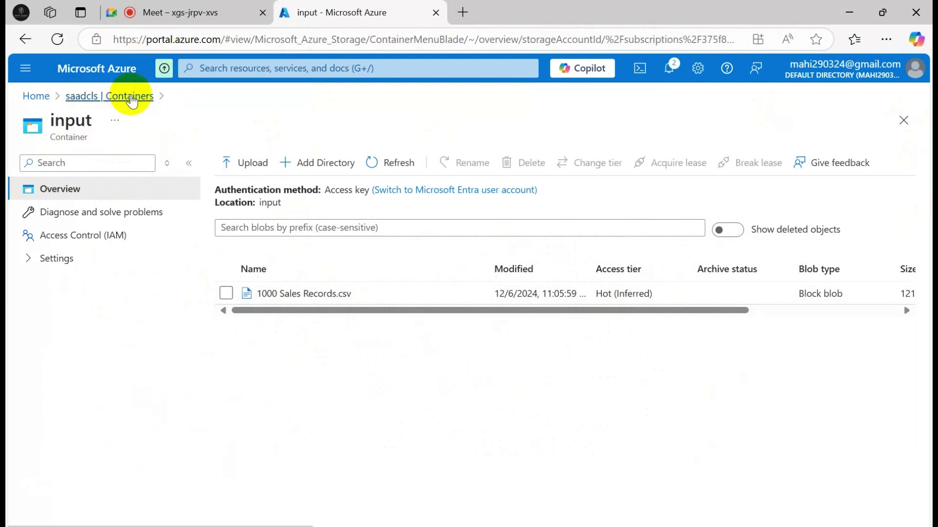
# Step: Return to the saadcls container list and delete the Sales folder from the output container
pyautogui.click(25, 39)
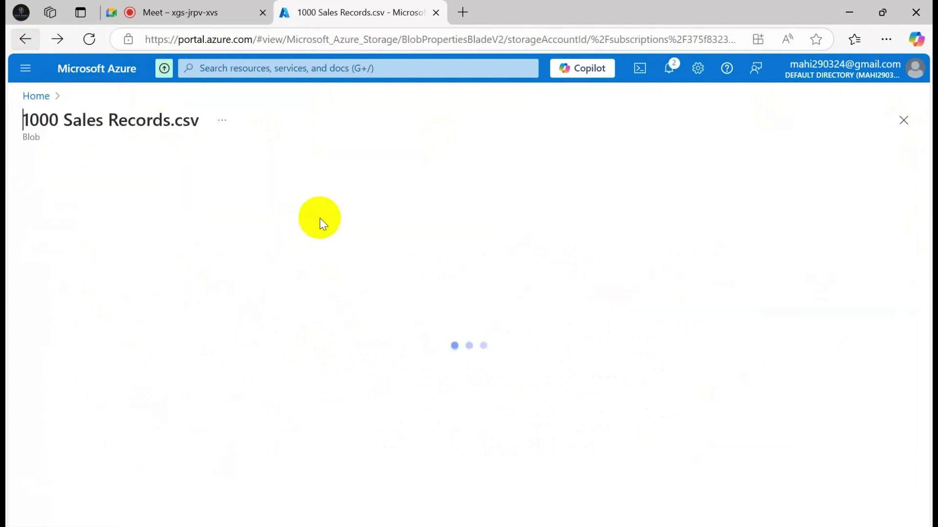
pyautogui.click(28, 38)
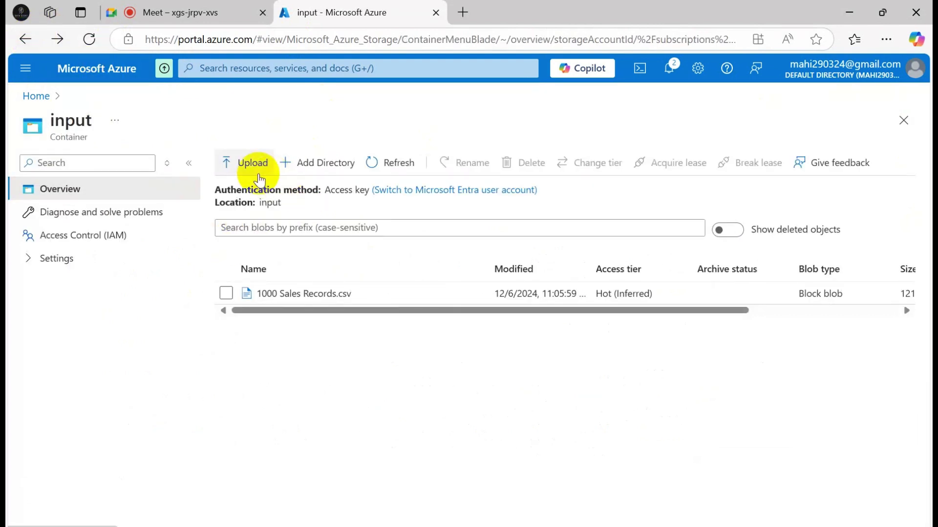
pyautogui.click(25, 43)
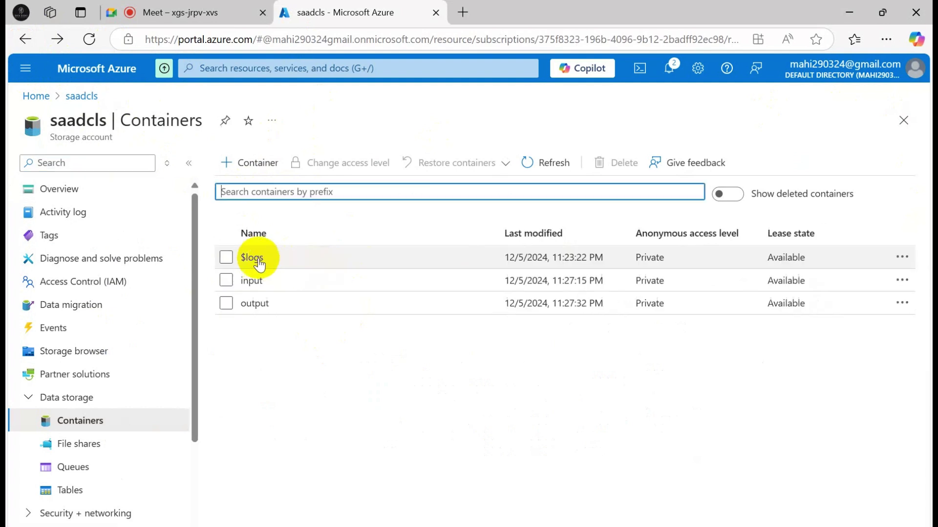
pyautogui.click(252, 304)
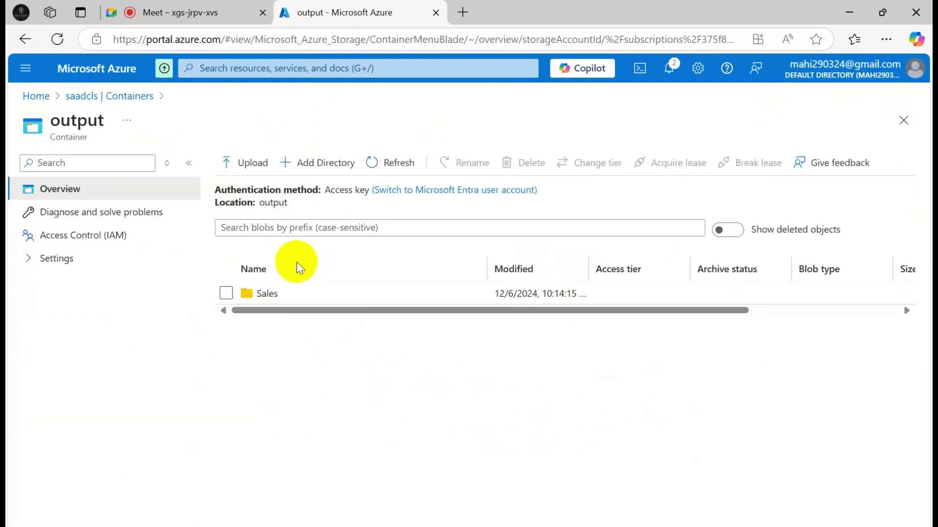
pyautogui.click(226, 294)
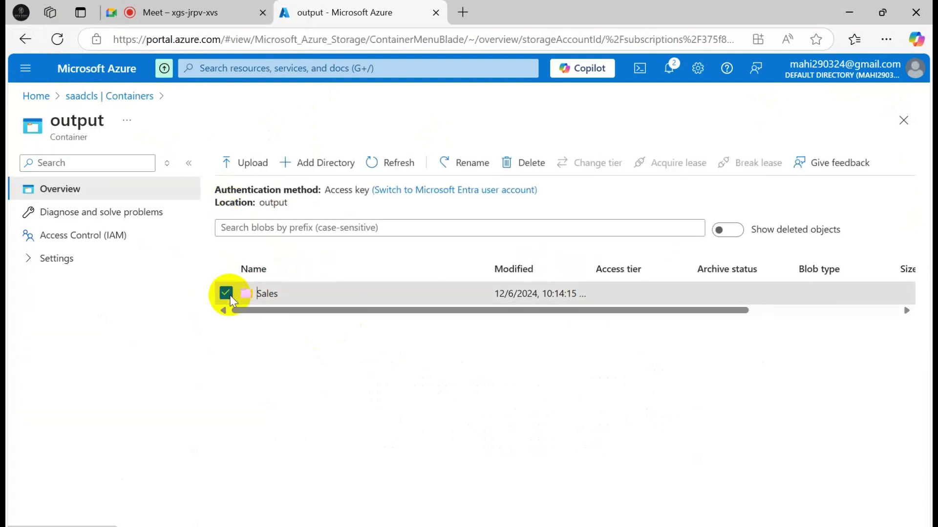
pyautogui.click(523, 165)
pyautogui.click(464, 423)
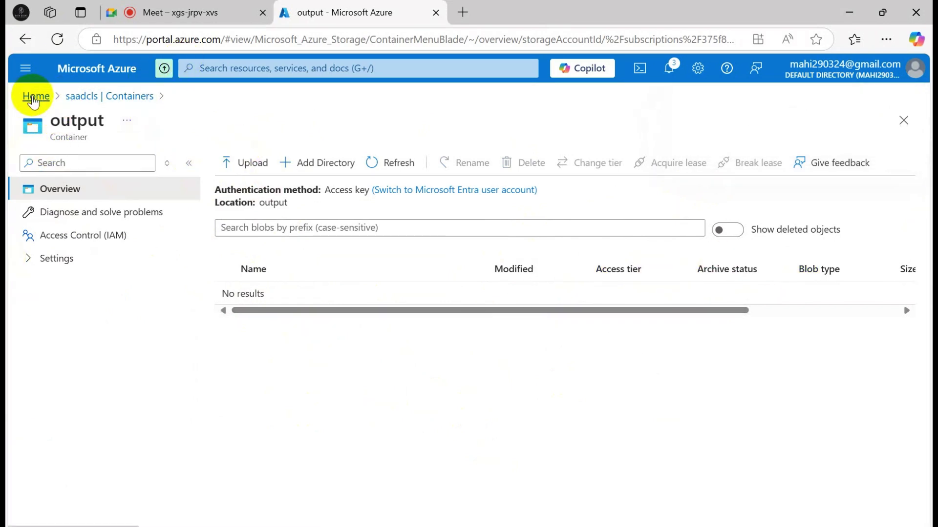
# Step: Switch to the Excel workbook and on Sheet2 enter "Step 2" in A2 and "Login ADF pipeline" in B2
pyautogui.hotkey('alt', 'Tab')
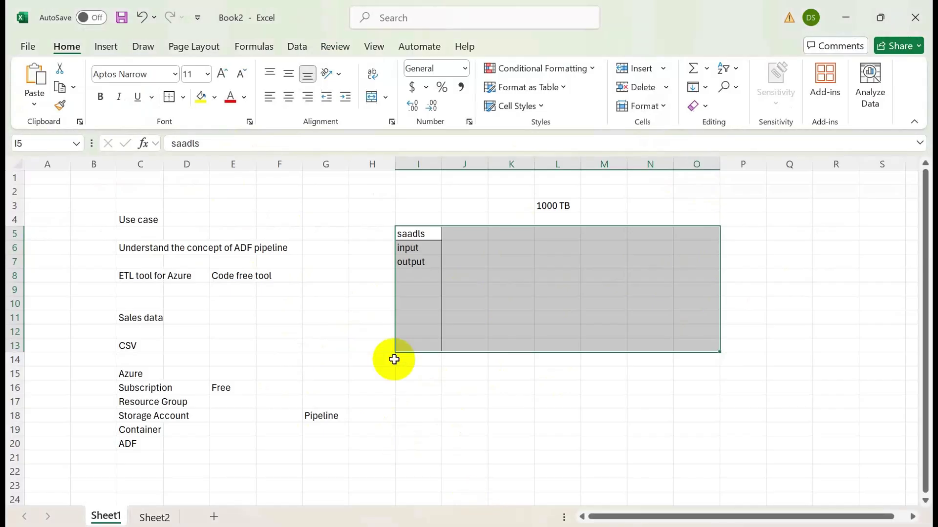
pyautogui.click(155, 518)
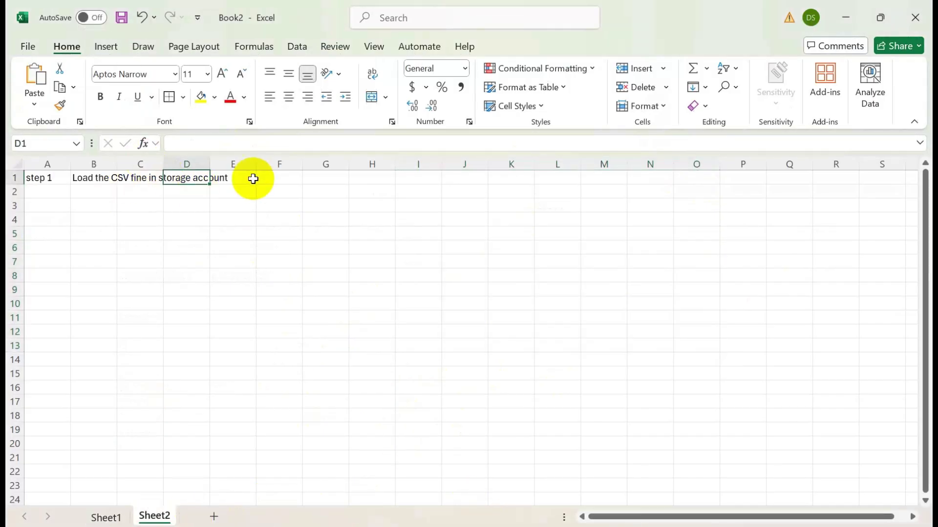
pyautogui.moveTo(253, 178); pyautogui.dragTo(257, 178)
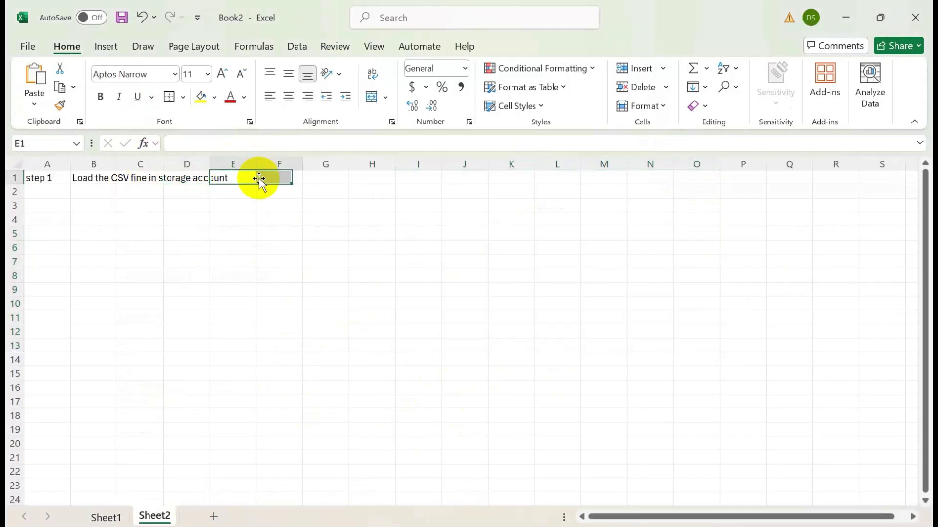
pyautogui.click(53, 193)
pyautogui.write('Step 2')
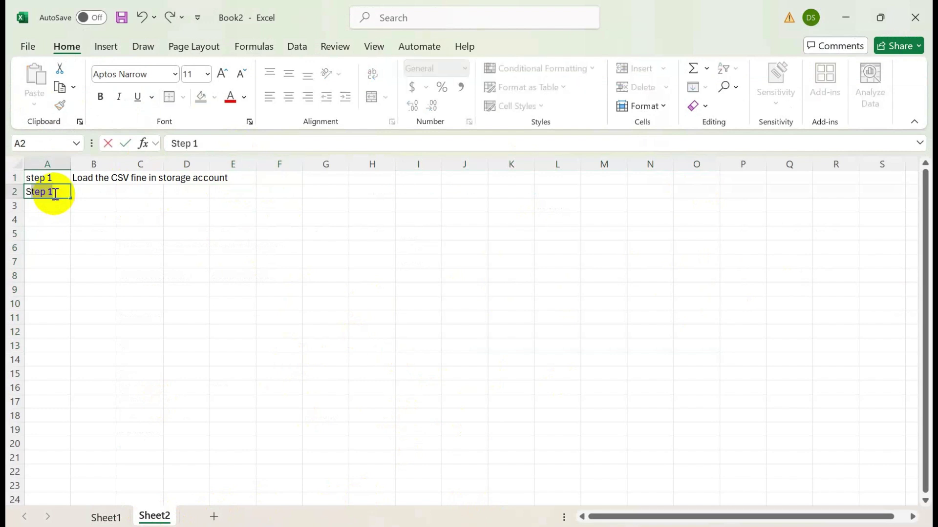
pyautogui.press('Tab')
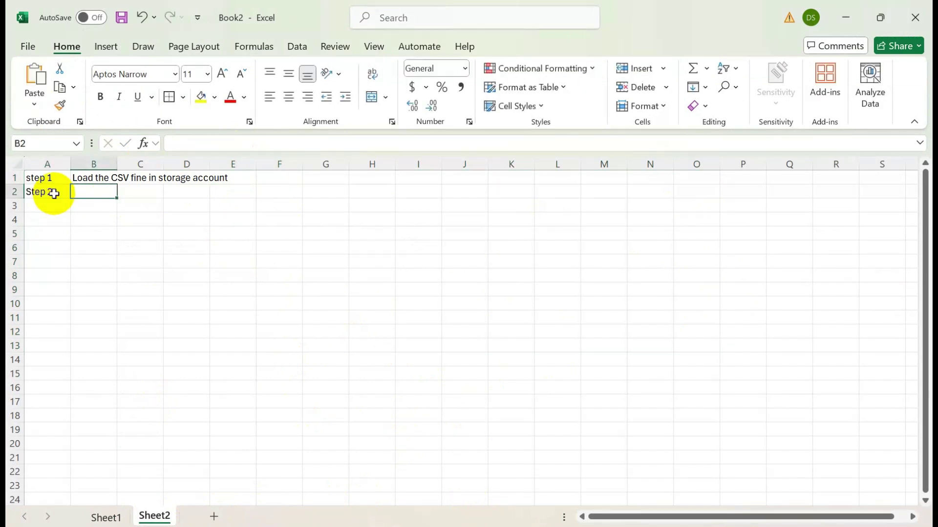
pyautogui.write('Login ADF pipel')
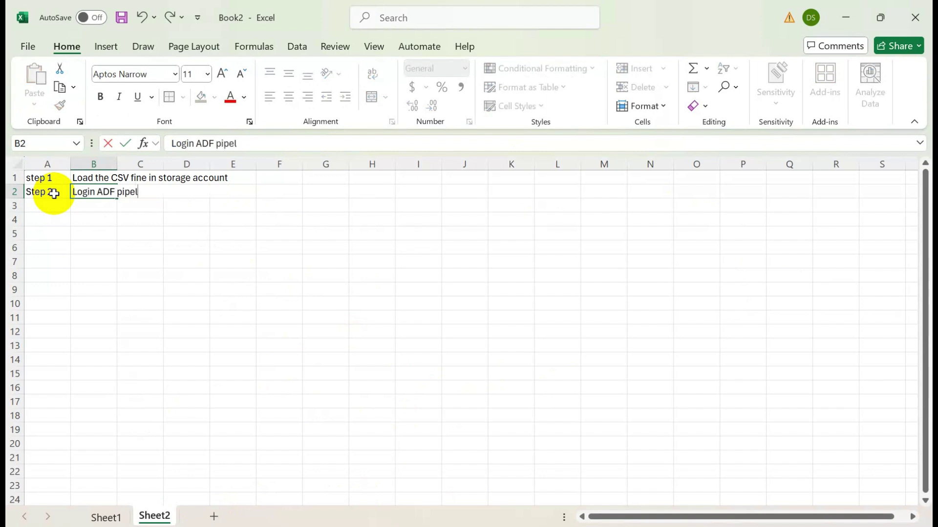
pyautogui.write('ine')
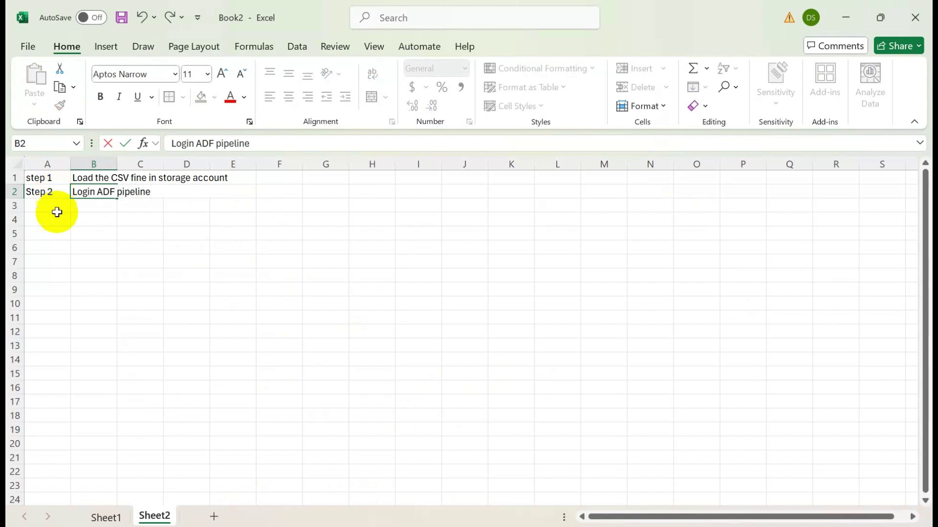
# Step: Enter "Sales data" in cell B6 and "Local" in B7 as the data source notes
pyautogui.click(91, 237)
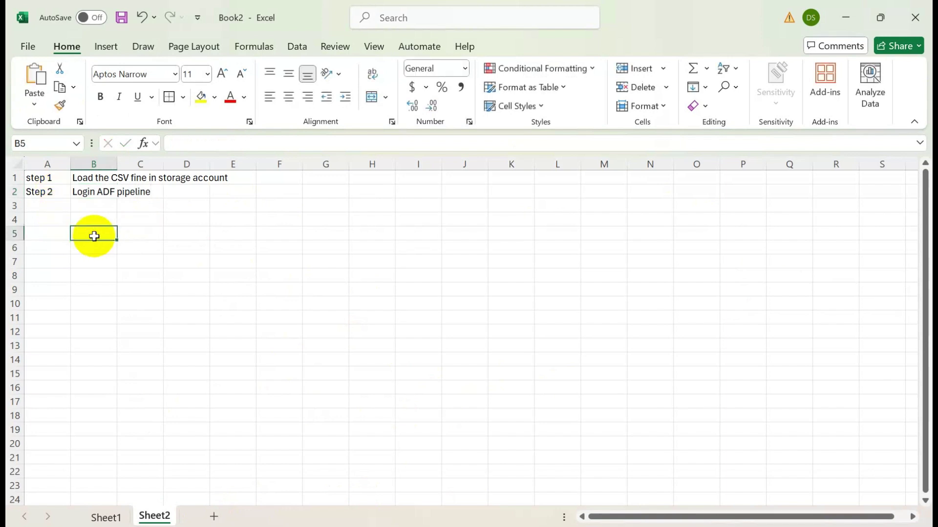
pyautogui.click(90, 251)
pyautogui.write('Sales data')
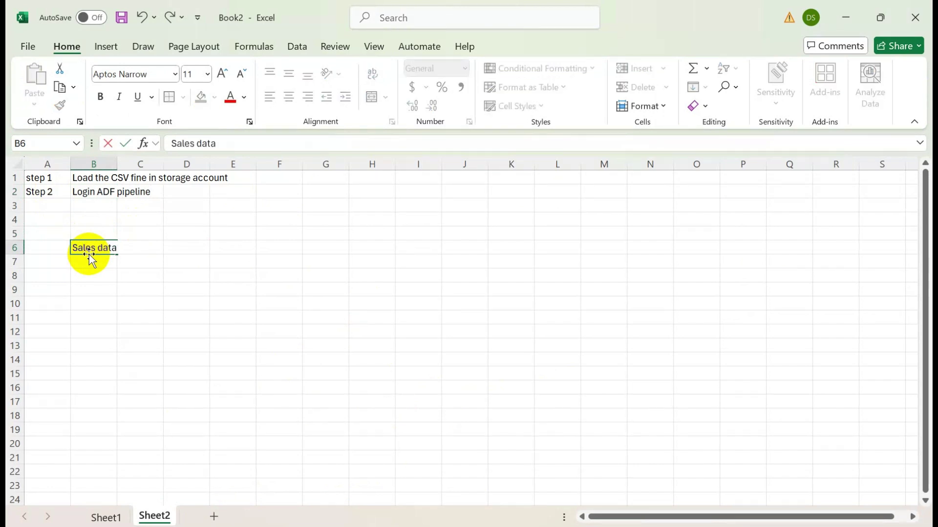
pyautogui.press('Return')
pyautogui.write('Local')
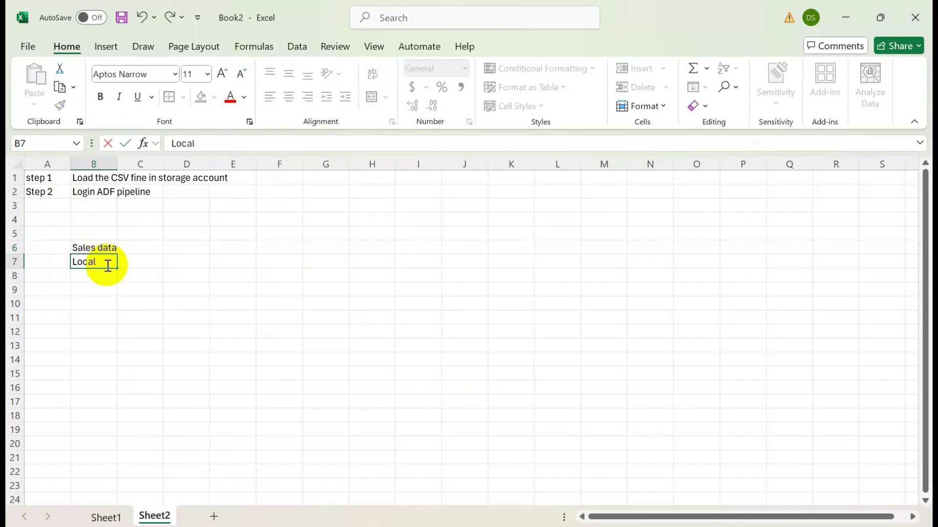
# Step: Enter "SA" in D6, "Cloud" in D7 and "CSV file- blob type or ADLS Gen 2" in D8
pyautogui.click(199, 245)
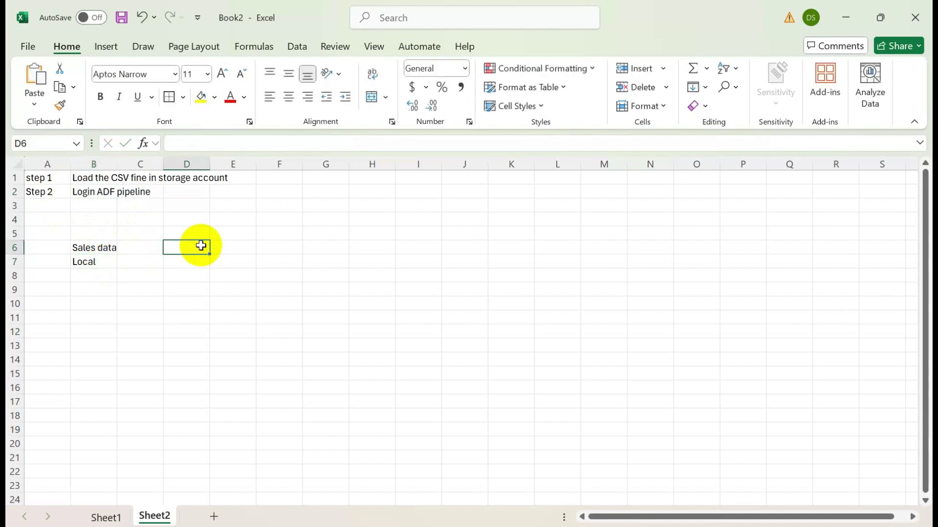
pyautogui.write('S')
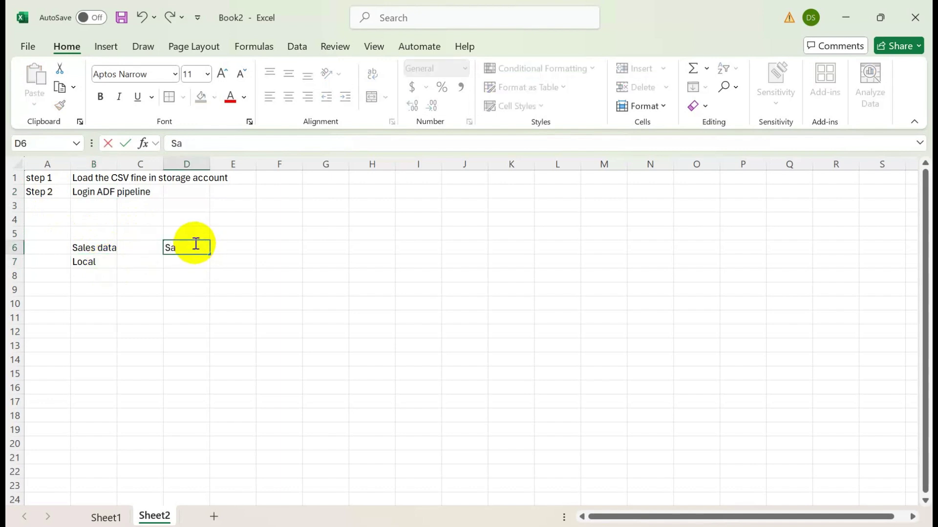
pyautogui.write('A')
pyautogui.click(195, 259)
pyautogui.write('Cloud')
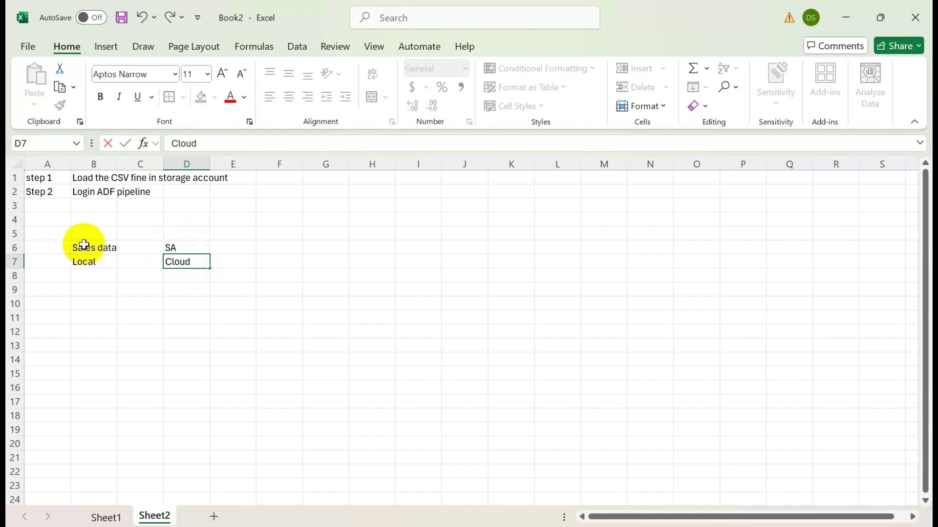
pyautogui.click(178, 277)
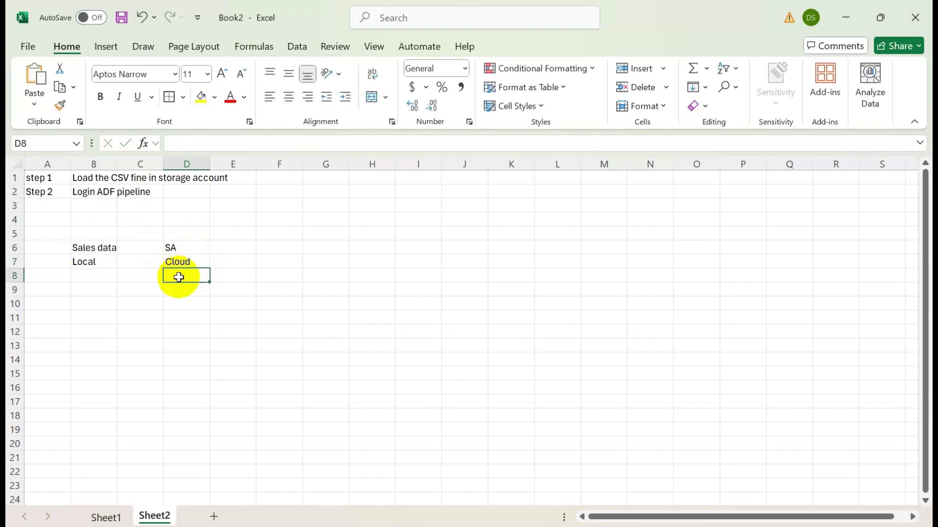
pyautogui.write('CS')
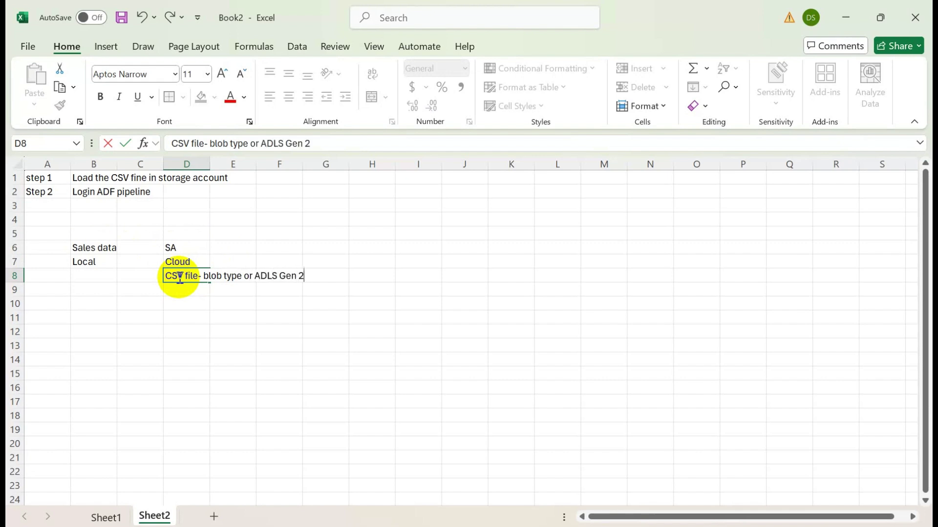
pyautogui.click(82, 264)
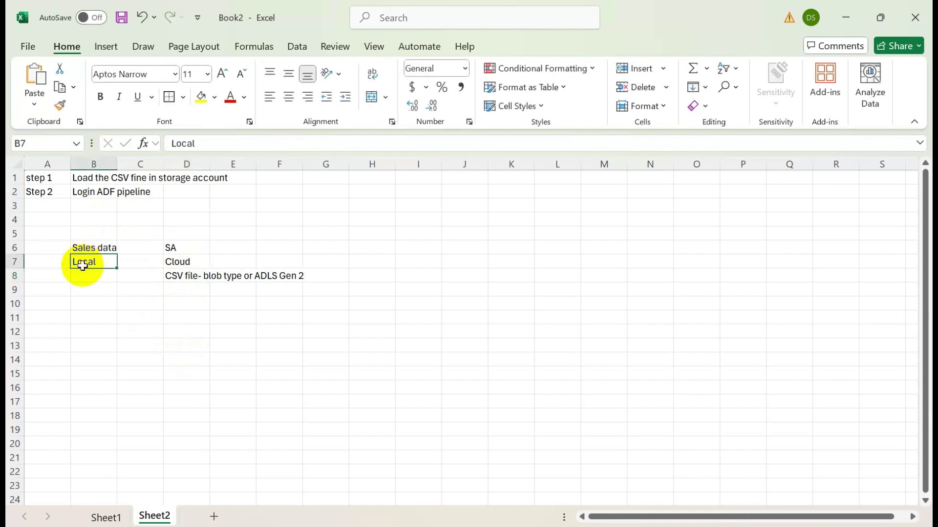
pyautogui.click(171, 248)
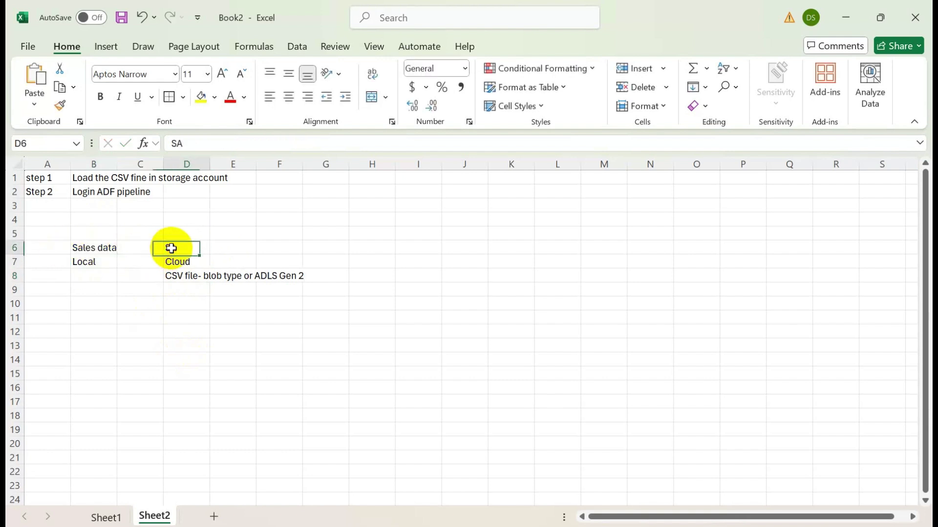
pyautogui.click(200, 276)
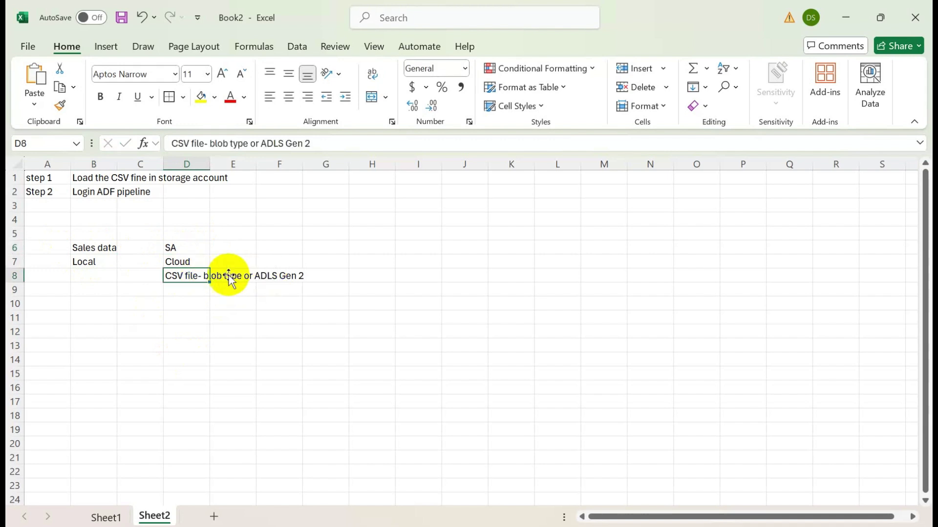
pyautogui.click(177, 248)
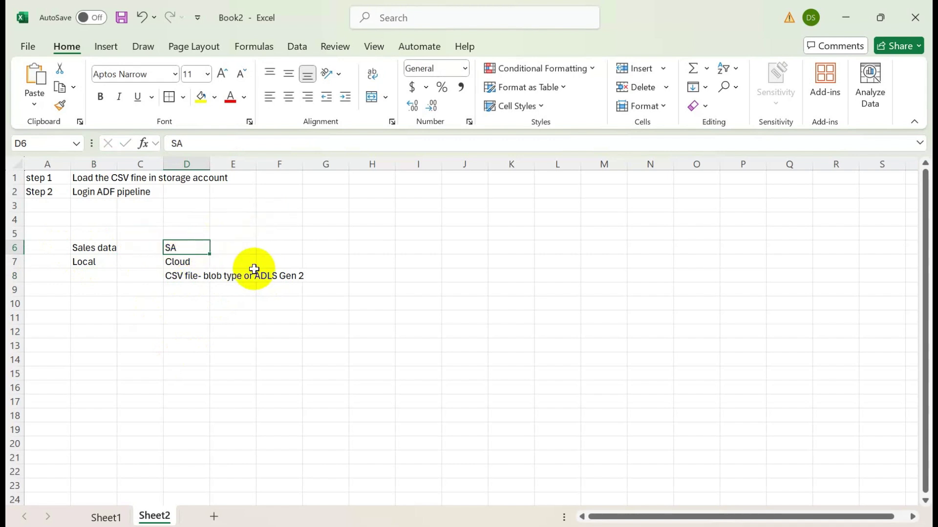
# Step: Enter "ADF Pipleine" in cell G6, on the same row as the SA note
pyautogui.click(335, 247)
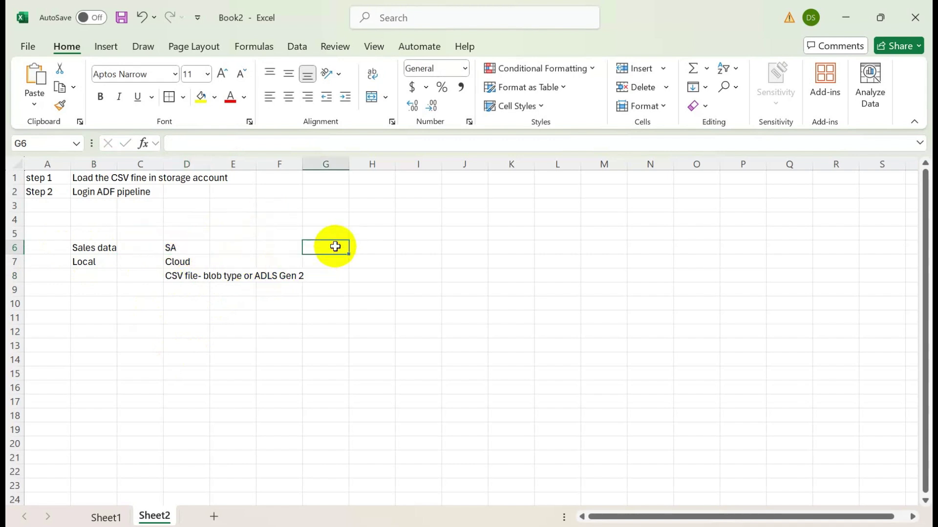
pyautogui.write('ADF Pipleine')
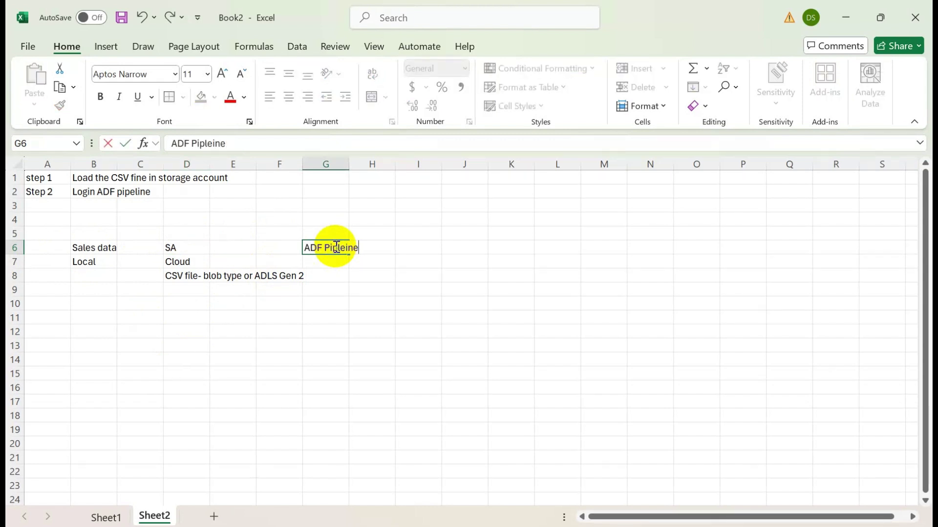
pyautogui.click(180, 263)
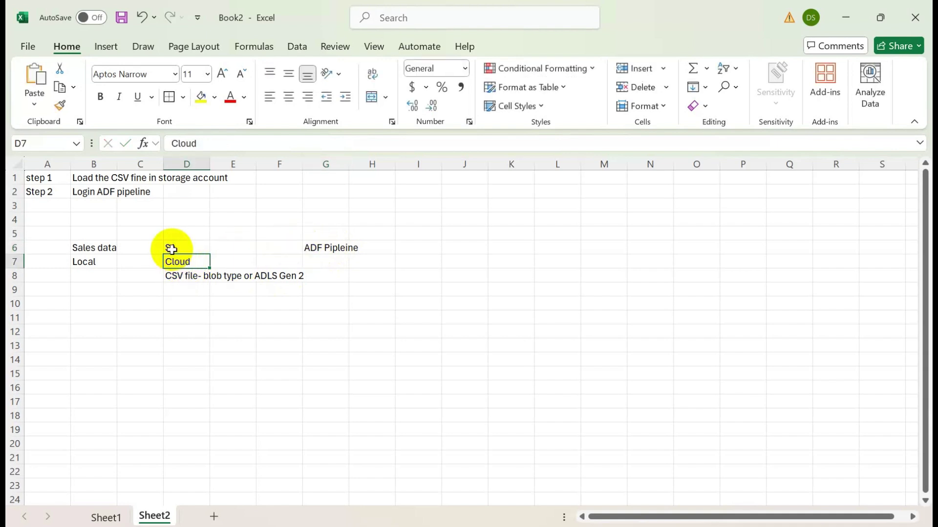
# Step: Label the container layout with "input" in cell D11 and "output" in G11, leaving D9 empty
pyautogui.click(174, 288)
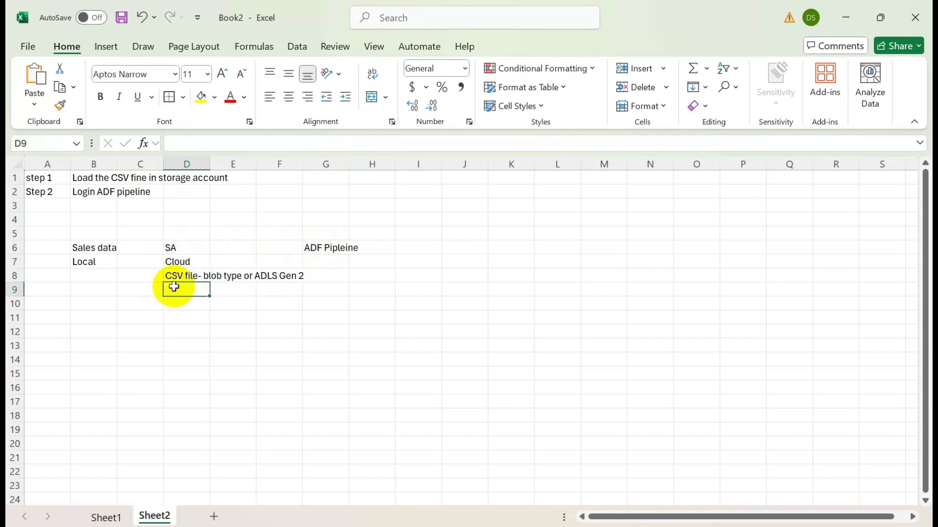
pyautogui.write('i')
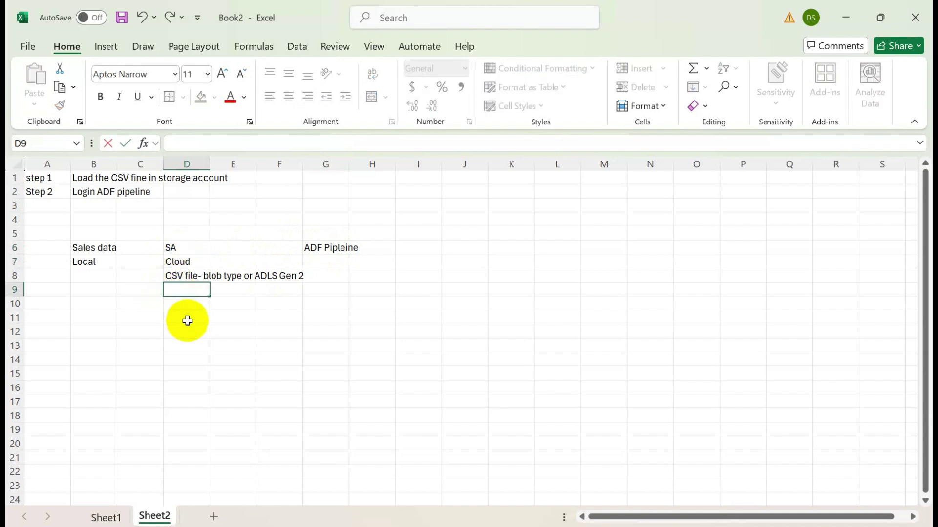
pyautogui.click(194, 321)
pyautogui.write('inpu')
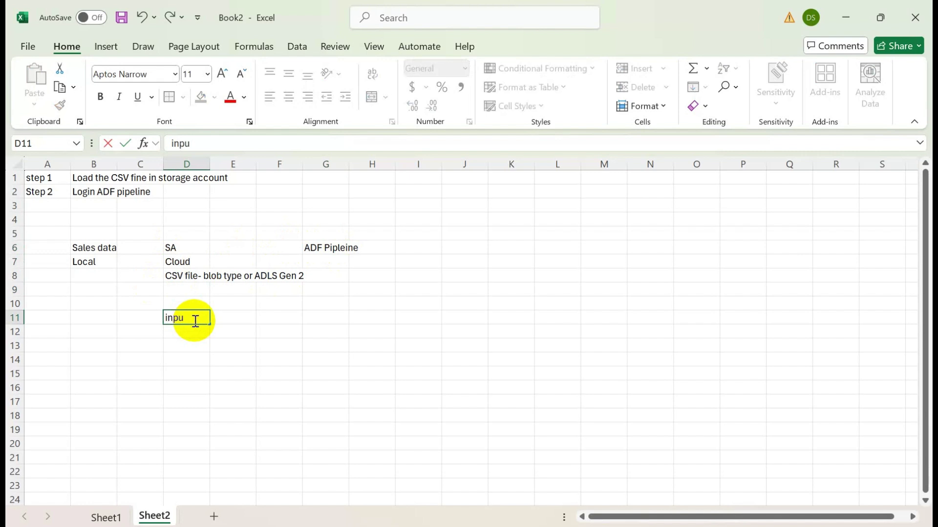
pyautogui.write('t')
pyautogui.click(323, 318)
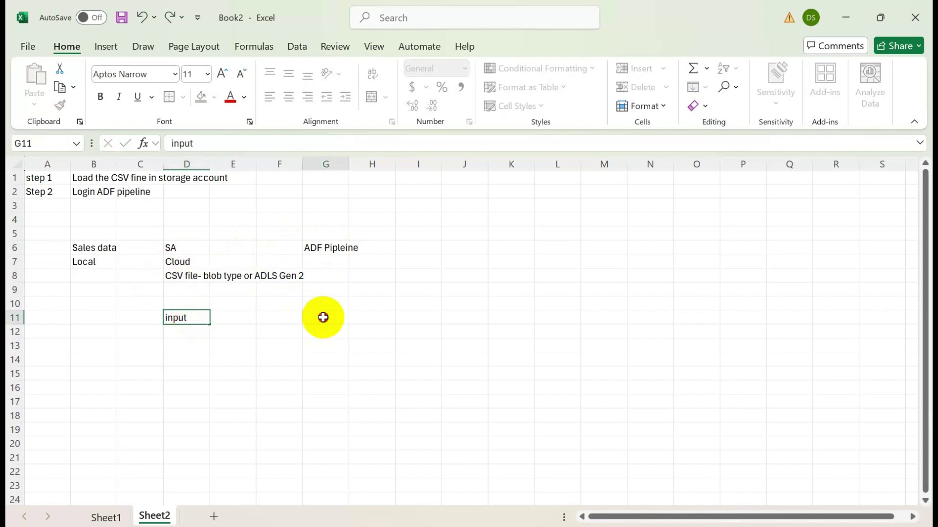
pyautogui.write('ou')
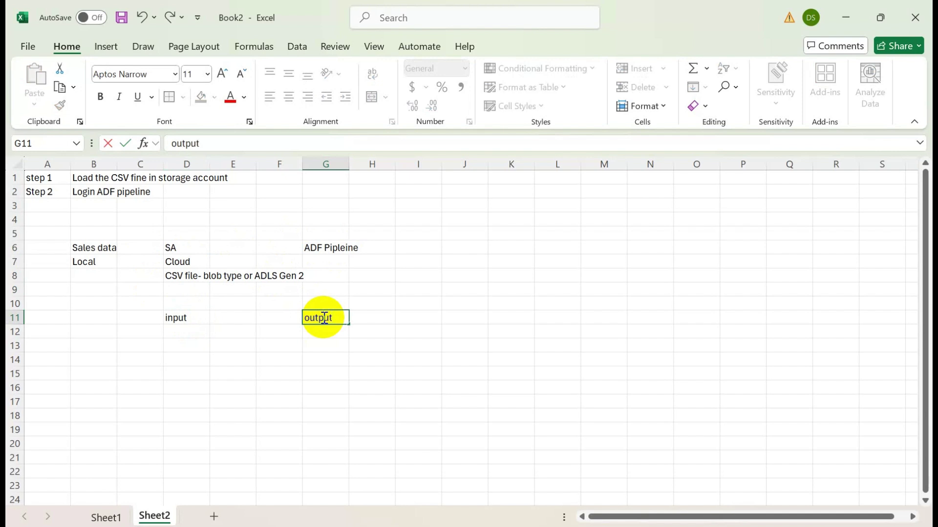
pyautogui.write('tput')
# Step: Copy the "Sales data" label from B6 to D13, below the input label
pyautogui.click(109, 249)
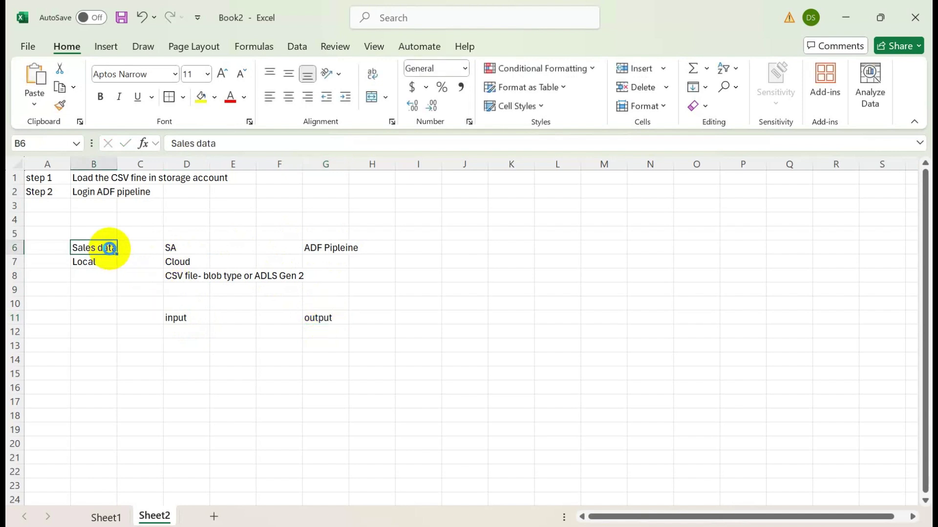
pyautogui.hotkey('ctrl', 'c')
pyautogui.click(176, 347)
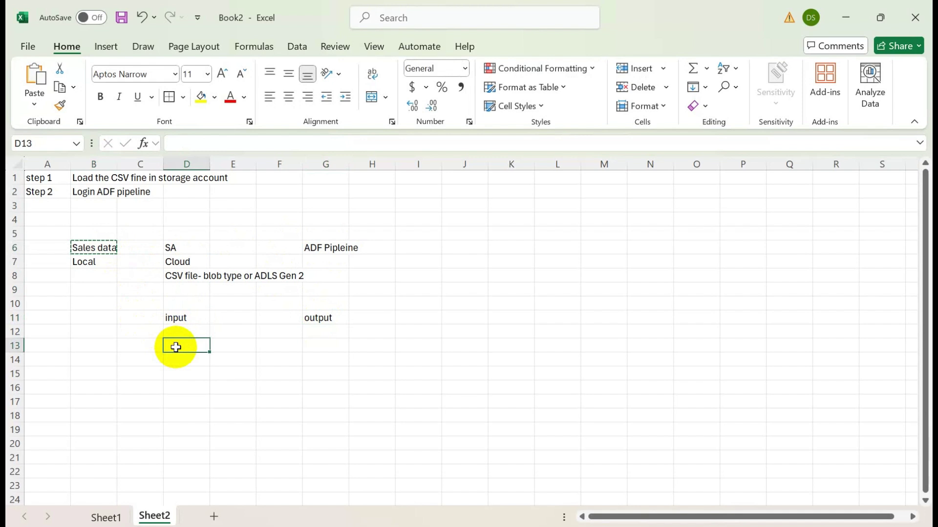
pyautogui.hotkey('ctrl', 'v')
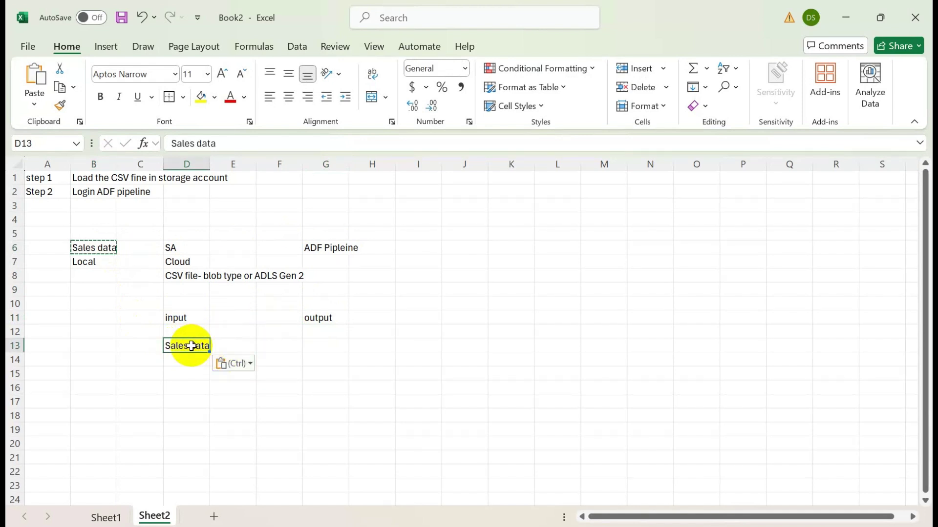
# Step: Copy the "ADF Pipleine" label from G6 to E12 and select the input and output layout in C11:G14
pyautogui.click(324, 345)
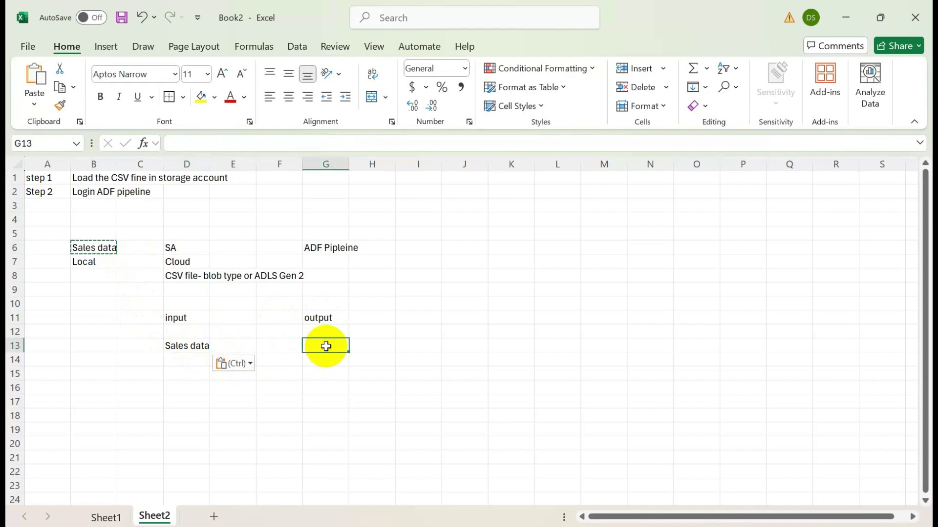
pyautogui.click(341, 248)
pyautogui.hotkey('ctrl', 'c')
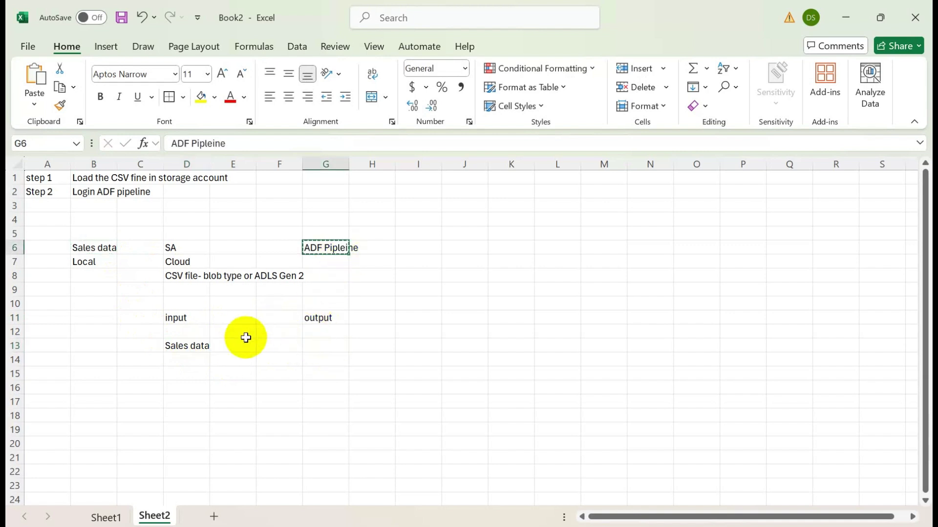
pyautogui.click(232, 332)
pyautogui.hotkey('ctrl', 'v')
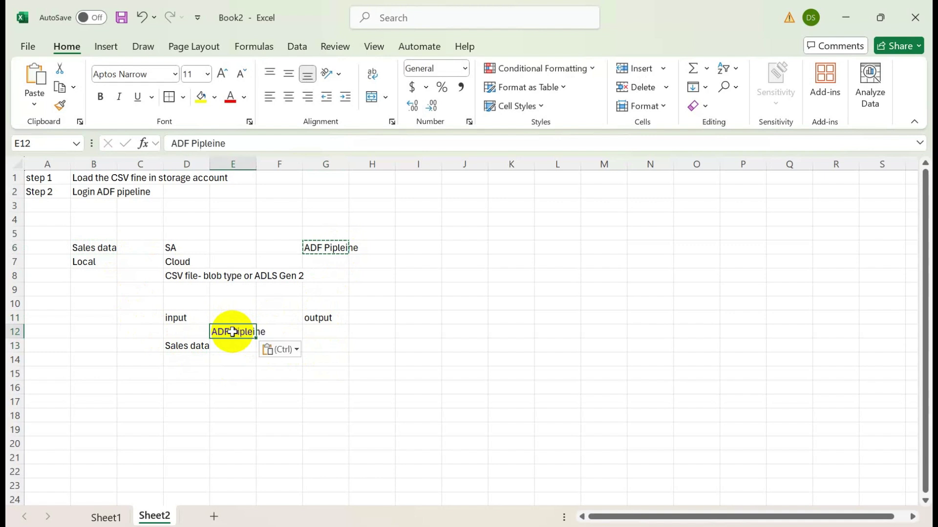
pyautogui.click(265, 375)
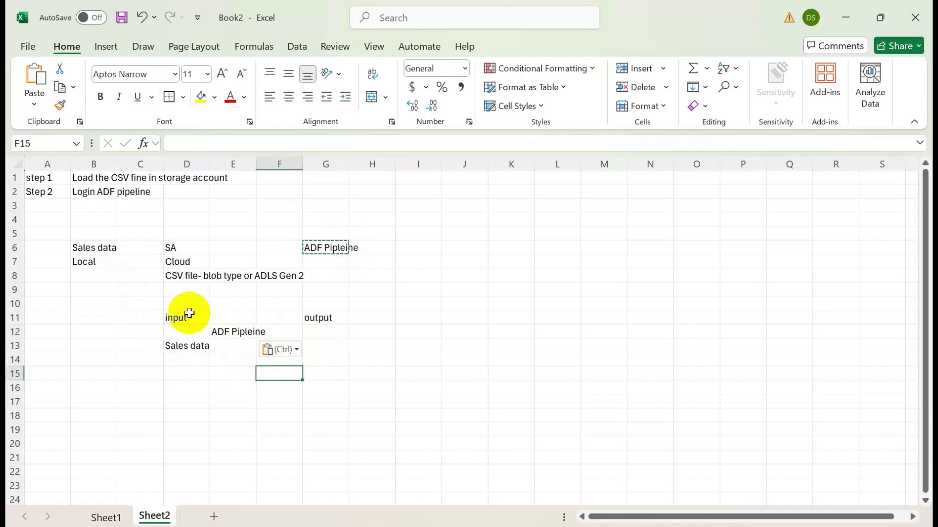
pyautogui.moveTo(159, 316); pyautogui.dragTo(344, 362)
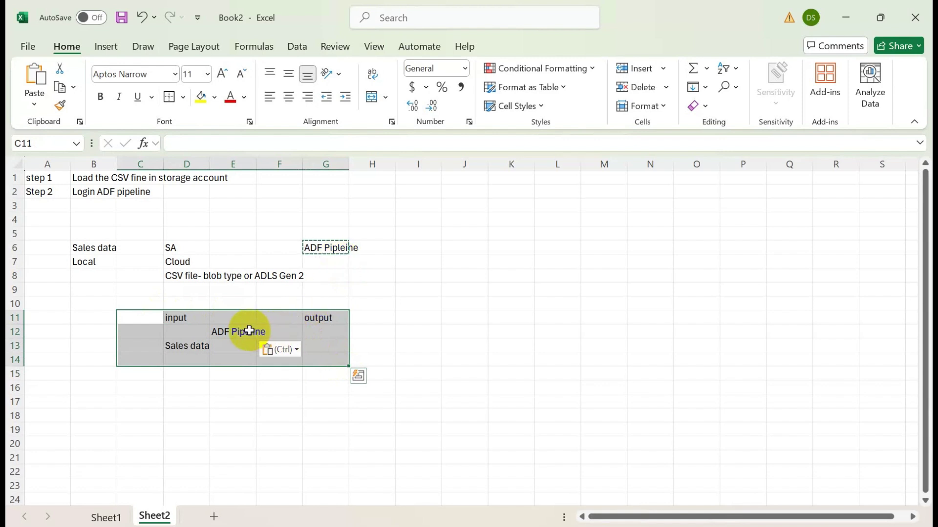
# Step: Enter the note "ETL flow which run automatically" in cell E17, below the input and output layout
pyautogui.click(249, 398)
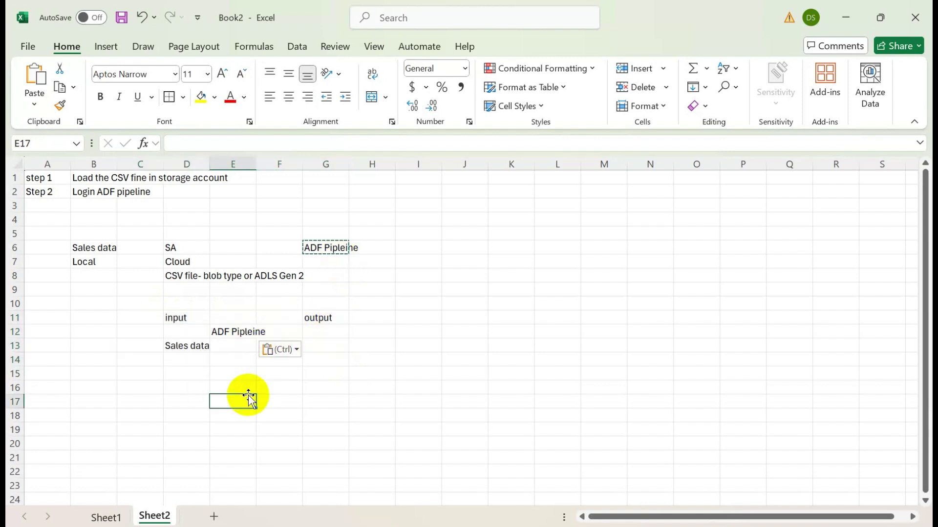
pyautogui.write('ETL flow which run automatically')
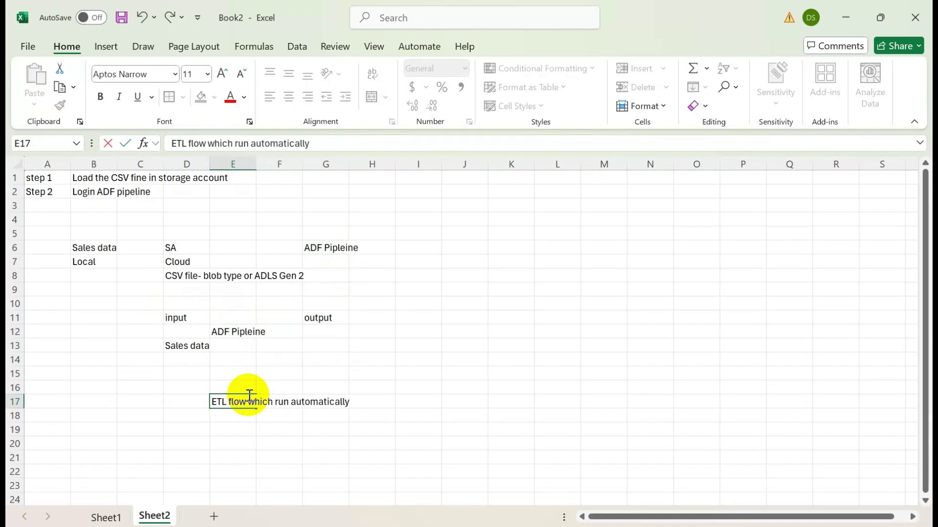
pyautogui.click(616, 416)
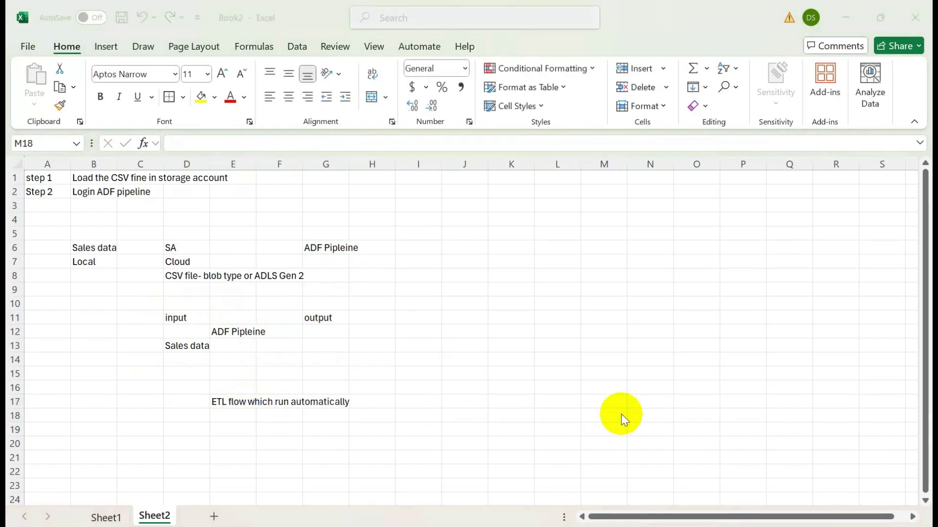
# Step: Switch to the Azure portal, open the adfcls1 data factory from the home page and launch Azure Data Factory Studio
pyautogui.hotkey('alt', 'Tab')
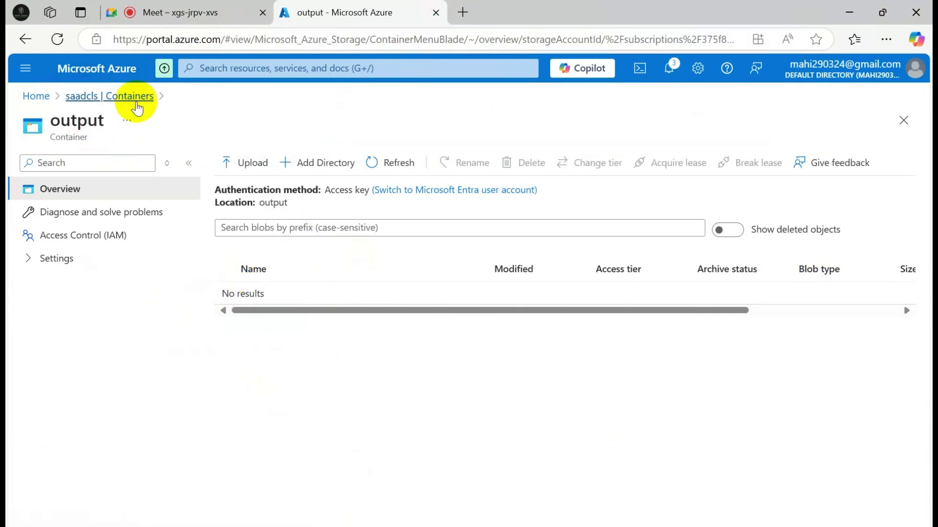
pyautogui.click(35, 96)
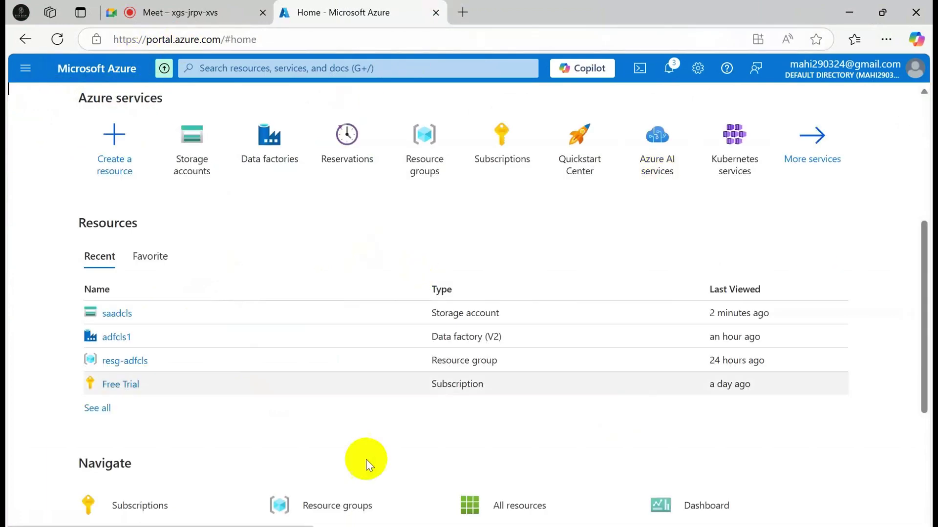
pyautogui.click(117, 337)
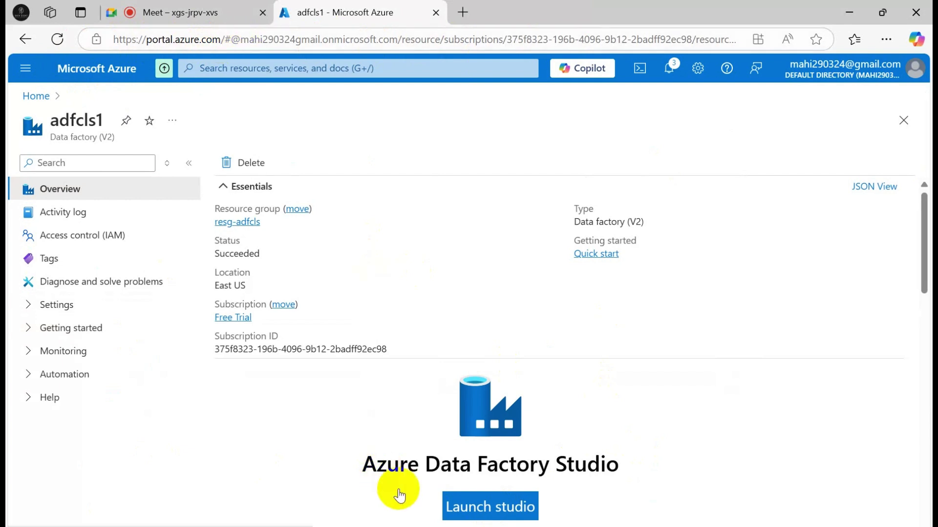
pyautogui.click(489, 510)
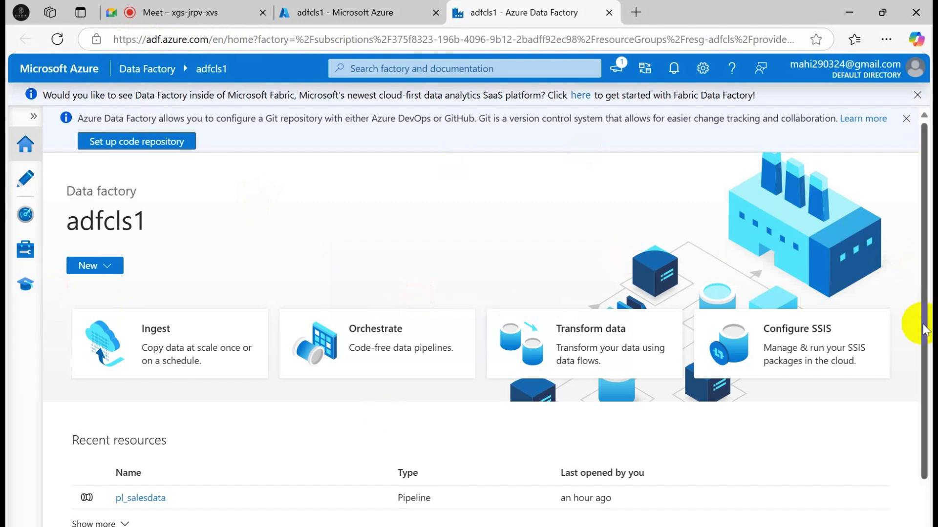
pyautogui.moveTo(925, 330); pyautogui.dragTo(923, 230)
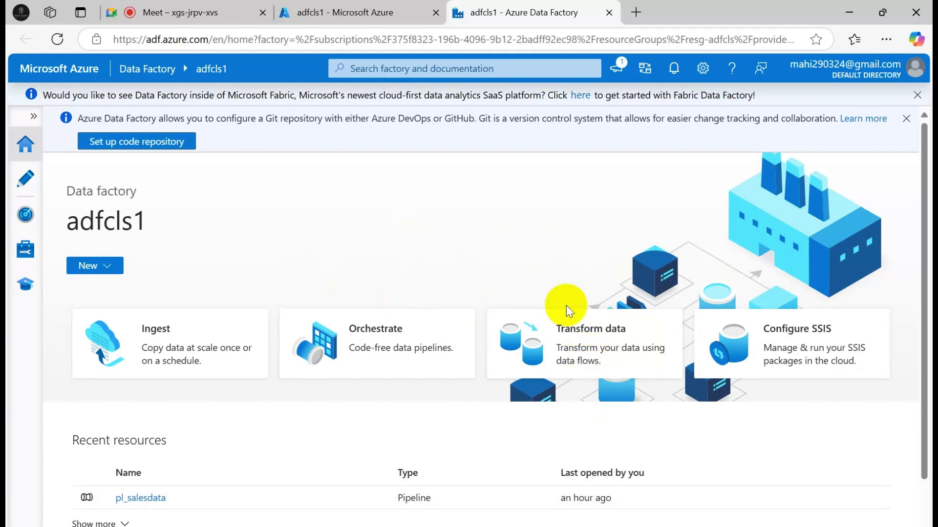
pyautogui.scroll(-2, 534, 397)
pyautogui.scroll(2, 478, 357)
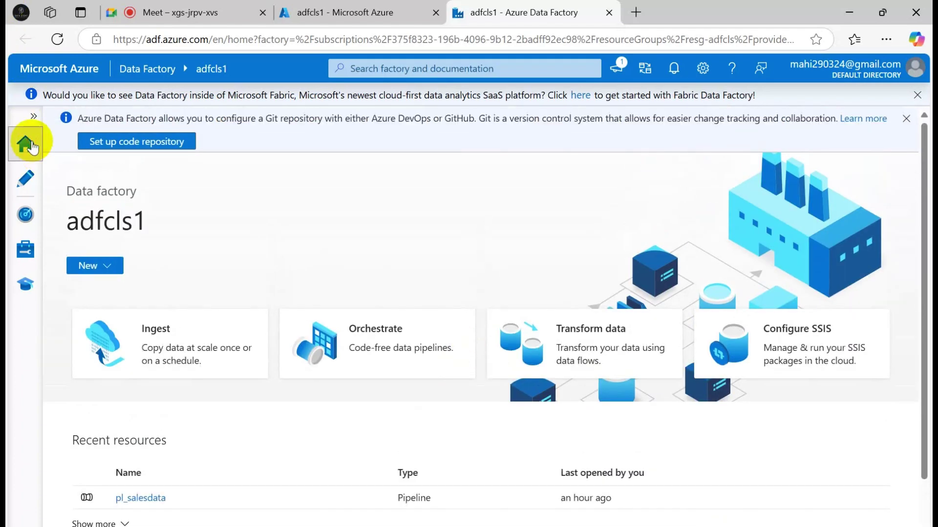
# Step: Open the authoring area and look through the Pipelines, Change Data Capture, Datasets, Data flows and Power Query groups, leaving them all collapsed
pyautogui.click(25, 178)
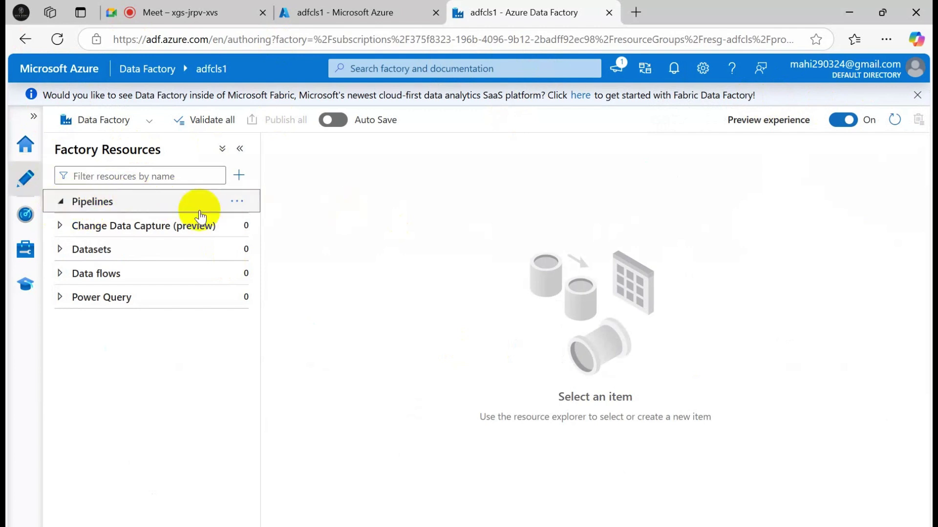
pyautogui.click(60, 226)
pyautogui.click(58, 249)
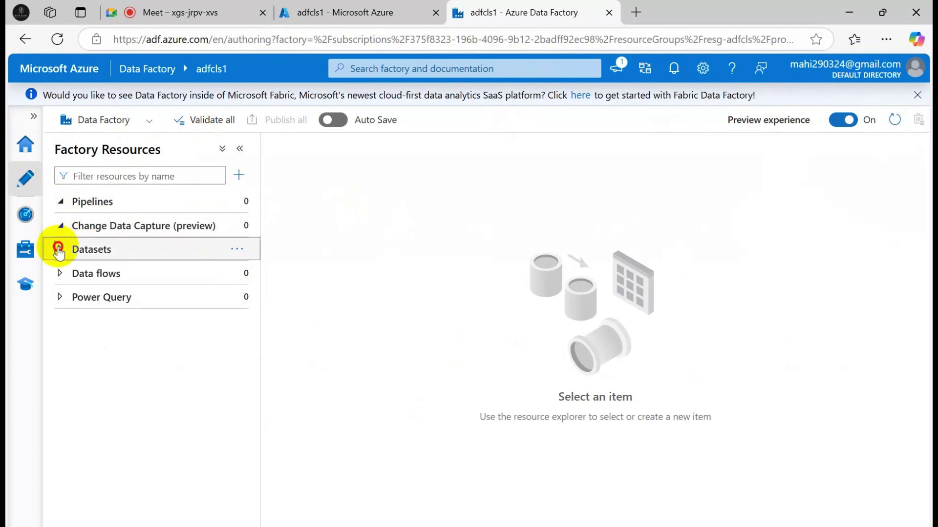
pyautogui.click(59, 273)
pyautogui.click(61, 298)
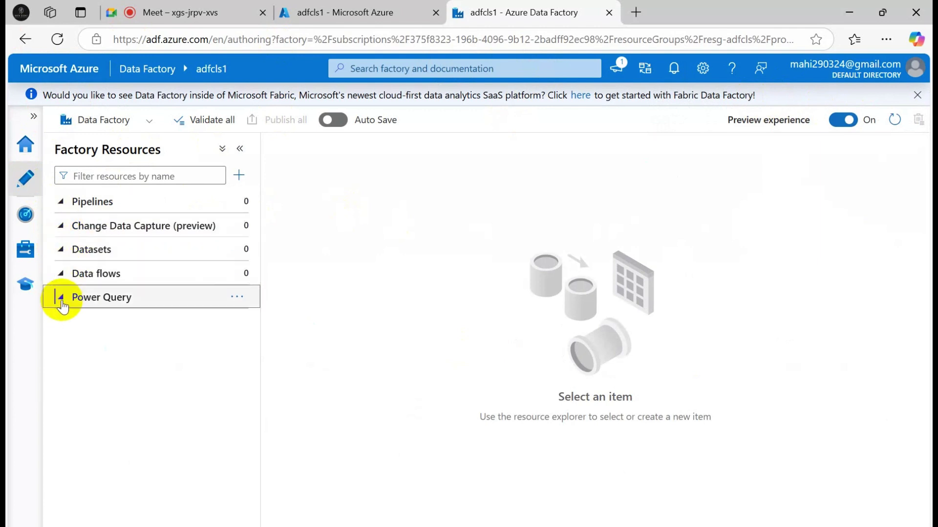
pyautogui.click(59, 273)
pyautogui.click(59, 250)
pyautogui.click(61, 226)
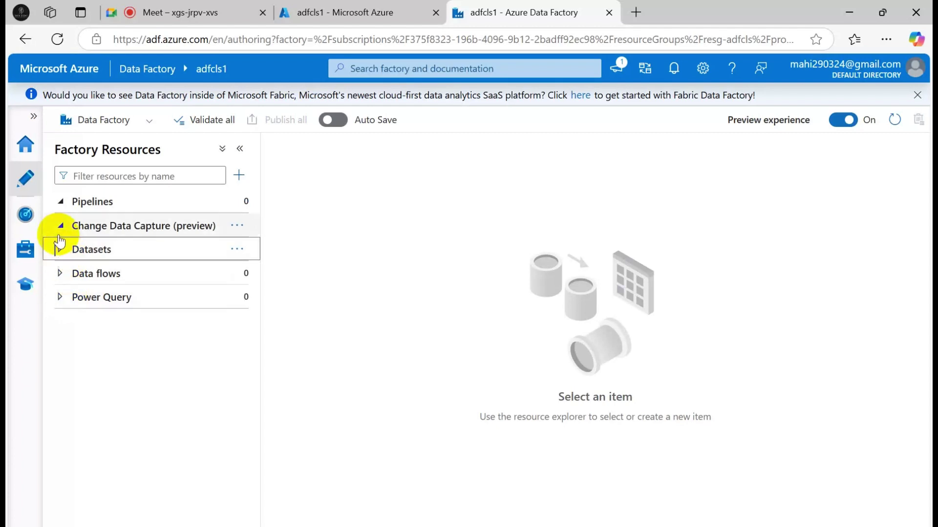
pyautogui.click(61, 202)
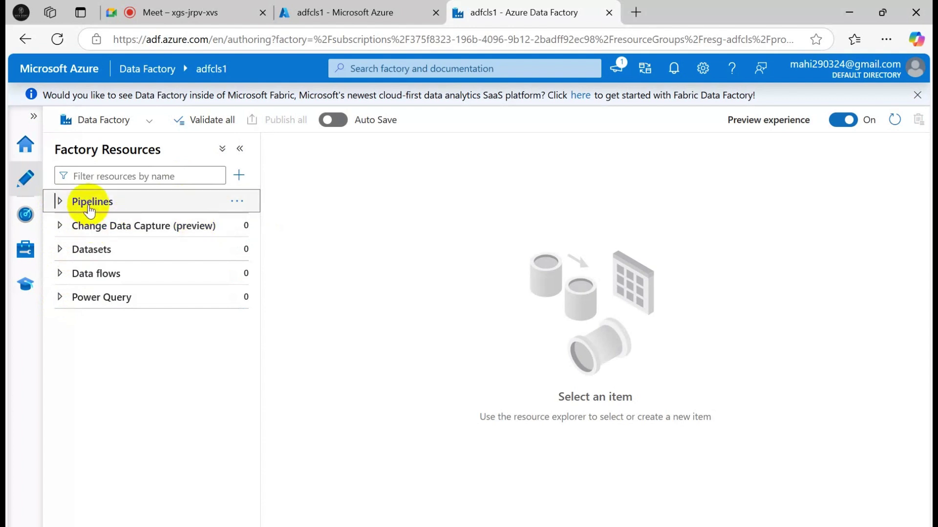
# Step: Look over the factory's pipeline runs, management area and Learning Center, finishing on the Linked services page
pyautogui.click(23, 226)
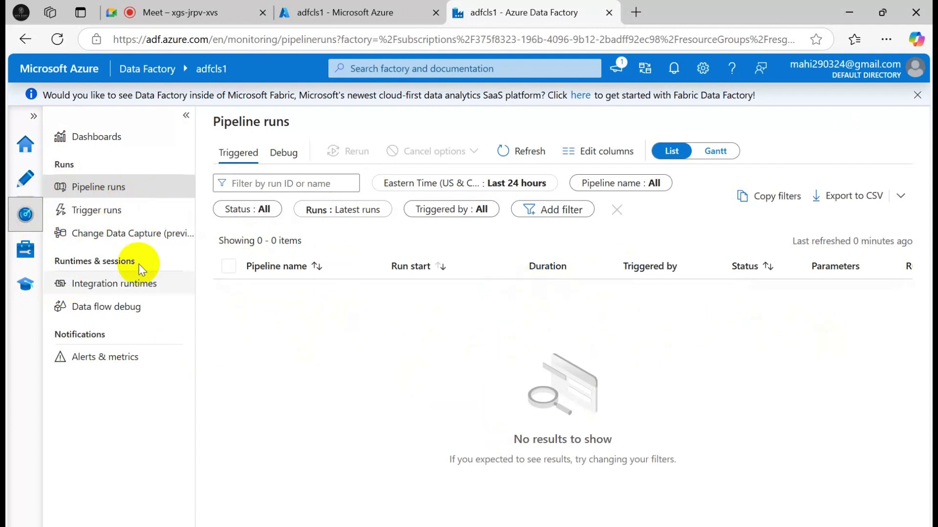
pyautogui.click(23, 252)
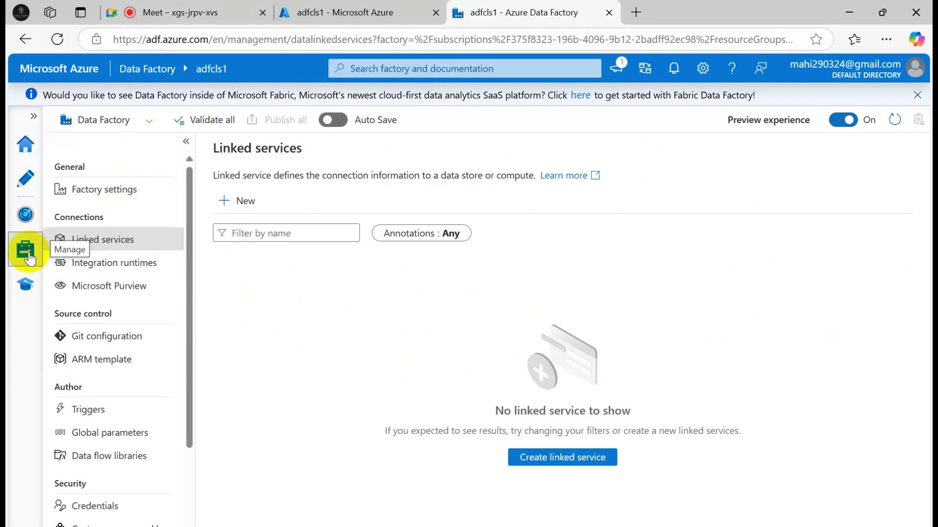
pyautogui.click(26, 286)
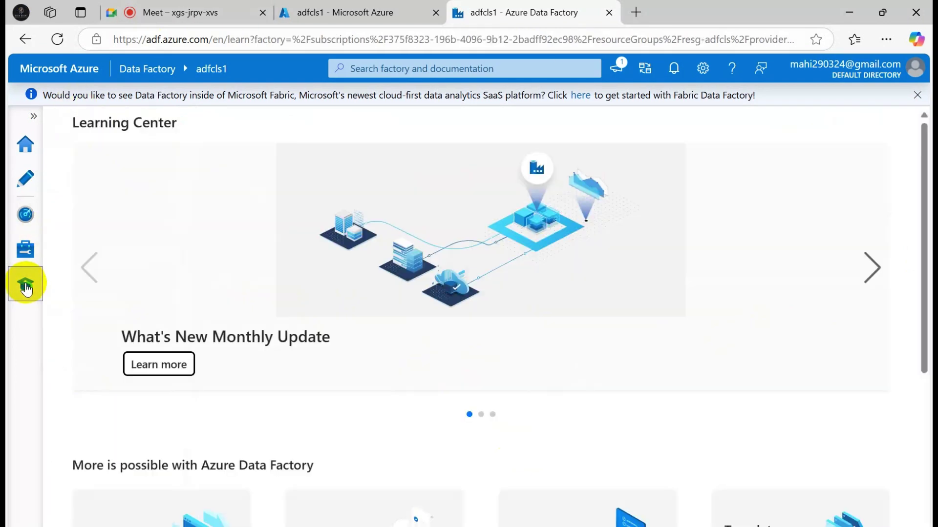
pyautogui.scroll(-5, 586, 350)
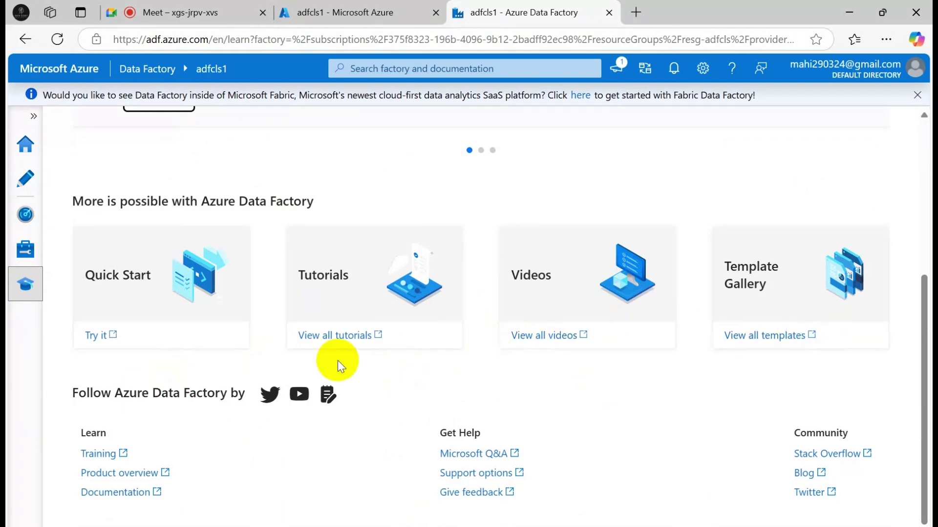
pyautogui.scroll(3, 317, 351)
pyautogui.click(25, 252)
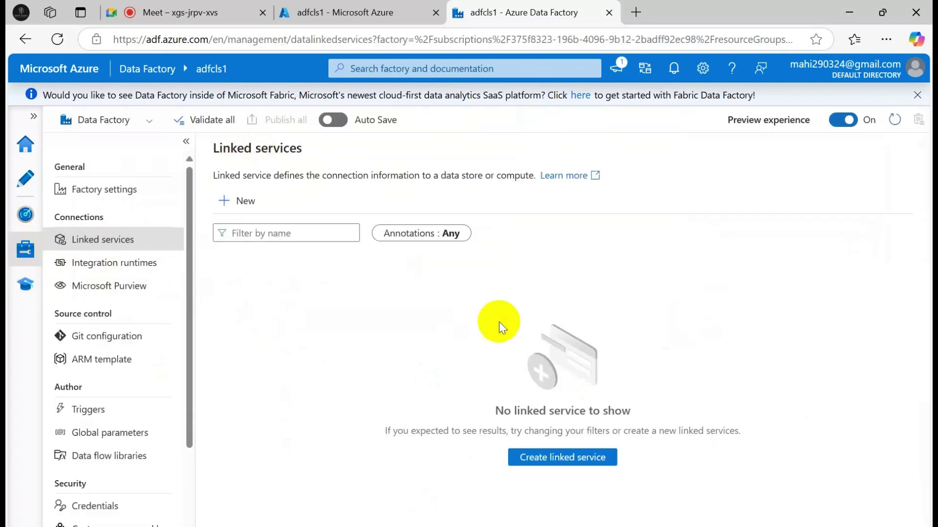
# Step: Switch to the Azure Data Factory training presentation in PowerPoint and view the components diagram on slide 7
pyautogui.moveTo(637, 526)
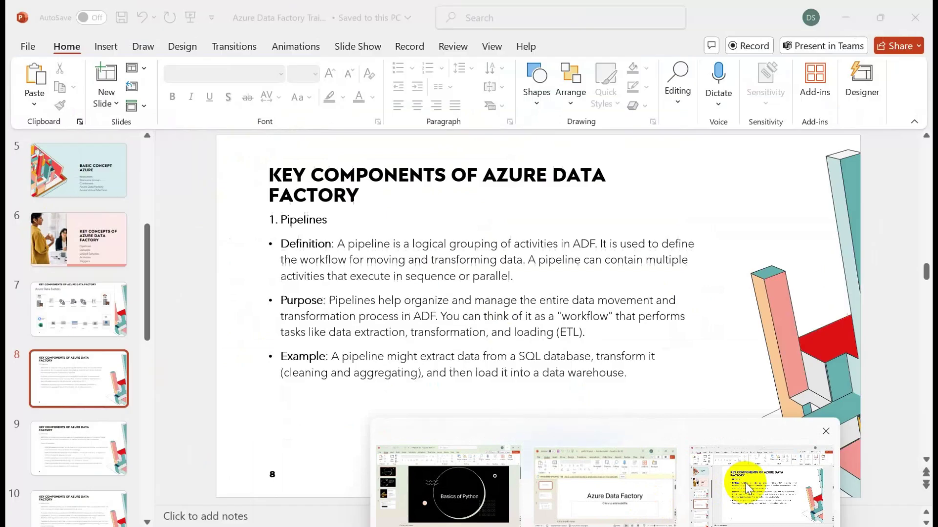
pyautogui.click(748, 484)
pyautogui.click(78, 309)
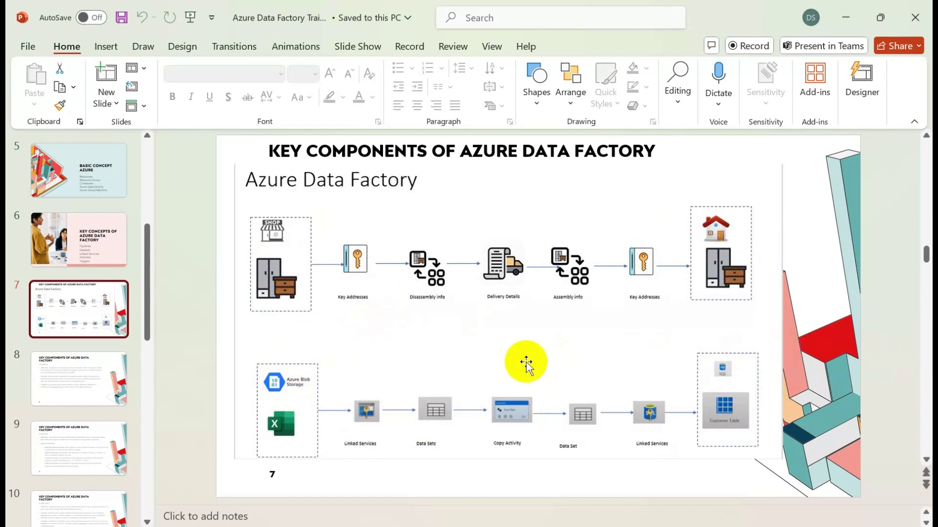
# Step: Check the contents of the input and output containers in the saadcls storage account, finishing on the Data Factory Linked services page
pyautogui.hotkey('alt', 'Tab')
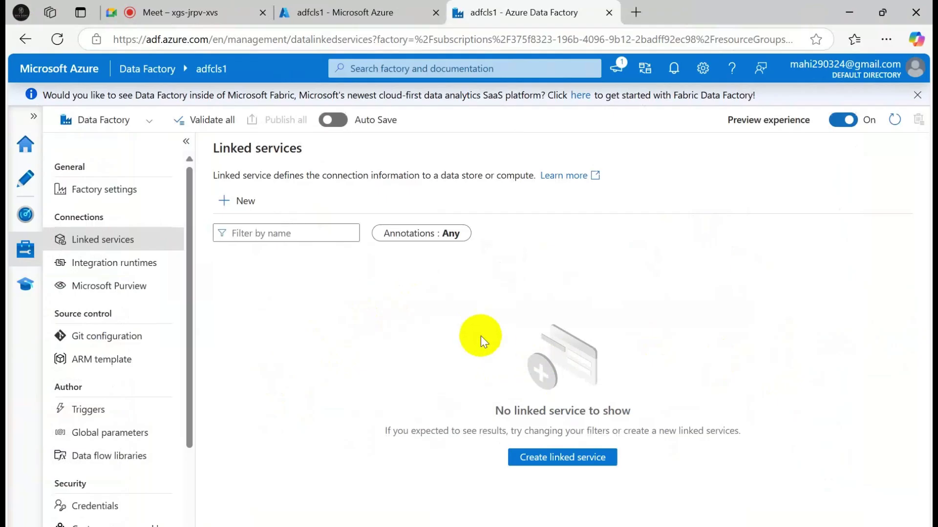
pyautogui.click(358, 14)
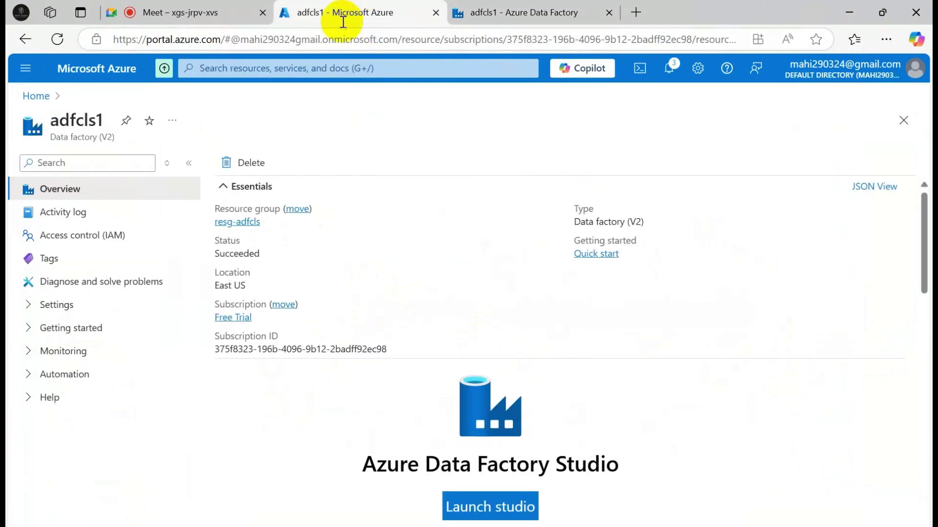
pyautogui.click(35, 97)
pyautogui.click(116, 337)
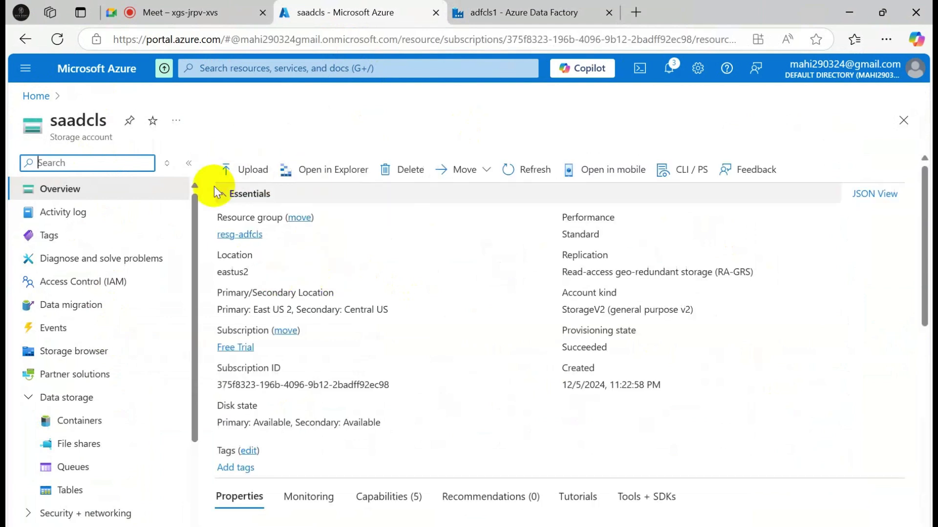
pyautogui.click(80, 421)
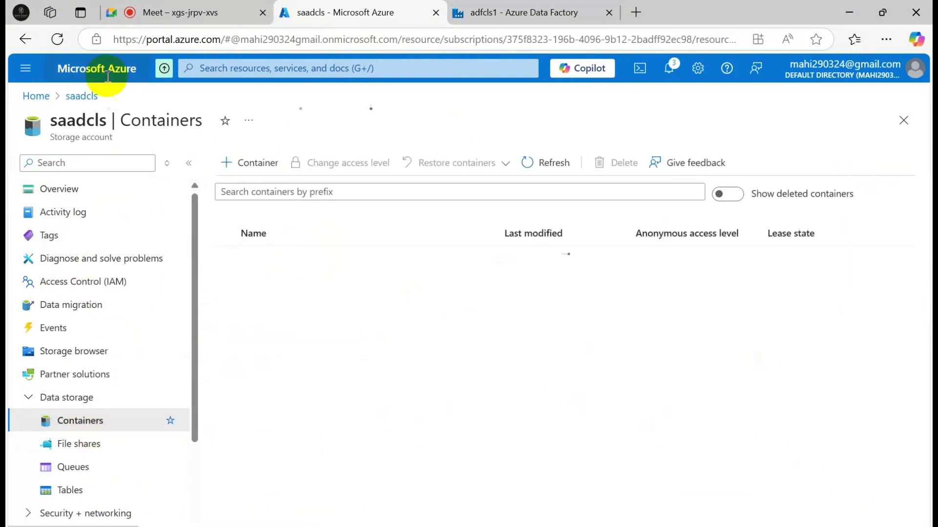
pyautogui.click(252, 281)
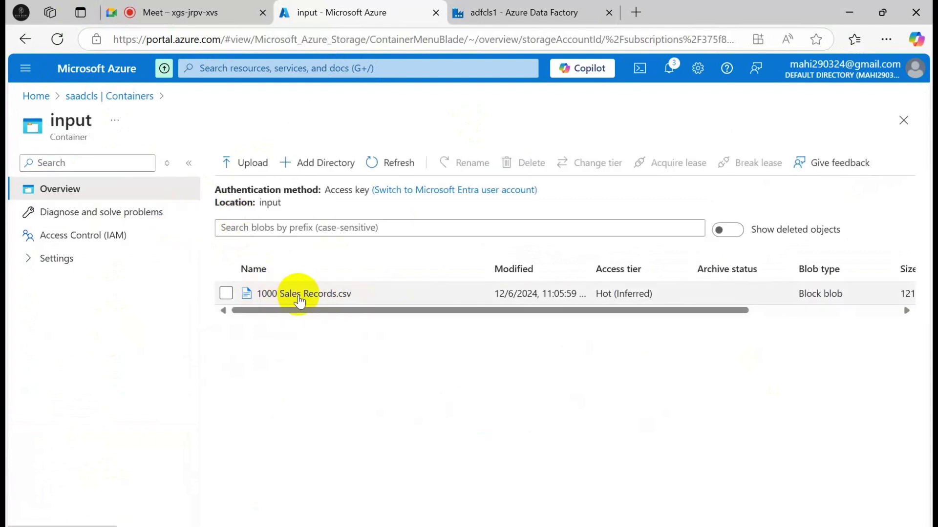
pyautogui.click(34, 39)
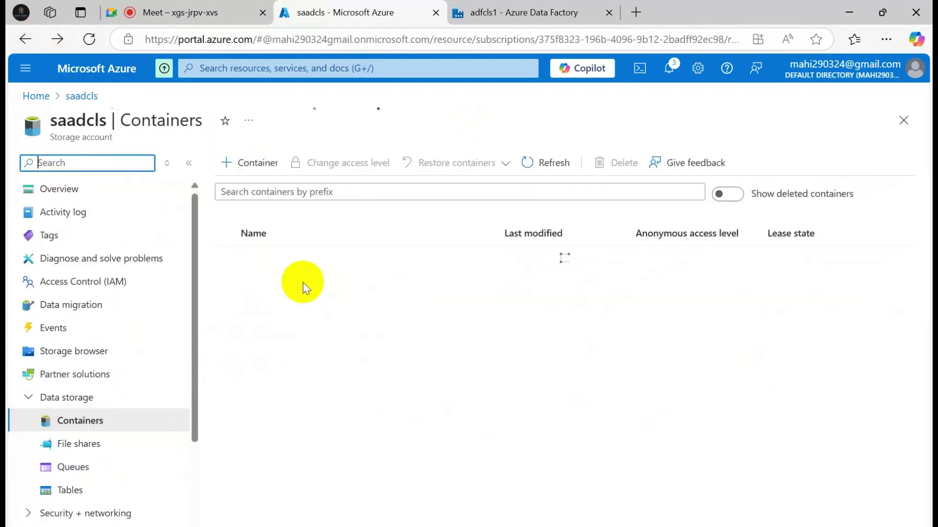
pyautogui.click(253, 304)
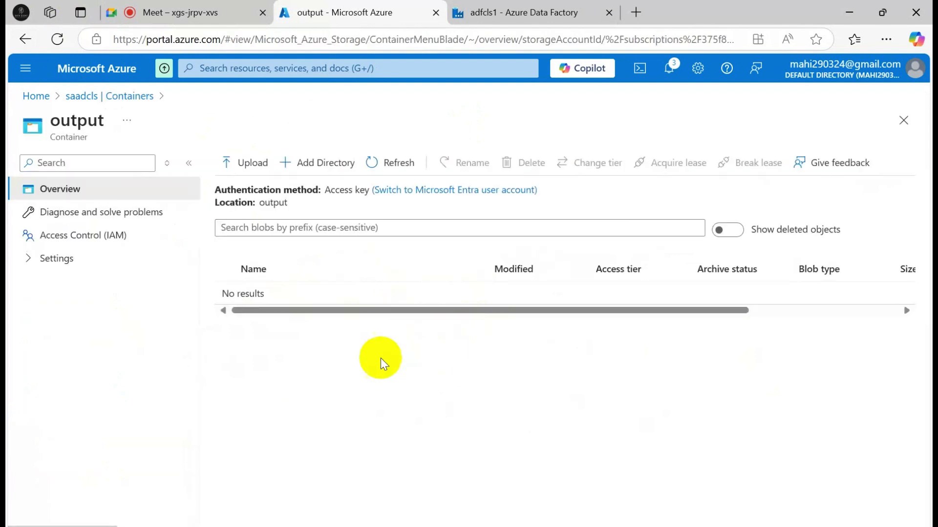
pyautogui.click(520, 12)
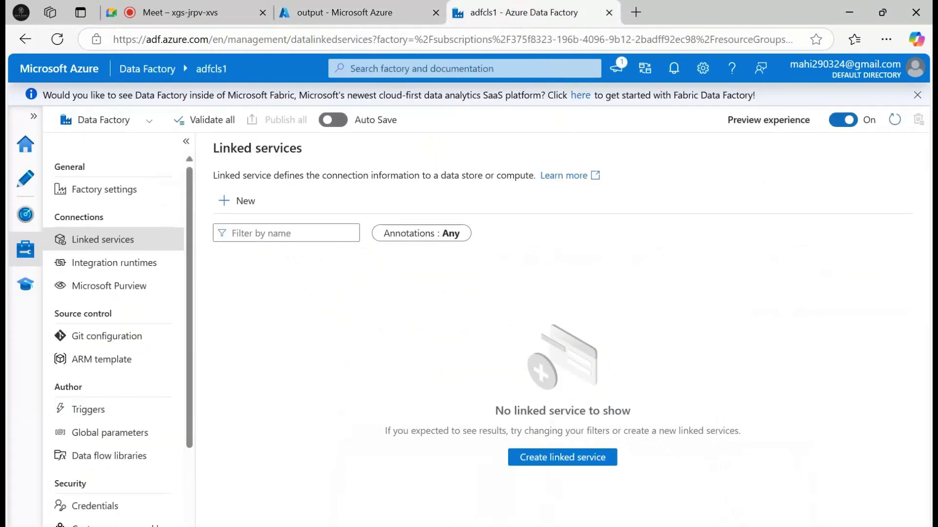
# Step: Go through the component slides in the PowerPoint presentation to Linked Services on slide 11 and highlight its definition text
pyautogui.click(605, 526)
pyautogui.click(788, 511)
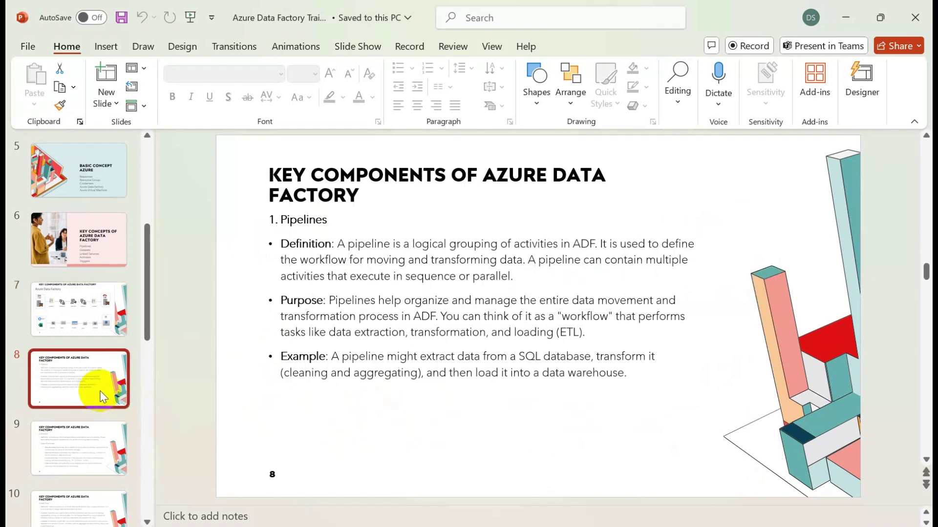
pyautogui.click(104, 435)
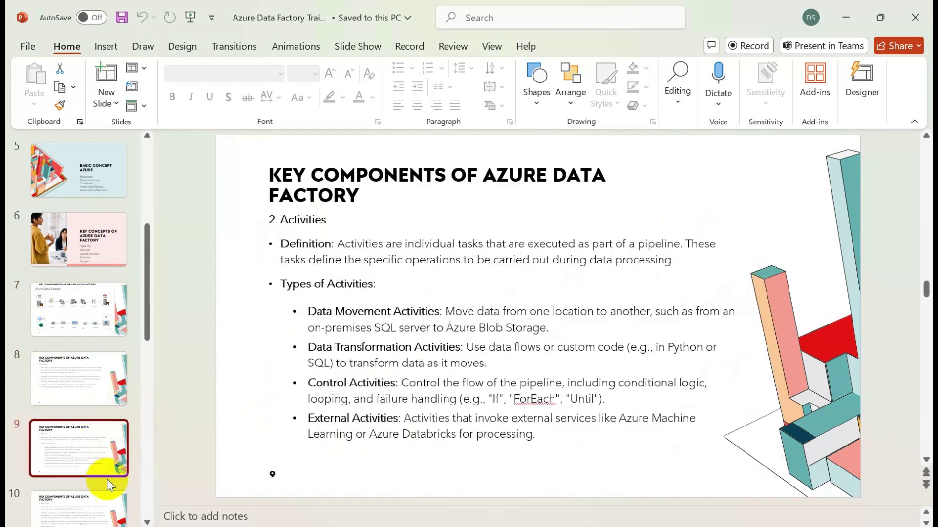
pyautogui.click(86, 503)
pyautogui.click(94, 438)
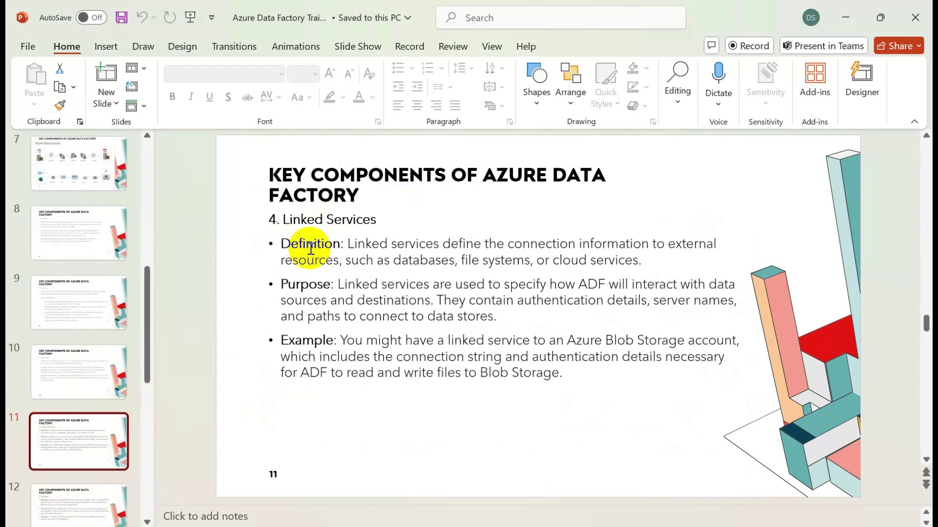
pyautogui.moveTo(349, 244); pyautogui.dragTo(719, 244)
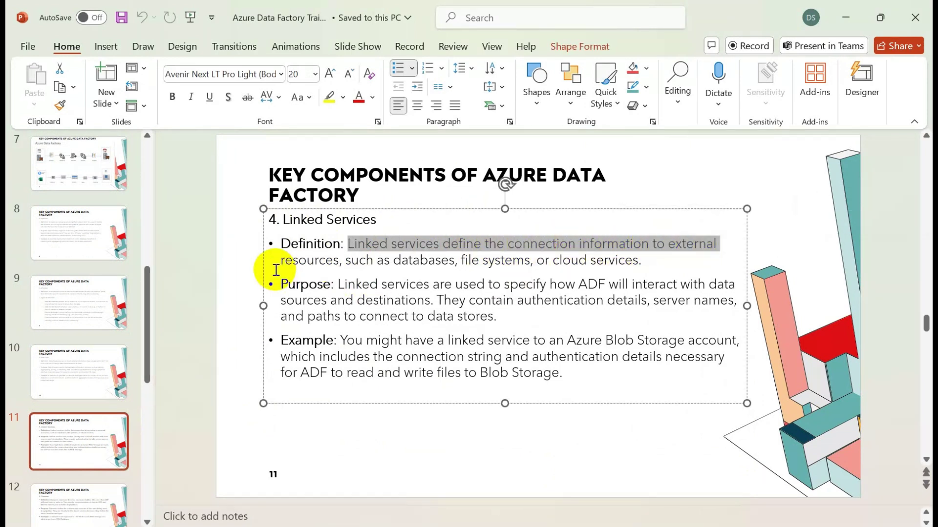
pyautogui.moveTo(281, 261); pyautogui.dragTo(659, 249)
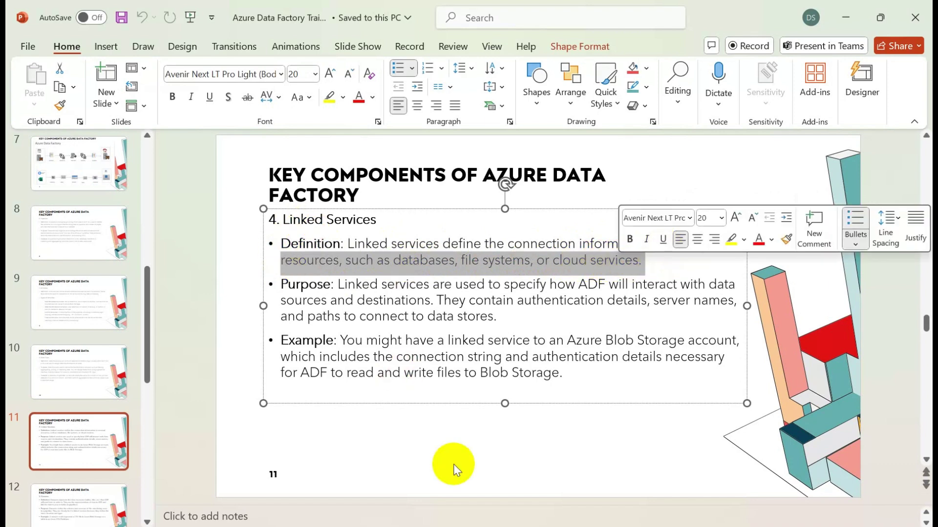
pyautogui.moveTo(571, 525)
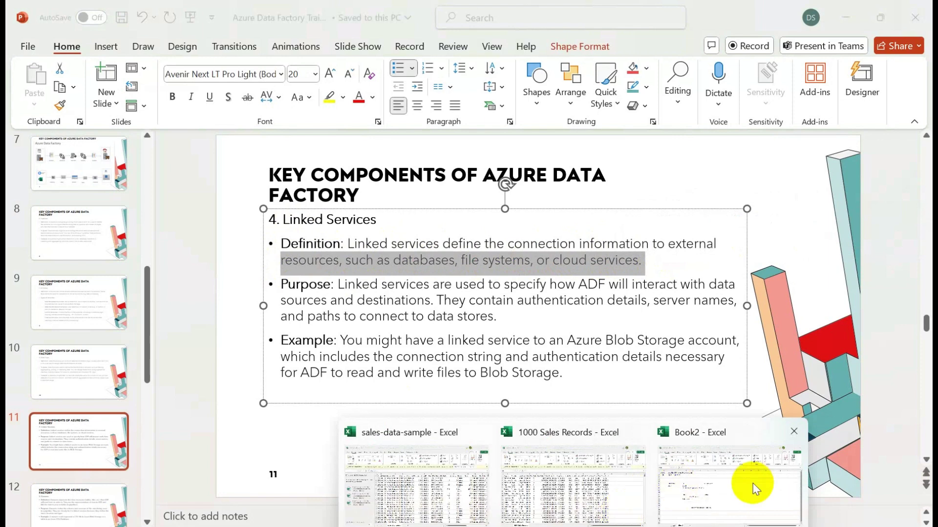
# Step: Switch to the Book2 workbook in Excel, add a new sheet and enter "Linked service" in cell A1
pyautogui.click(754, 488)
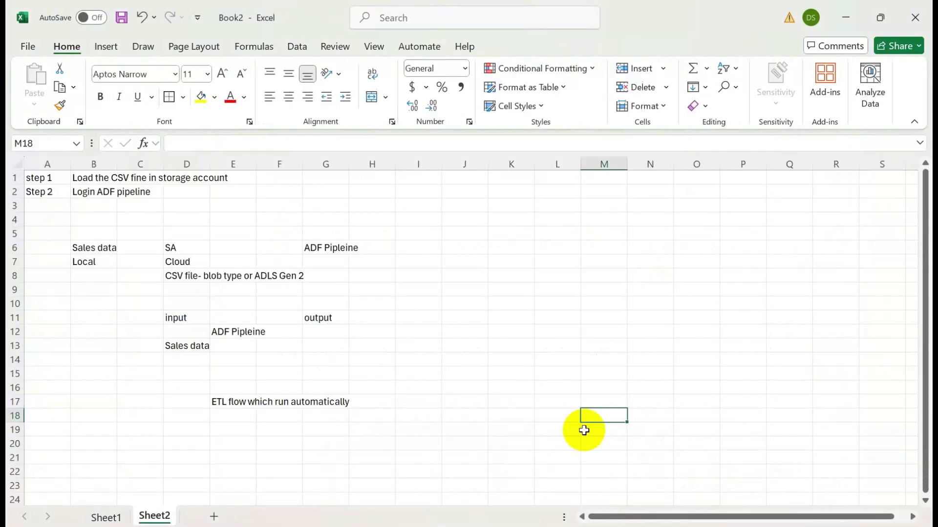
pyautogui.click(216, 518)
pyautogui.write('Lin')
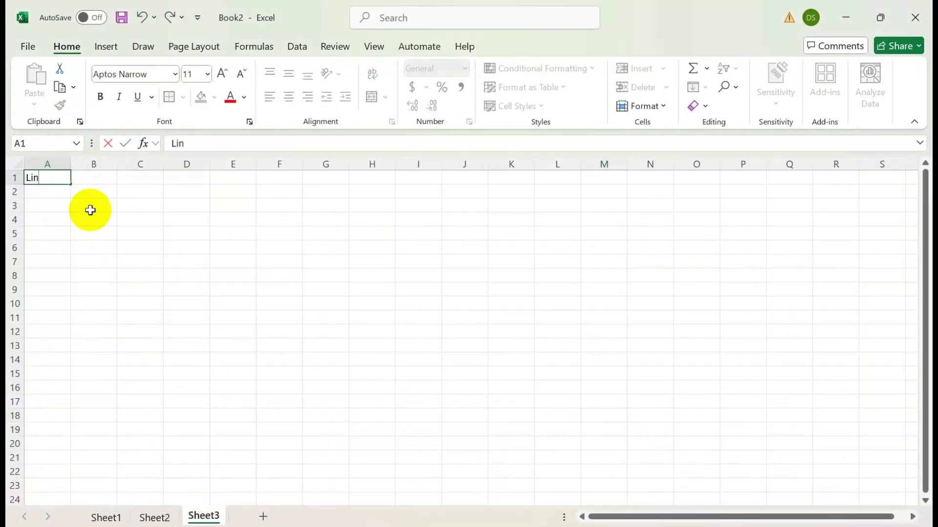
pyautogui.write('ked serv')
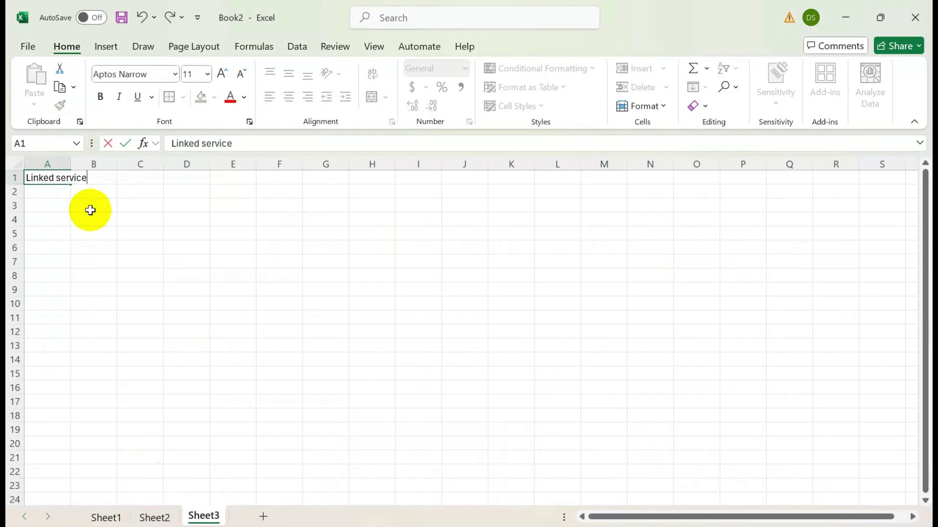
pyautogui.write('ice')
# Step: Put an outside border around F4:H10 and label it "Cloud" in cell G13
pyautogui.moveTo(266, 220); pyautogui.dragTo(386, 306)
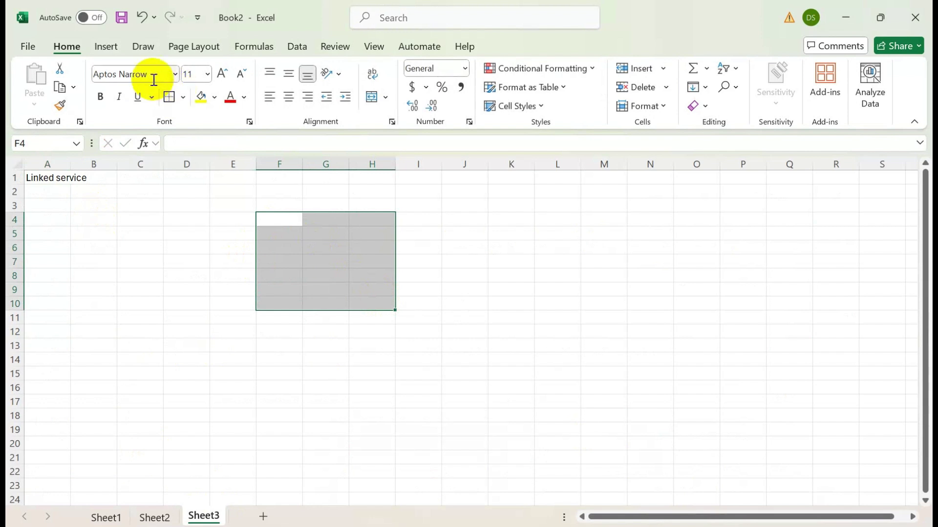
pyautogui.click(158, 96)
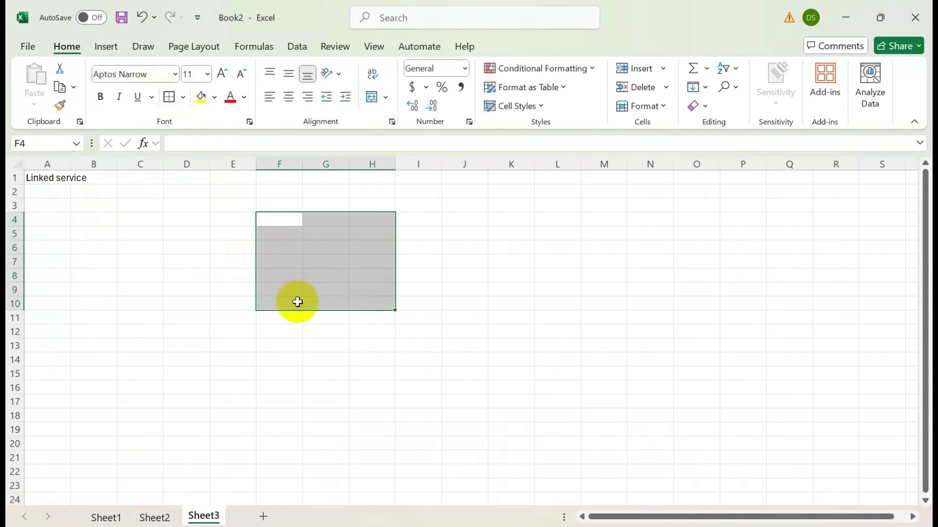
pyautogui.click(310, 344)
pyautogui.write('Cl;')
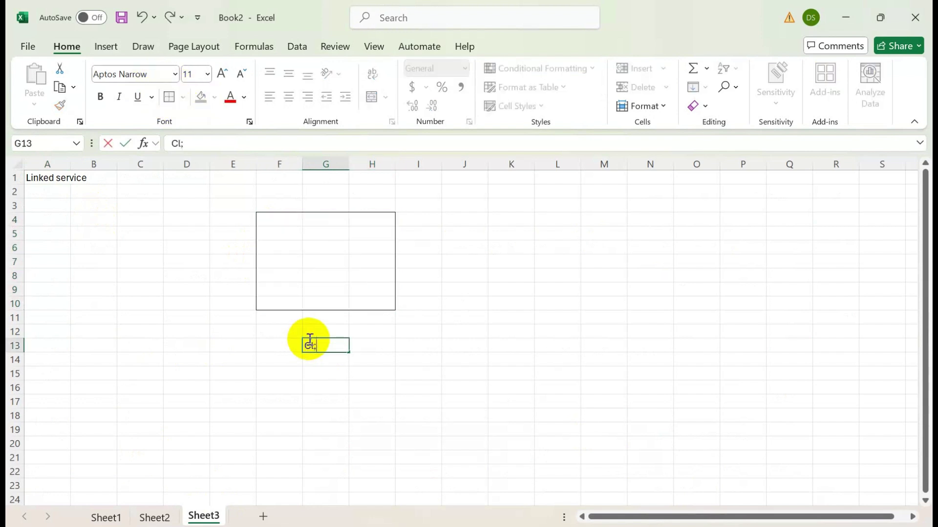
pyautogui.press('BackSpace')
pyautogui.press('BackSpace')
pyautogui.press('BackSpace')
# Step: List the data sources SAP, SQL DB and Application in cells B4 to B6
pyautogui.click(88, 223)
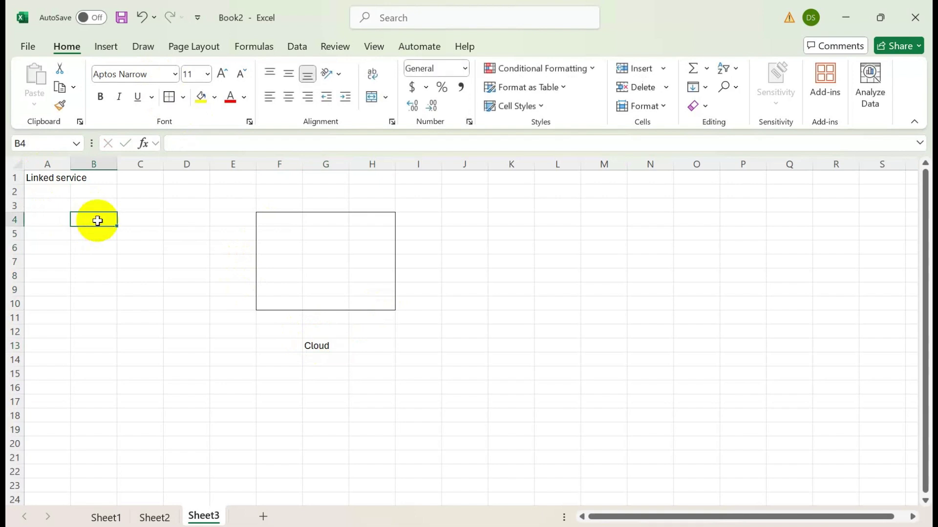
pyautogui.write('SAP')
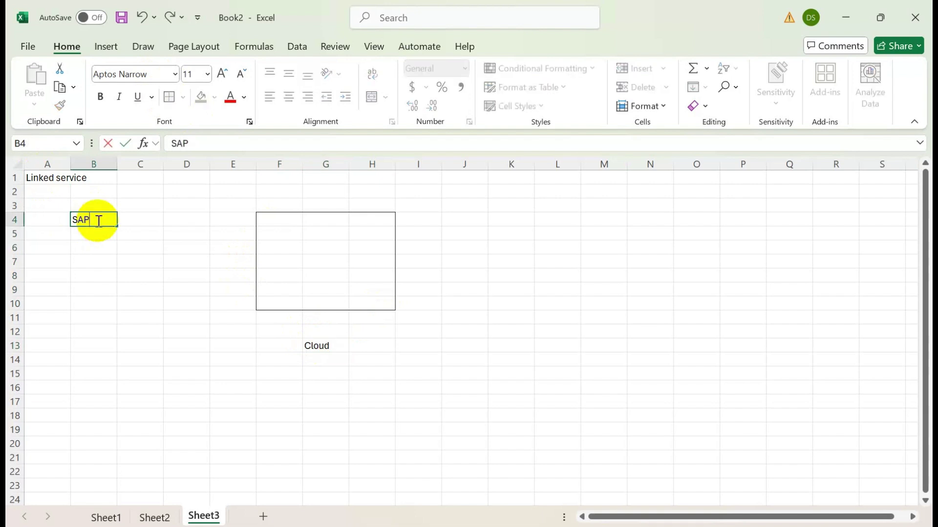
pyautogui.press('Return')
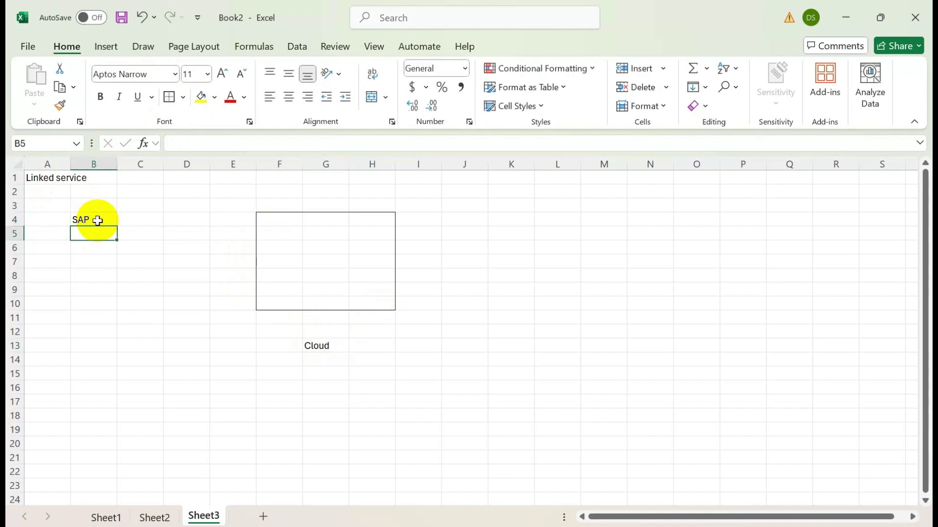
pyautogui.write('SQL DB')
pyautogui.press('Return')
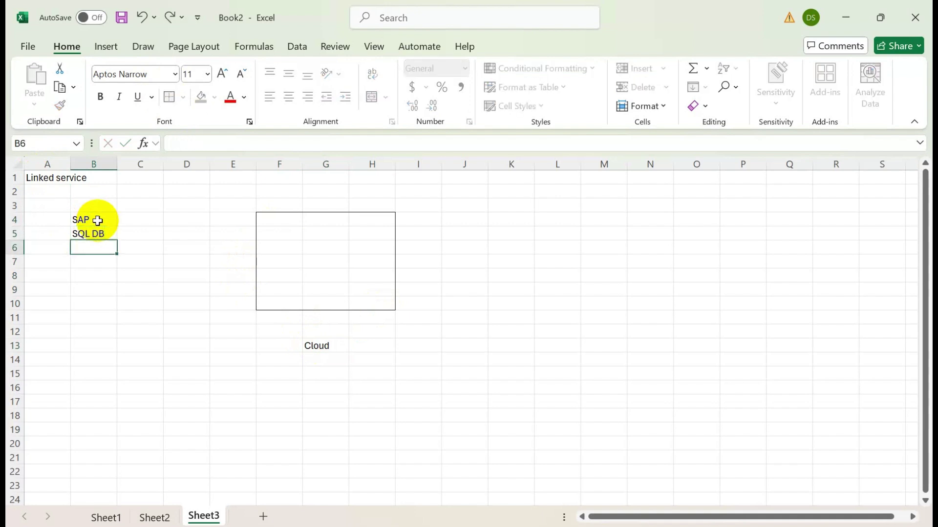
pyautogui.write('Application')
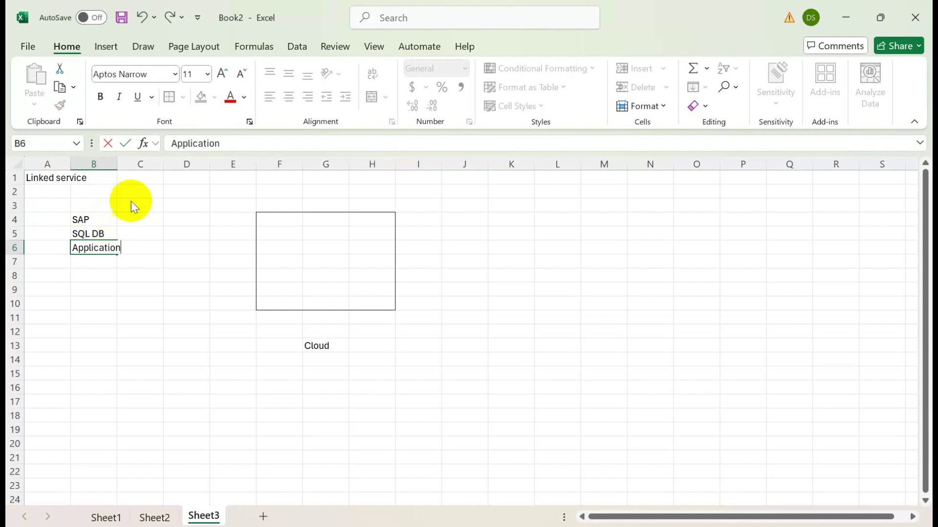
# Step: Draw a straight arrow about 1.63" long from the Application entry towards the bordered cloud box
pyautogui.click(113, 46)
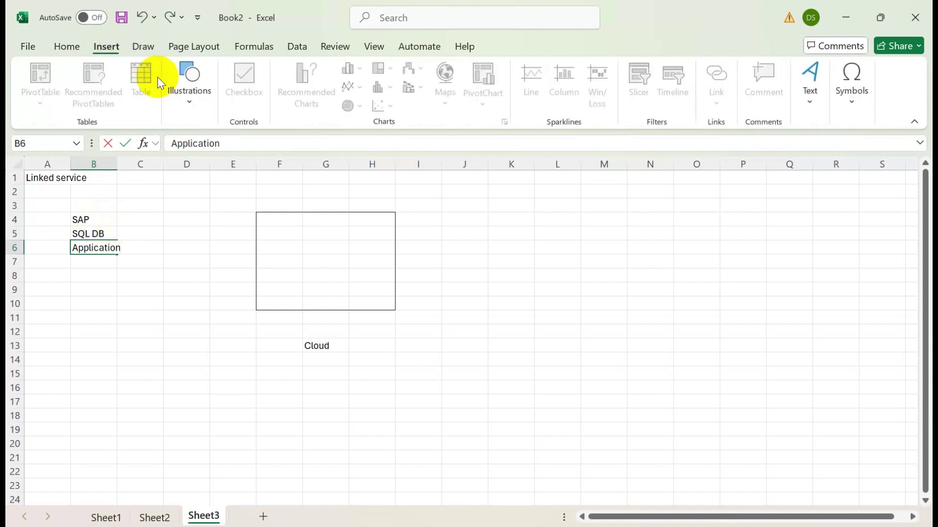
pyautogui.click(189, 96)
pyautogui.press('Escape')
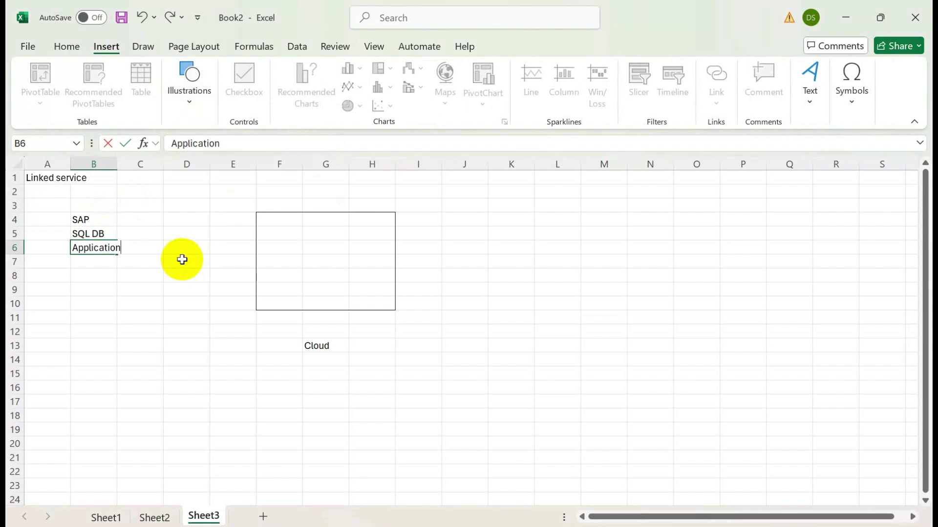
pyautogui.click(183, 99)
pyautogui.click(170, 271)
pyautogui.click(170, 272)
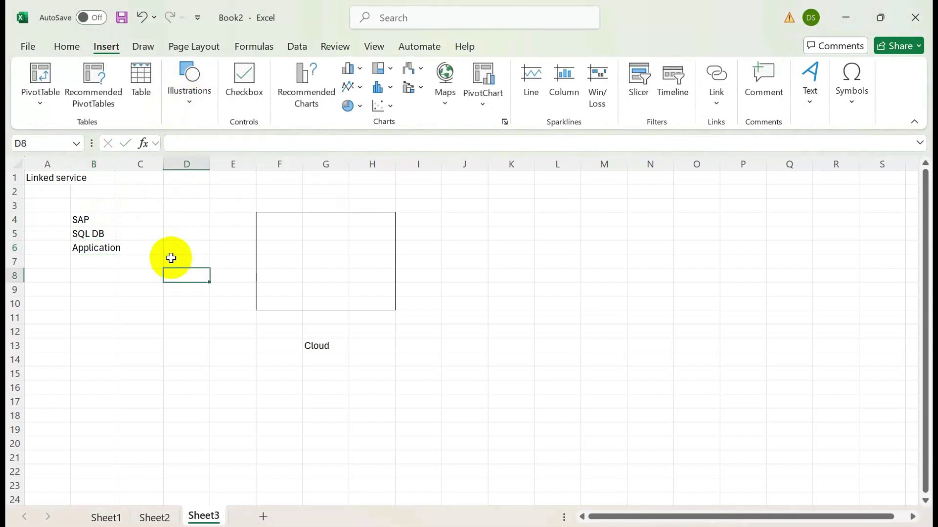
pyautogui.click(189, 102)
pyautogui.click(213, 168)
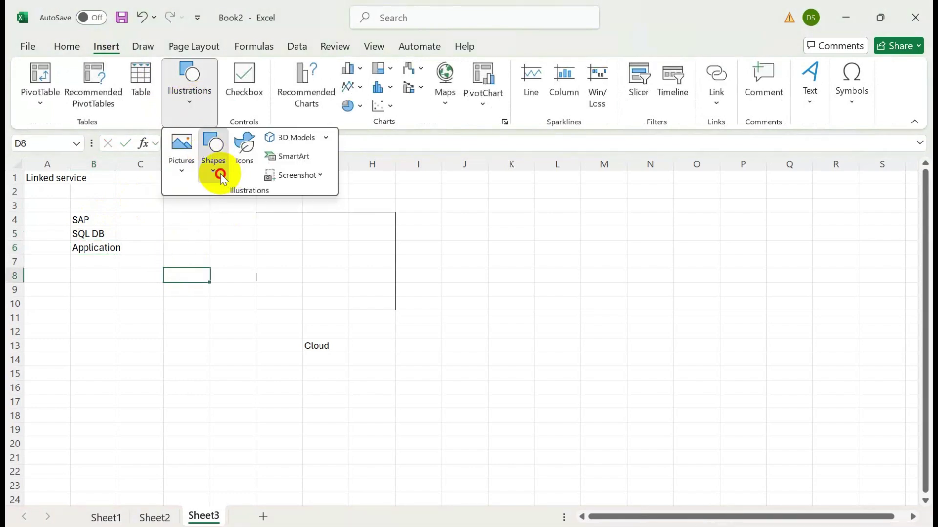
pyautogui.click(245, 215)
pyautogui.moveTo(129, 250); pyautogui.dragTo(242, 249)
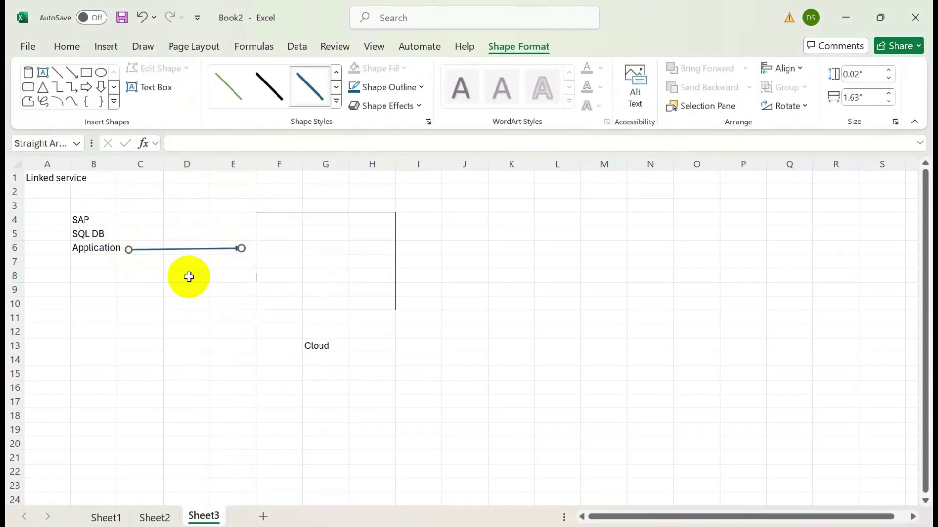
pyautogui.click(188, 275)
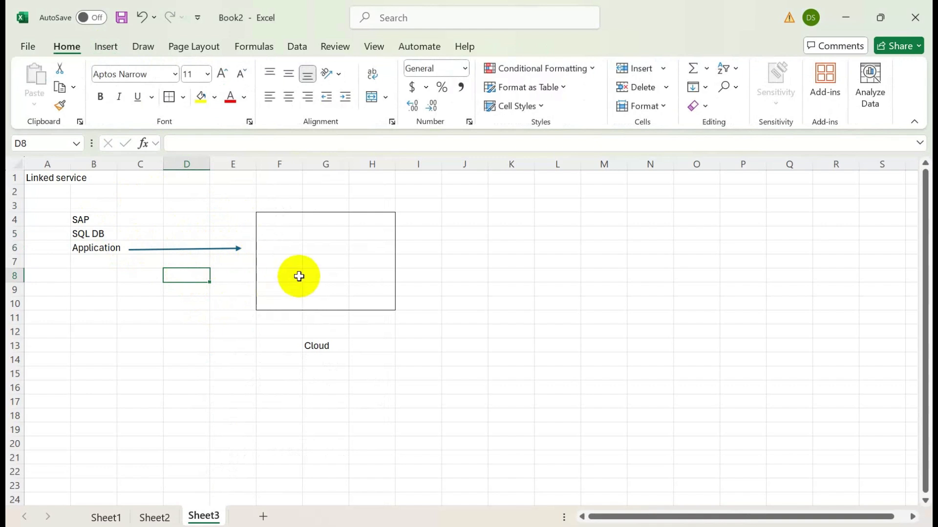
# Step: Enter the linked service names ls_SAP in C3, ls_SqlDB in C5 and ls_java in C7
pyautogui.click(89, 218)
pyautogui.click(127, 205)
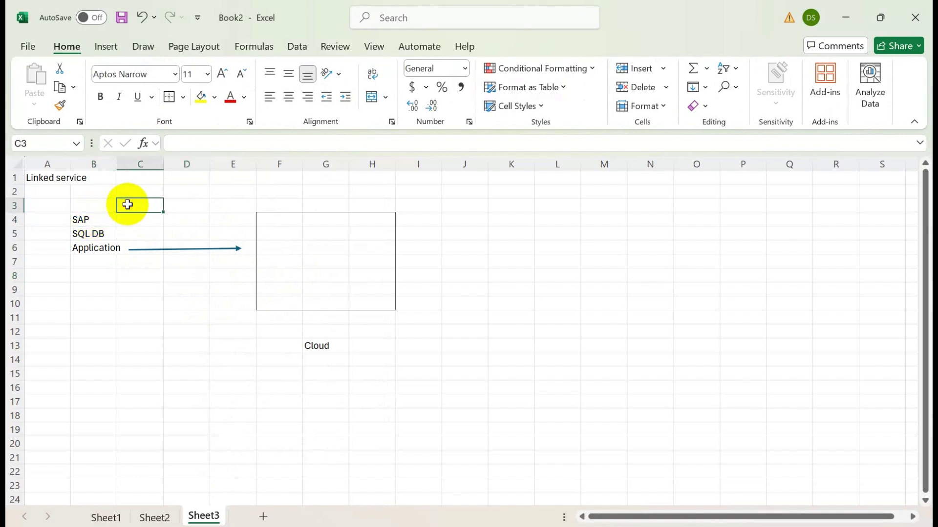
pyautogui.write('ls_SAP')
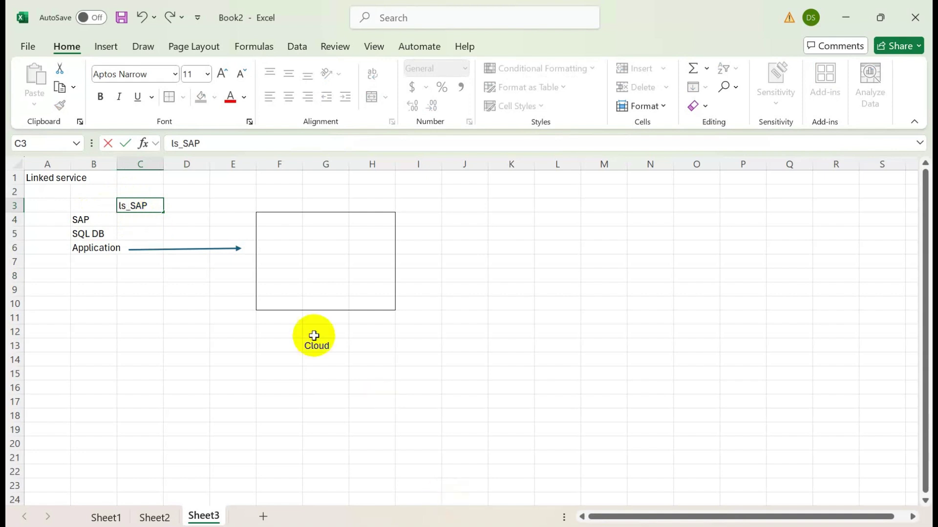
pyautogui.click(315, 341)
pyautogui.click(140, 206)
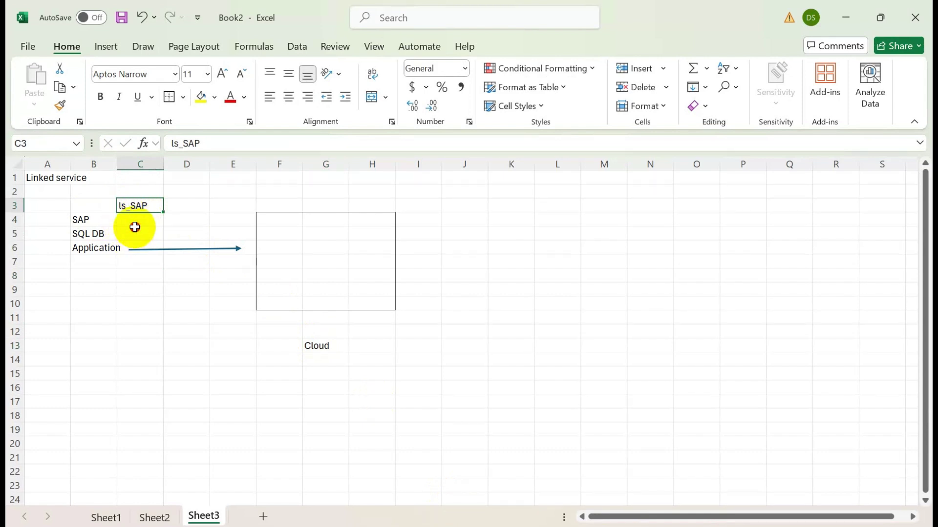
pyautogui.click(136, 230)
pyautogui.write('l')
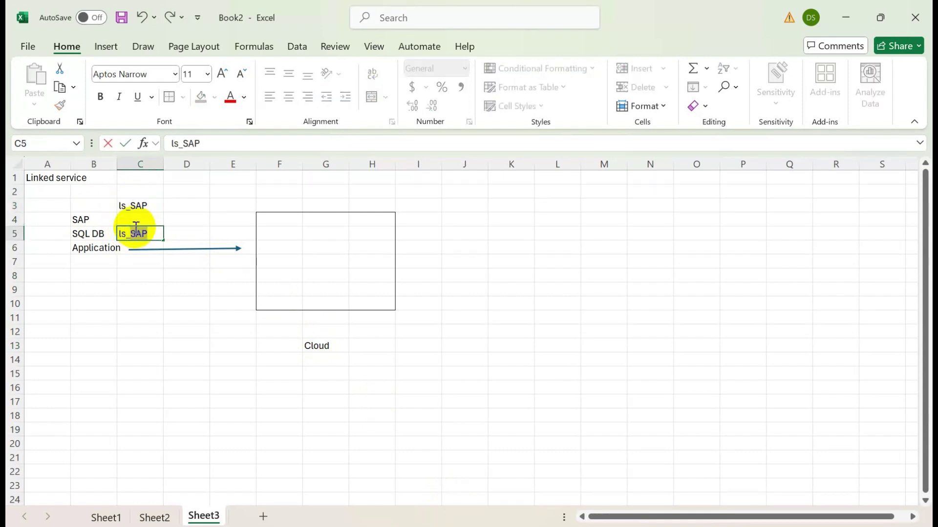
pyautogui.write('s_SqlDB')
pyautogui.click(132, 261)
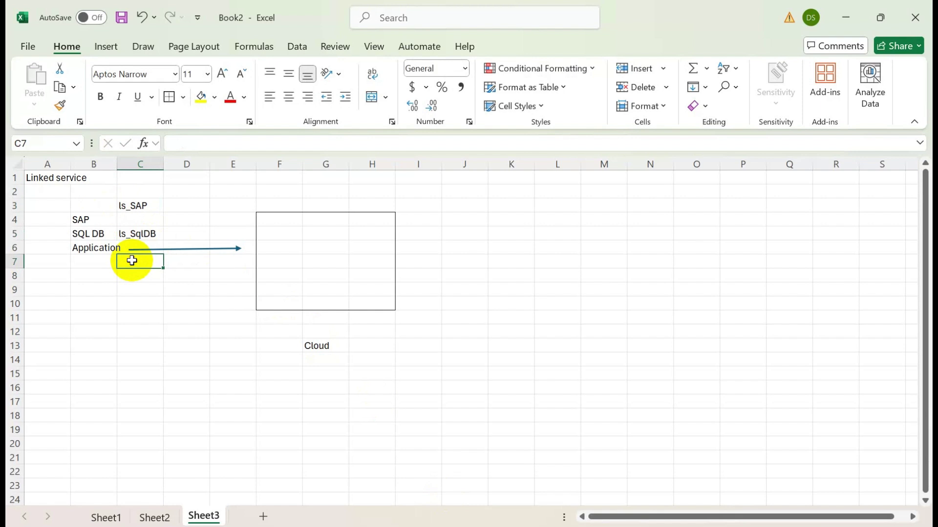
pyautogui.write('ls_java')
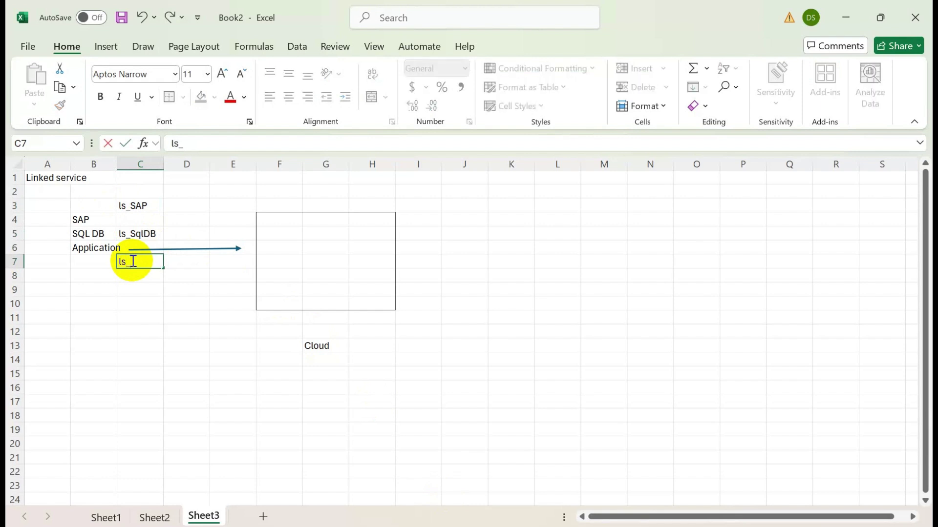
# Step: Add the notes "connection string" in cell C10 and "external" in cell C13 below the linked service names
pyautogui.click(140, 301)
pyautogui.write('co')
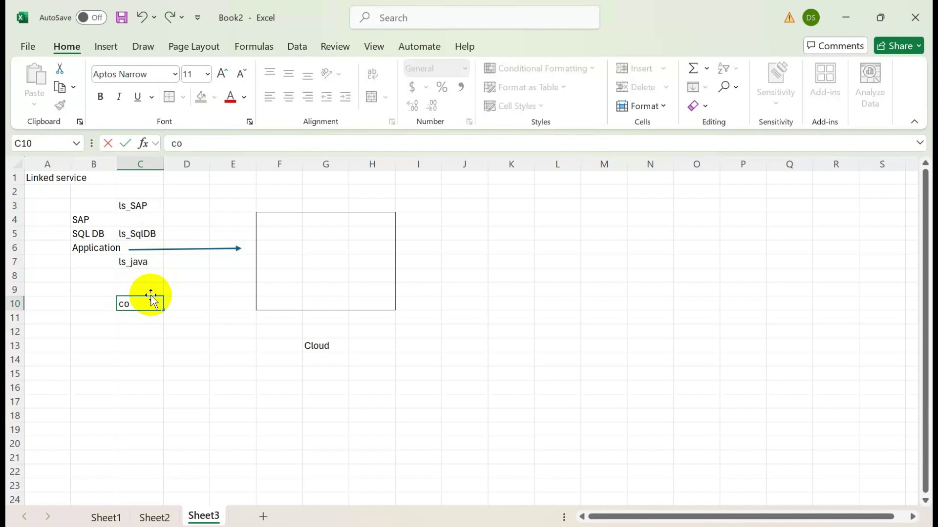
pyautogui.write('nnection str')
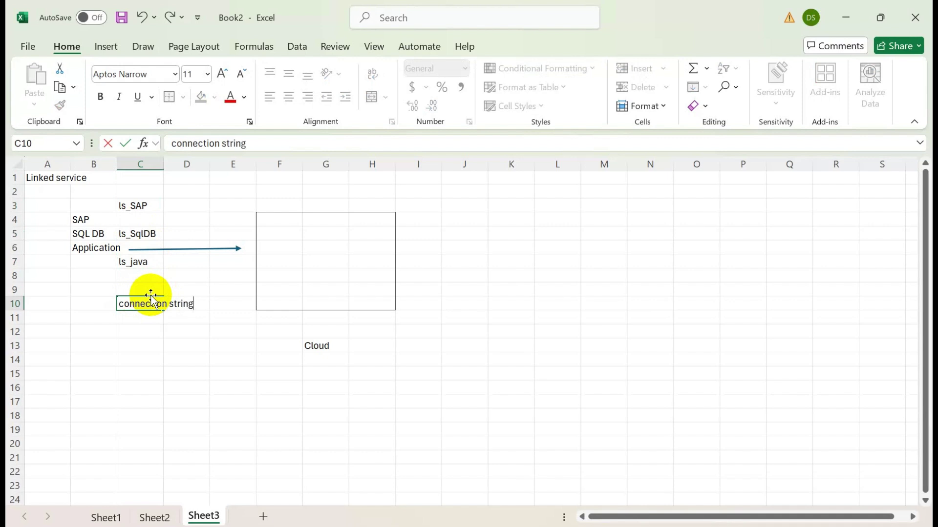
pyautogui.write('ing')
pyautogui.click(135, 317)
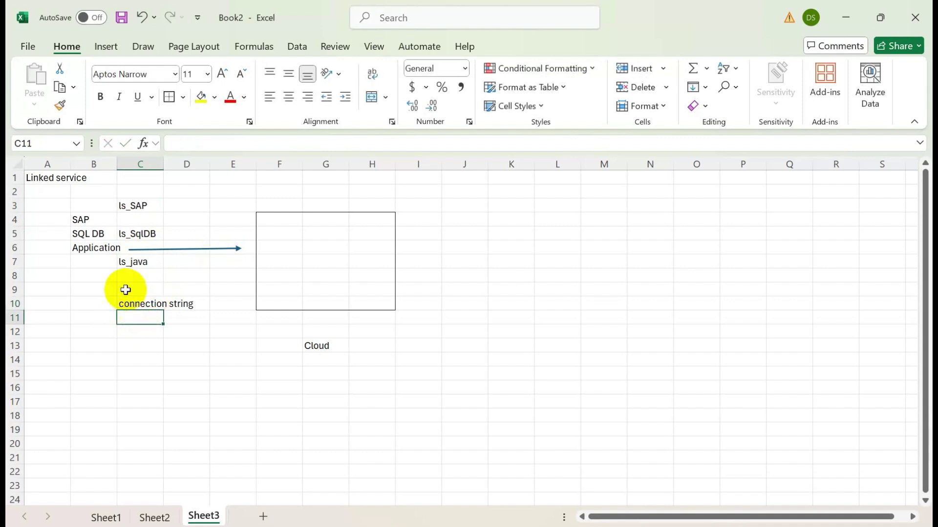
pyautogui.click(79, 219)
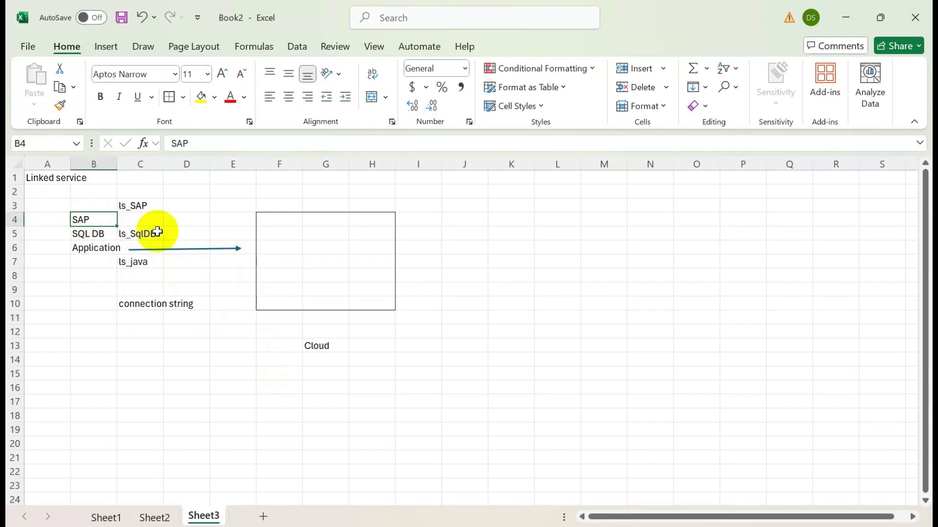
pyautogui.moveTo(140, 205); pyautogui.dragTo(138, 259)
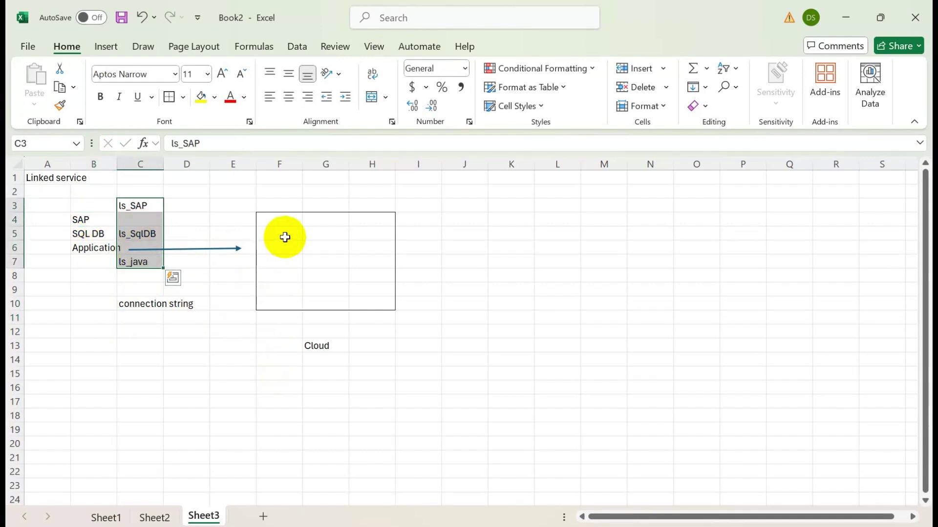
pyautogui.click(137, 347)
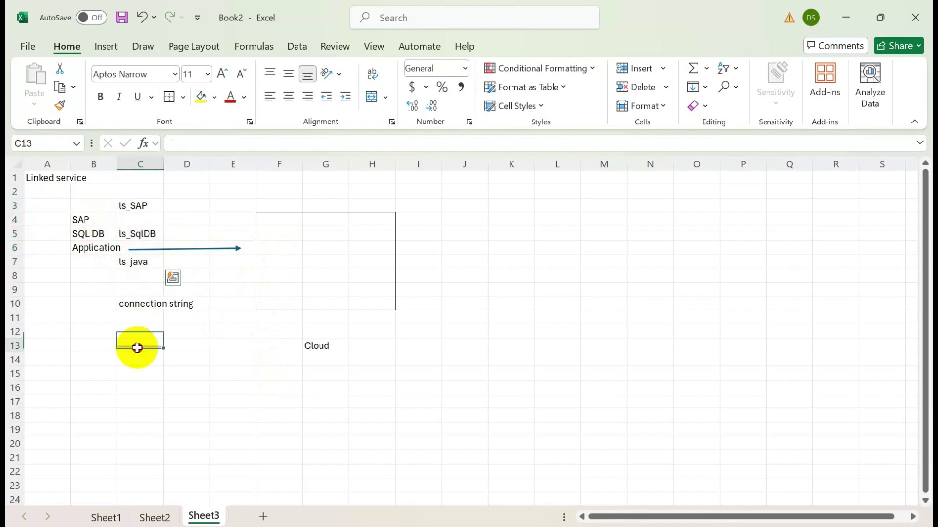
pyautogui.write('externa')
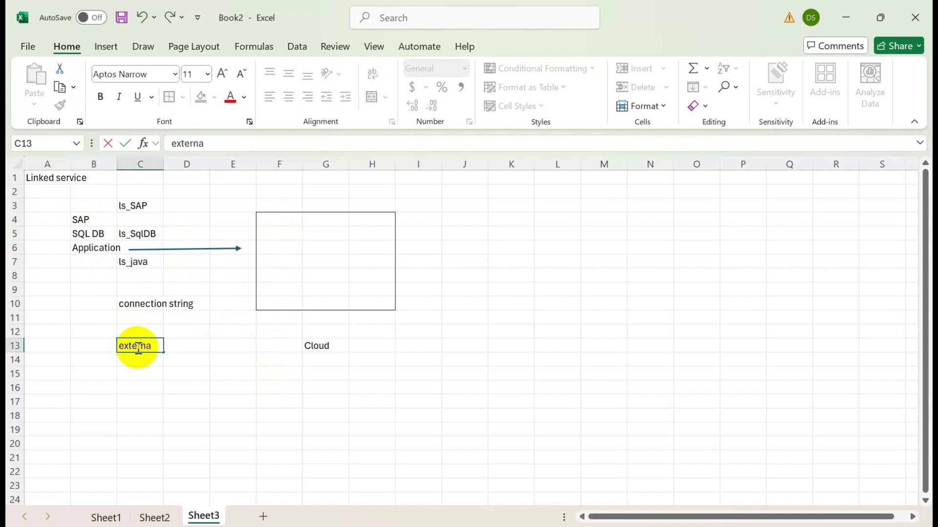
pyautogui.write('l')
# Step: Label the containers inside the cloud box with "input" in F5 and "output" in H5
pyautogui.click(283, 234)
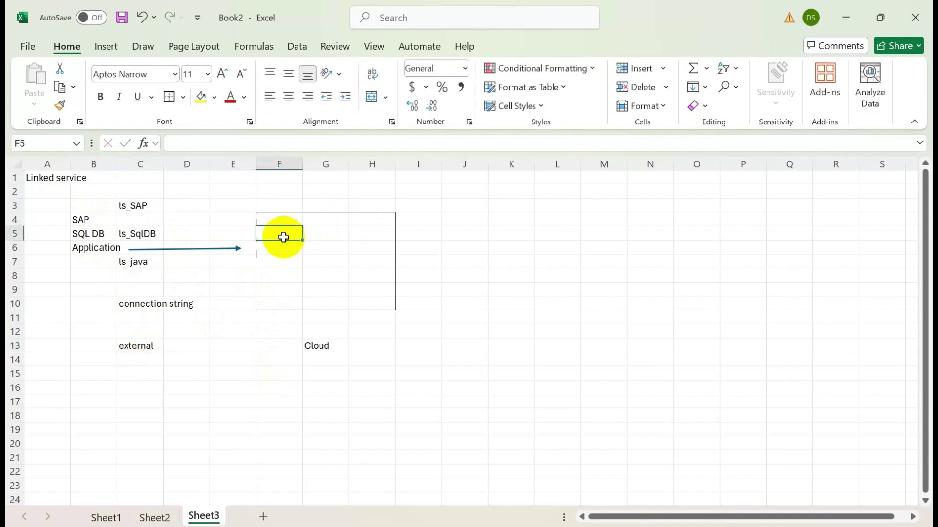
pyautogui.write('in')
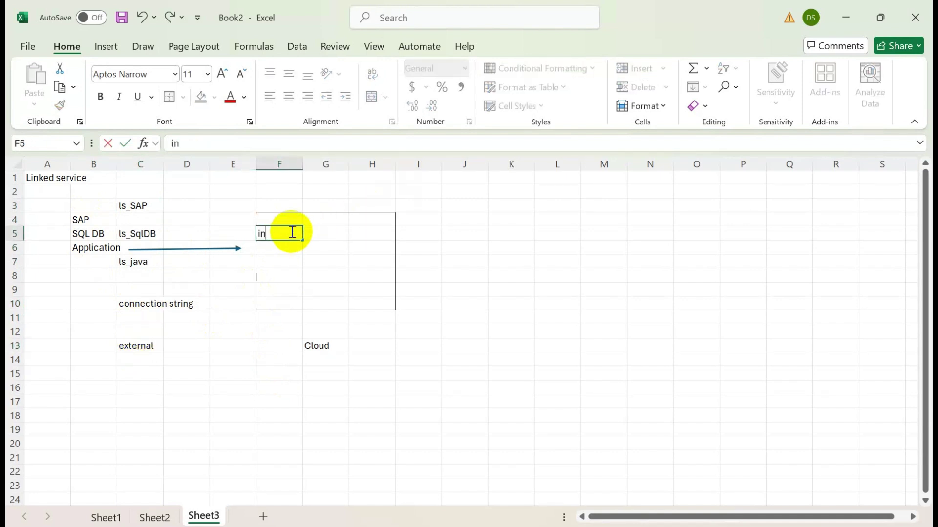
pyautogui.write('put')
pyautogui.click(359, 232)
pyautogui.write('output')
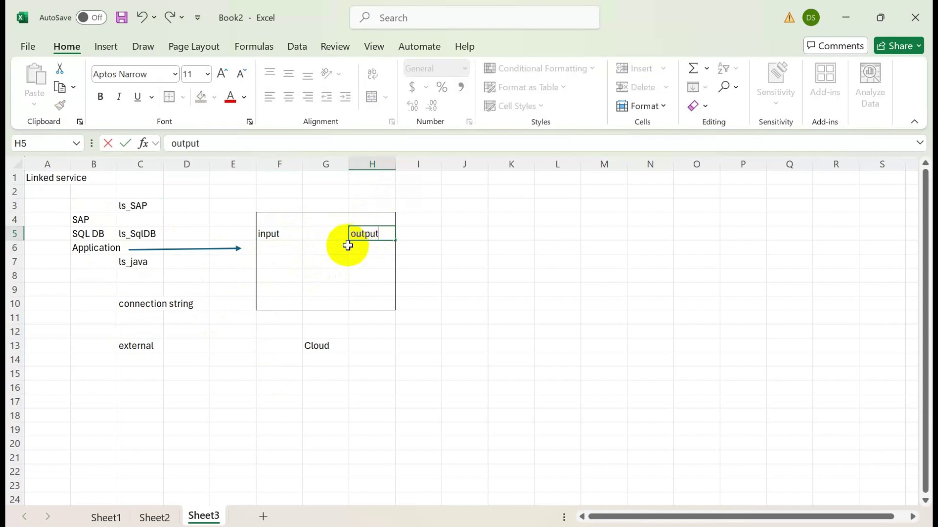
pyautogui.click(317, 270)
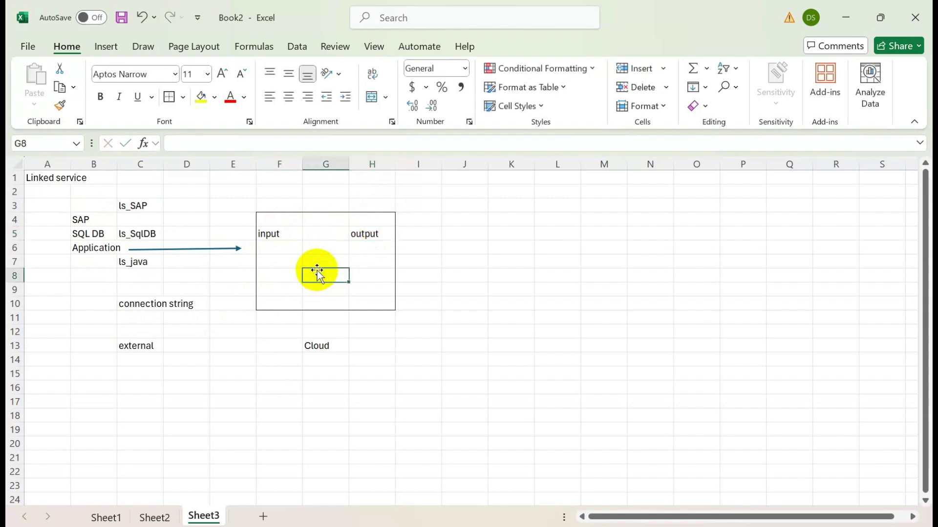
pyautogui.click(272, 233)
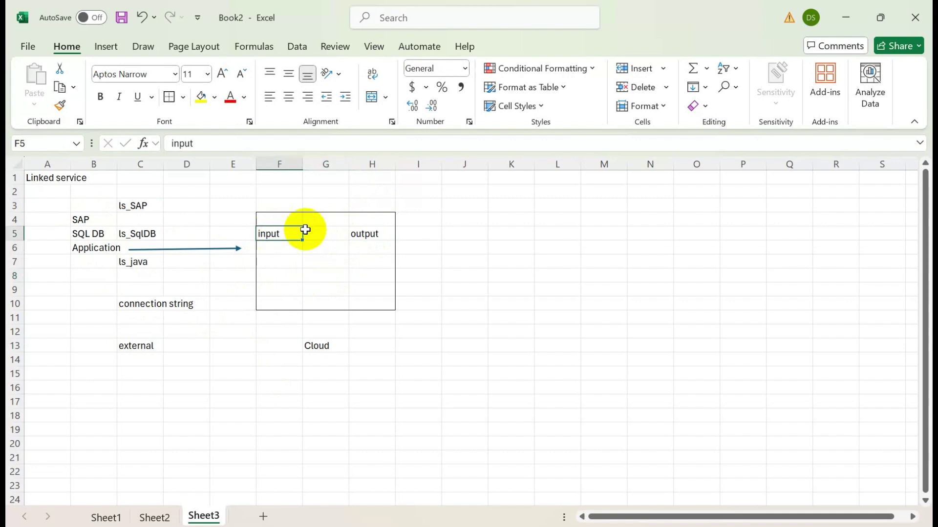
# Step: Enter the storage type "ADLSGen2" in cell F7 below the input container inside the cloud box
pyautogui.click(274, 259)
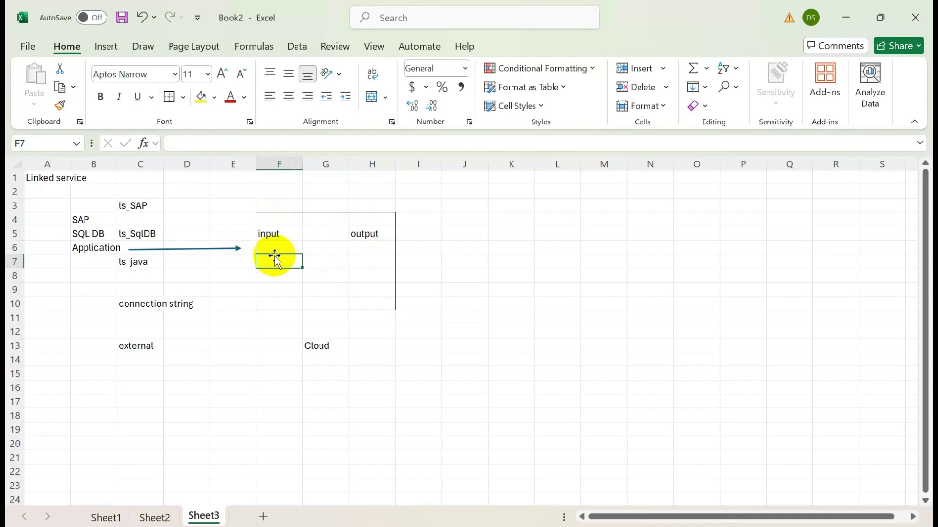
pyautogui.write('ADLSGen2')
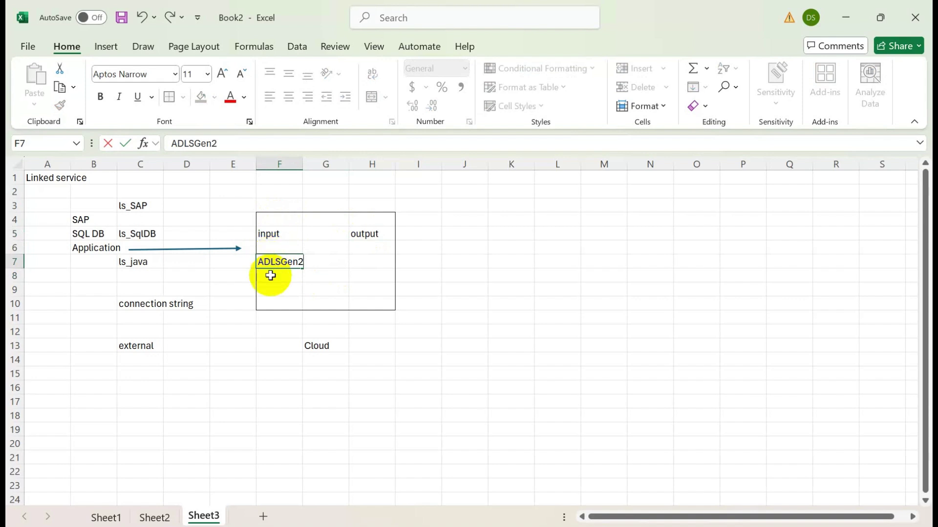
pyautogui.click(274, 274)
pyautogui.click(287, 261)
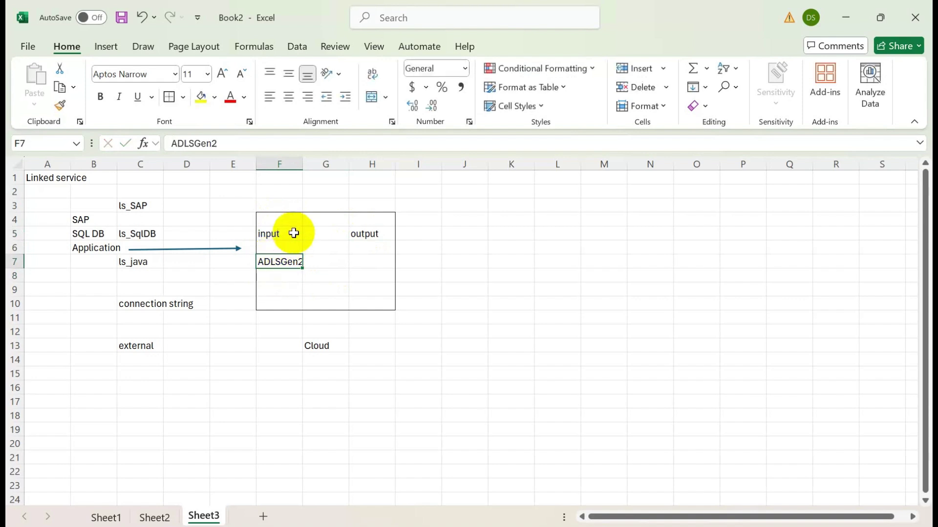
# Step: Enter the linked service name "ls_adls gen2" in cell G4 above the input and output containers
pyautogui.click(362, 236)
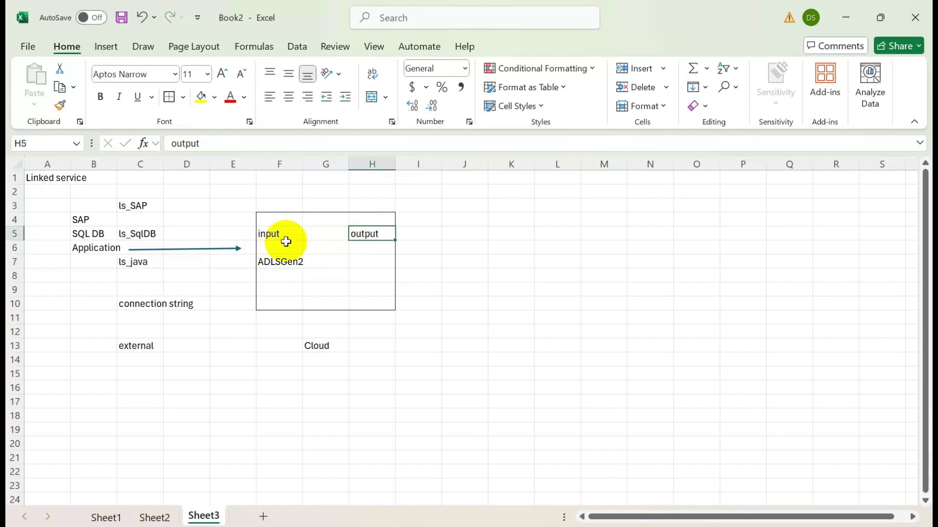
pyautogui.click(286, 261)
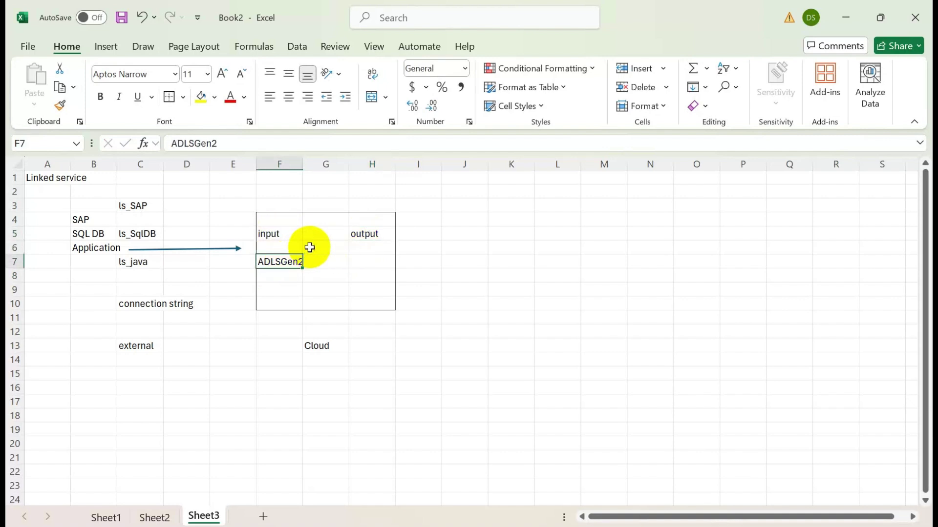
pyautogui.click(314, 220)
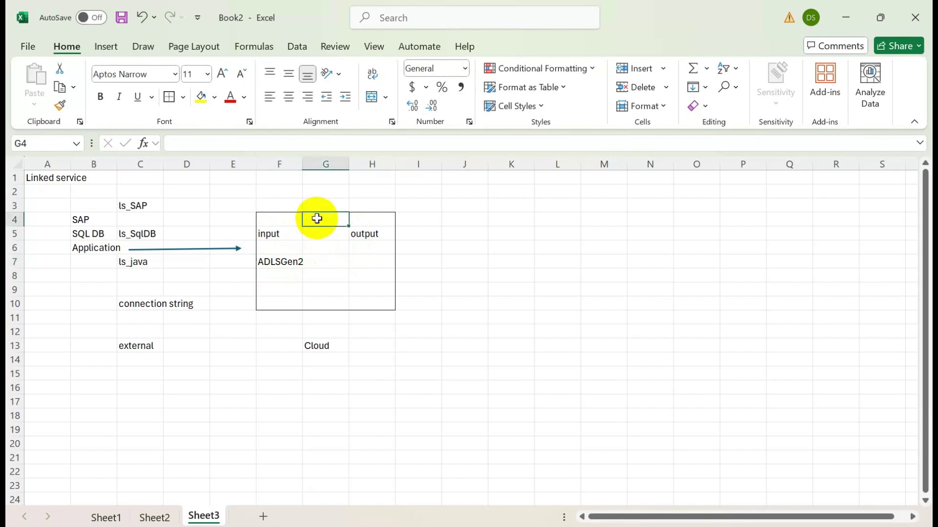
pyautogui.write('ls_ad')
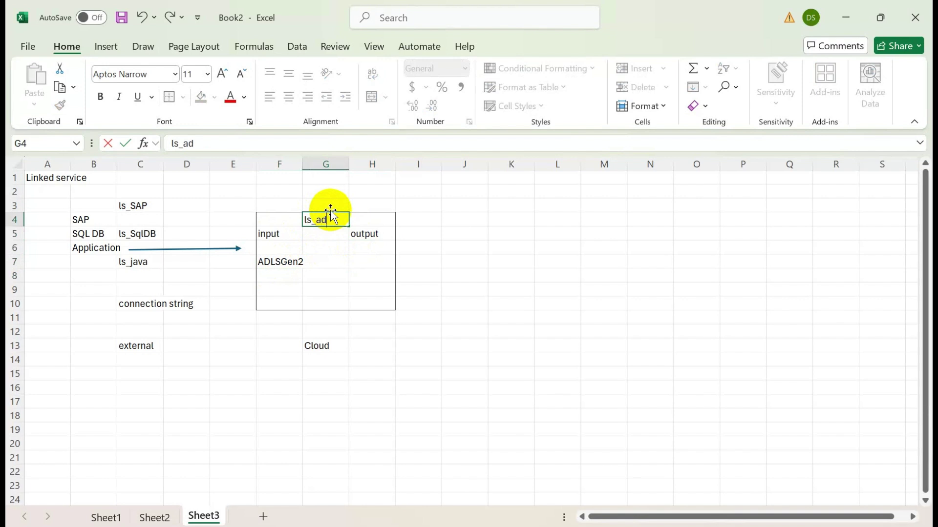
pyautogui.write('ls gen2')
# Step: Add the entry "Step3" with the description "create linked services" to row 3 of Sheet2
pyautogui.click(154, 517)
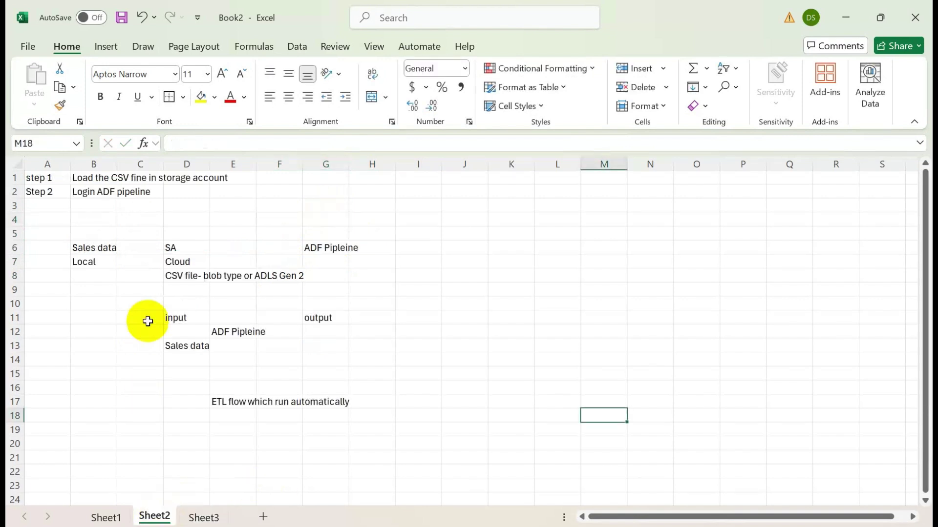
pyautogui.click(47, 206)
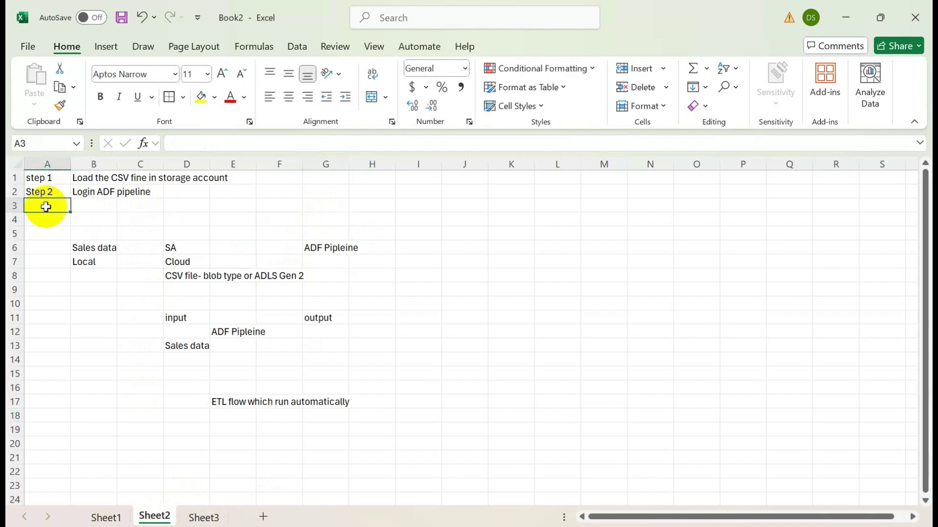
pyautogui.write('Step3')
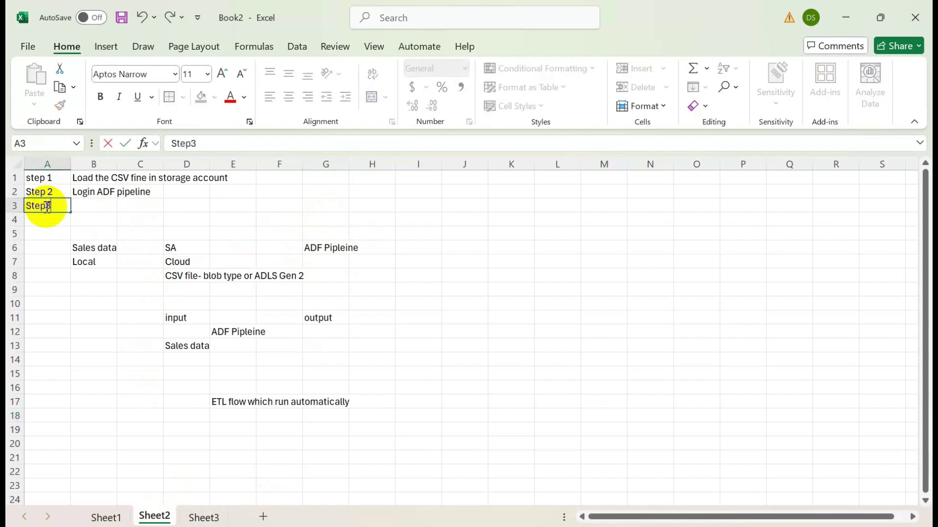
pyautogui.press('Tab')
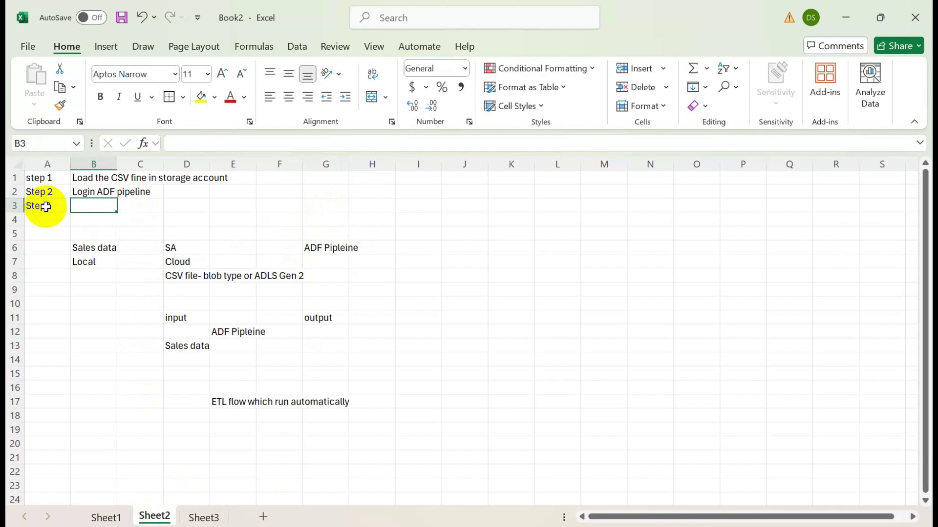
pyautogui.write('create link')
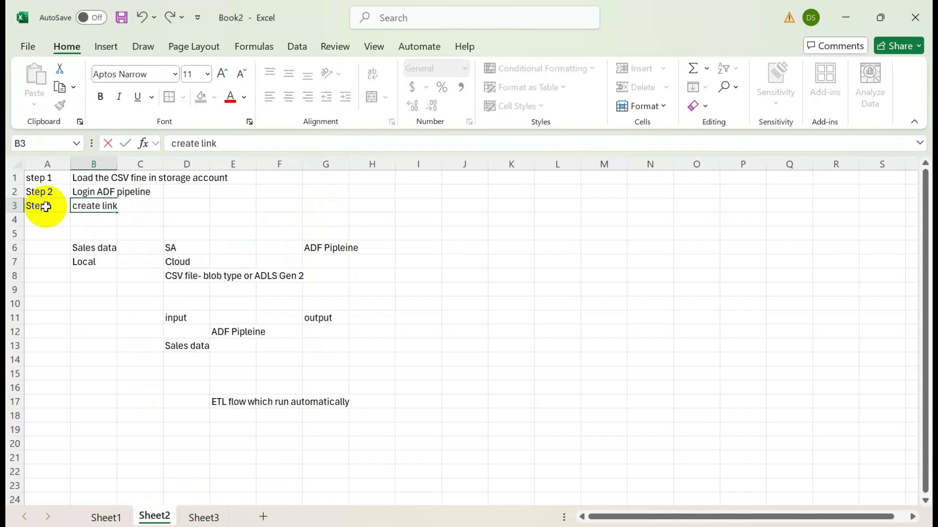
pyautogui.write('ed services')
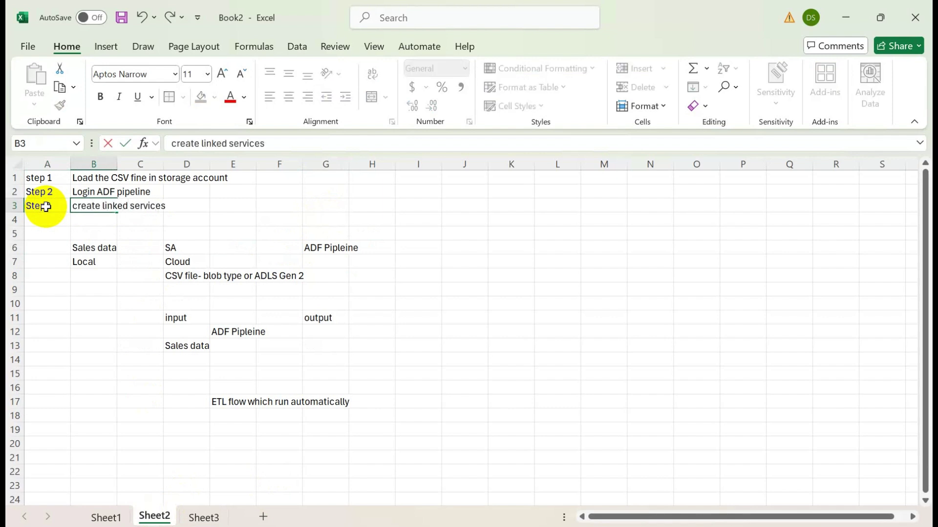
# Step: Clear the old flow notes on Sheet2 by deleting the contents of A5 through P30
pyautogui.moveTo(46, 232); pyautogui.dragTo(766, 479)
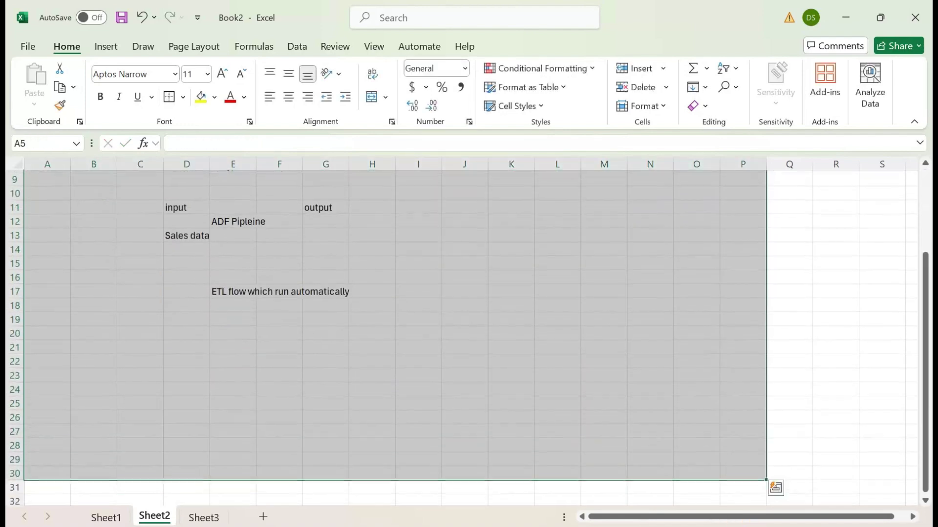
pyautogui.press('Delete')
pyautogui.scroll(3, 390, 332)
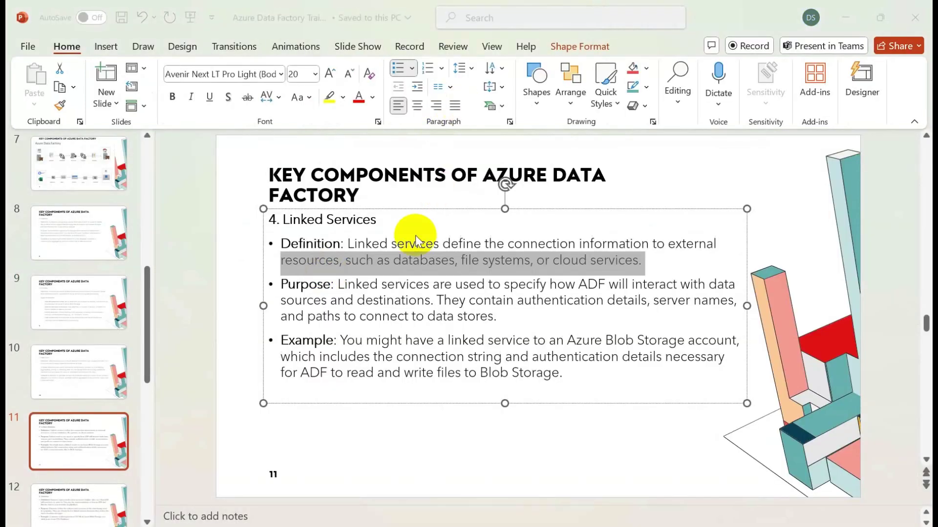
# Step: Switch to Azure Data Factory and start creating a new linked service
pyautogui.hotkey('alt', 'Tab')
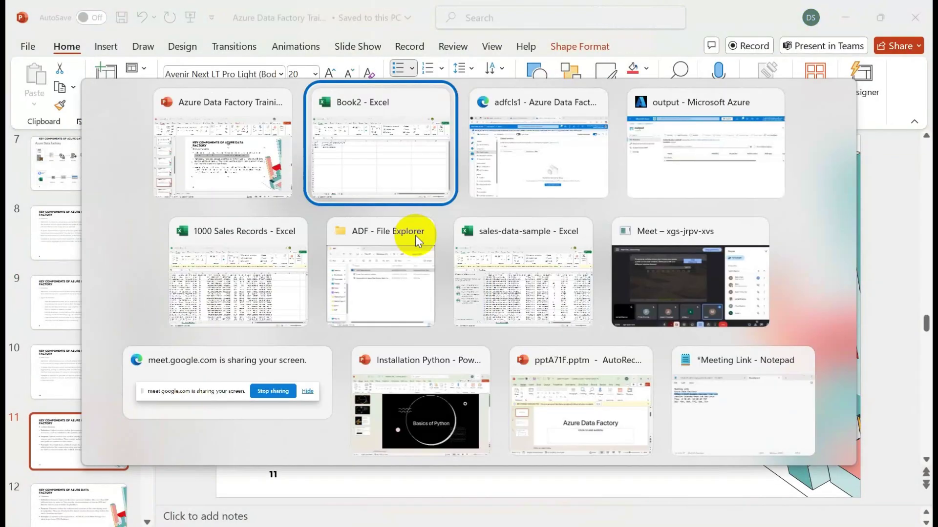
pyautogui.hotkey('alt', 'Tab')
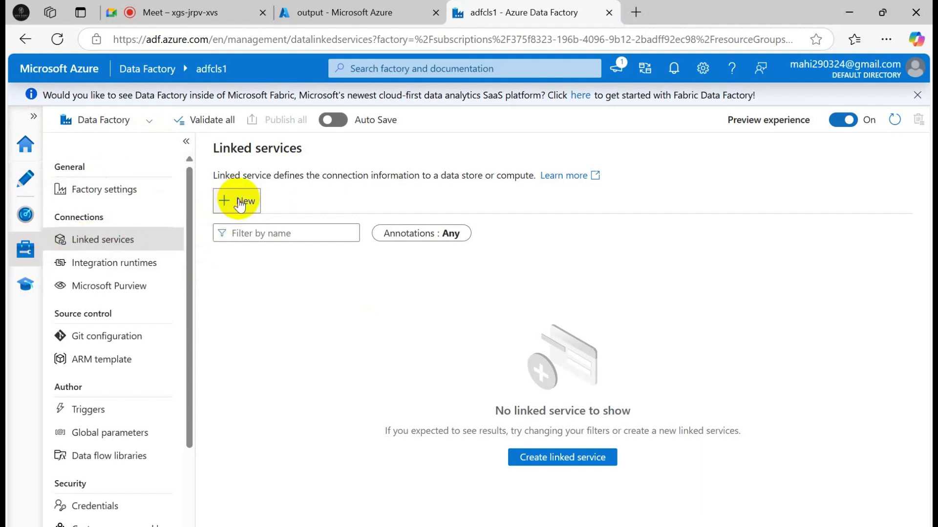
pyautogui.click(222, 201)
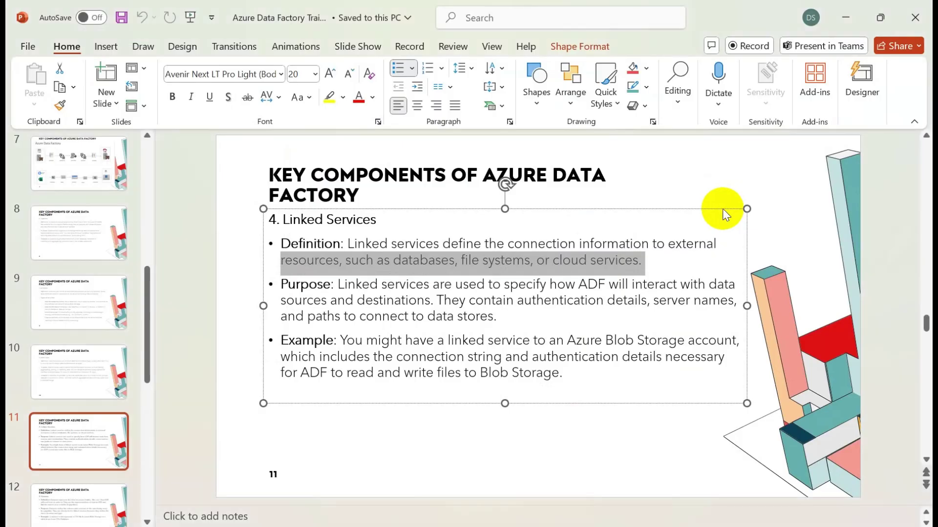
# Step: Switch back to the Excel workbook and examine the input and output containers in the Sheet3 linked service diagram
pyautogui.hotkey('alt', 'Tab')
pyautogui.hotkey('alt', 'Tab')
pyautogui.hotkey('alt', 'Tab')
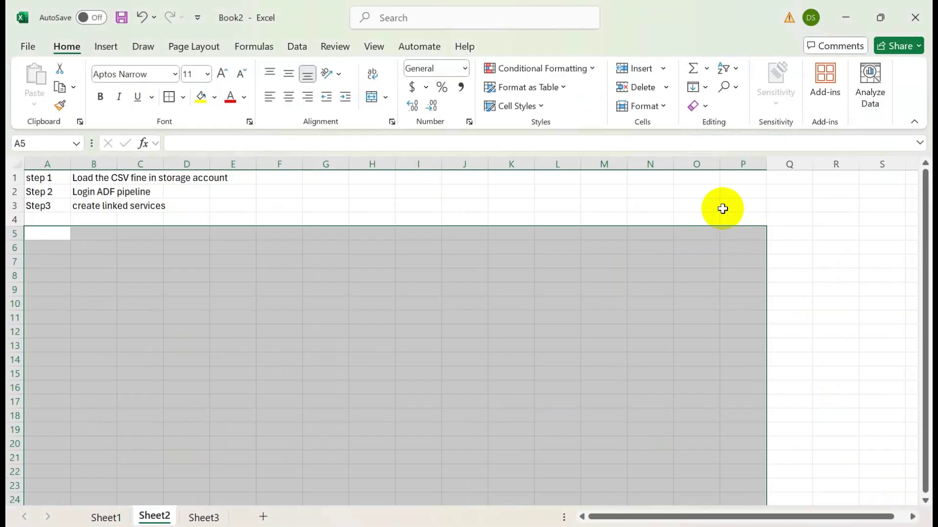
pyautogui.click(204, 517)
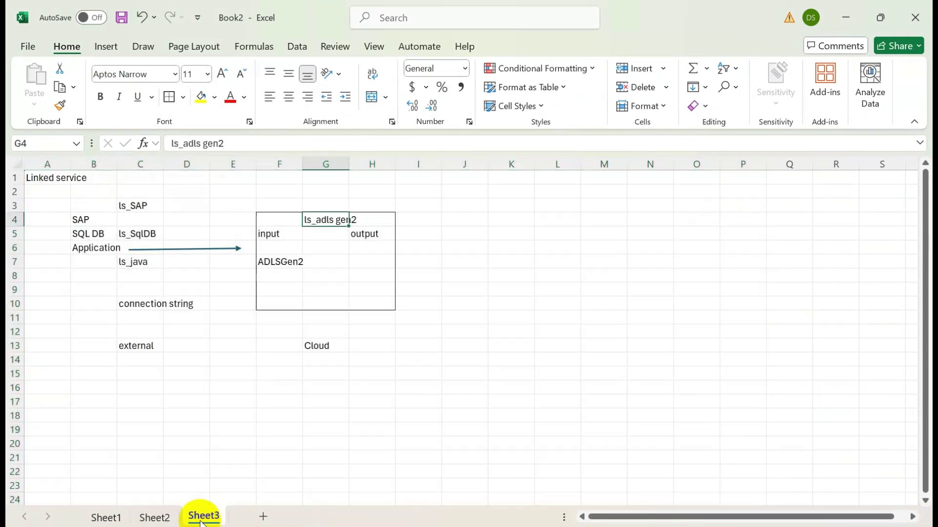
pyautogui.click(275, 235)
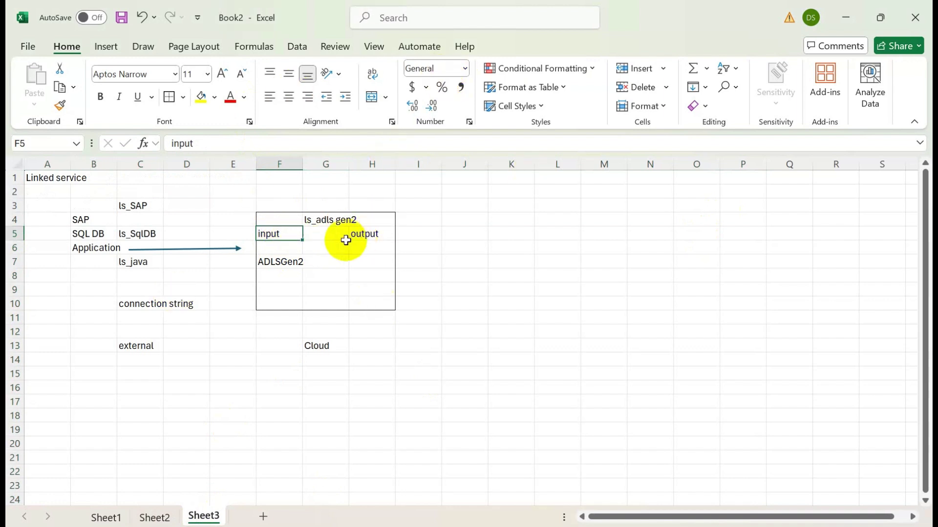
pyautogui.click(367, 234)
pyautogui.click(269, 230)
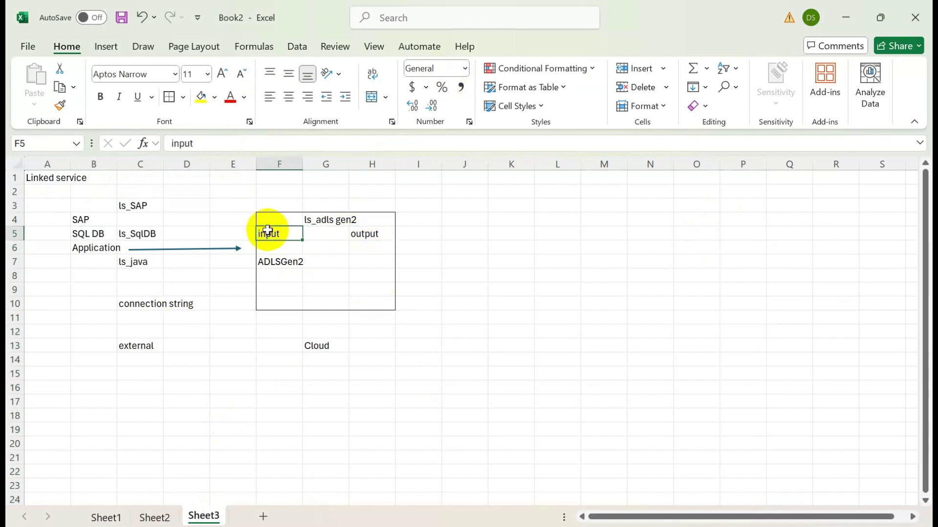
pyautogui.click(372, 237)
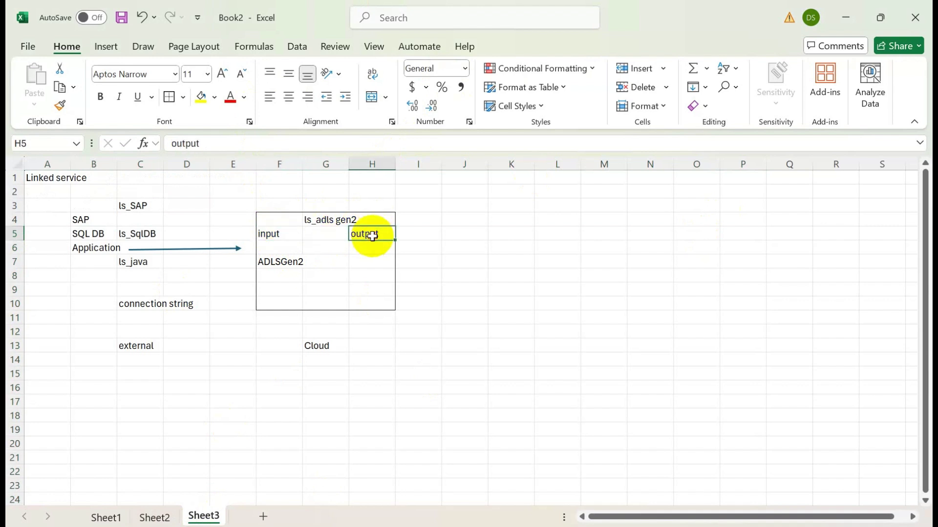
pyautogui.click(271, 232)
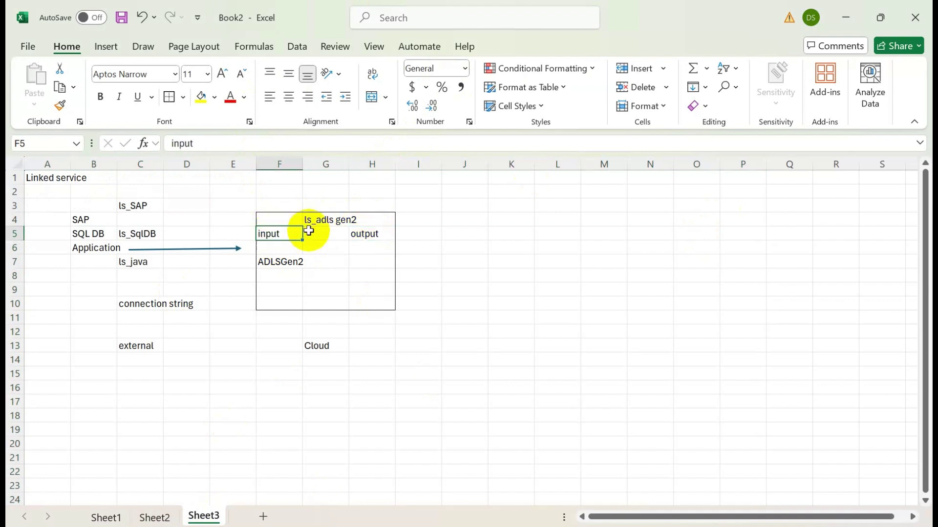
pyautogui.click(367, 235)
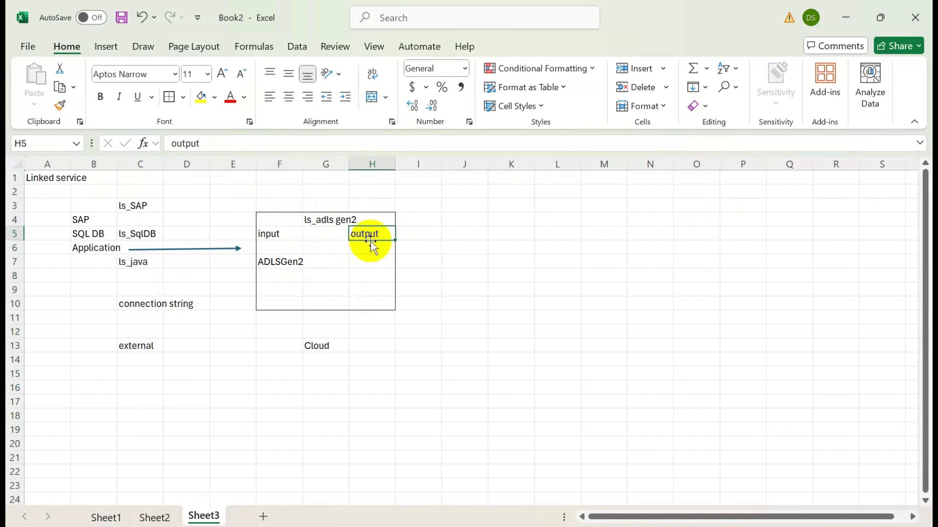
# Step: Enter the label "SA" in cell G6 between the input and output containers
pyautogui.click(326, 251)
pyautogui.write('SA')
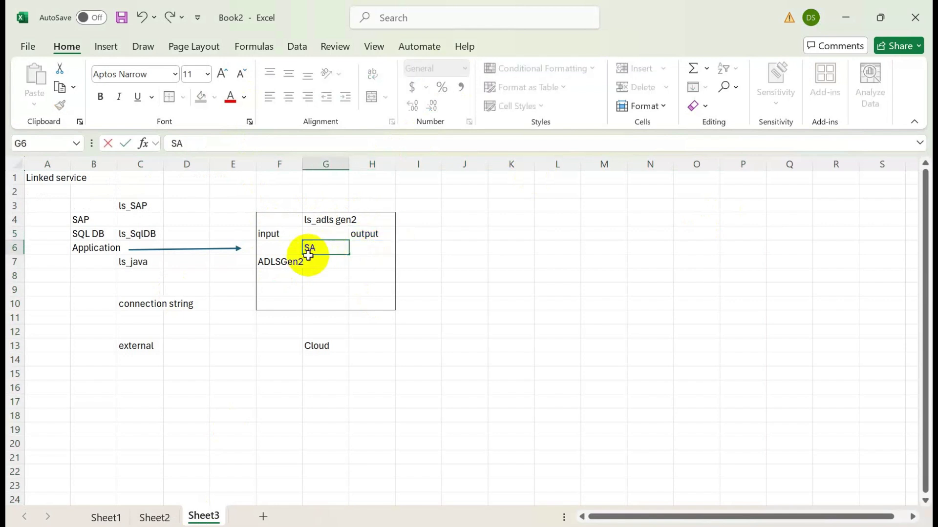
pyautogui.press('Return')
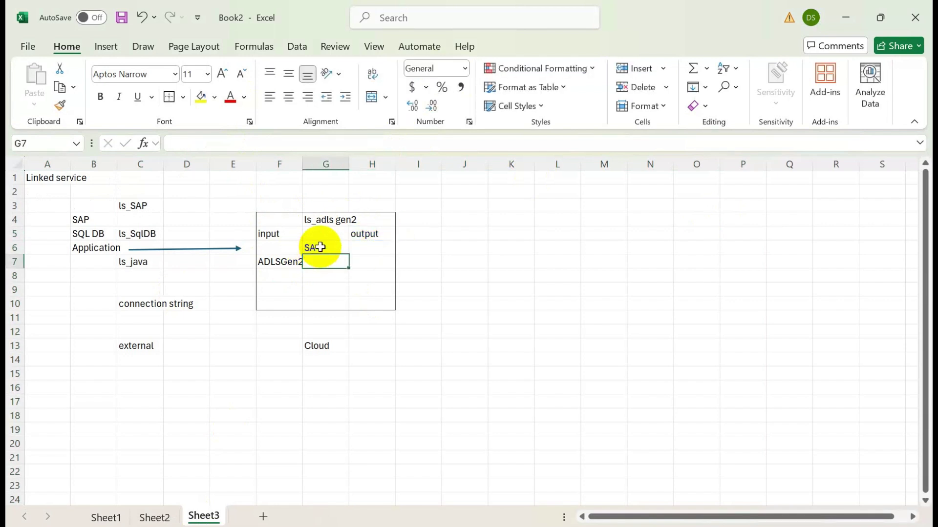
# Step: Examine how the SA, ADLSGen2 and input entries relate inside the cloud box
pyautogui.click(312, 249)
pyautogui.click(275, 264)
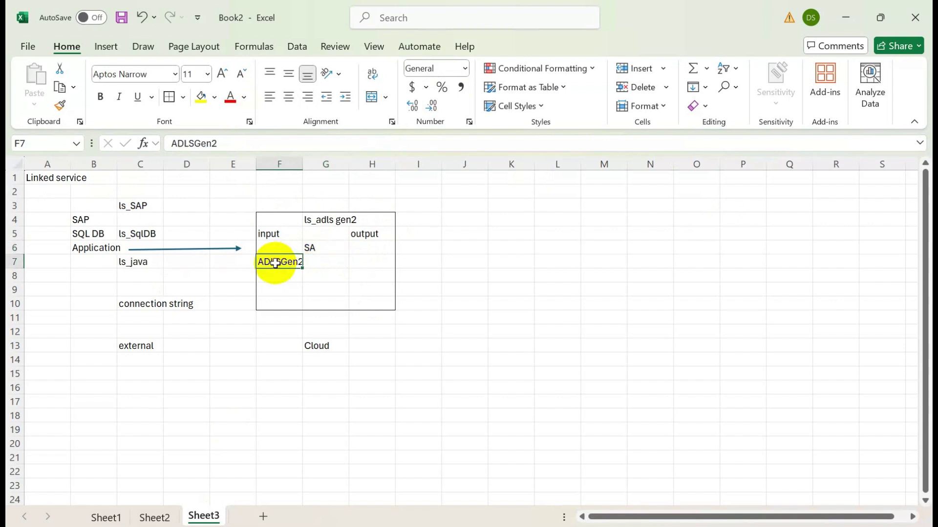
pyautogui.click(320, 249)
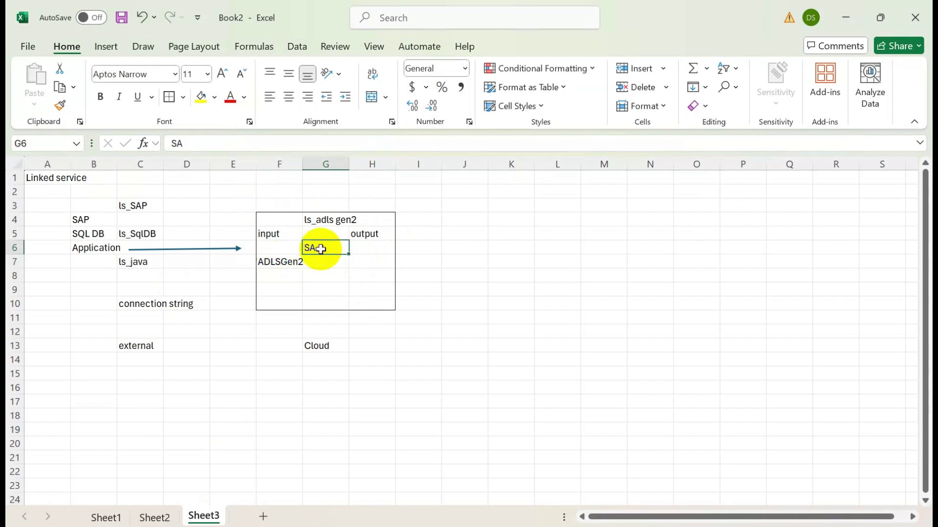
pyautogui.click(276, 261)
pyautogui.click(272, 274)
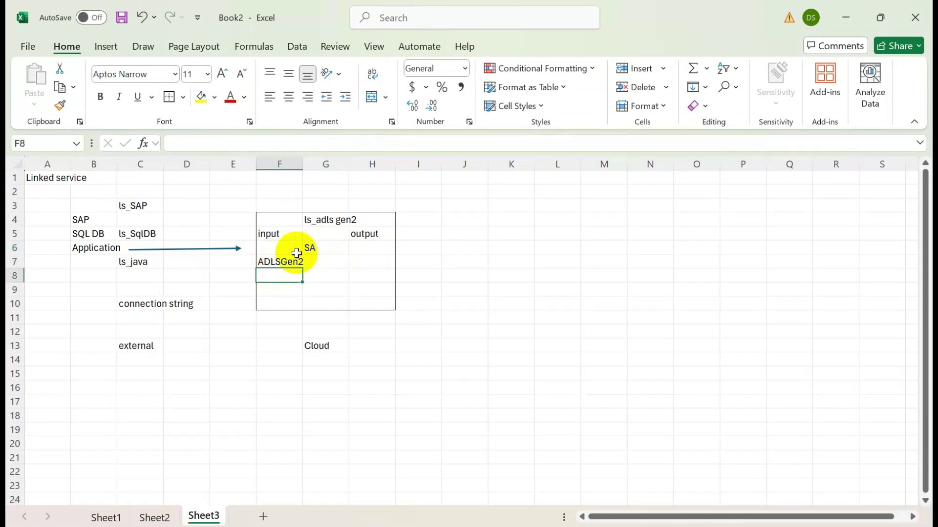
pyautogui.click(277, 261)
pyautogui.click(277, 231)
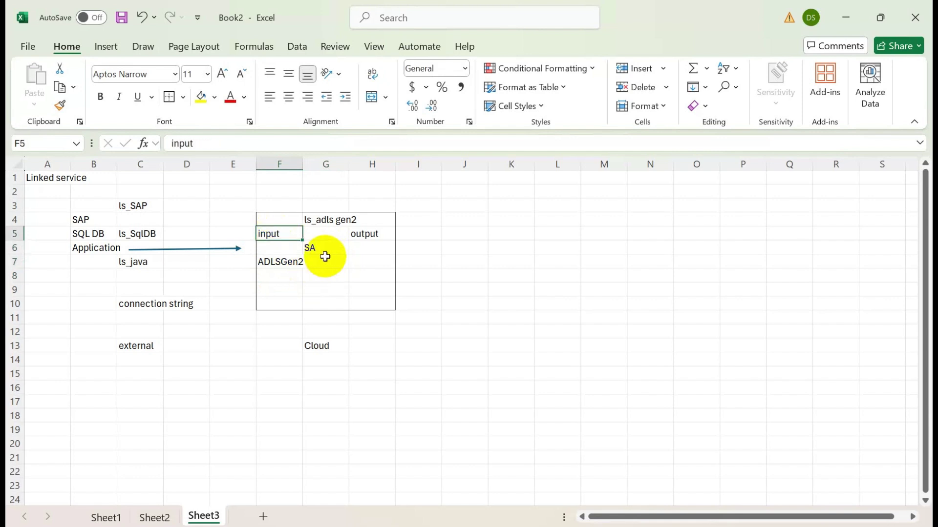
# Step: Switch to Azure Data Factory, search the data stores for "Azure" and select Azure Blob Storage for the new linked service
pyautogui.hotkey('alt', 'Tab')
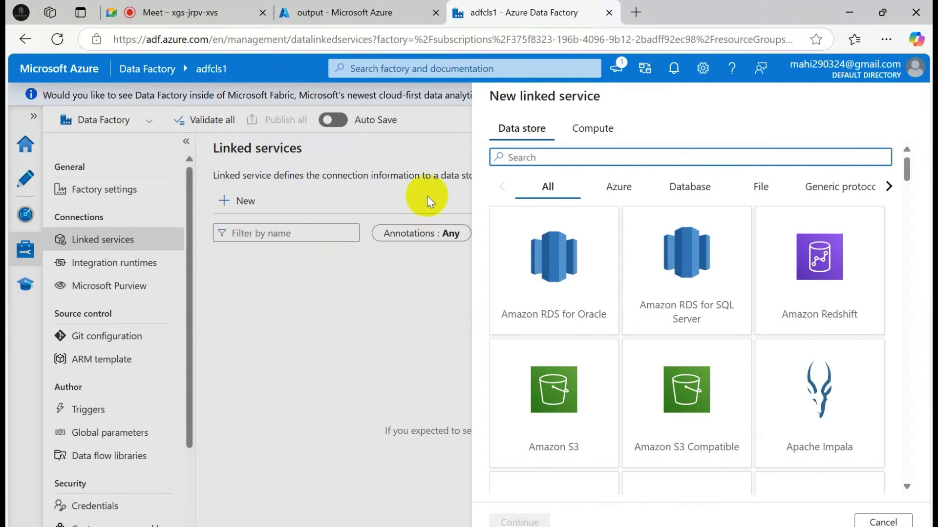
pyautogui.write('Az')
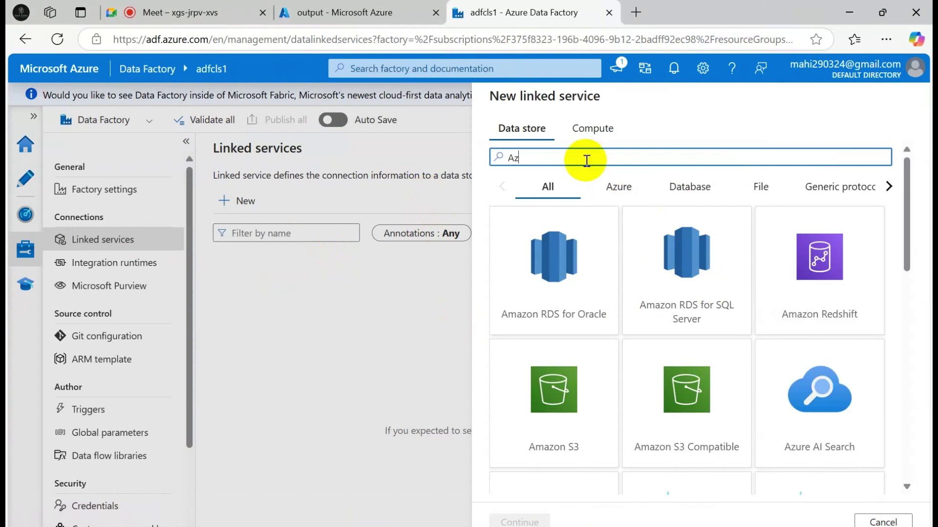
pyautogui.write('ure')
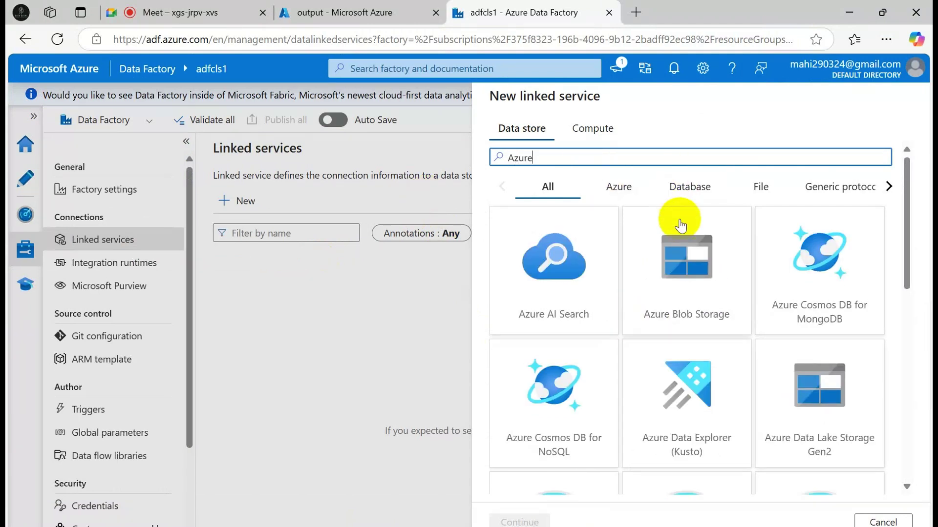
pyautogui.click(664, 235)
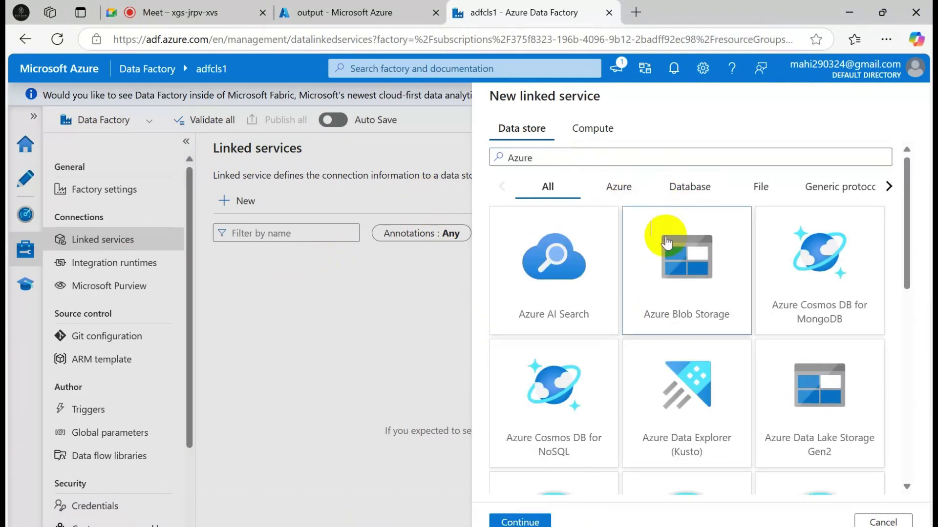
# Step: Open the Azure Blob Storage settings, name the linked service ls_azureblob and choose the Free Trial subscription
pyautogui.click(511, 521)
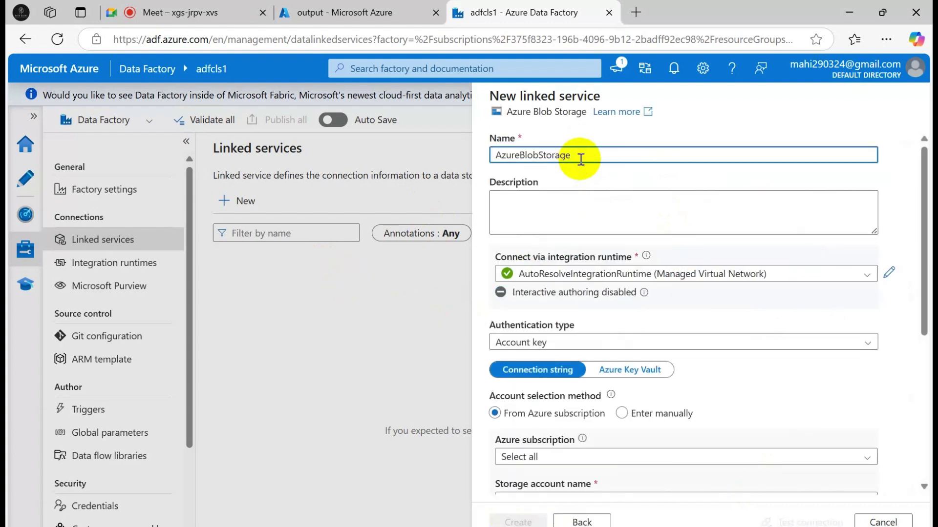
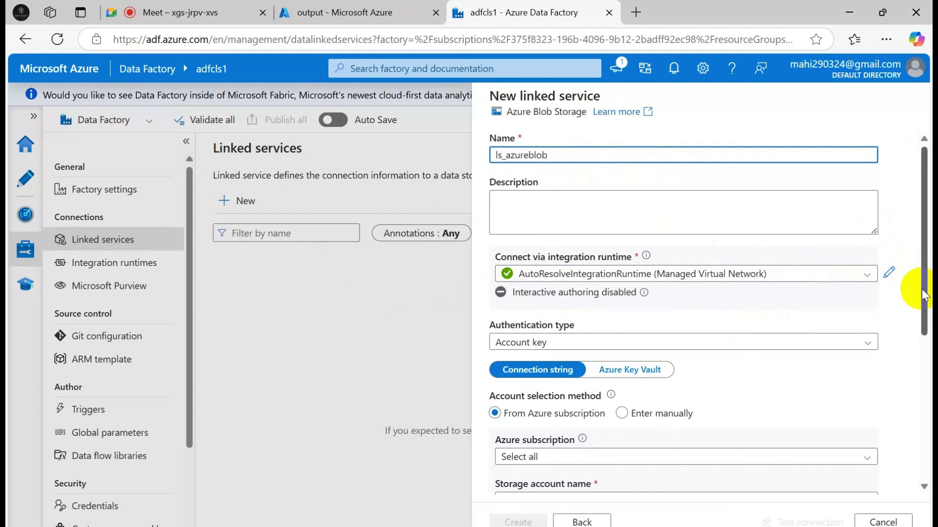
pyautogui.moveTo(923, 294); pyautogui.dragTo(928, 318)
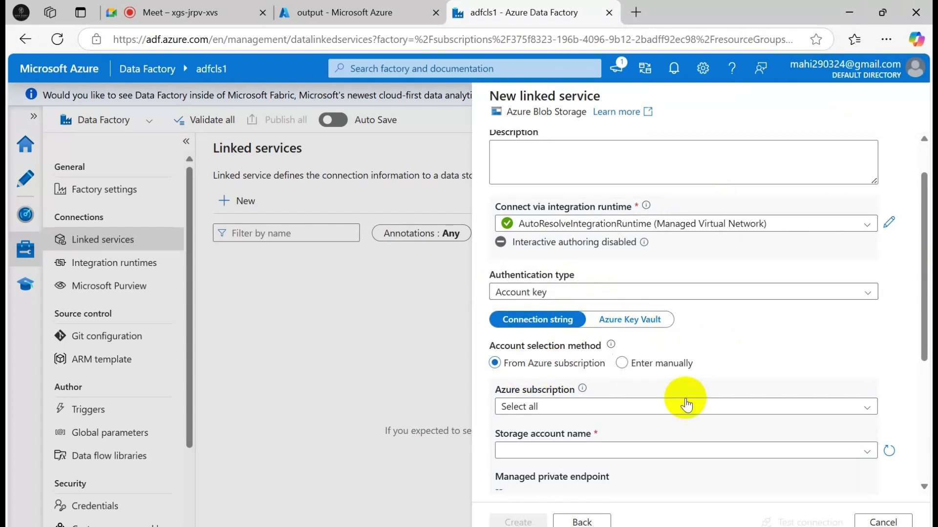
pyautogui.click(815, 406)
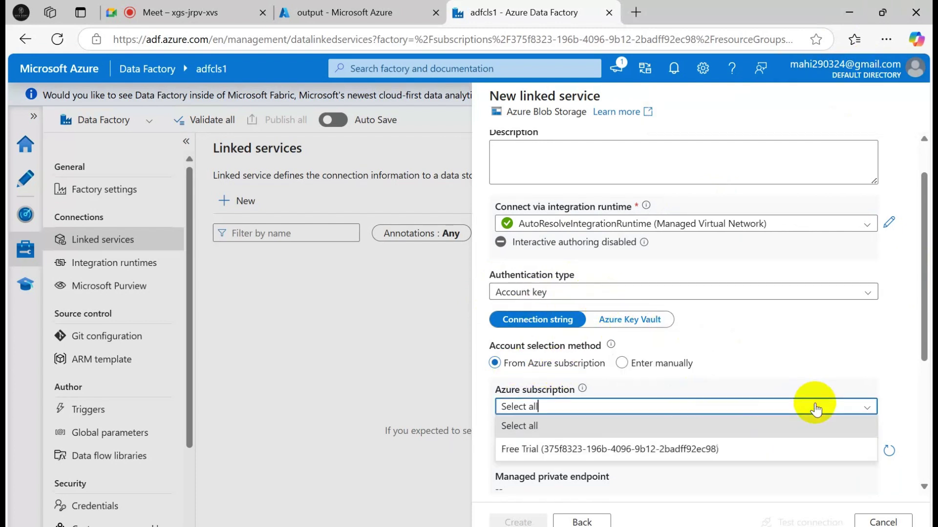
pyautogui.click(552, 449)
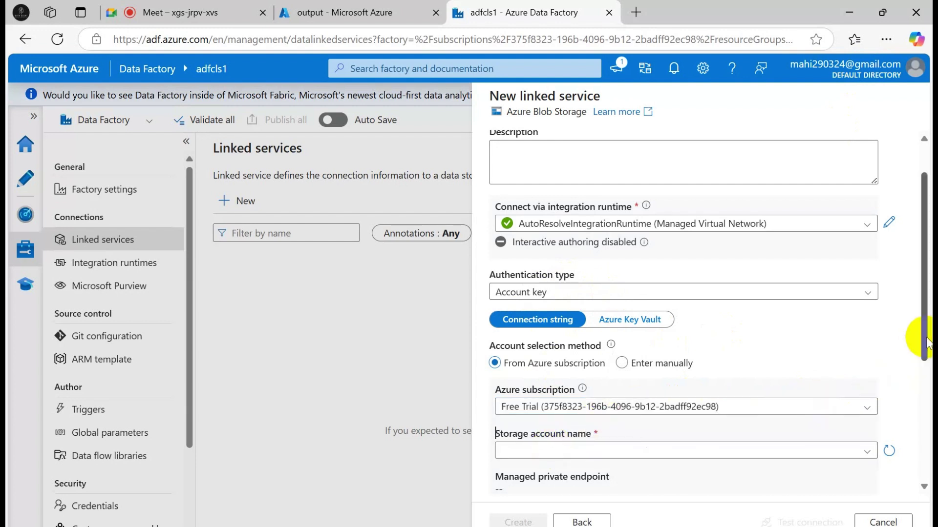
pyautogui.moveTo(927, 337); pyautogui.dragTo(923, 394)
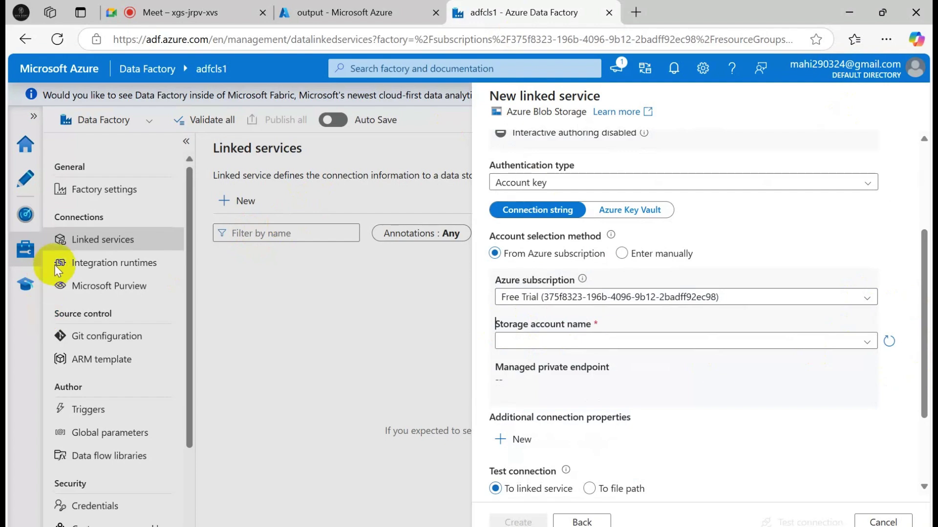
# Step: Switch to the Excel workbook and examine the input, output, ls_adls gen2 and SA cells in the cloud box
pyautogui.hotkey('alt', 'Tab')
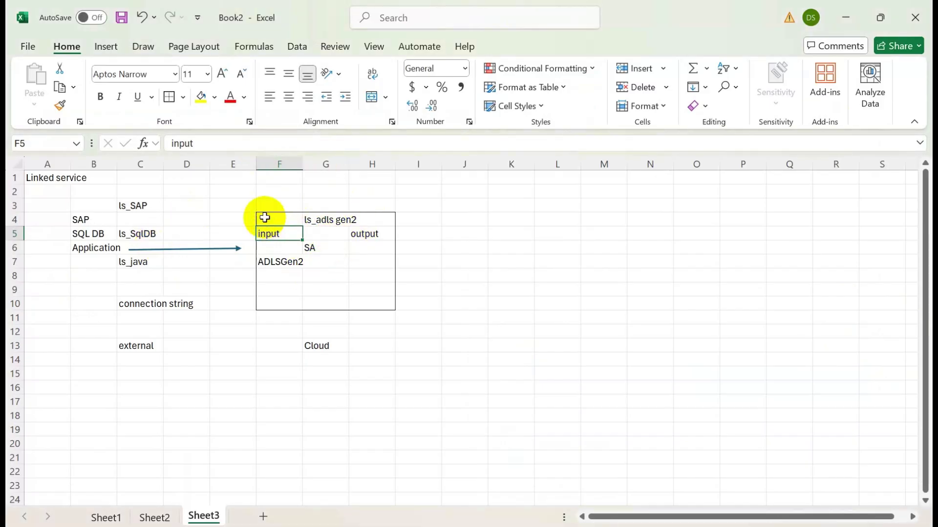
pyautogui.moveTo(266, 218); pyautogui.dragTo(384, 305)
pyautogui.click(276, 233)
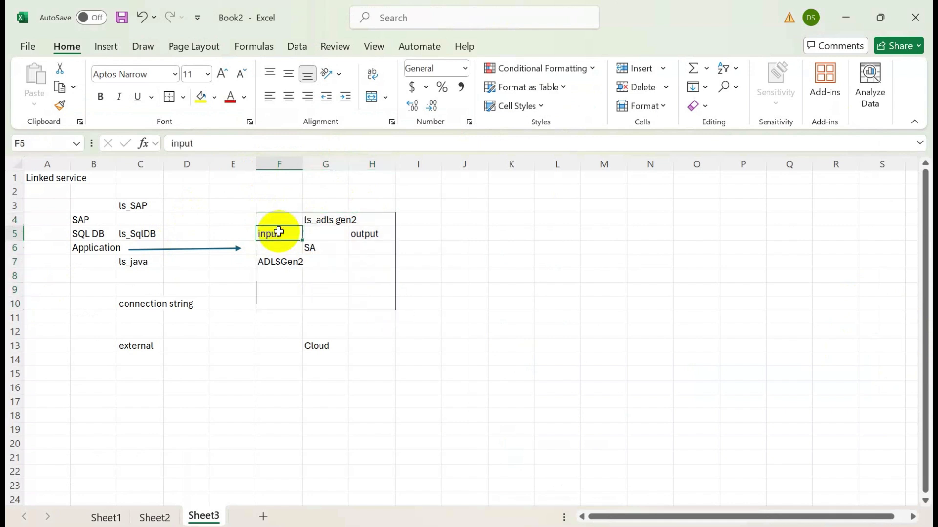
pyautogui.click(376, 237)
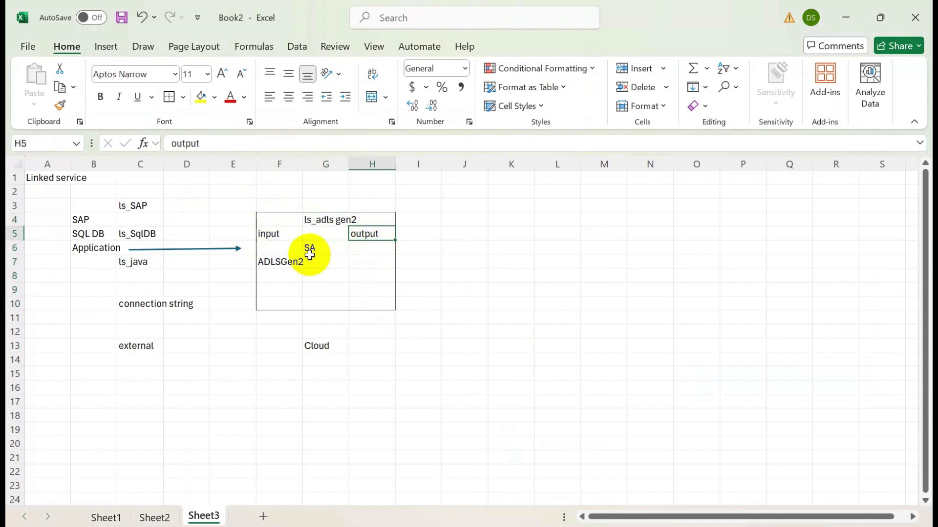
pyautogui.click(318, 219)
pyautogui.click(319, 249)
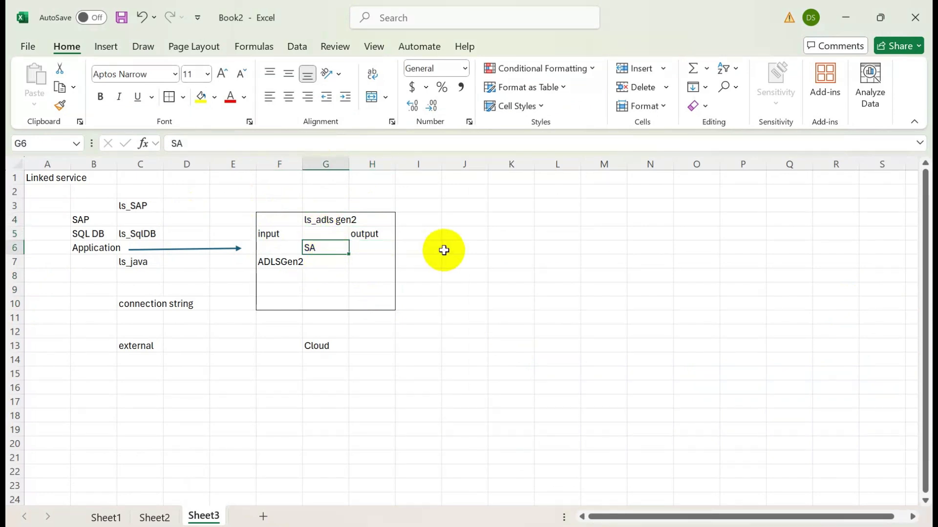
# Step: Switch back to Azure Data Factory, select the storage account saadcls and create the Blob Storage linked service
pyautogui.hotkey('alt', 'Tab')
pyautogui.click(868, 345)
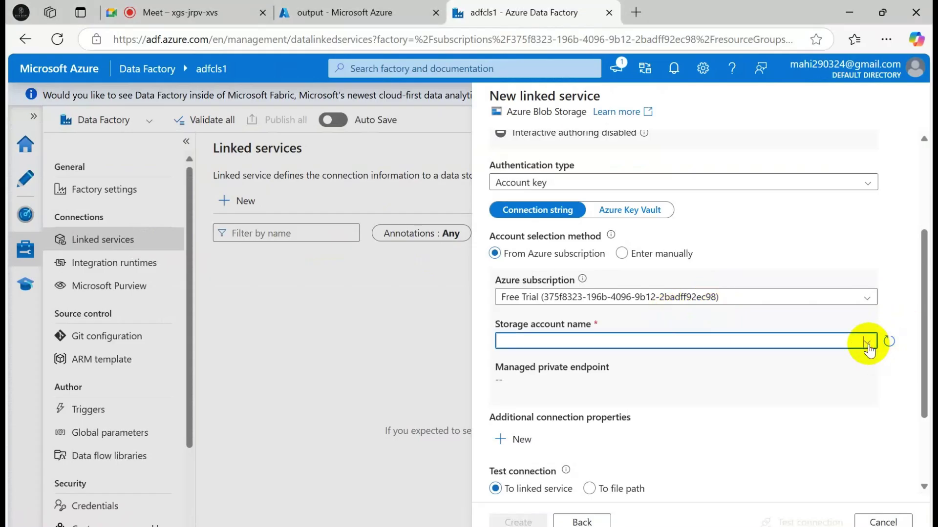
pyautogui.click(514, 359)
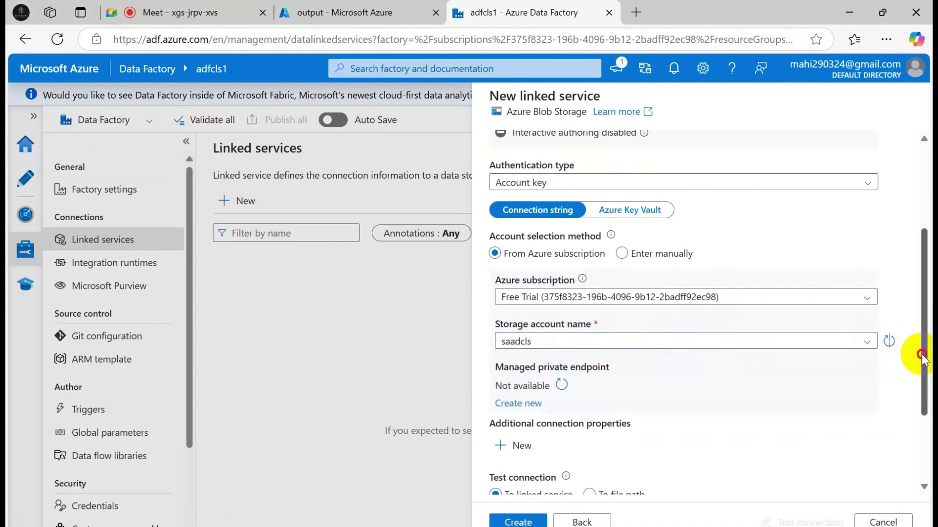
pyautogui.moveTo(922, 356); pyautogui.dragTo(923, 427)
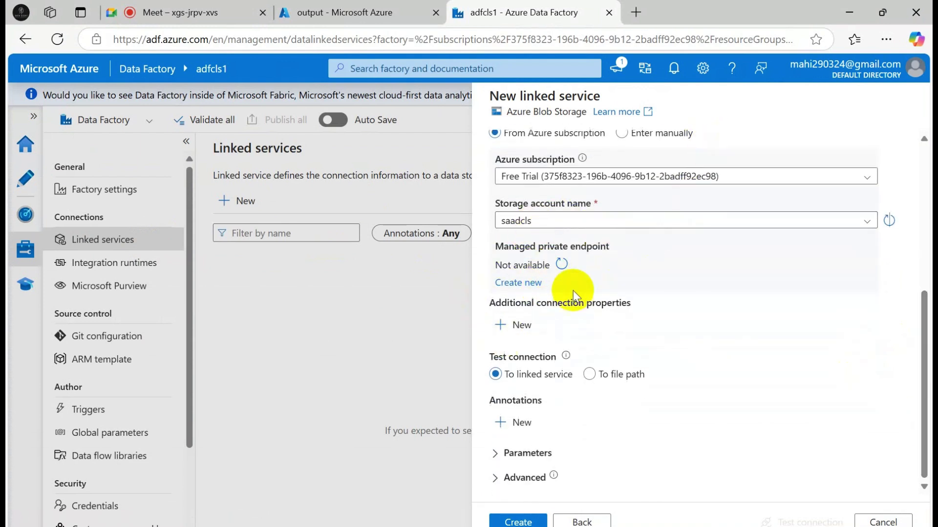
pyautogui.click(517, 521)
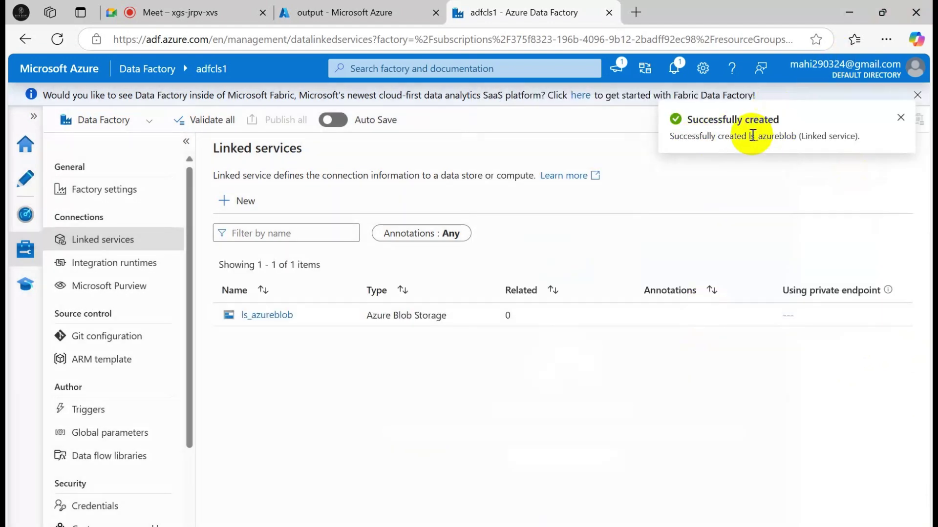
# Step: Start another linked service, search the data stores for "Azure" and continue with Azure Data Lake Storage Gen2
pyautogui.click(246, 202)
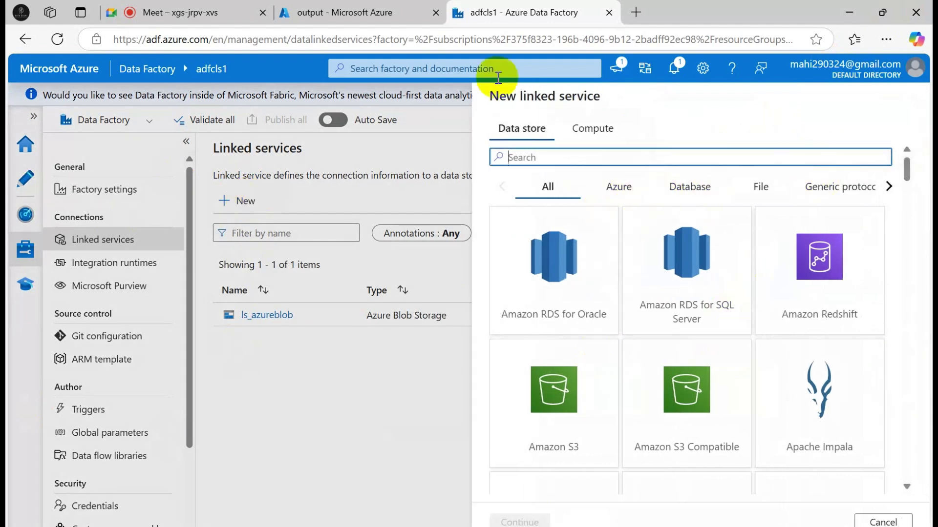
pyautogui.write('Az')
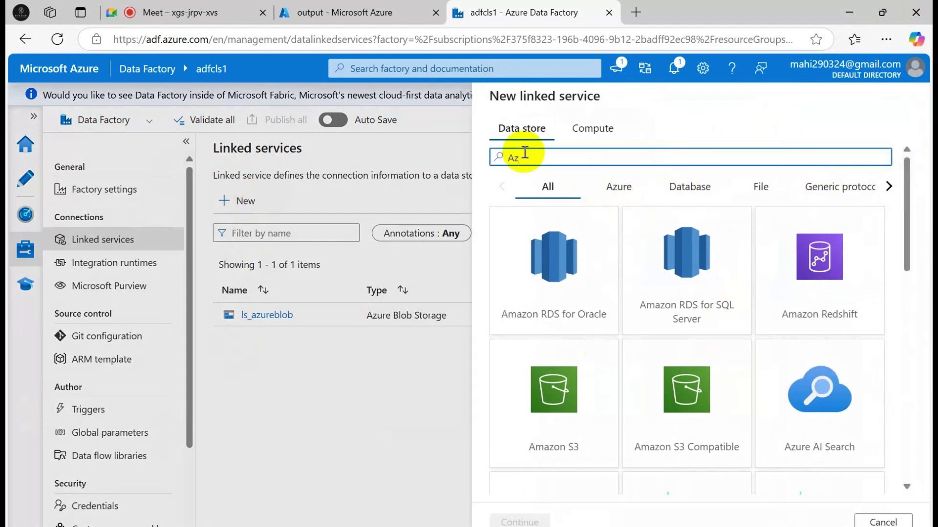
pyautogui.write('ure')
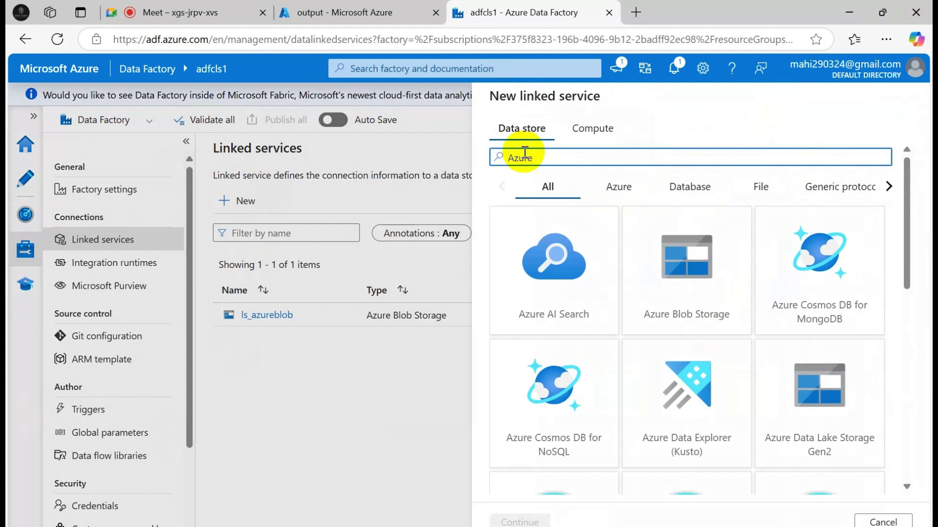
pyautogui.click(823, 427)
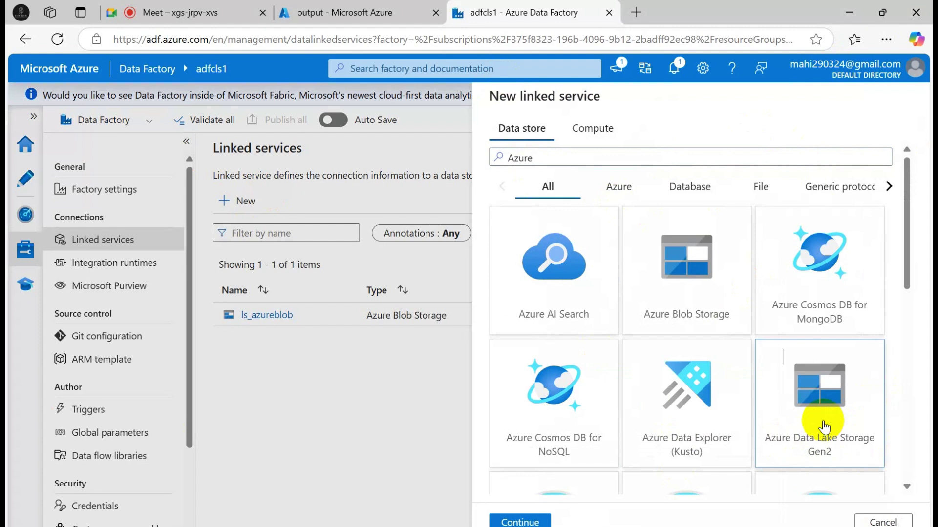
pyautogui.click(520, 521)
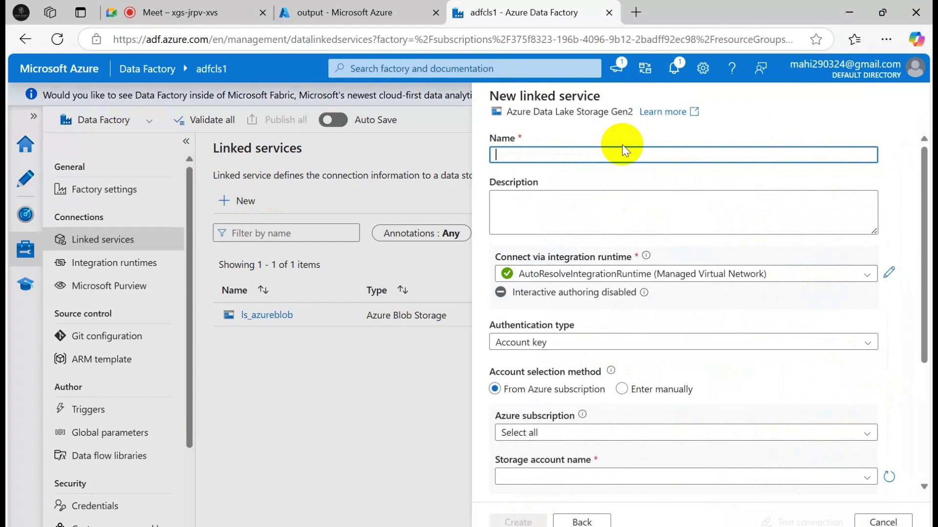
# Step: Name the new Azure Data Lake Storage Gen2 linked service ls_adlsgen2
pyautogui.write('ls_')
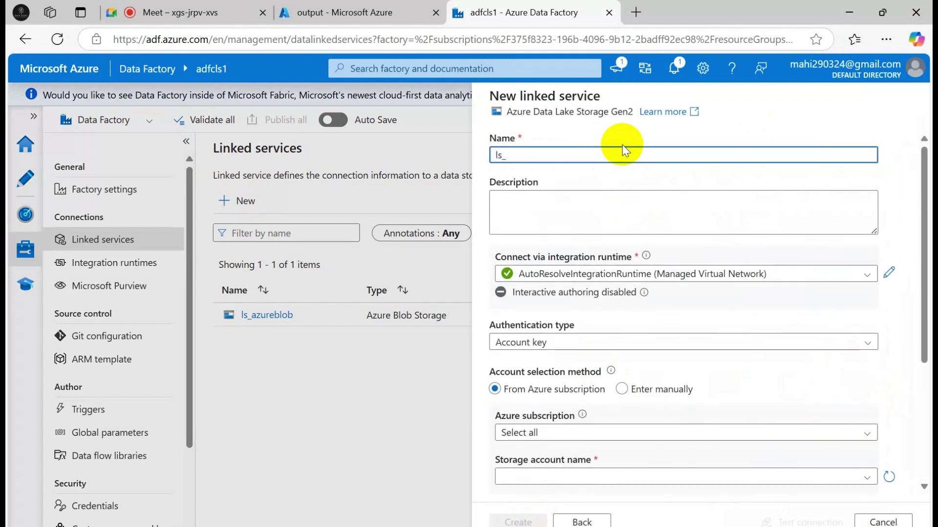
pyautogui.write('ADL')
pyautogui.press('BackSpace')
pyautogui.press('BackSpace')
pyautogui.press('BackSpace')
pyautogui.write('adl')
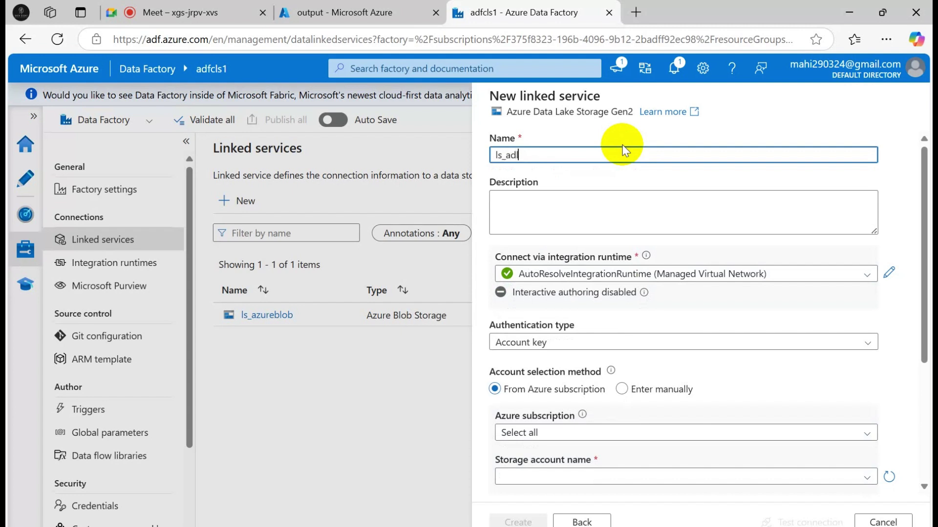
pyautogui.write('sgen2')
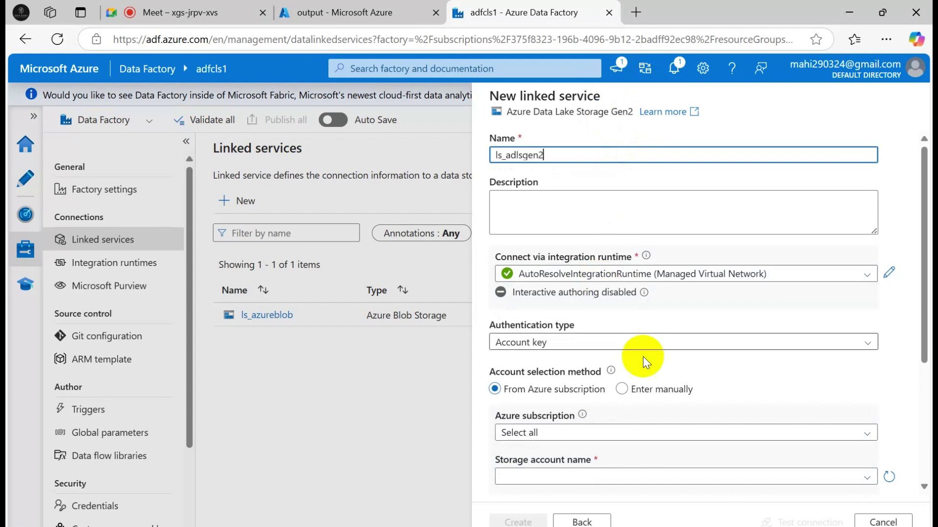
# Step: Set the ls_adlsgen2 linked service to the Free Trial subscription and the saadcls storage account, and create it
pyautogui.scroll(-3, 825, 367)
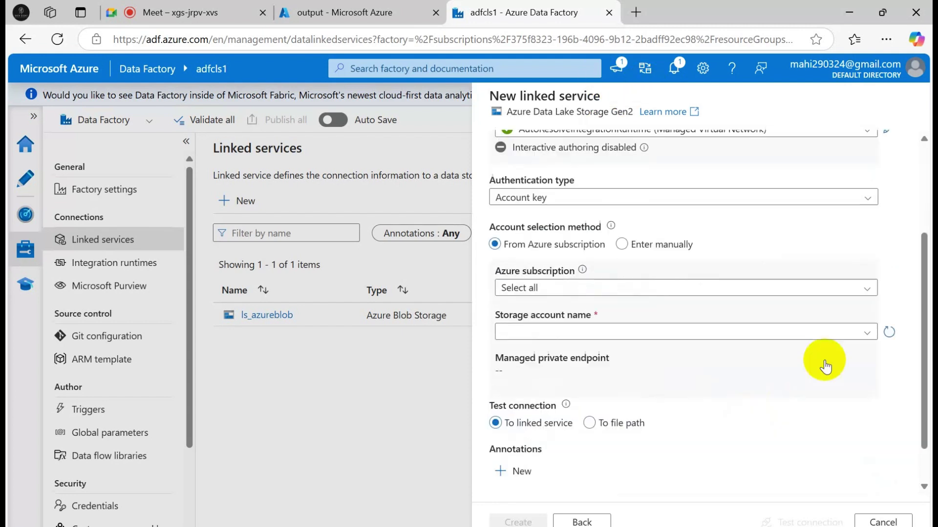
pyautogui.click(813, 289)
pyautogui.click(573, 343)
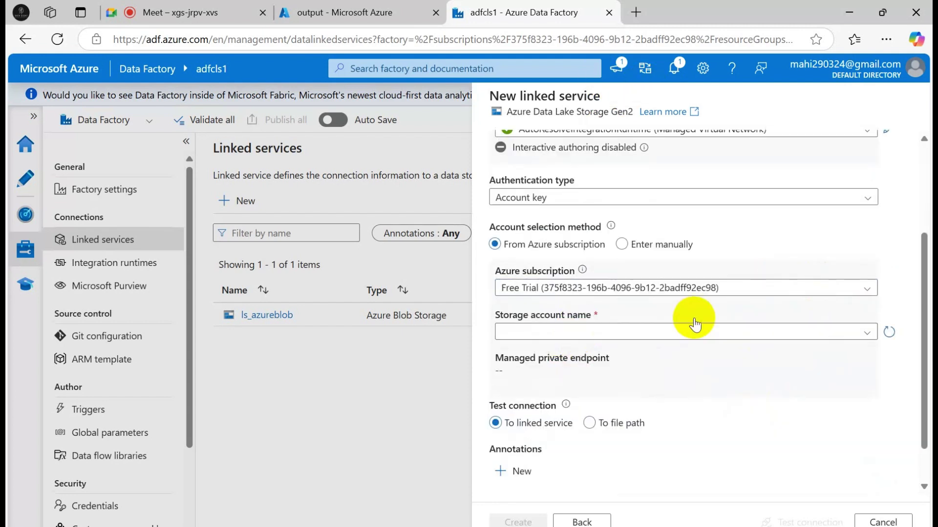
pyautogui.click(676, 333)
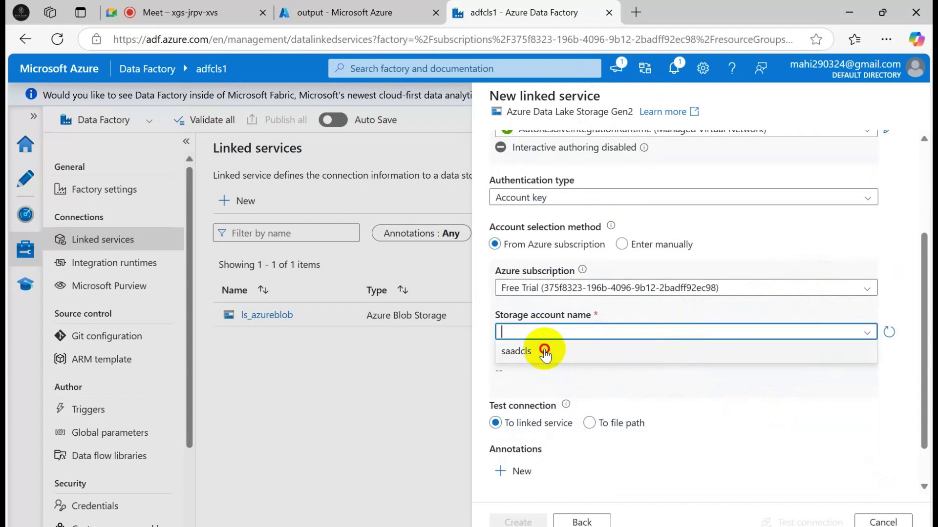
pyautogui.click(511, 351)
pyautogui.scroll(-1, 596, 455)
pyautogui.scroll(-1, 589, 454)
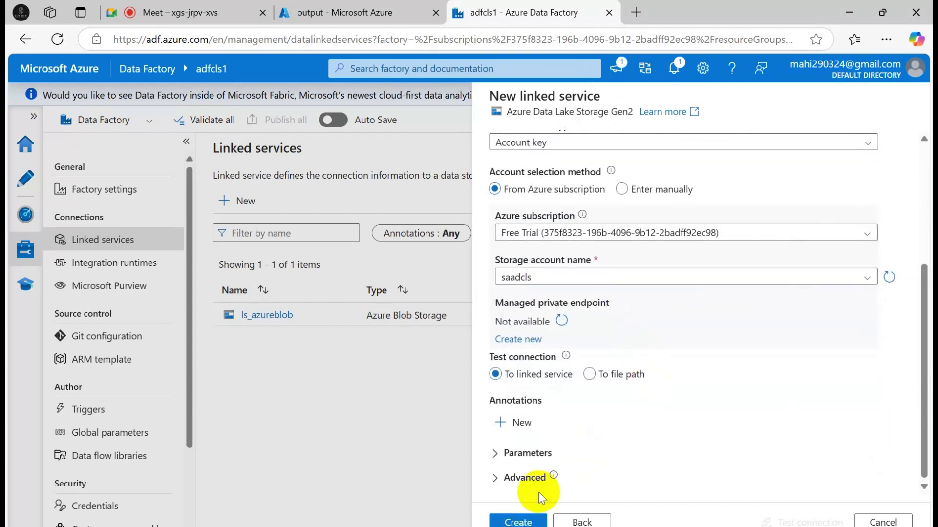
pyautogui.click(516, 522)
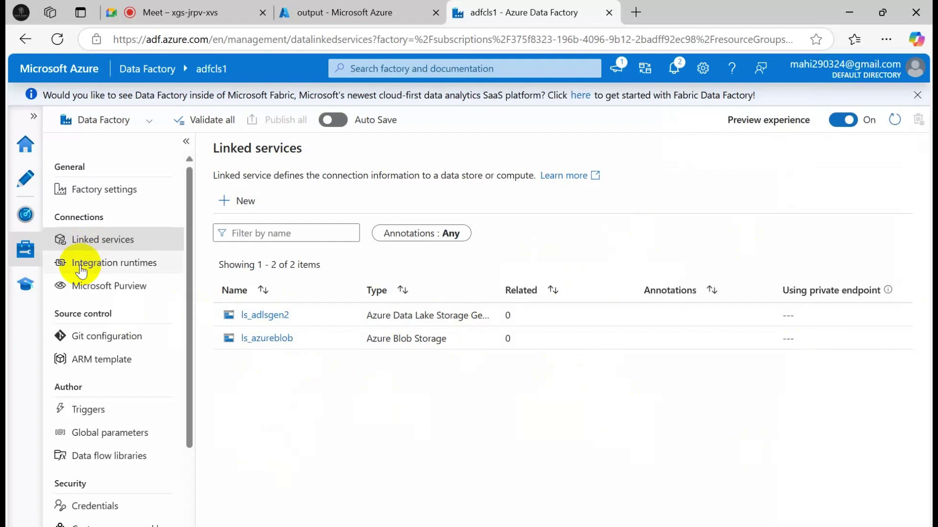
# Step: Open the ls_adlsgen2 linked service to examine its integration runtime and connection settings, and close it without saving
pyautogui.click(281, 317)
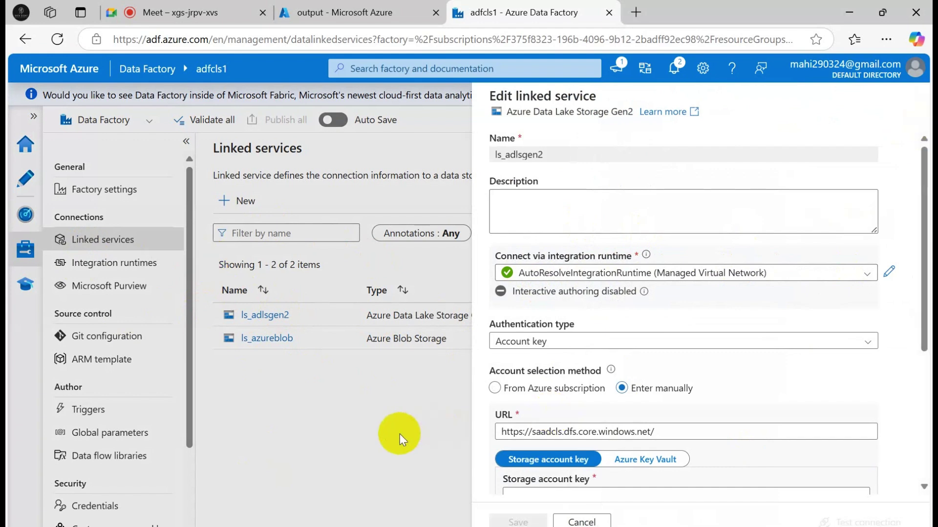
pyautogui.click(582, 522)
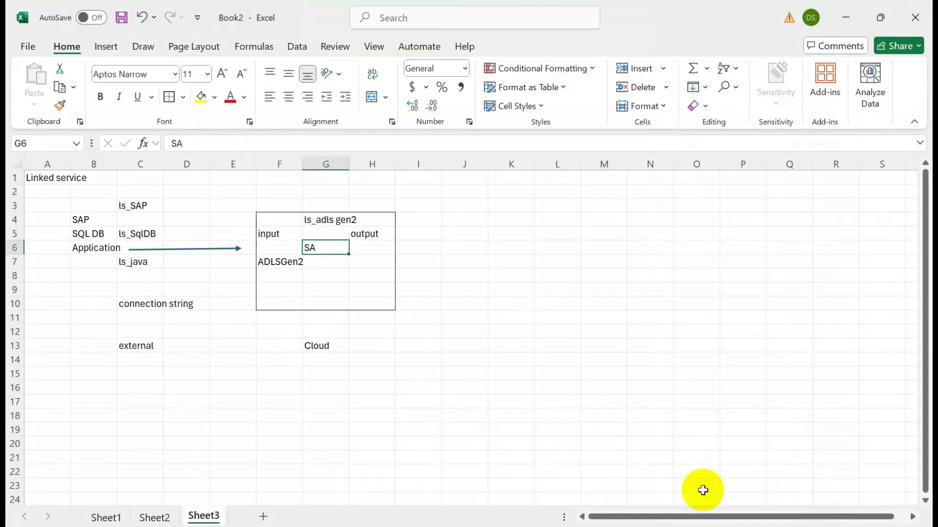
# Step: Switch to Excel and enter "Integration Runtime" in cell B16 and "System- Up and running" in cell J16 of Sheet3
pyautogui.click(682, 482)
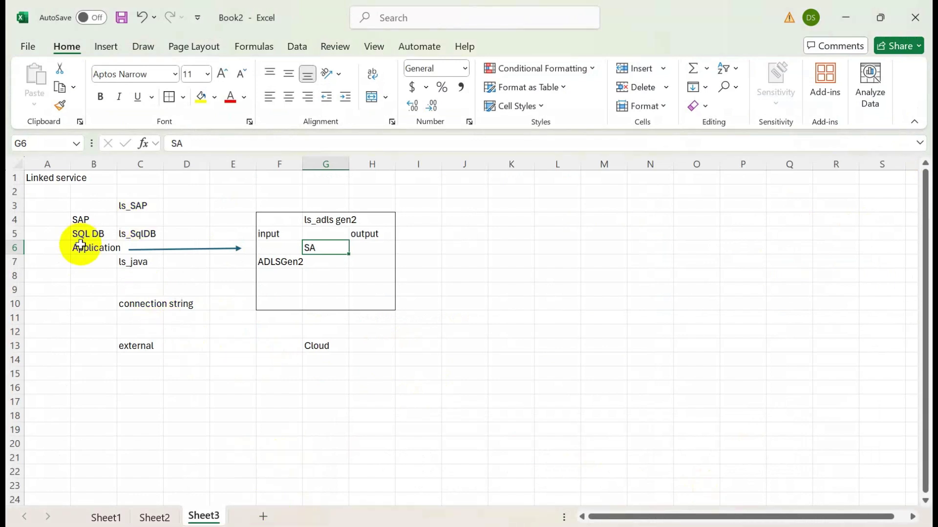
pyautogui.click(109, 391)
pyautogui.write('Integration Runtime')
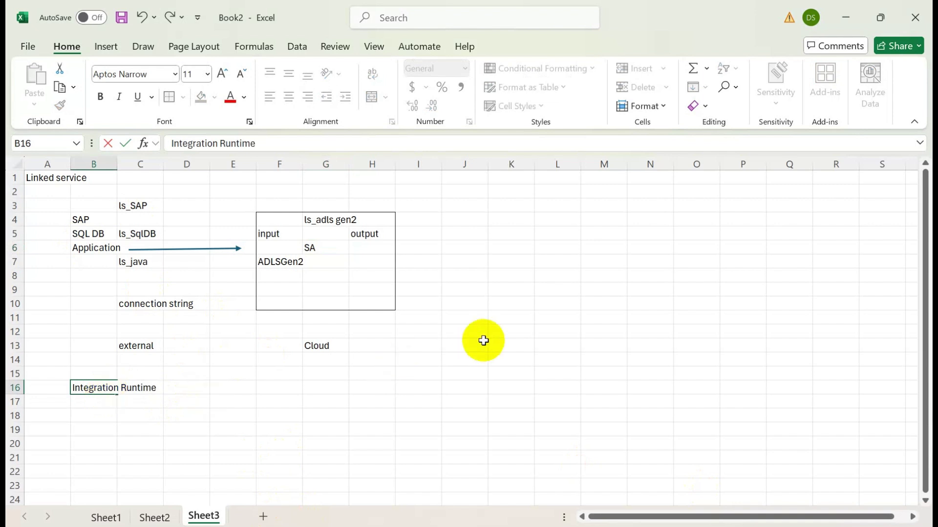
pyautogui.click(472, 385)
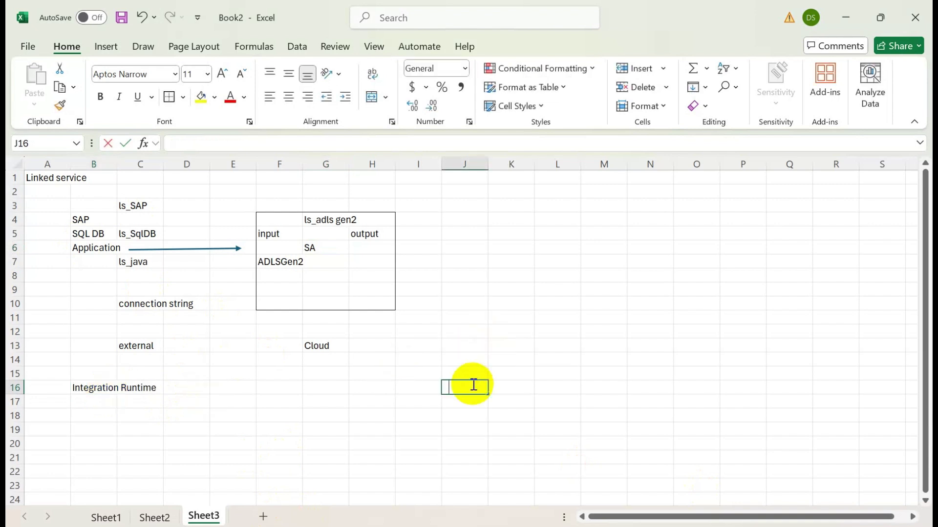
pyautogui.write('per')
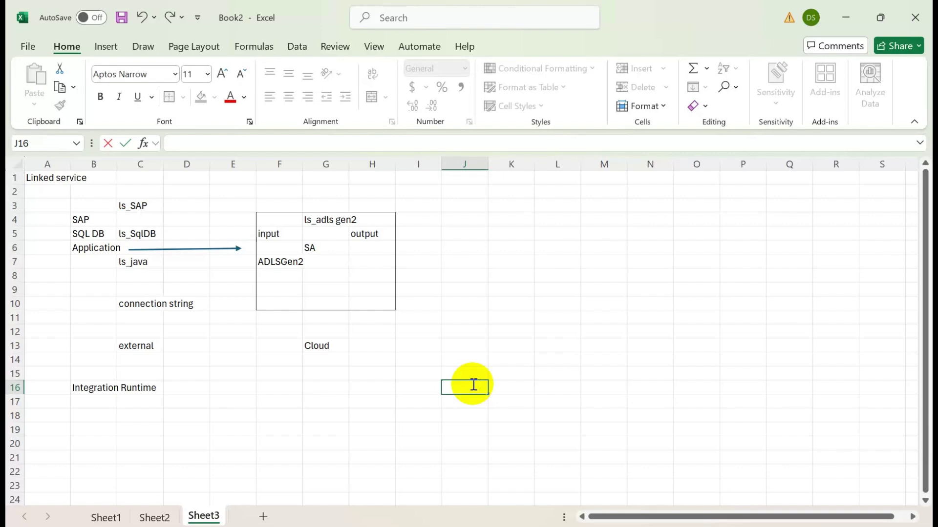
pyautogui.write('System- Up and r')
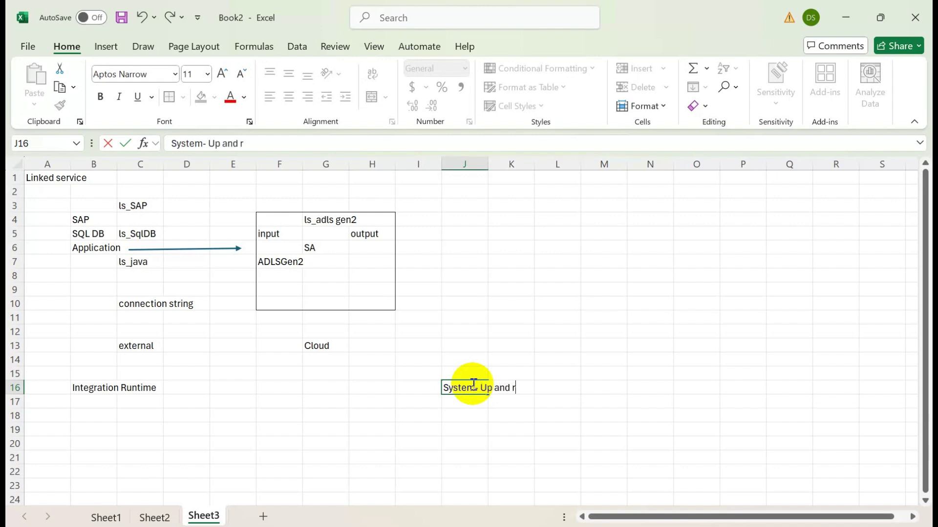
pyautogui.write('inning')
# Step: Enter "internet" in cell I6 and "Microsoft" in cell H3, beside and above the bordered cloud box
pyautogui.moveTo(274, 221); pyautogui.dragTo(379, 311)
pyautogui.click(429, 246)
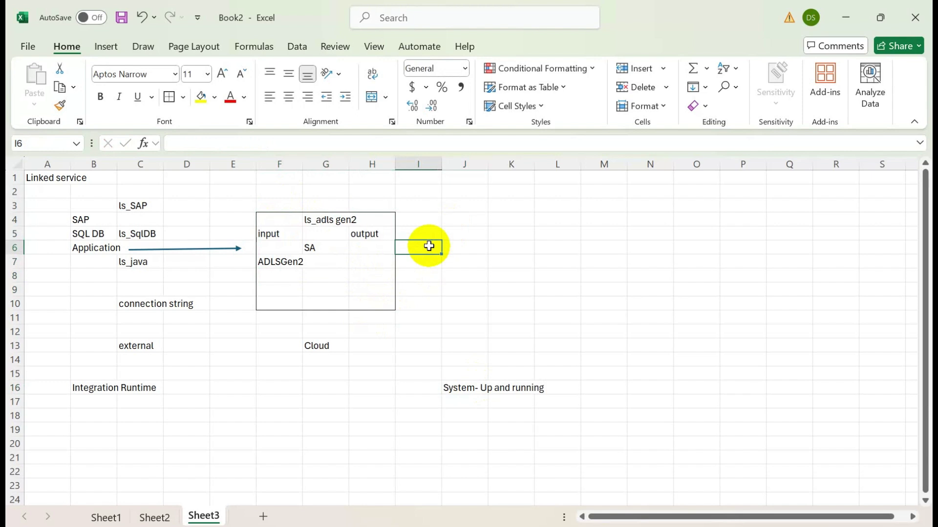
pyautogui.write('internet')
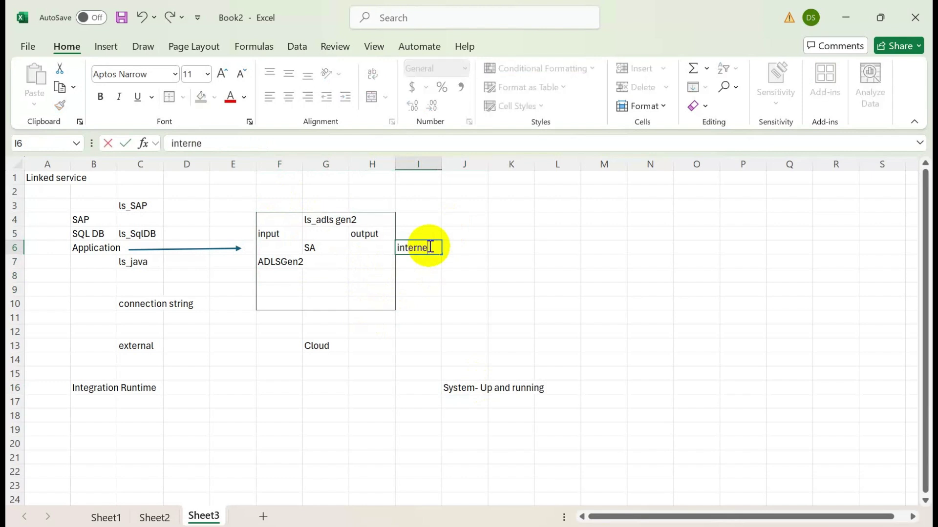
pyautogui.click(363, 276)
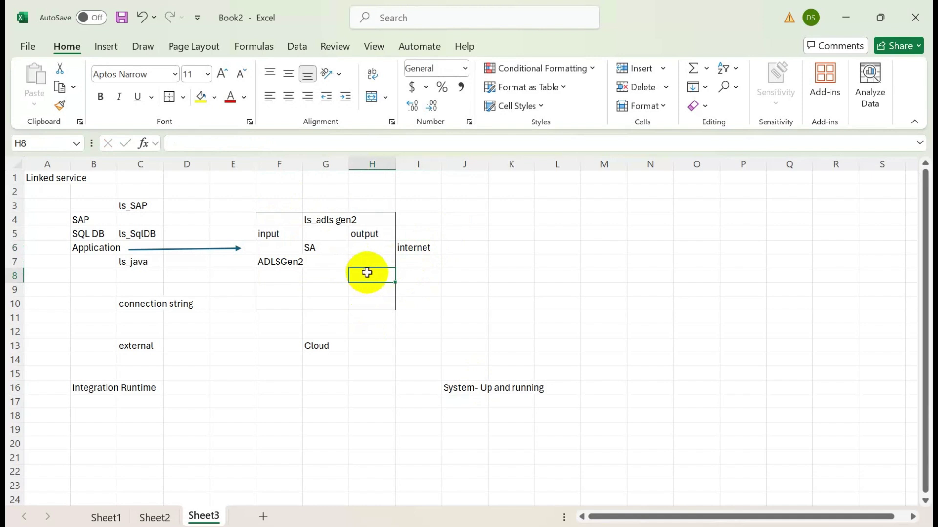
pyautogui.click(405, 246)
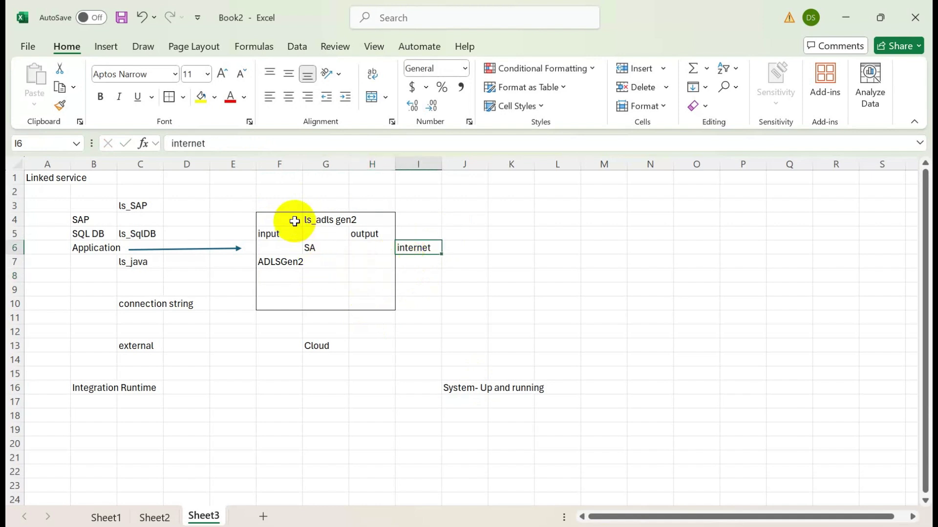
pyautogui.click(377, 199)
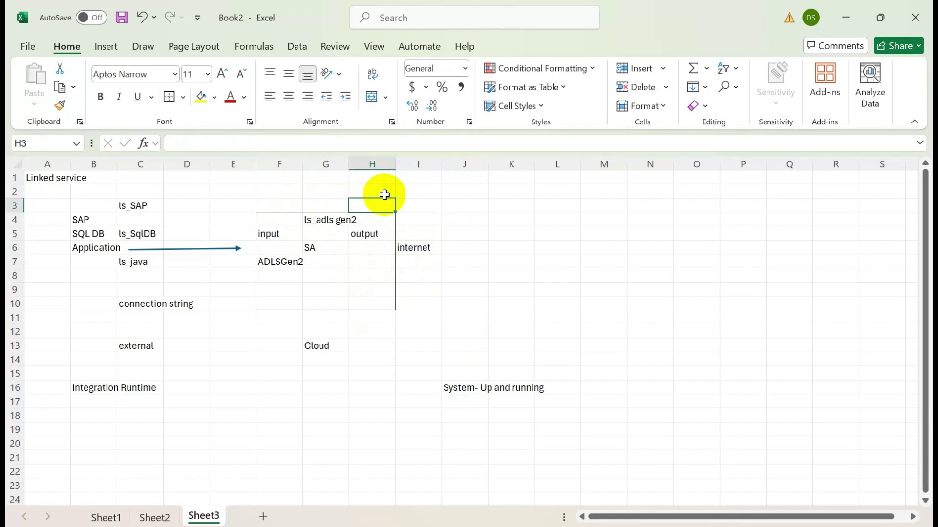
pyautogui.write('Microsoft')
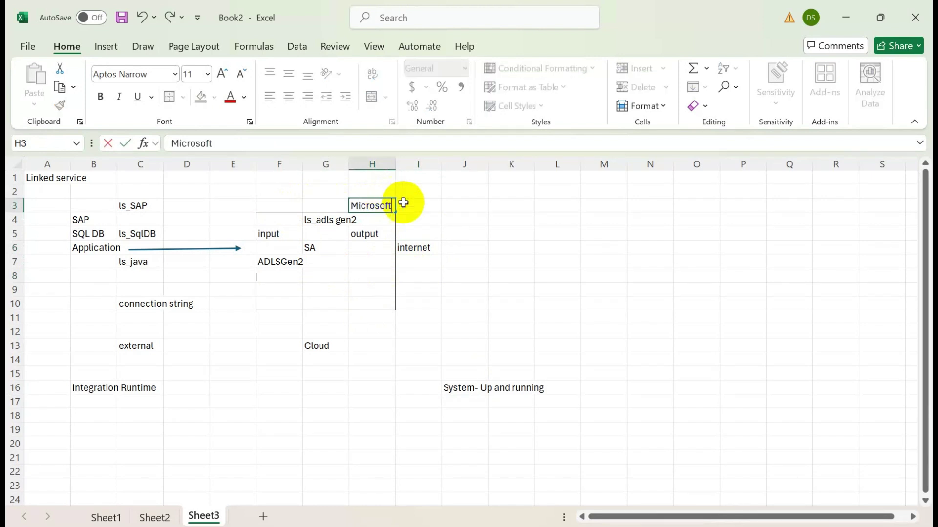
pyautogui.click(404, 204)
pyautogui.click(389, 247)
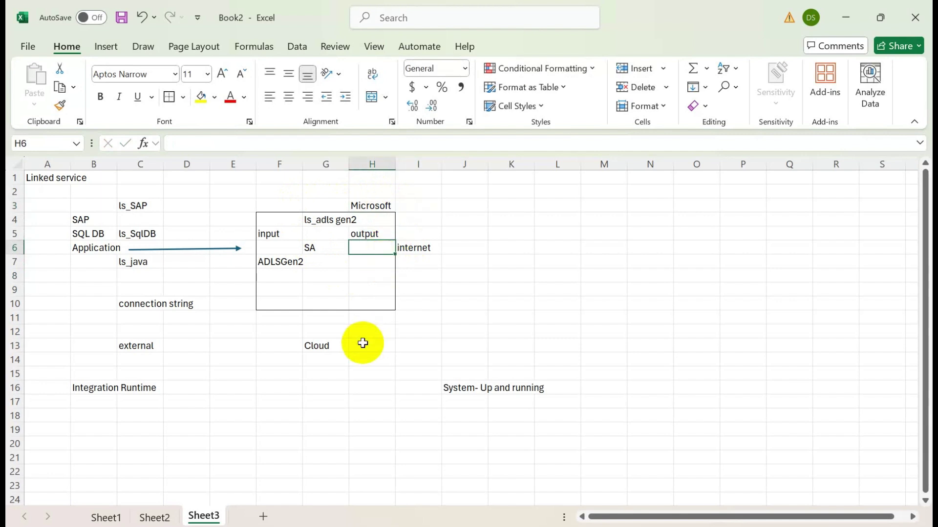
pyautogui.moveTo(283, 234); pyautogui.dragTo(374, 234)
pyautogui.click(376, 208)
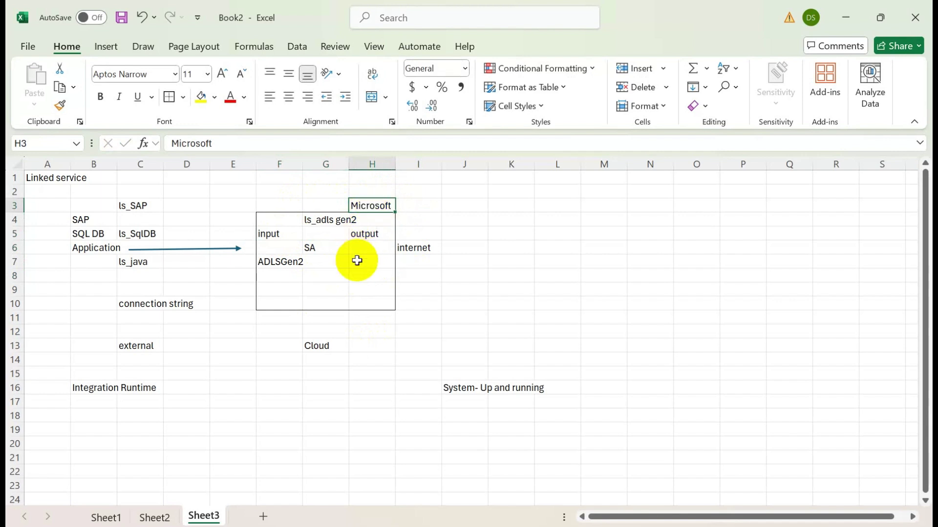
pyautogui.click(468, 390)
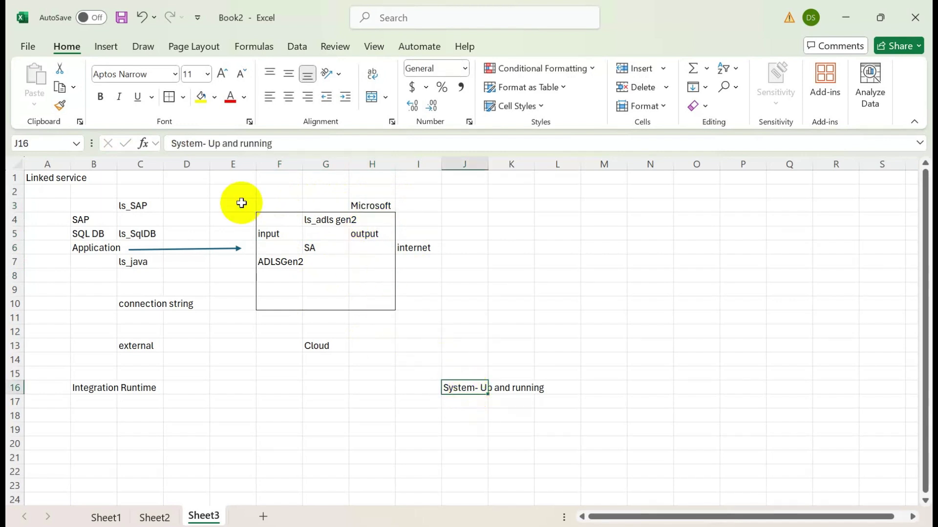
pyautogui.click(100, 391)
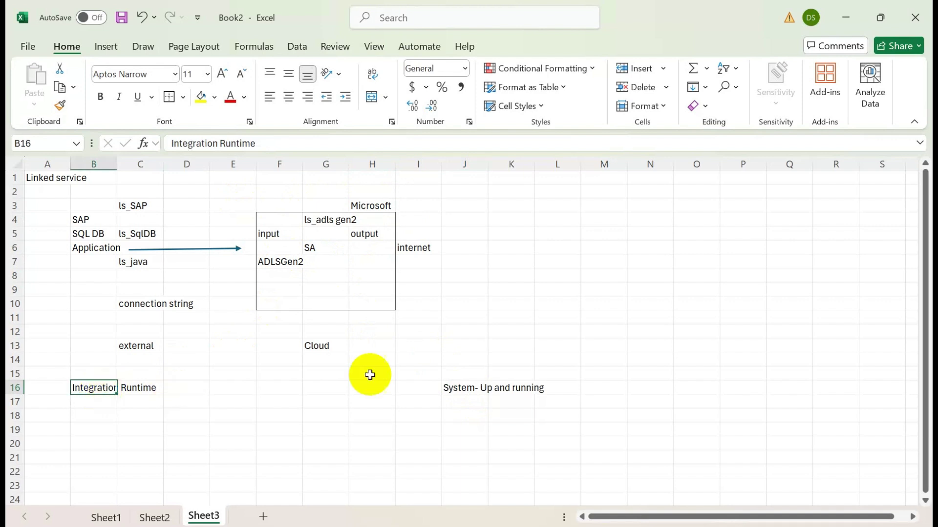
# Step: Enter the note "platform where u can run the jobs" in cell K13
pyautogui.doubleClick(521, 344)
pyautogui.write('pla')
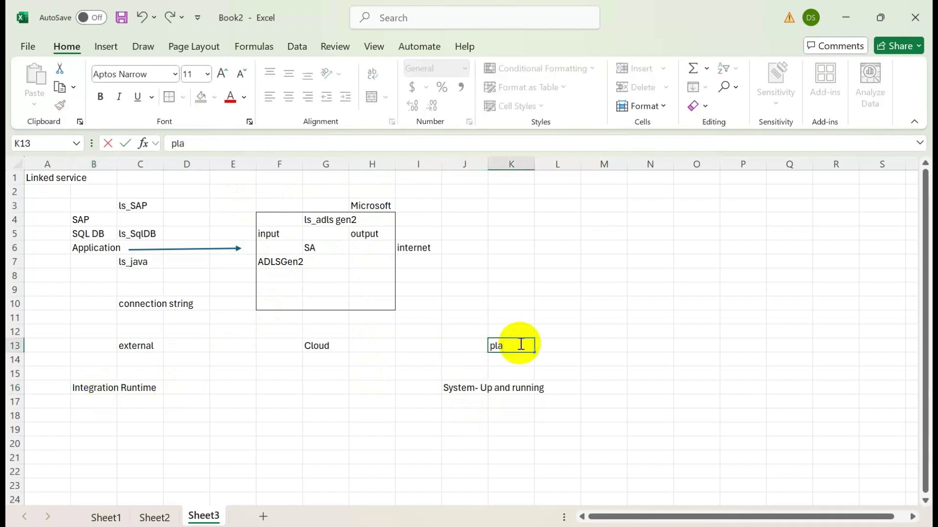
pyautogui.write('tform where u')
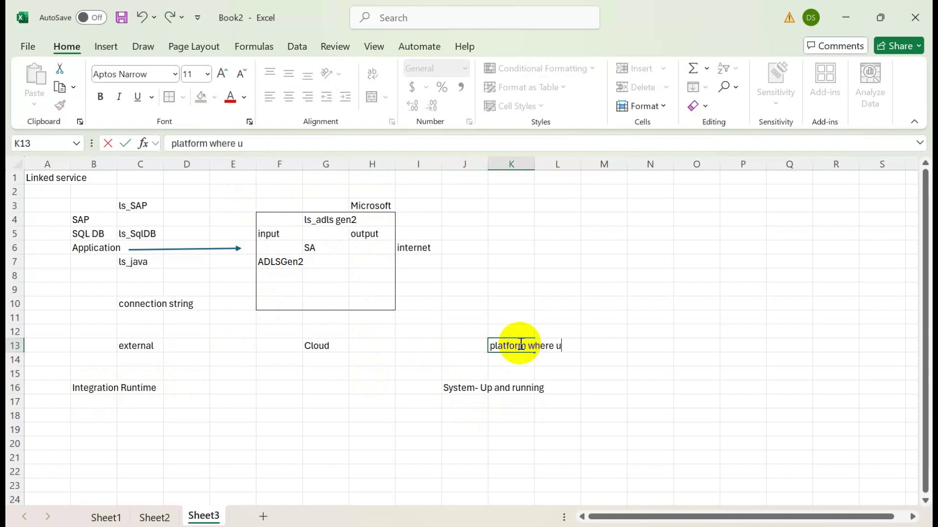
pyautogui.write(' can e')
pyautogui.press('BackSpace')
pyautogui.write('run the')
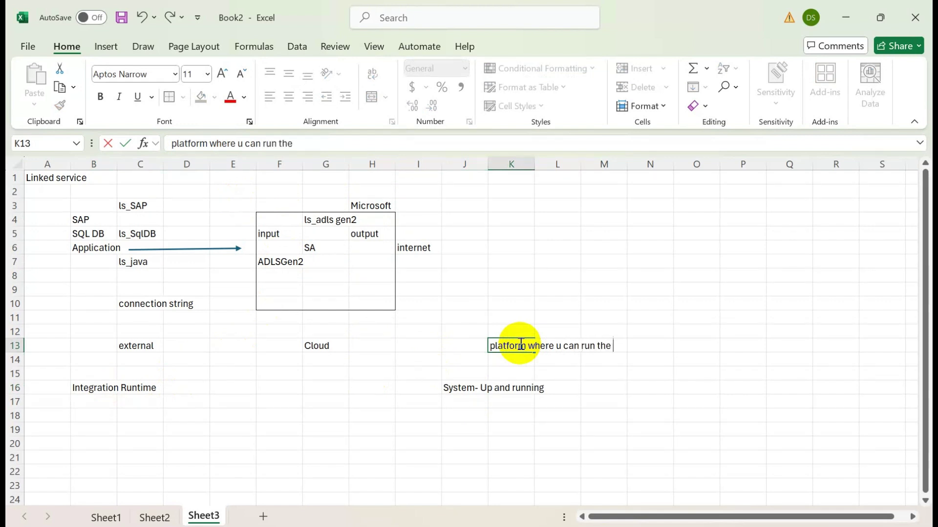
pyautogui.write(' jobs')
pyautogui.click(272, 234)
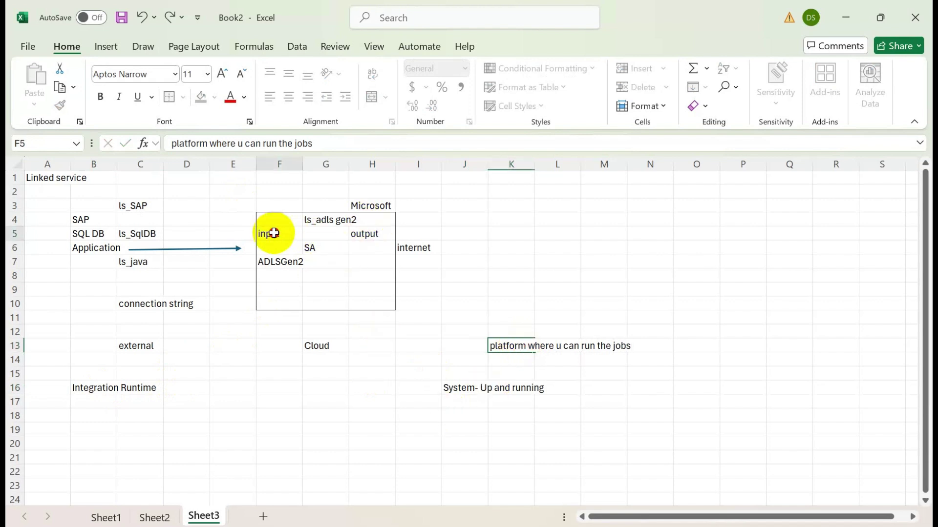
# Step: Enter "Auto resolve IR" in cell K6 and "Azure" in cell M6
pyautogui.click(374, 239)
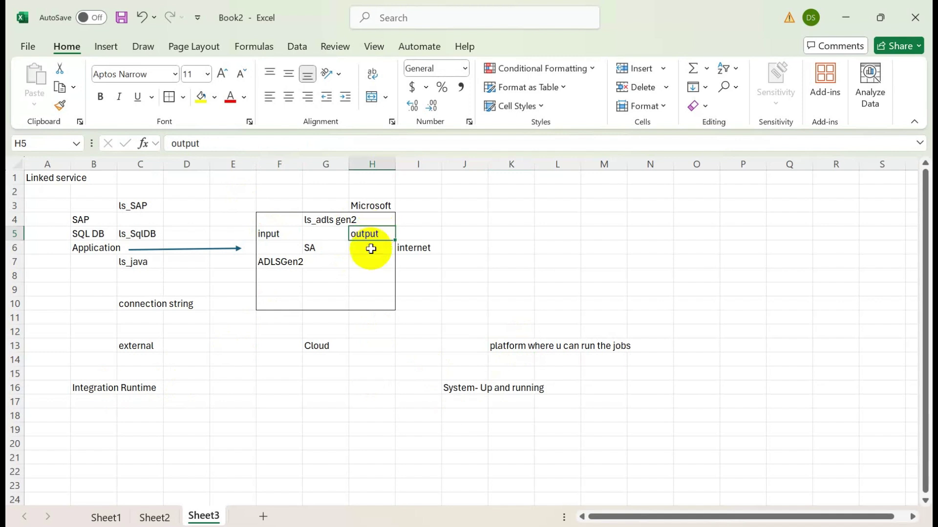
pyautogui.moveTo(263, 211)
pyautogui.mouseDown()
pyautogui.moveTo(368, 264)
pyautogui.moveTo(378, 304)
pyautogui.mouseUp()
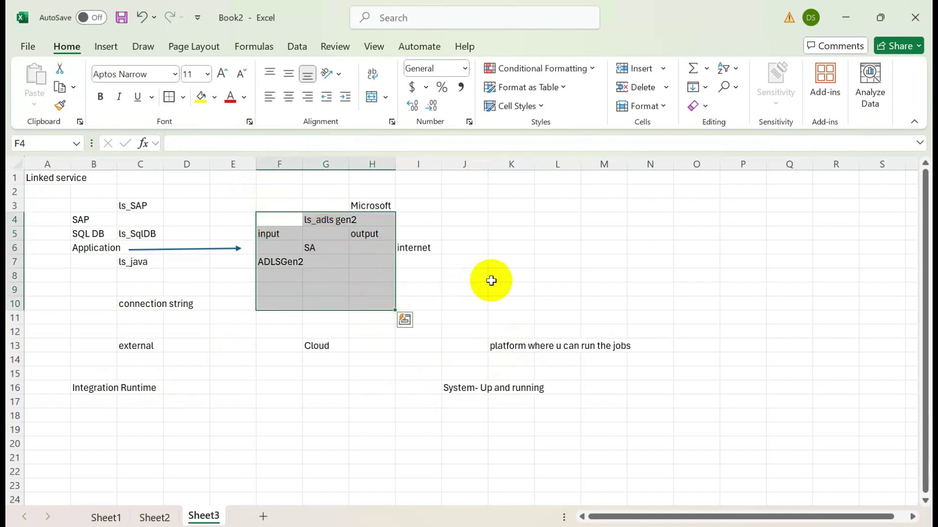
pyautogui.click(519, 248)
pyautogui.write('Au')
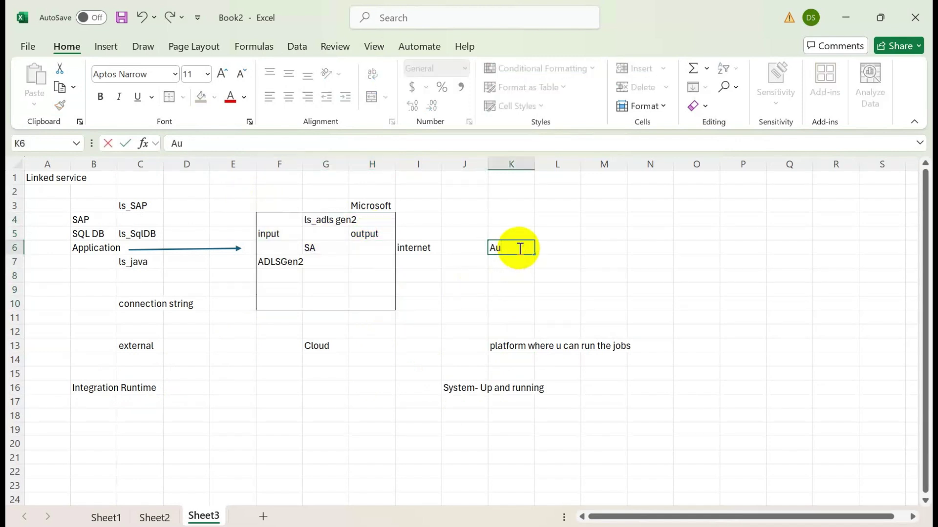
pyautogui.write('to resolve IR')
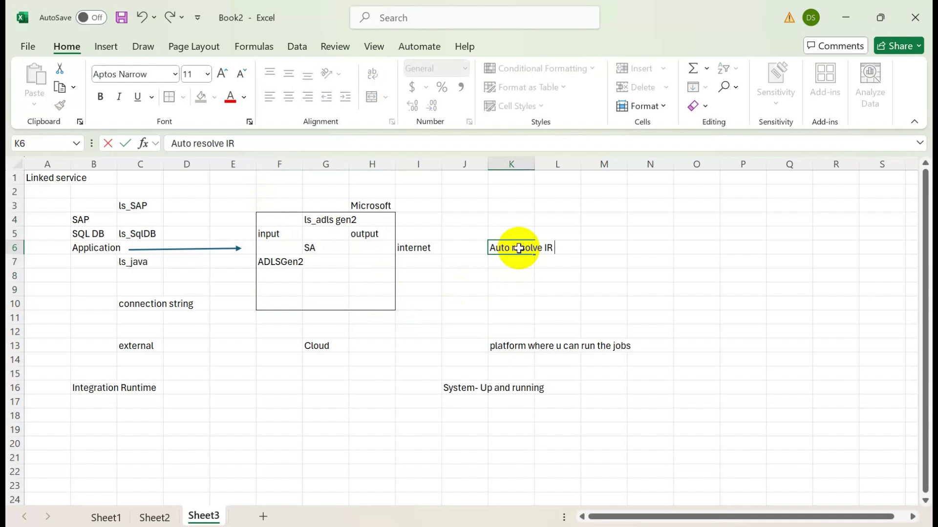
pyautogui.press('Tab')
pyautogui.press('Tab')
pyautogui.write('Azure')
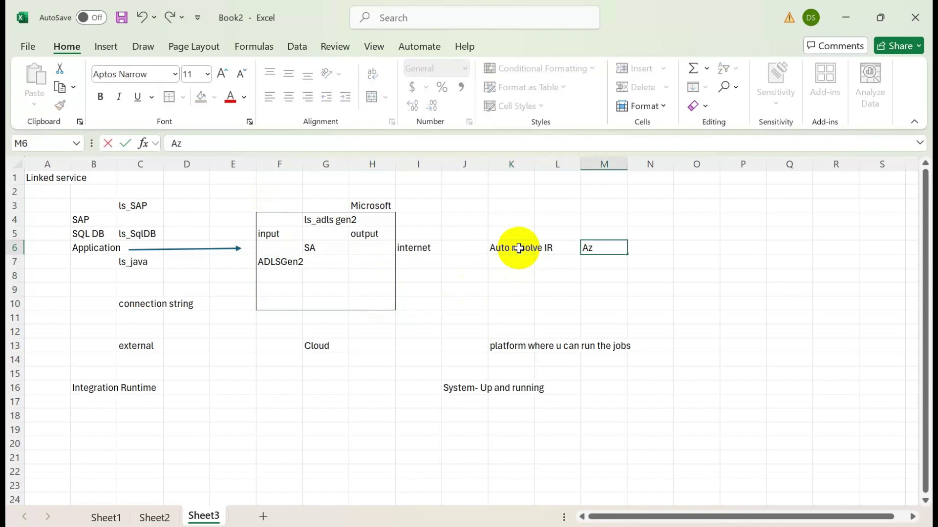
pyautogui.click(313, 234)
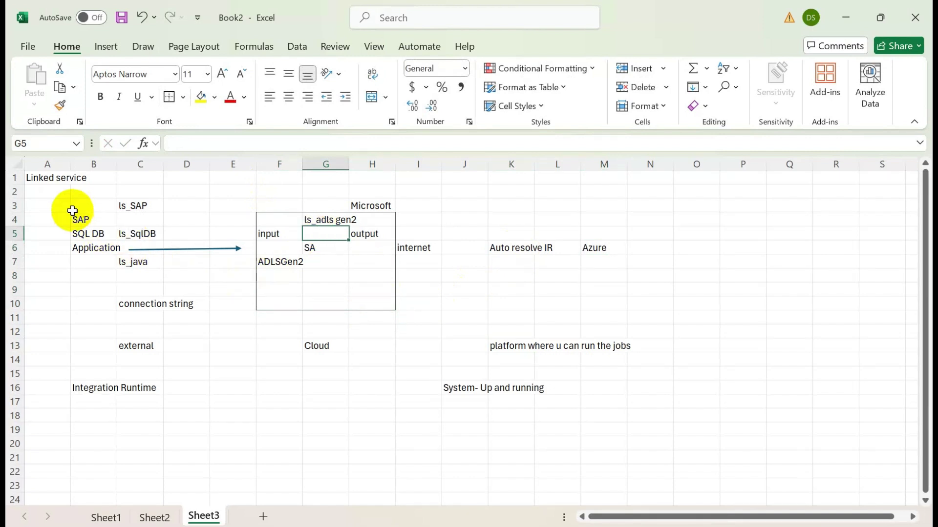
pyautogui.moveTo(47, 206); pyautogui.dragTo(140, 264)
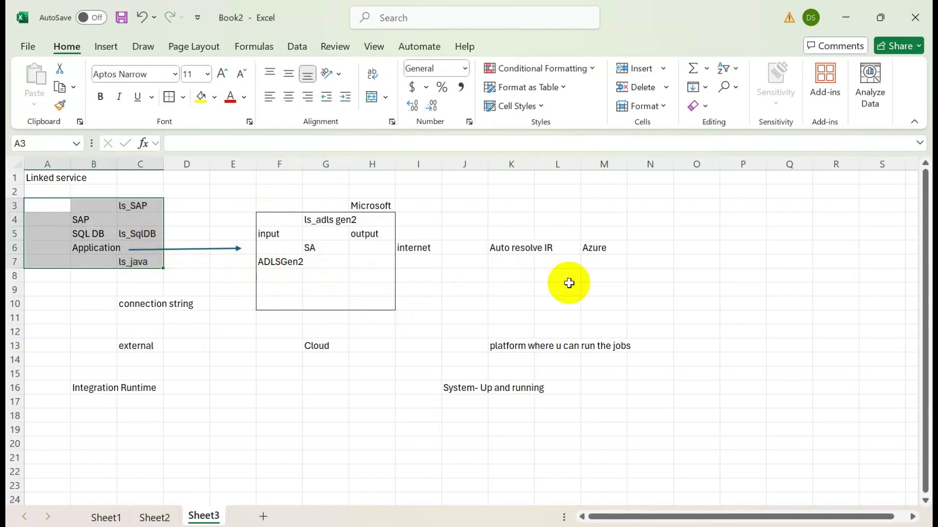
pyautogui.click(522, 250)
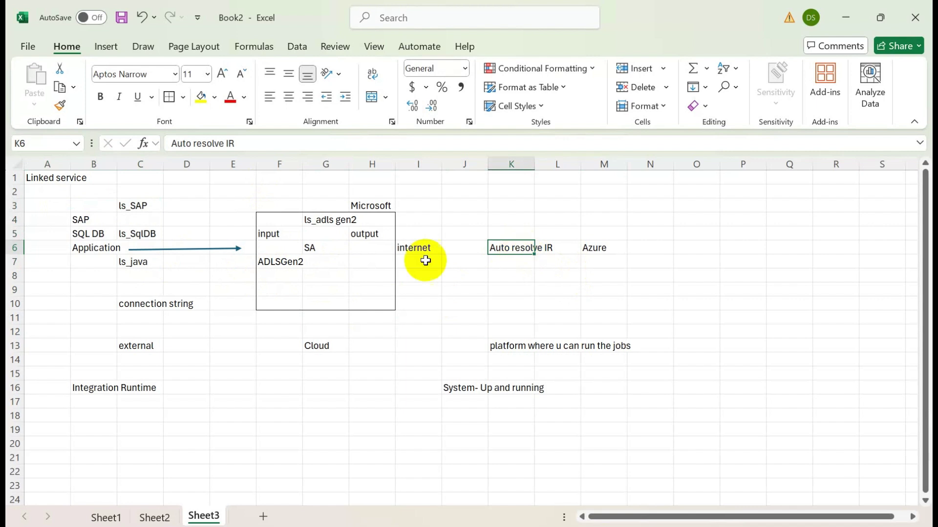
pyautogui.moveTo(61, 205); pyautogui.dragTo(168, 266)
# Step: Enter "Self-hosted IR" in cell K8, below the "Auto resolve IR" note
pyautogui.click(510, 278)
pyautogui.write('S')
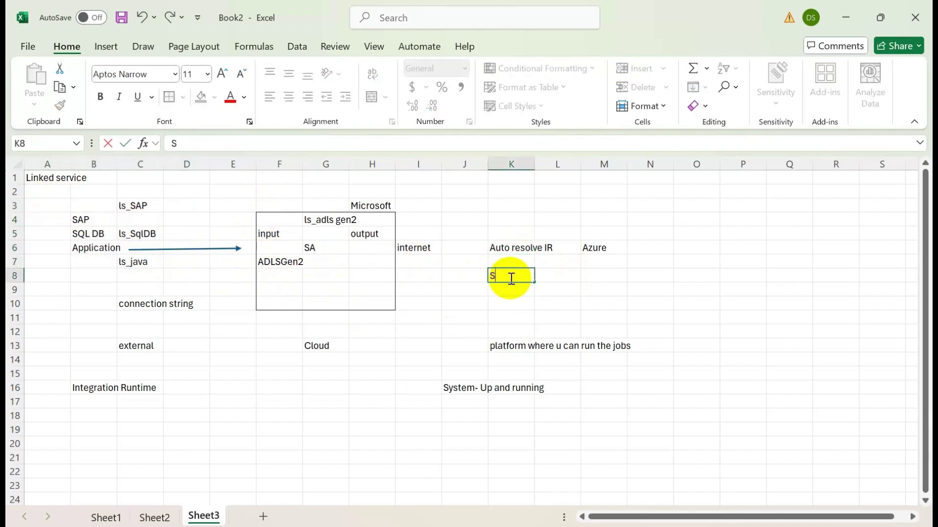
pyautogui.write('elf-hosted IR')
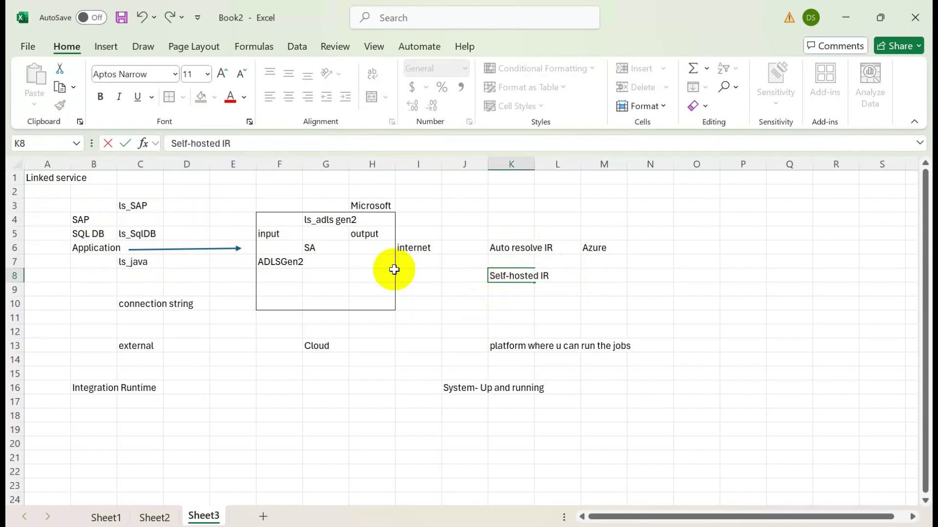
pyautogui.click(76, 216)
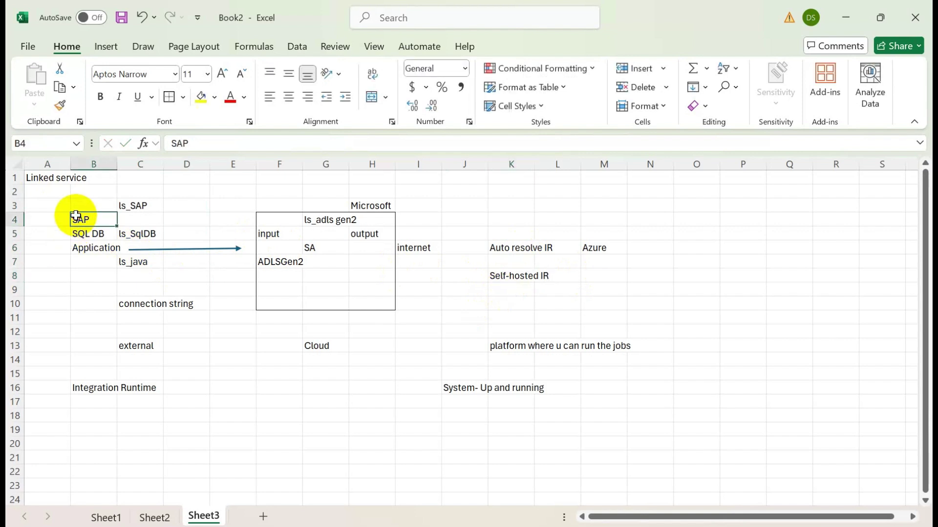
pyautogui.click(92, 235)
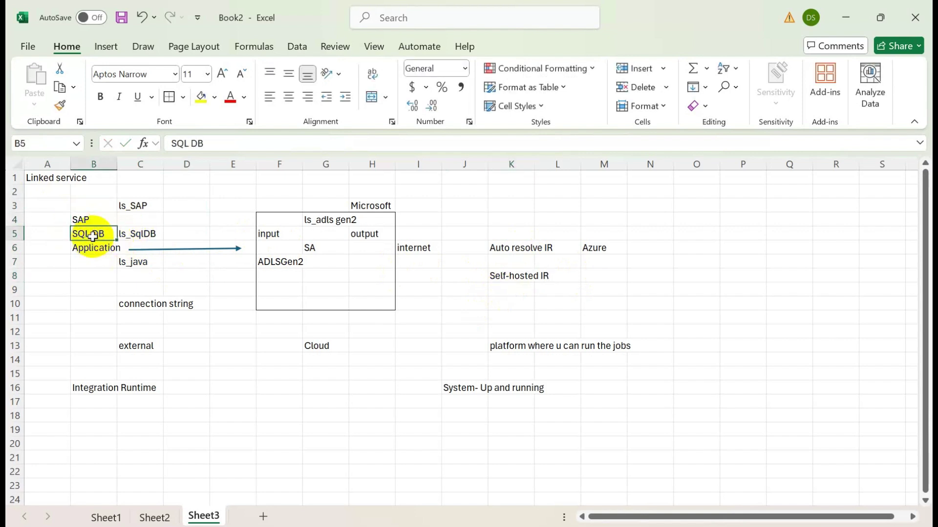
pyautogui.click(513, 274)
pyautogui.click(512, 249)
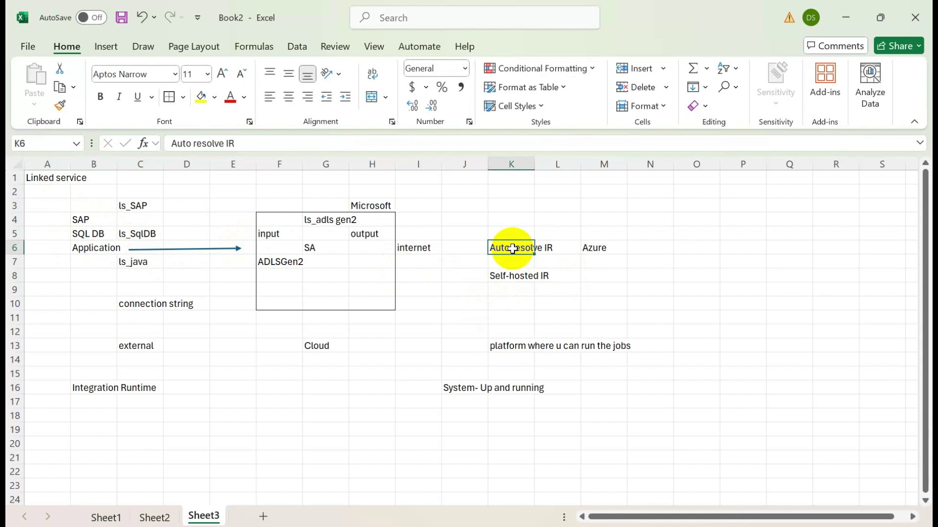
pyautogui.click(522, 276)
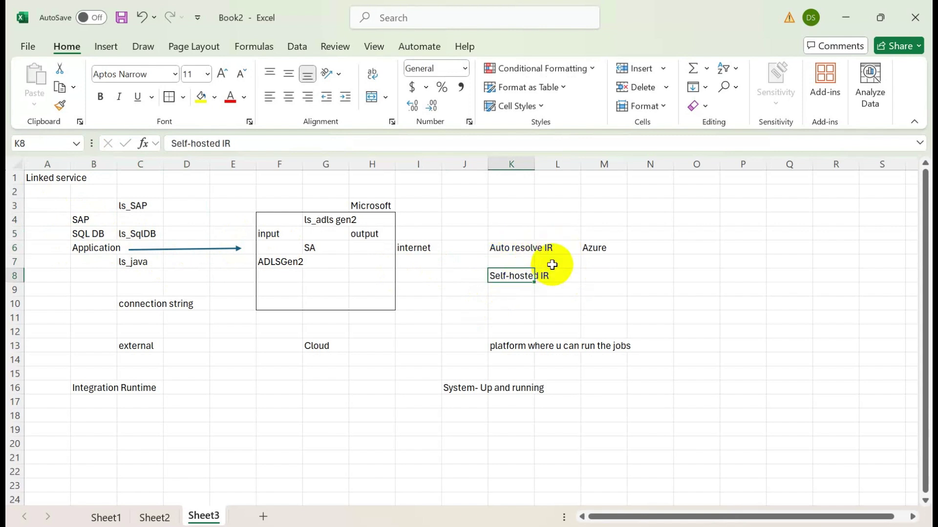
# Step: Switch to Azure Data Factory and enable interactive authoring in the virtual network settings of AutoResolveIntegrationRuntime, applying the change
pyautogui.hotkey('alt', 'Tab')
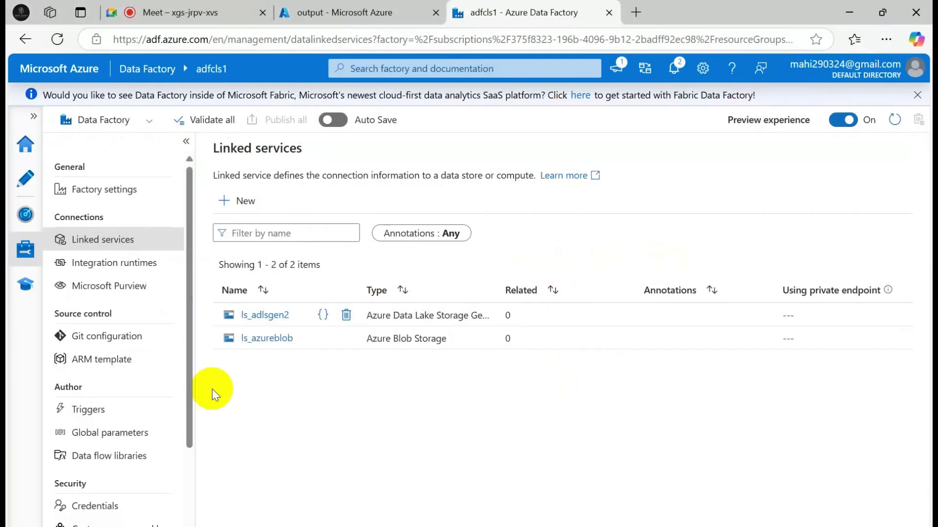
pyautogui.click(124, 266)
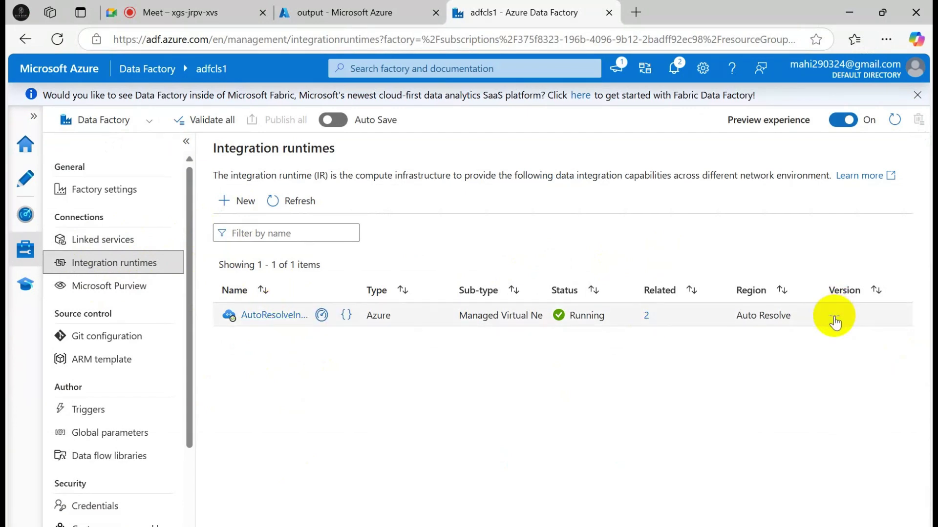
pyautogui.click(263, 316)
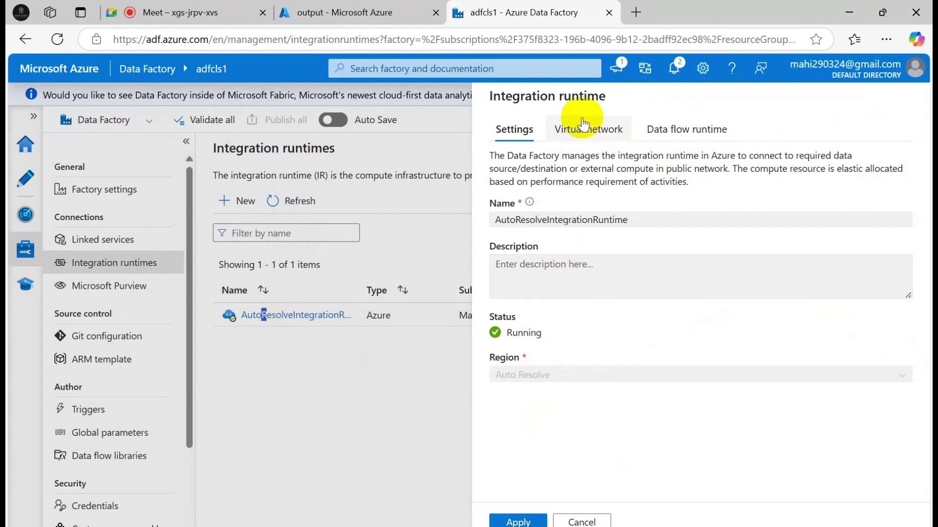
pyautogui.click(582, 135)
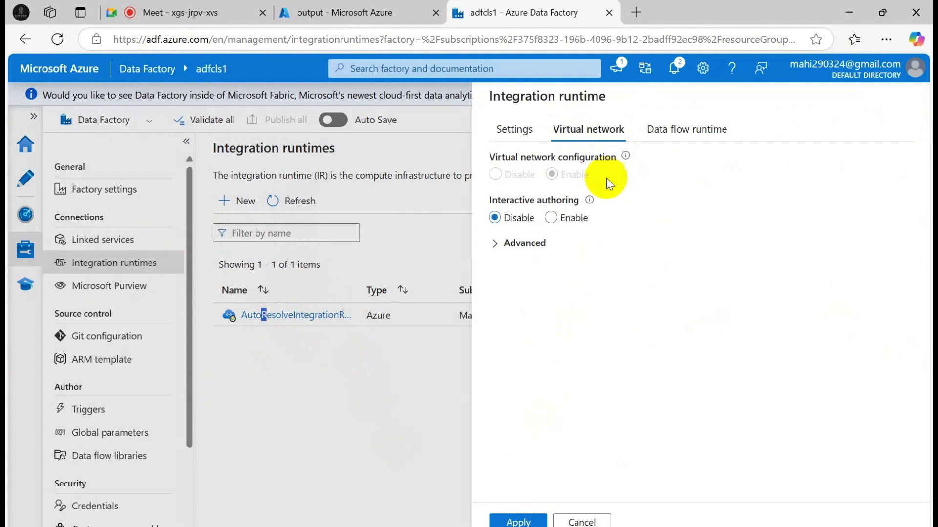
pyautogui.click(554, 219)
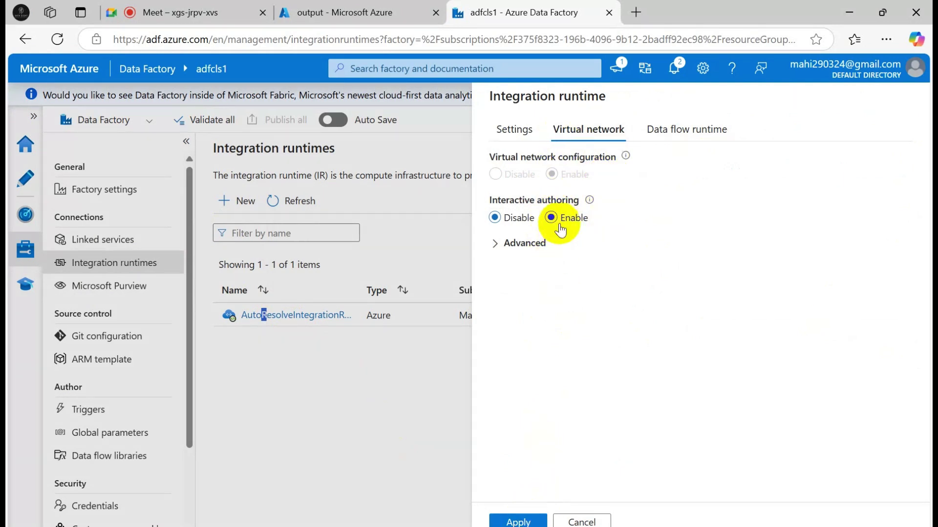
pyautogui.click(553, 219)
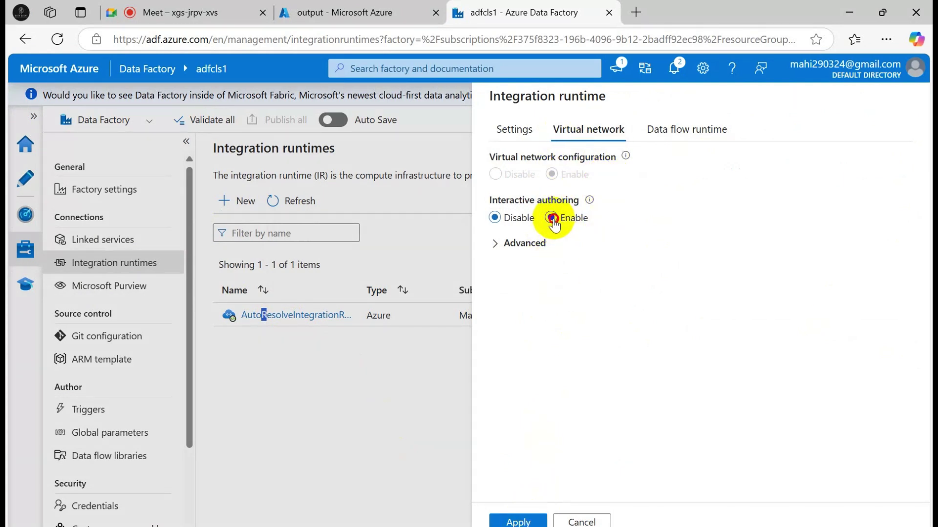
pyautogui.click(522, 521)
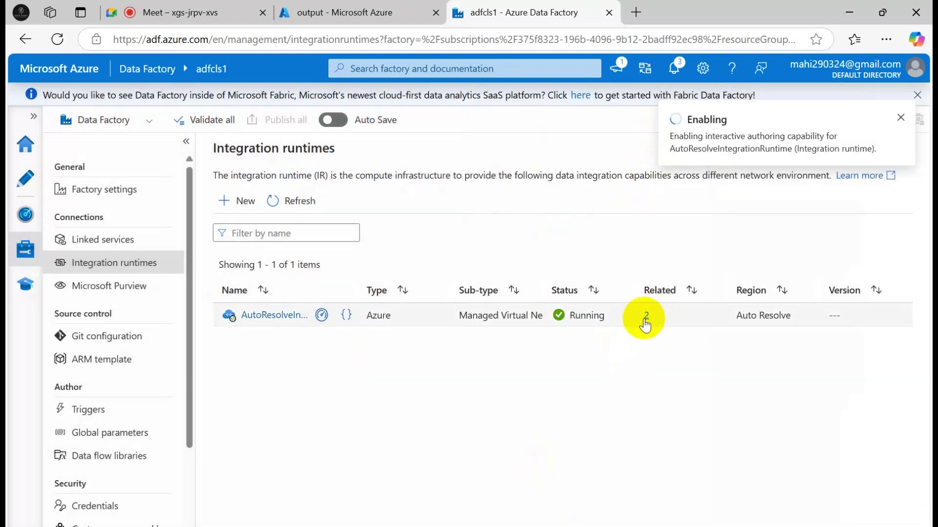
# Step: Check which linked services use AutoResolveIntegrationRuntime, and open the factory's authoring workspace
pyautogui.click(646, 317)
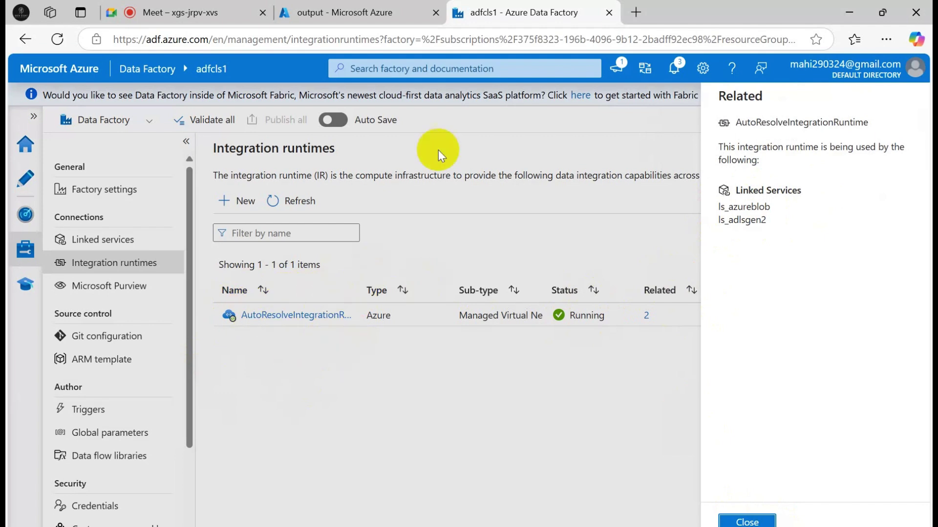
pyautogui.click(742, 522)
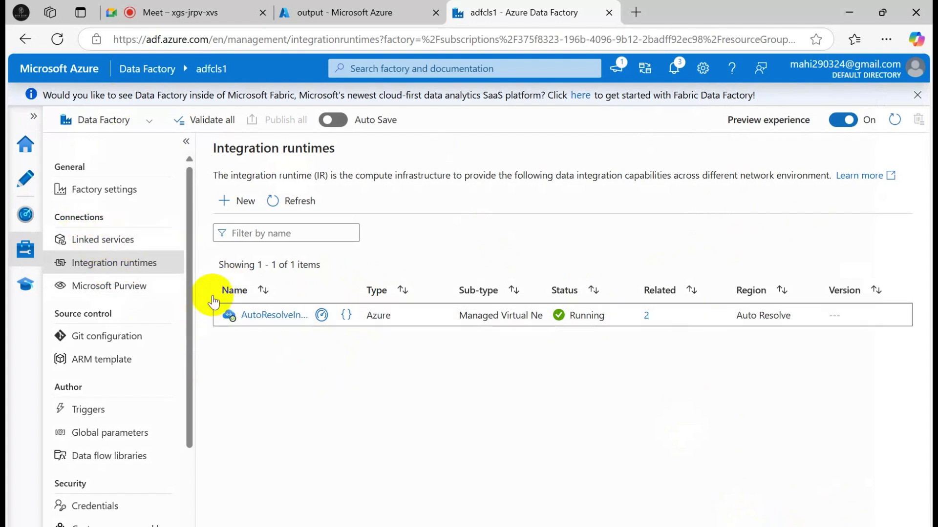
pyautogui.click(23, 187)
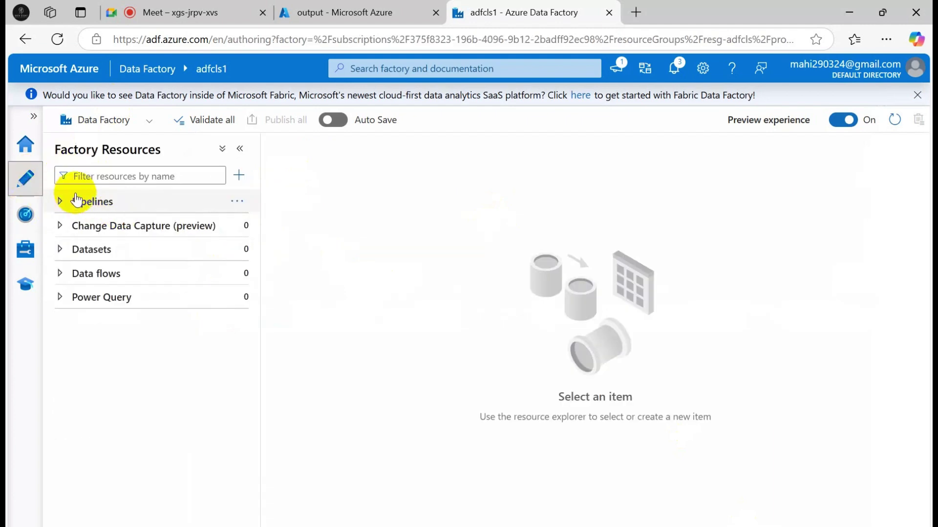
# Step: Switch to Excel and enter "Step 4" in cell A4 and "Create pipelines" in cell B4 of Sheet2
pyautogui.hotkey('alt', 'Tab')
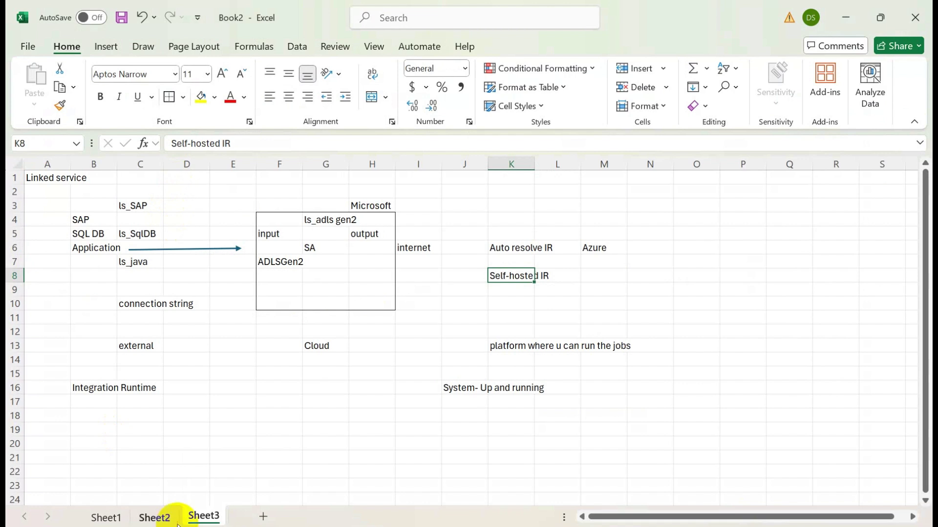
pyautogui.click(154, 517)
pyautogui.click(47, 218)
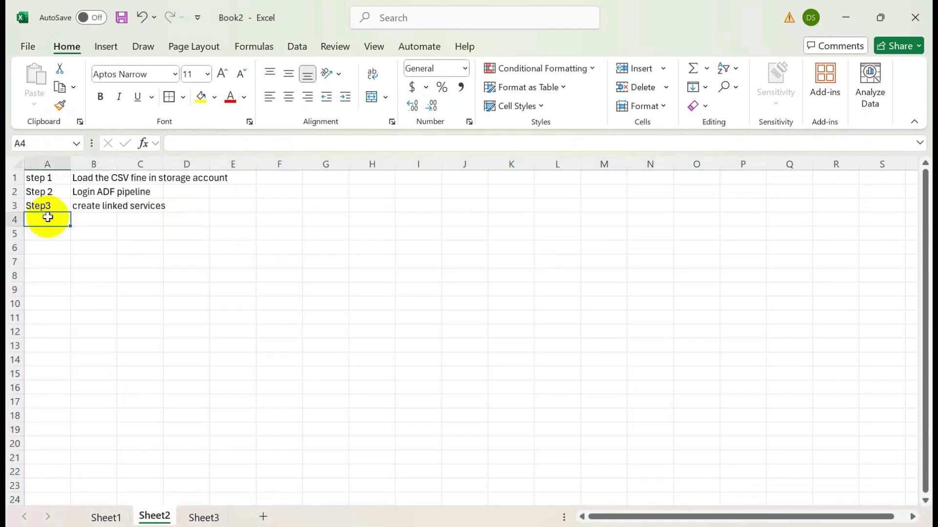
pyautogui.write('Step 4')
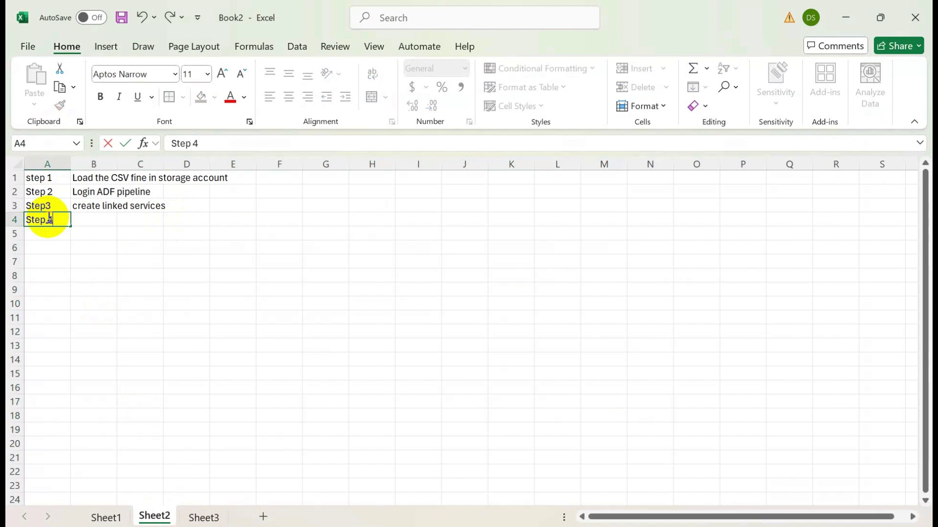
pyautogui.press('Tab')
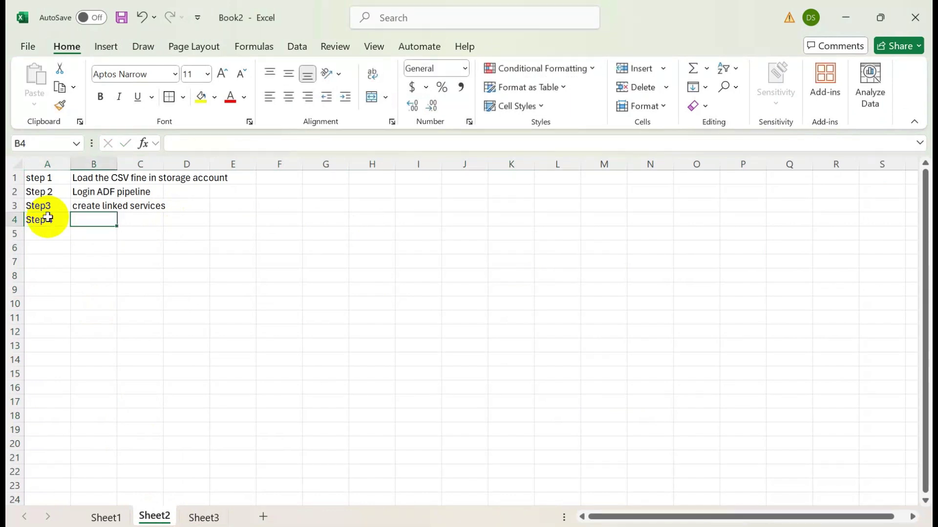
pyautogui.write('Pipl')
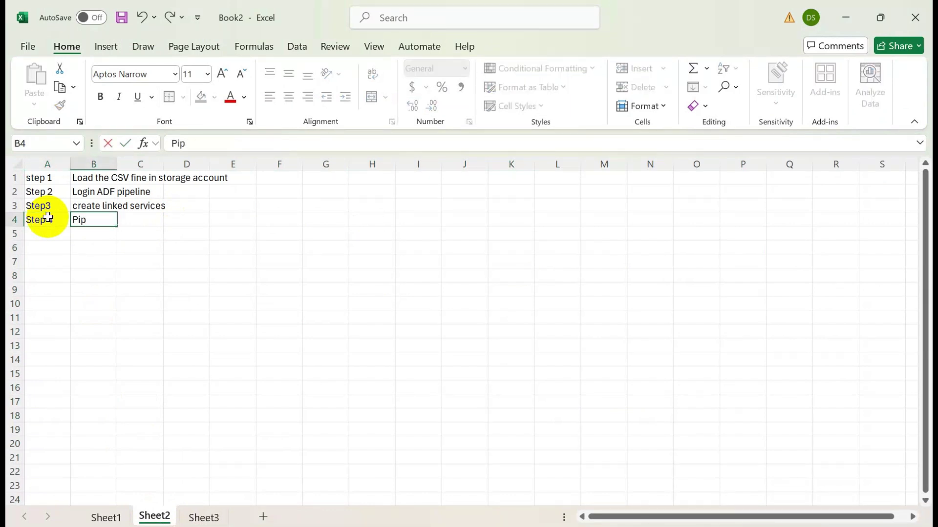
pyautogui.press('BackSpace')
pyautogui.press('BackSpace')
pyautogui.press('BackSpace')
pyautogui.write('C')
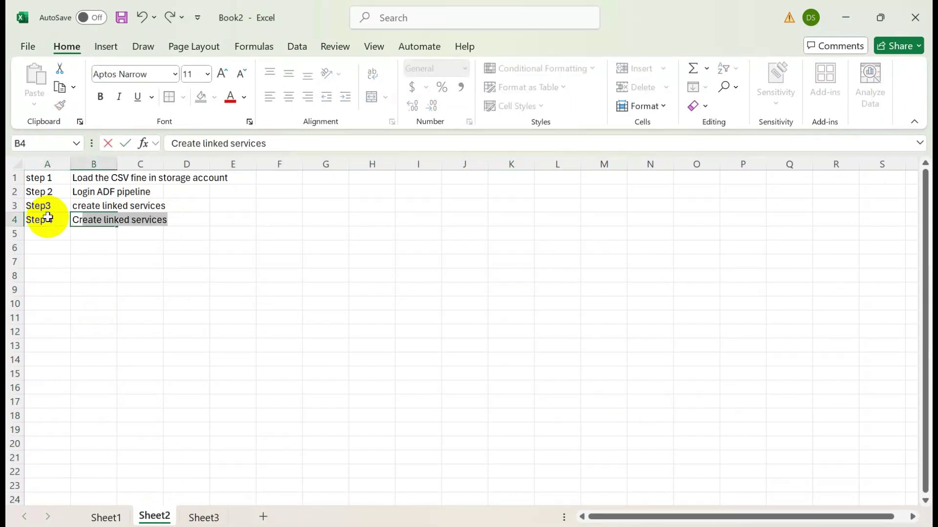
pyautogui.write('reate pipe')
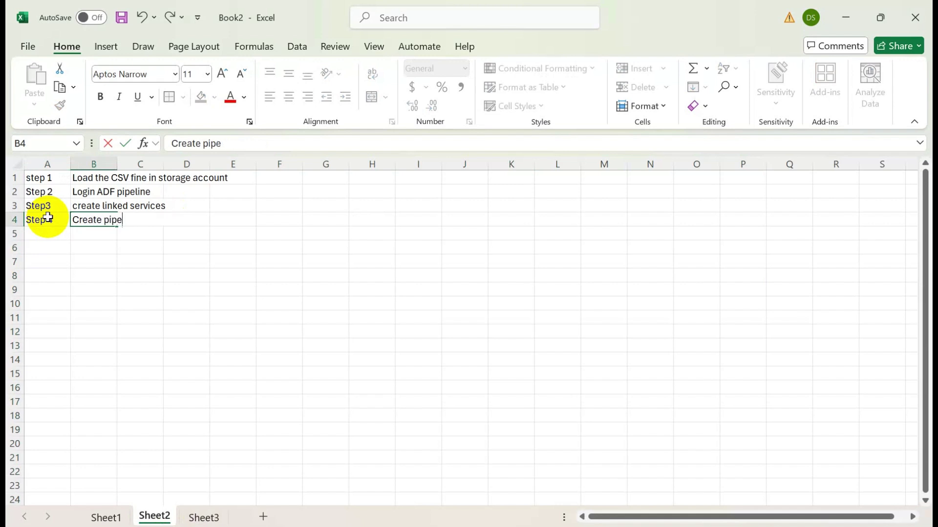
pyautogui.write('lines')
# Step: Switch to Azure Data Factory and create a new pipeline named pl_salesdata
pyautogui.hotkey('alt', 'Tab')
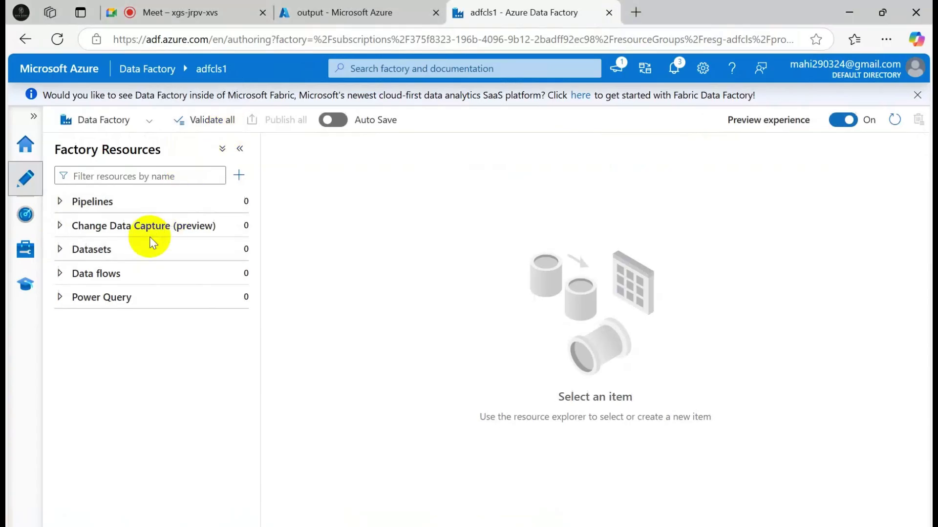
pyautogui.click(239, 202)
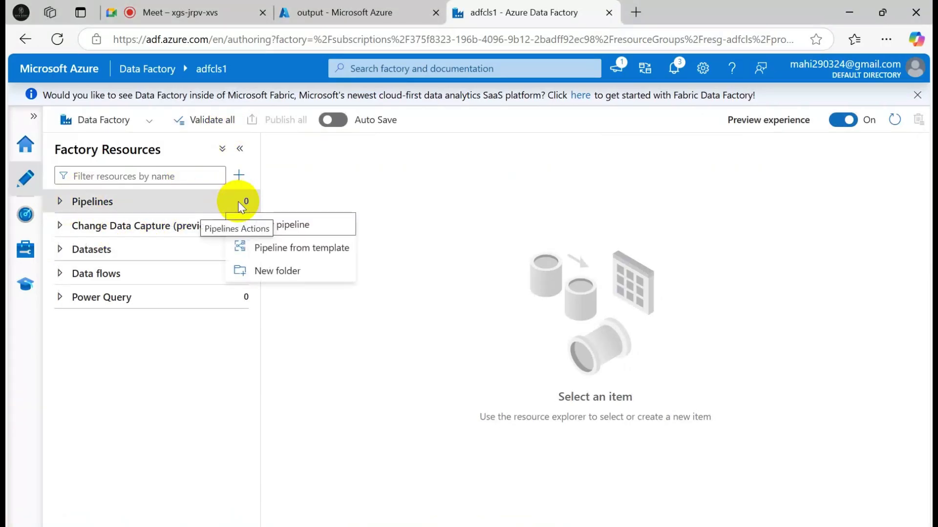
pyautogui.click(270, 227)
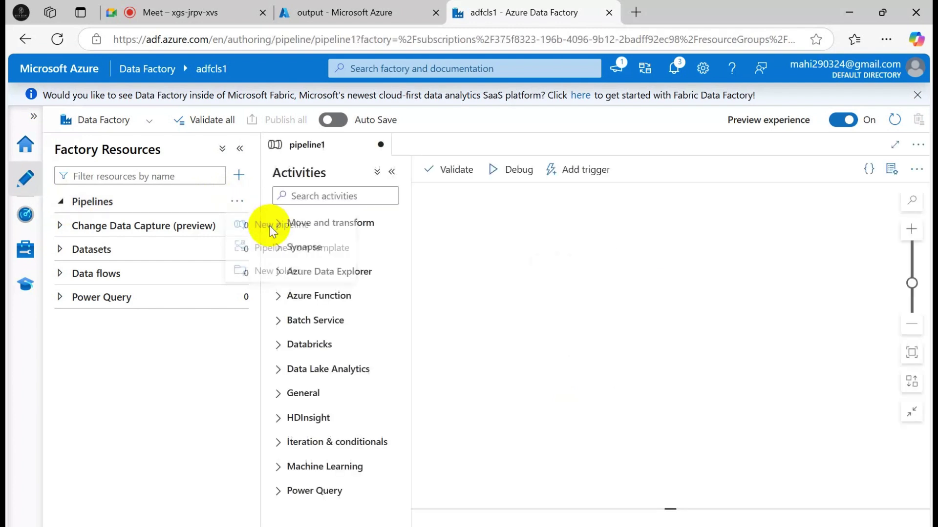
pyautogui.click(766, 273)
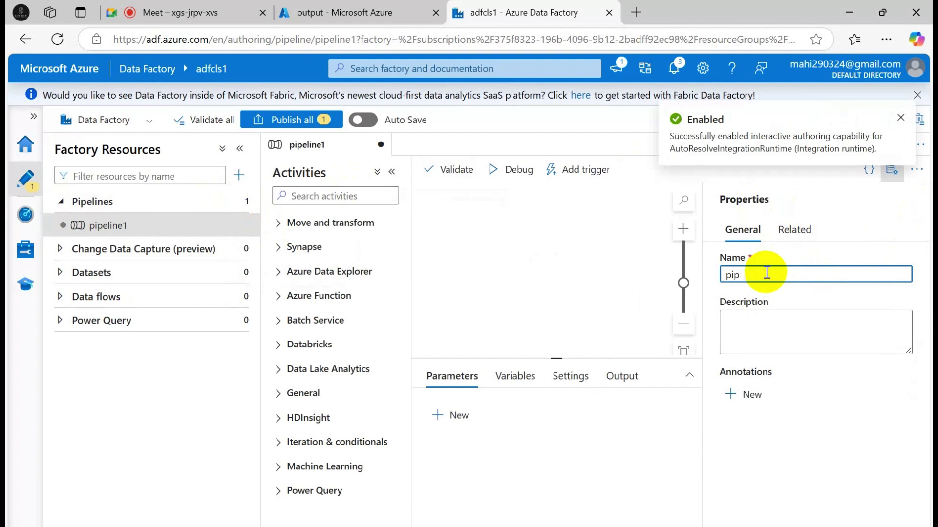
pyautogui.press('BackSpace')
pyautogui.write('l_sale')
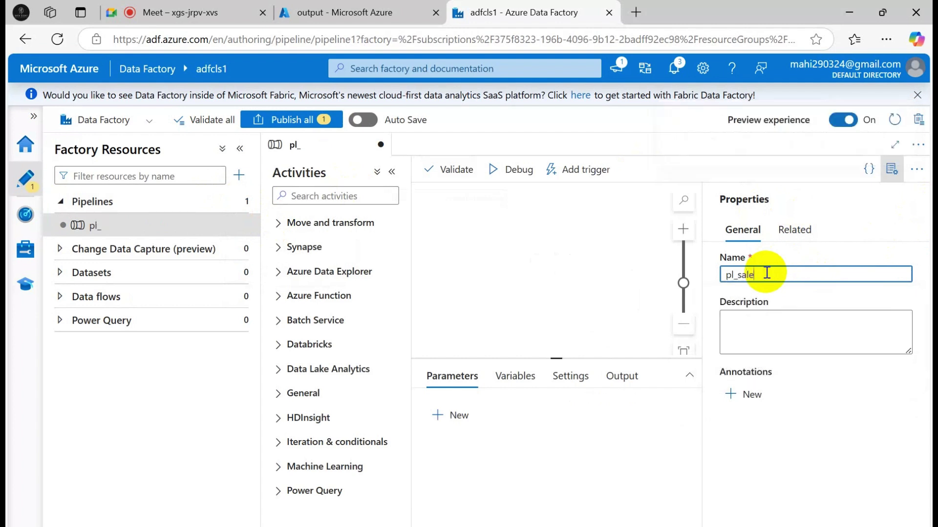
pyautogui.write('sdata')
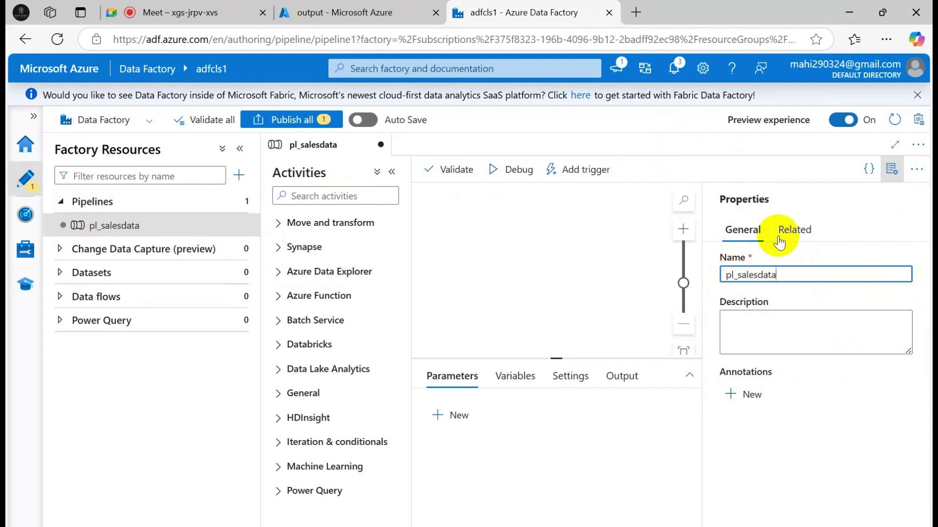
# Step: Give the pipeline the description "Sales Data" and close its properties
pyautogui.click(750, 327)
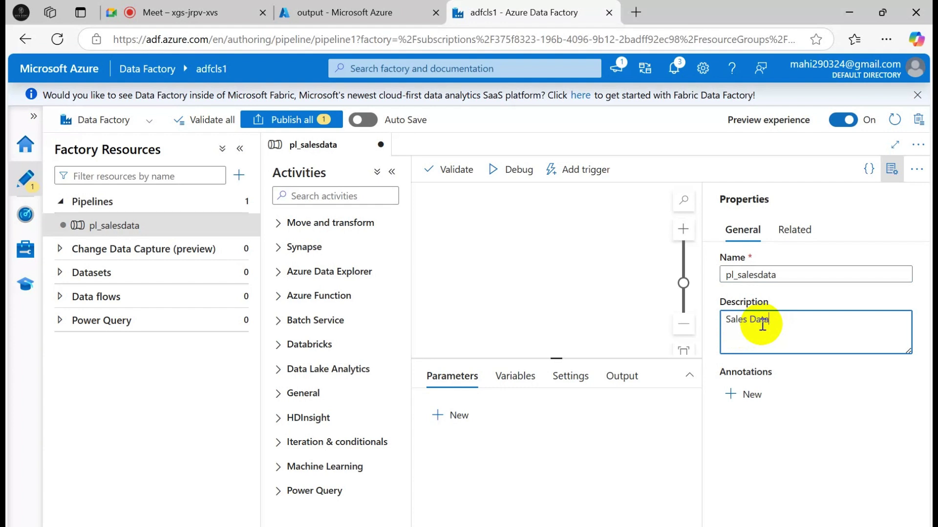
pyautogui.click(550, 282)
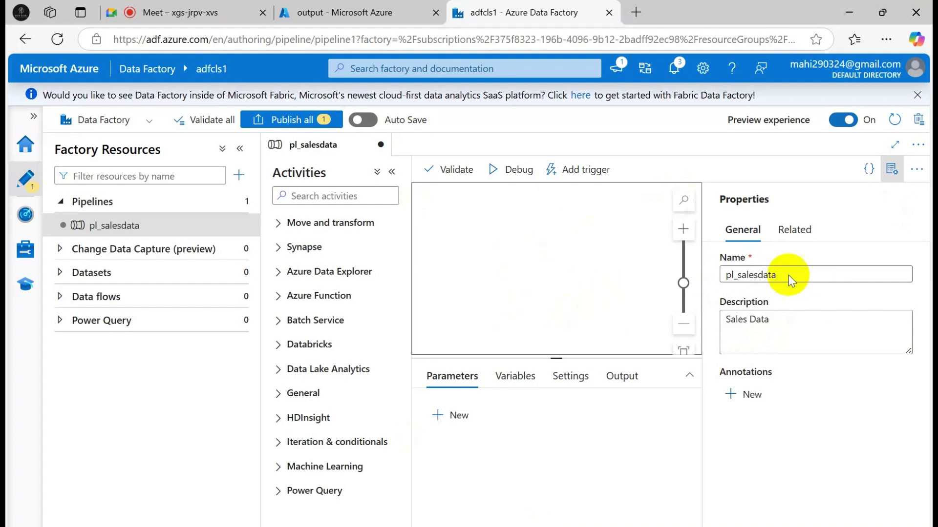
pyautogui.click(892, 169)
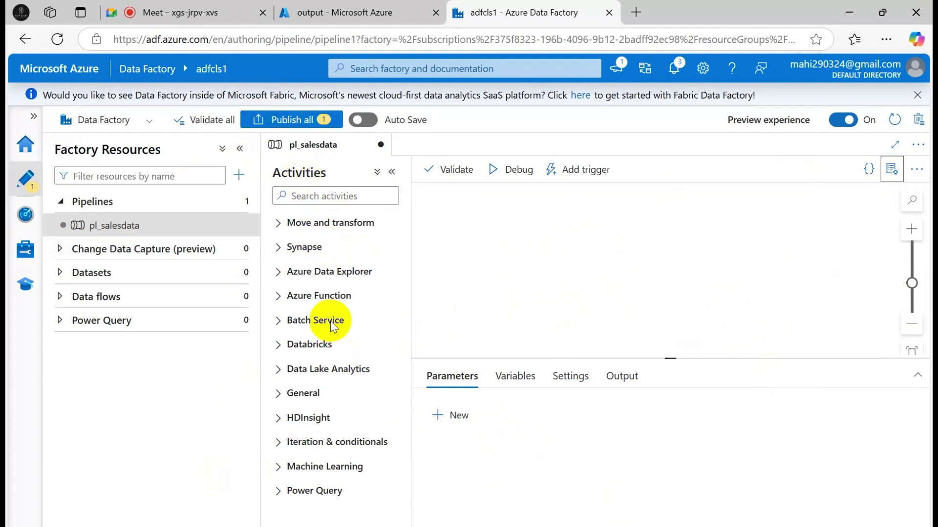
# Step: Switch to the Book2 workbook in Excel and clear the contents of cells A1:P21 on Sheet3
pyautogui.moveTo(573, 526)
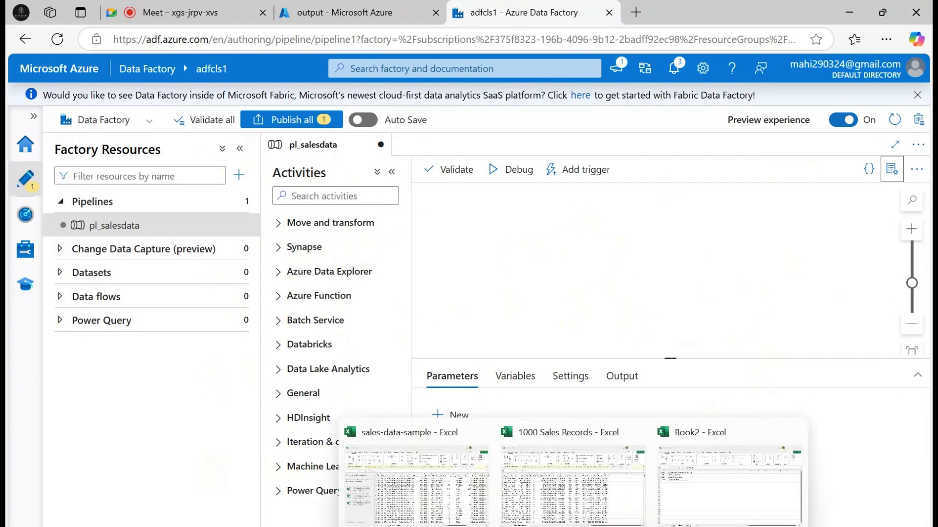
pyautogui.click(699, 473)
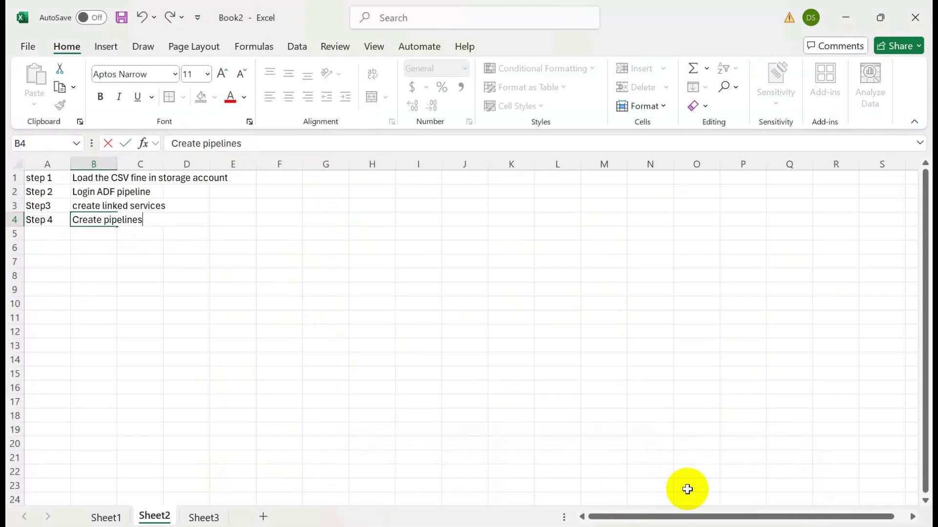
pyautogui.click(216, 516)
pyautogui.moveTo(726, 458); pyautogui.dragTo(7, 110)
pyautogui.press('Delete')
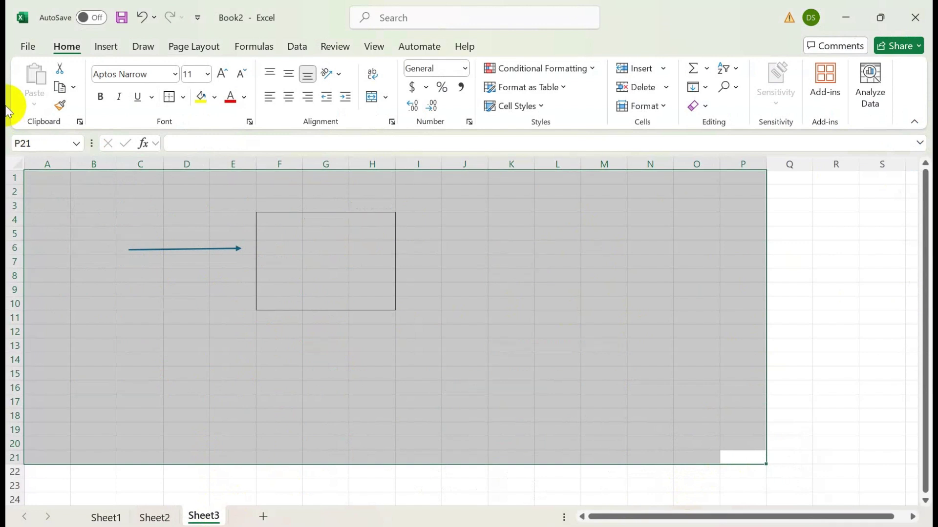
# Step: Enter "Pipeline" in cell K5 and "component" in cell K7 of Sheet3
pyautogui.moveTo(112, 205); pyautogui.dragTo(396, 342)
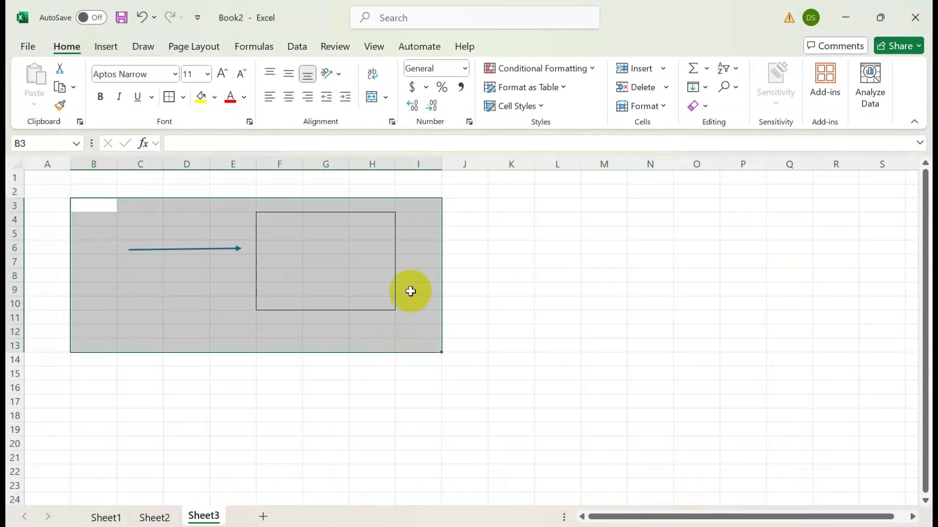
pyautogui.click(479, 254)
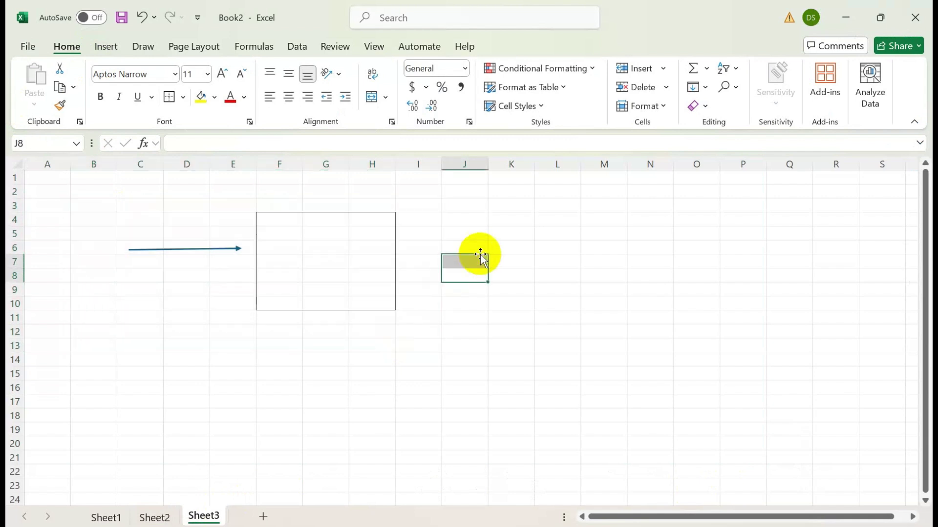
pyautogui.click(490, 232)
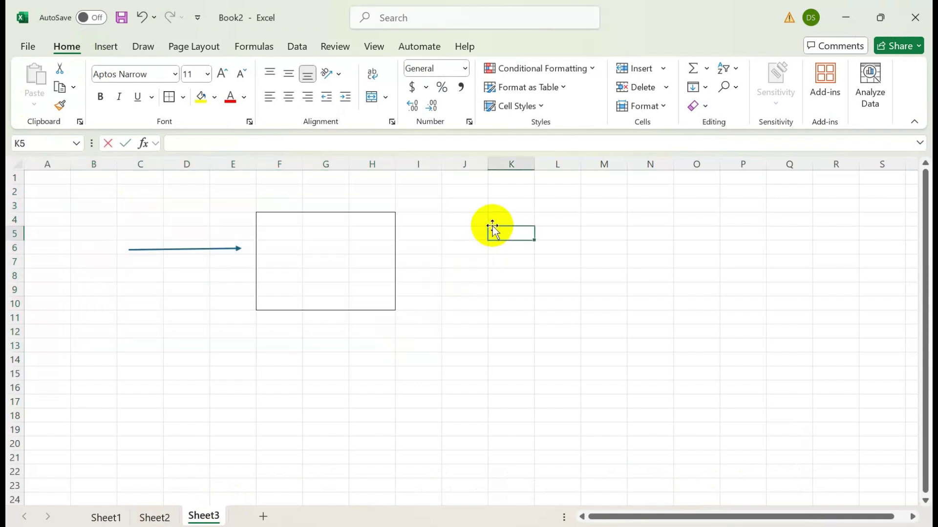
pyautogui.write('Pip')
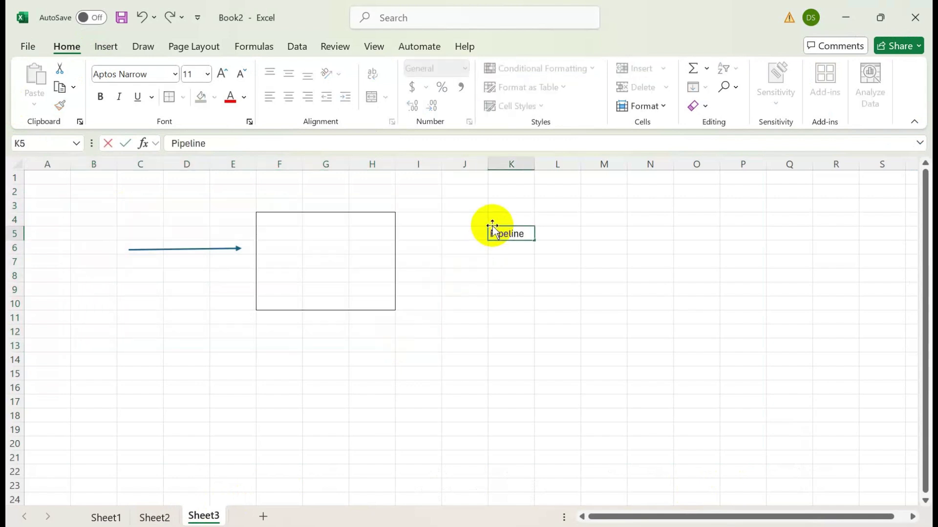
pyautogui.write('eline')
pyautogui.press('Return')
pyautogui.press('Return')
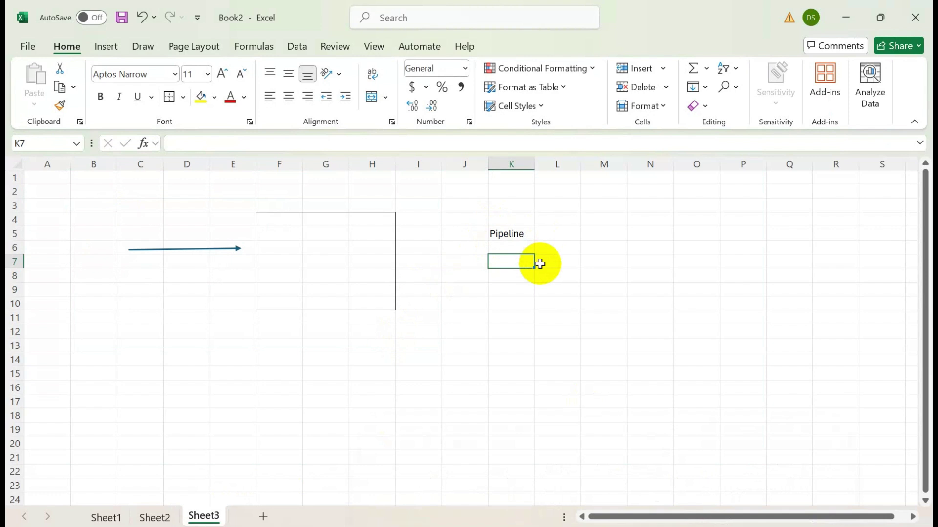
pyautogui.write('component')
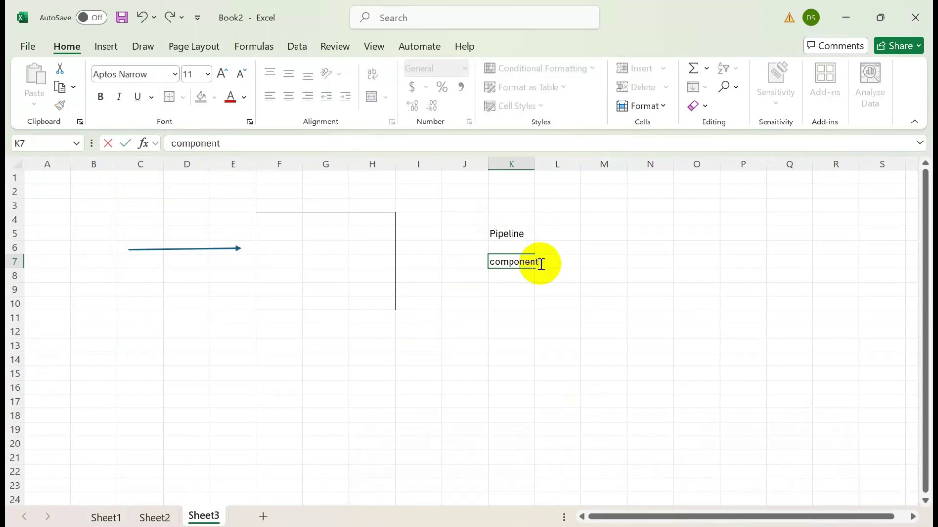
pyautogui.press('Return')
pyautogui.press('Return')
# Step: Enter "Linked services" in cell K9 and "Auto Resolve IR" in cell K10
pyautogui.write('Linked seriv')
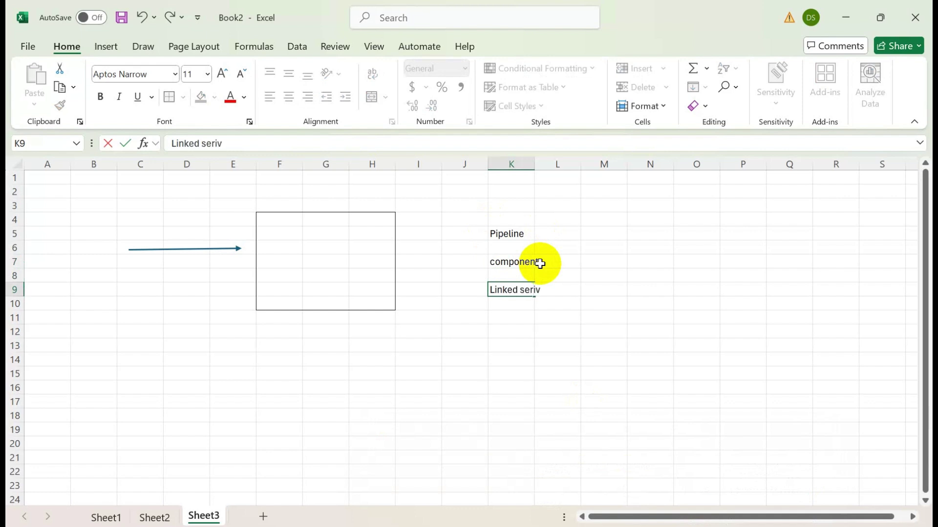
pyautogui.press('BackSpace')
pyautogui.press('BackSpace')
pyautogui.press('BackSpace')
pyautogui.write('rvice')
pyautogui.press('Return')
pyautogui.write('Aut')
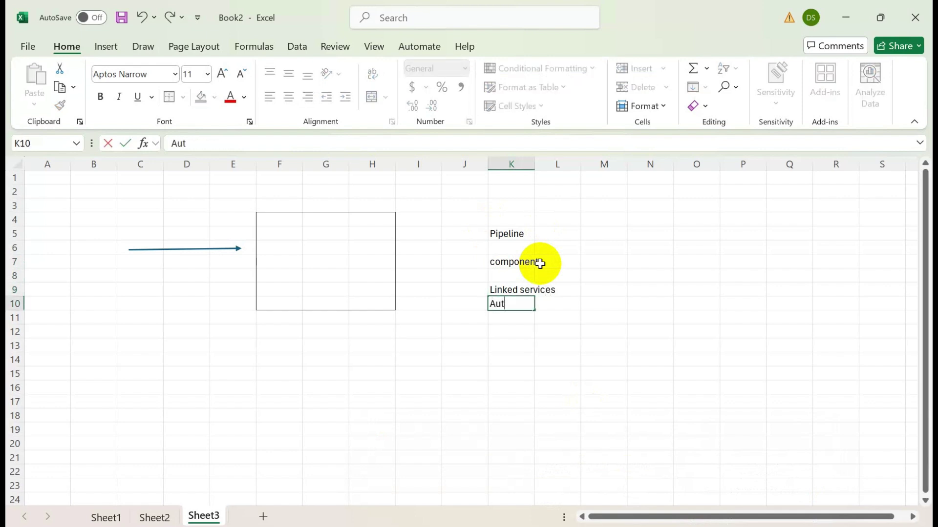
pyautogui.write('o Resolve IR')
pyautogui.press('Return')
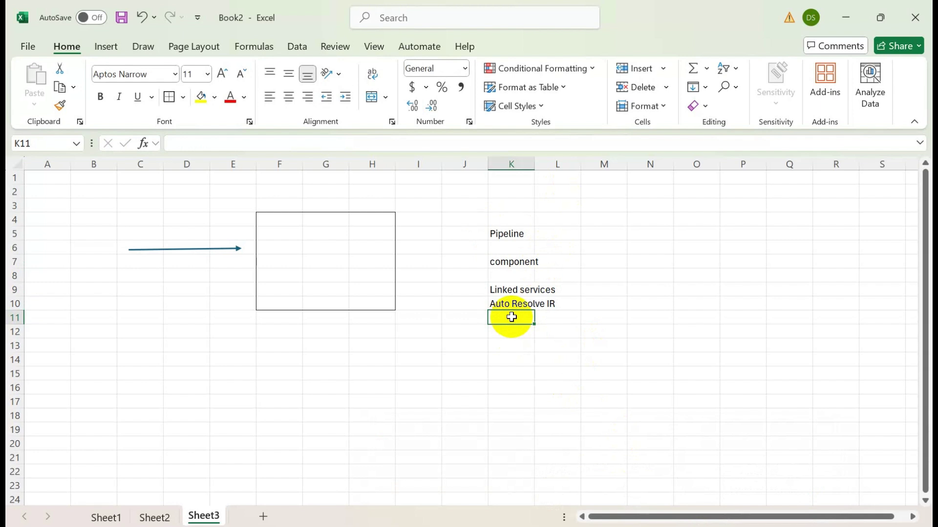
# Step: Complete the component list with "Activities" in K11, "Data Sets" in K12 and "Pipelines" in K13
pyautogui.write('Activities')
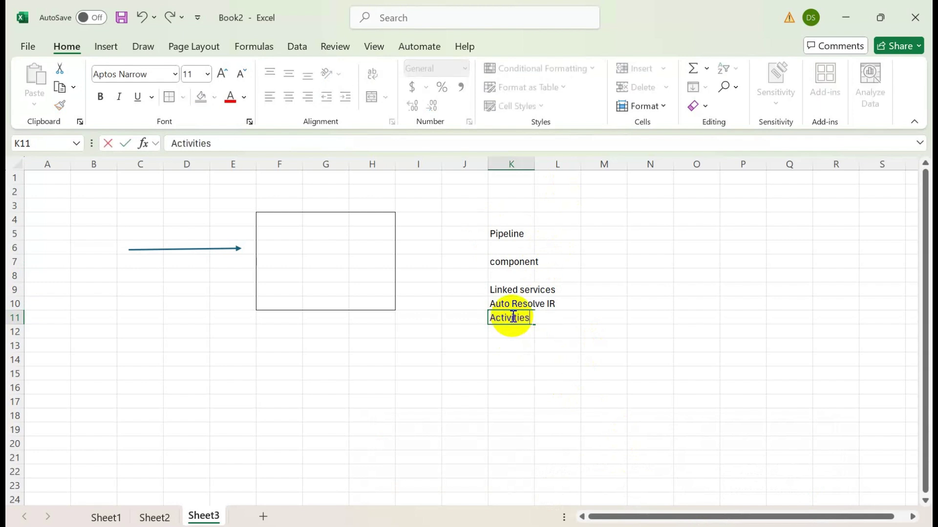
pyautogui.press('Return')
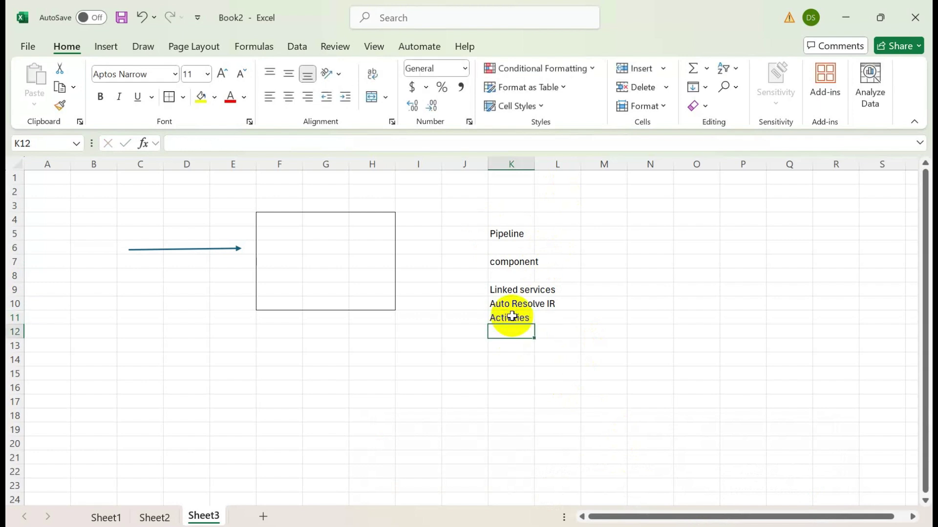
pyautogui.write('Data Sets')
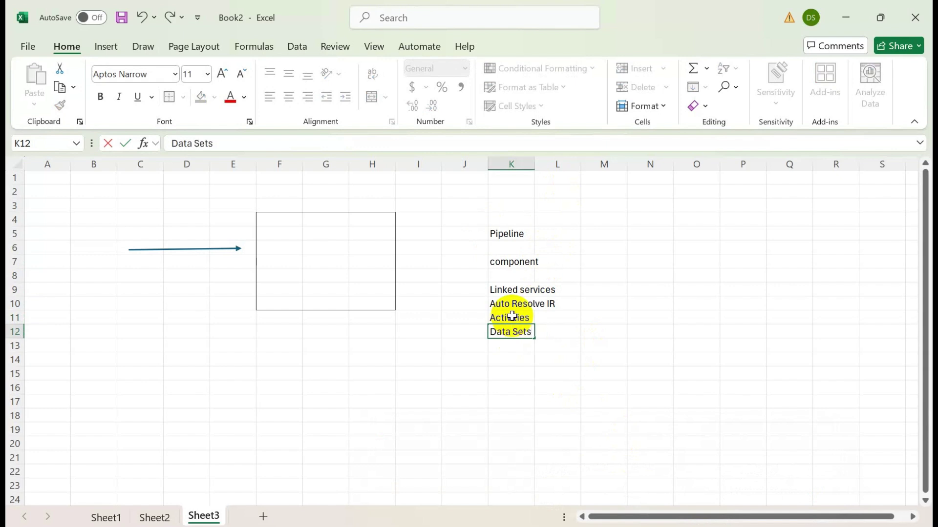
pyautogui.press('Return')
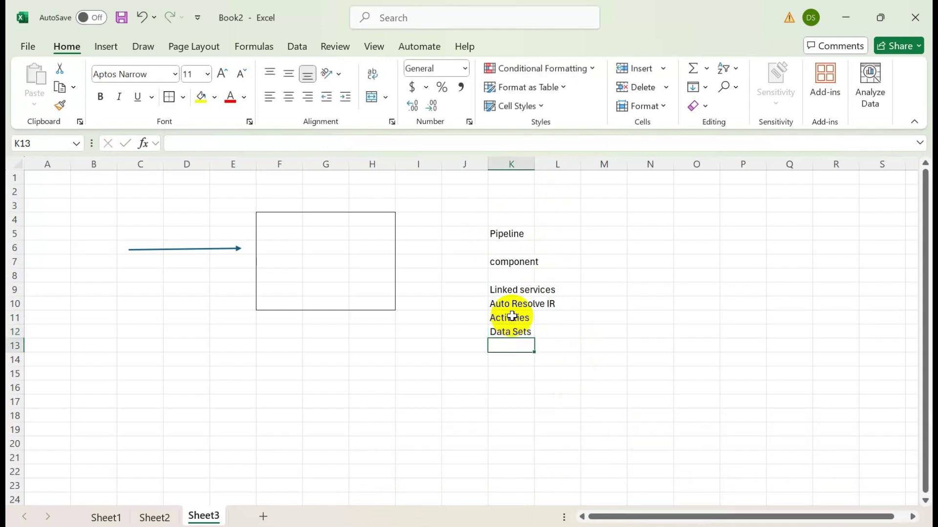
pyautogui.write('Pipelines')
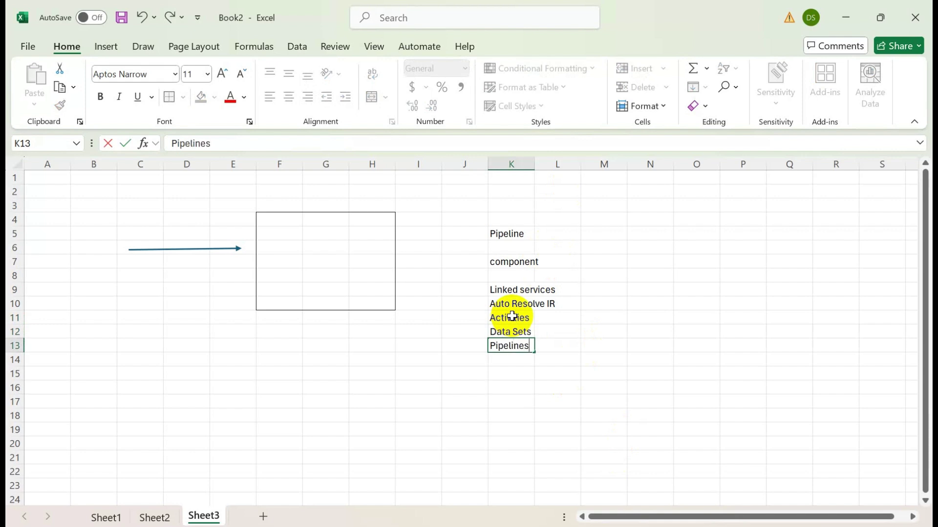
pyautogui.click(569, 342)
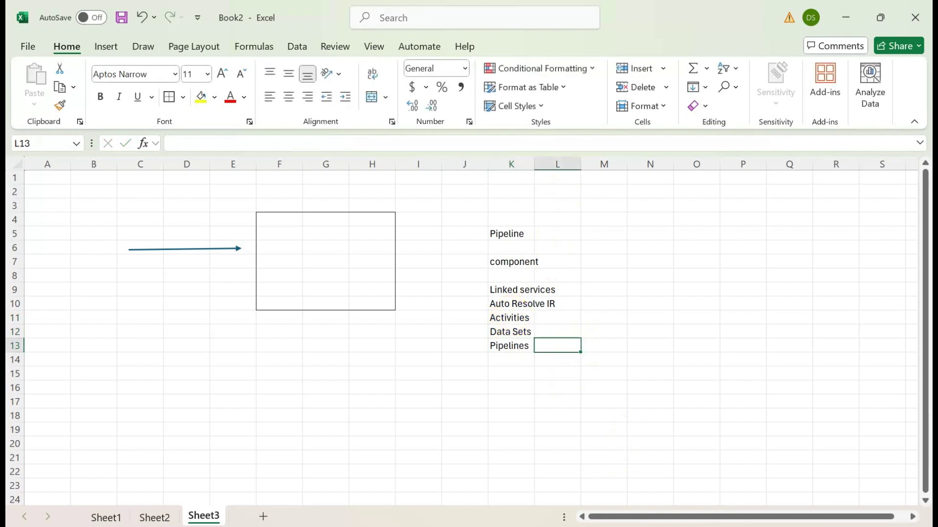
# Step: Switch to the PowerPoint training deck, view the Azure Data Factory flow diagram on slide 7, and return to Excel
pyautogui.click(745, 488)
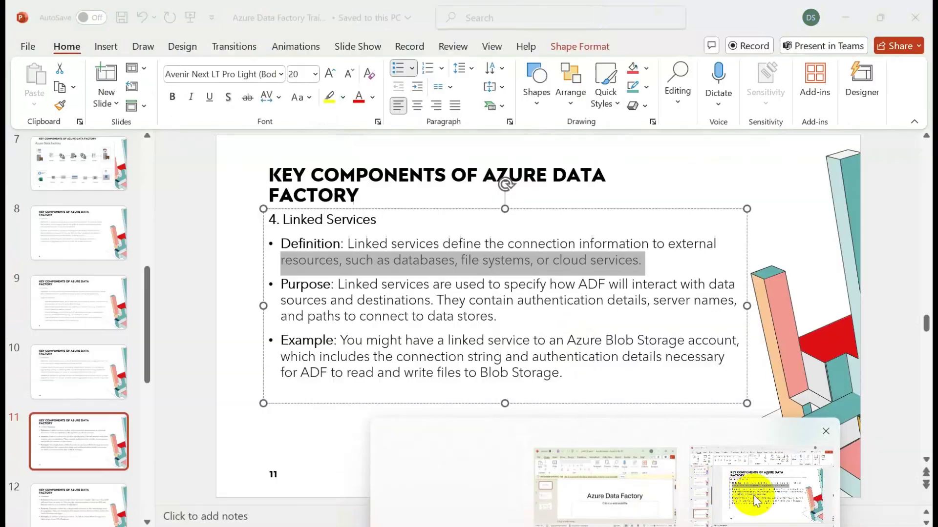
pyautogui.click(79, 155)
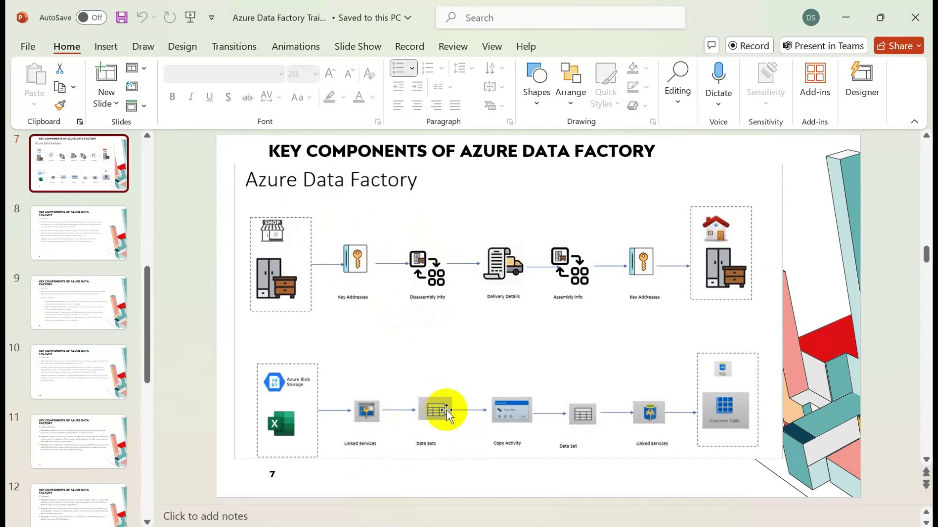
pyautogui.hotkey('alt', 'Tab')
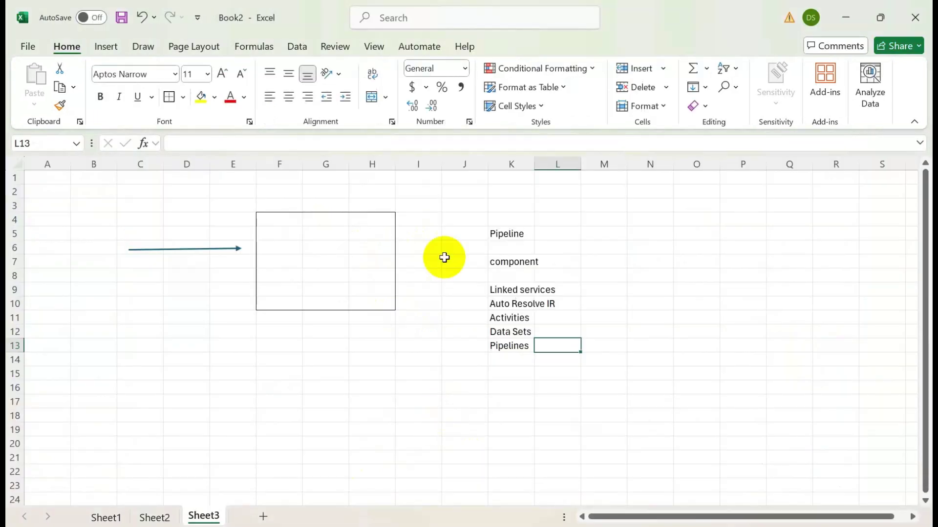
# Step: Apply an outside border around cells A11:E11 on Sheet3
pyautogui.moveTo(60, 316); pyautogui.dragTo(231, 323)
pyautogui.click(226, 320)
pyautogui.moveTo(61, 315); pyautogui.dragTo(222, 313)
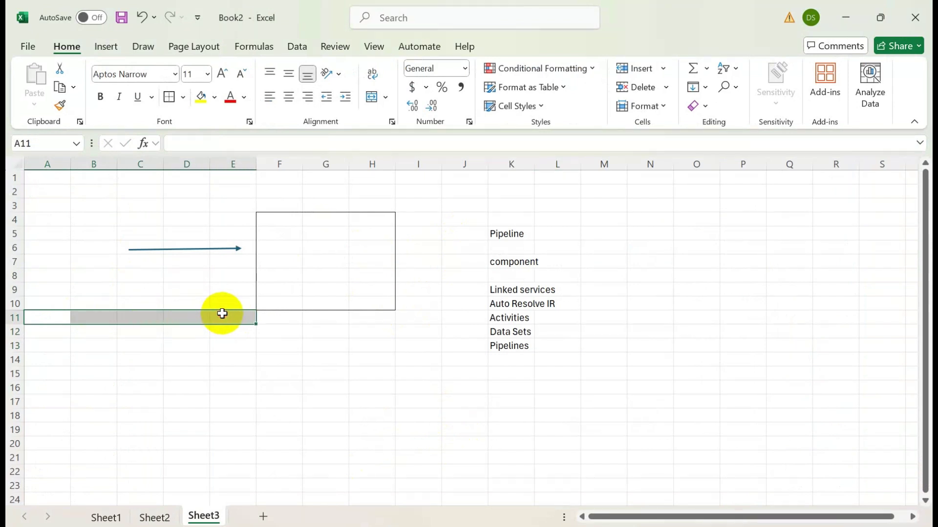
pyautogui.click(169, 96)
pyautogui.click(123, 346)
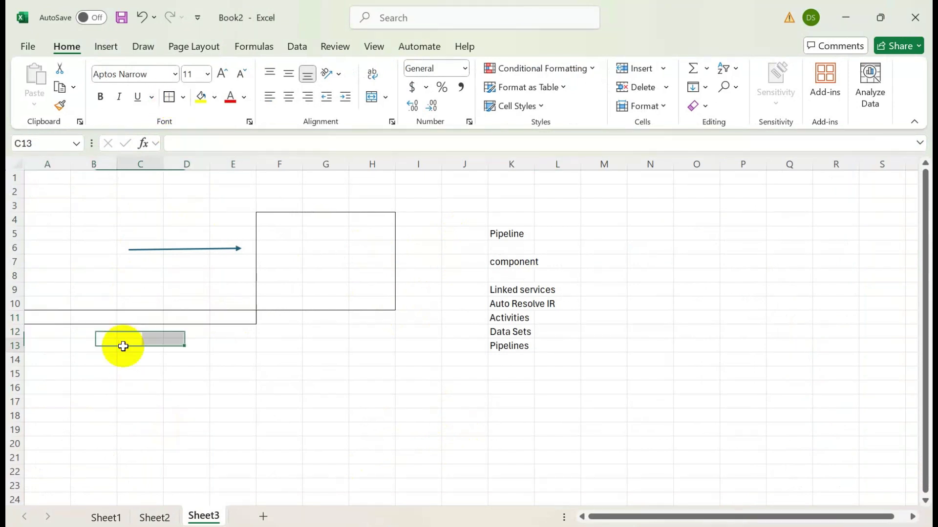
pyautogui.moveTo(54, 316); pyautogui.dragTo(244, 315)
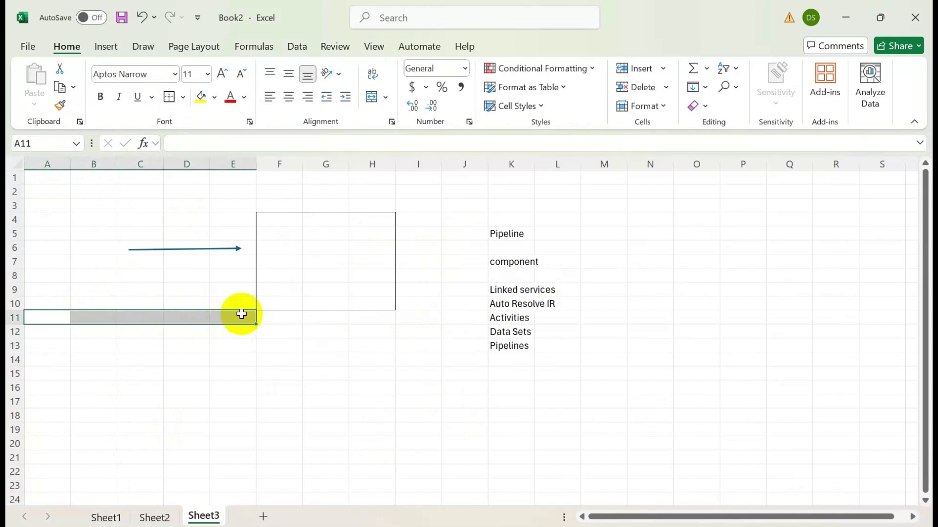
# Step: Switch to Azure Data Factory and add a Copy data activity from the Move and transform group to the pl_salesdata canvas
pyautogui.click(522, 331)
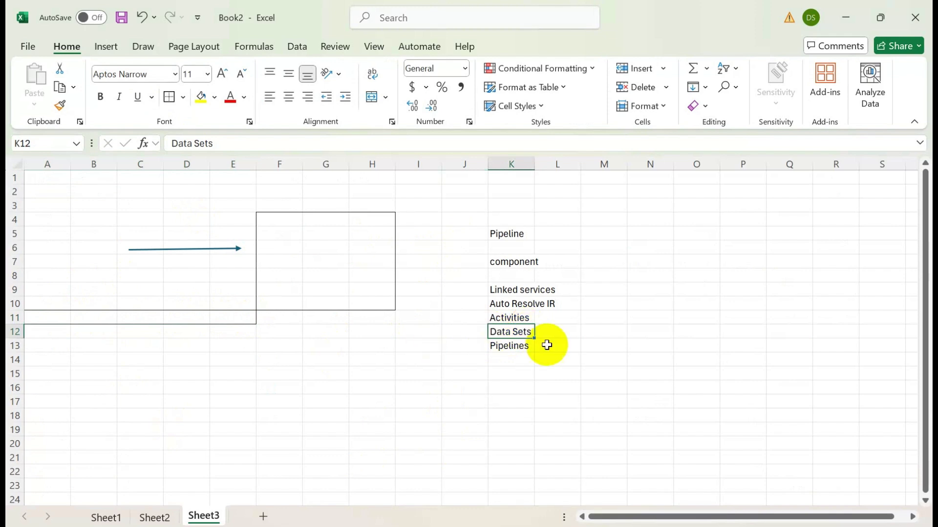
pyautogui.hotkey('alt', 'Tab')
pyautogui.hotkey('alt', 'Tab')
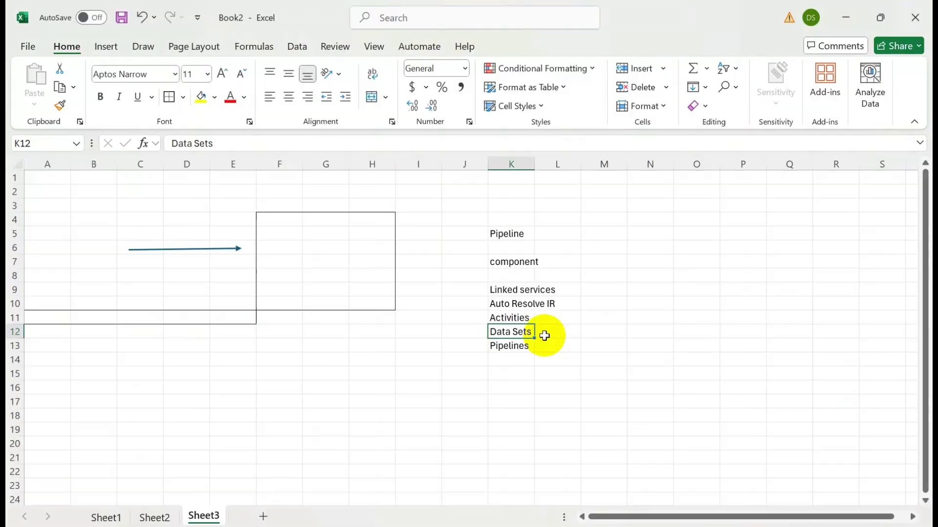
pyautogui.hotkey('alt', 'Tab')
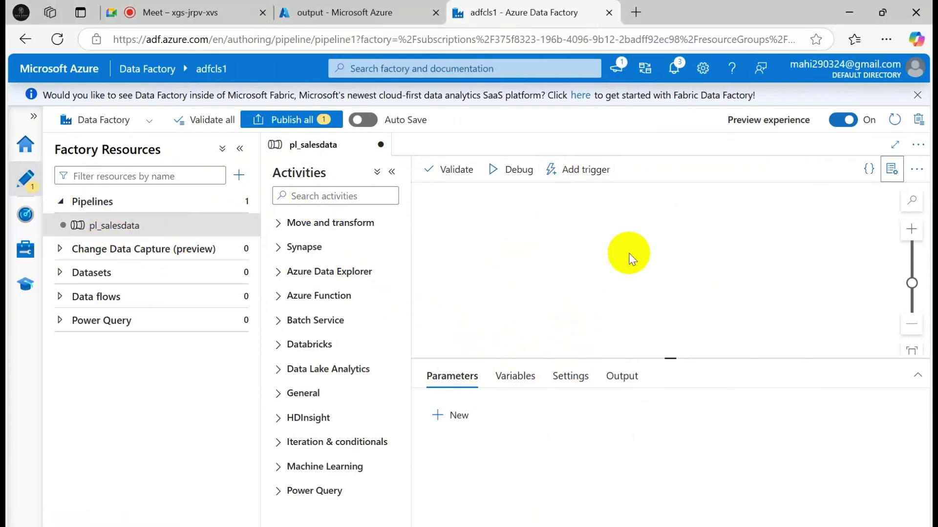
pyautogui.click(278, 225)
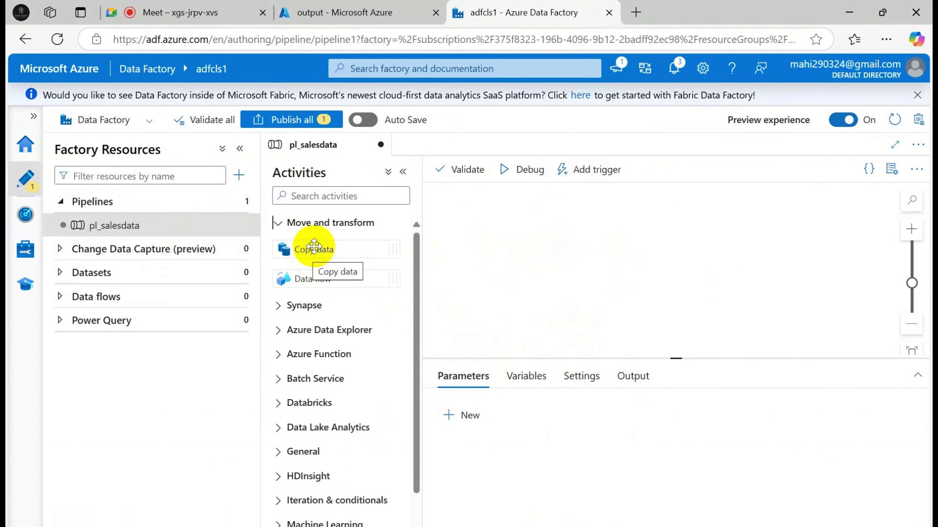
pyautogui.moveTo(310, 248); pyautogui.dragTo(675, 249)
# Step: Switch back to Excel and enter "Copy Activity" in cell H14 of Sheet3
pyautogui.hotkey('alt', 'Tab')
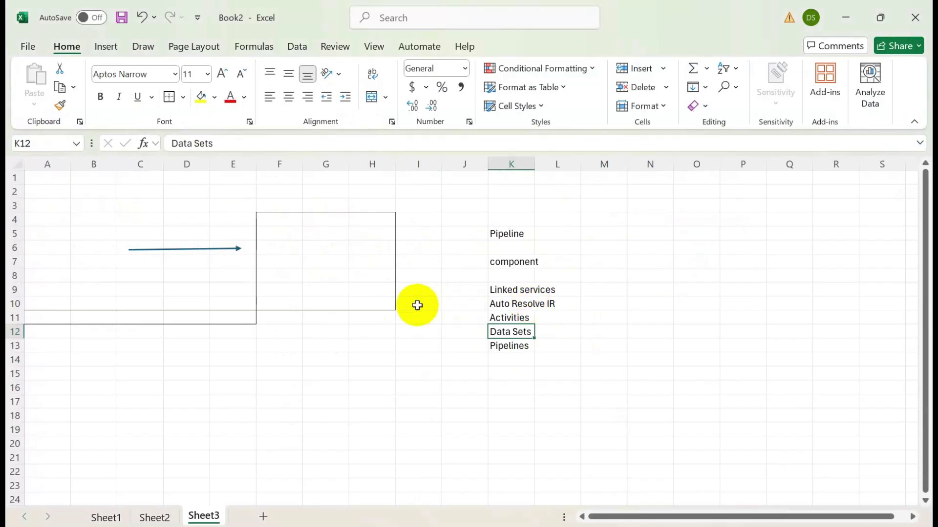
pyautogui.moveTo(361, 374); pyautogui.dragTo(398, 367)
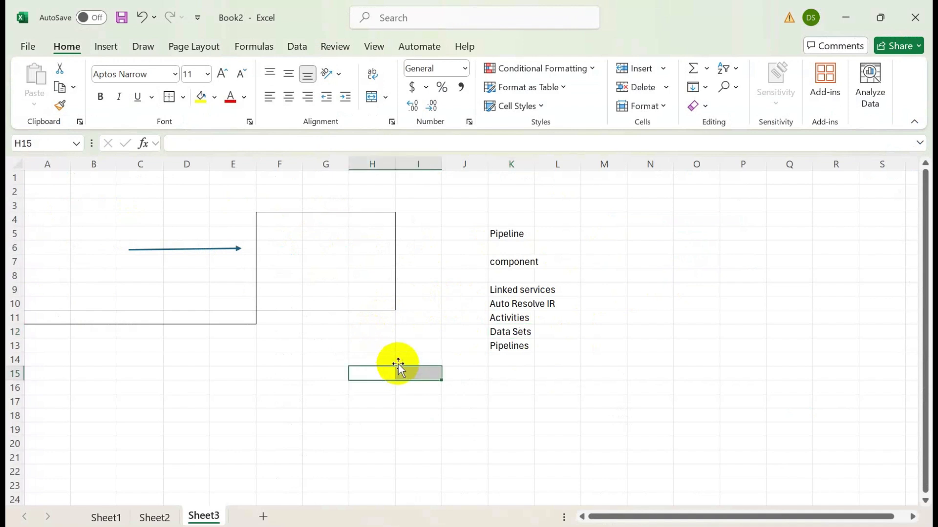
pyautogui.click(387, 361)
pyautogui.write('Copy Activity')
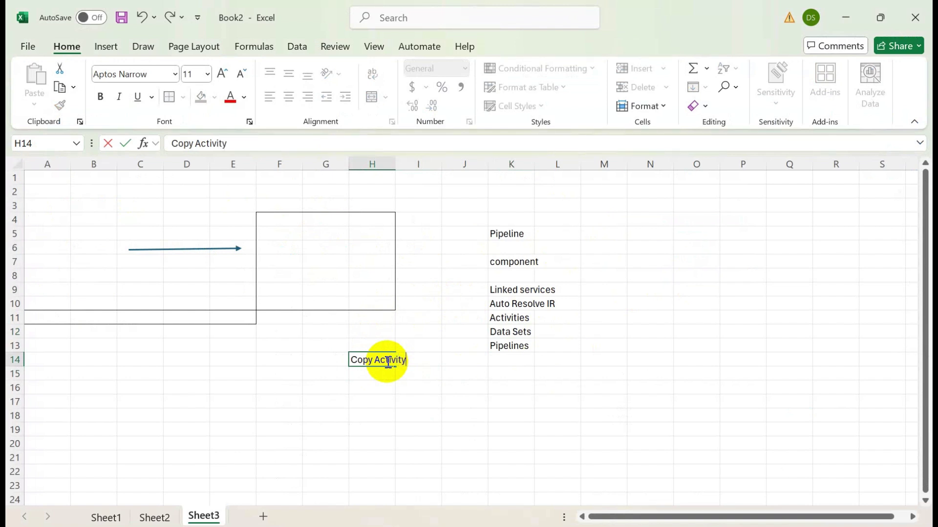
# Step: Enter "Source" in cell H16 and "Target" in cell I16 under the Copy Activity heading
pyautogui.click(372, 383)
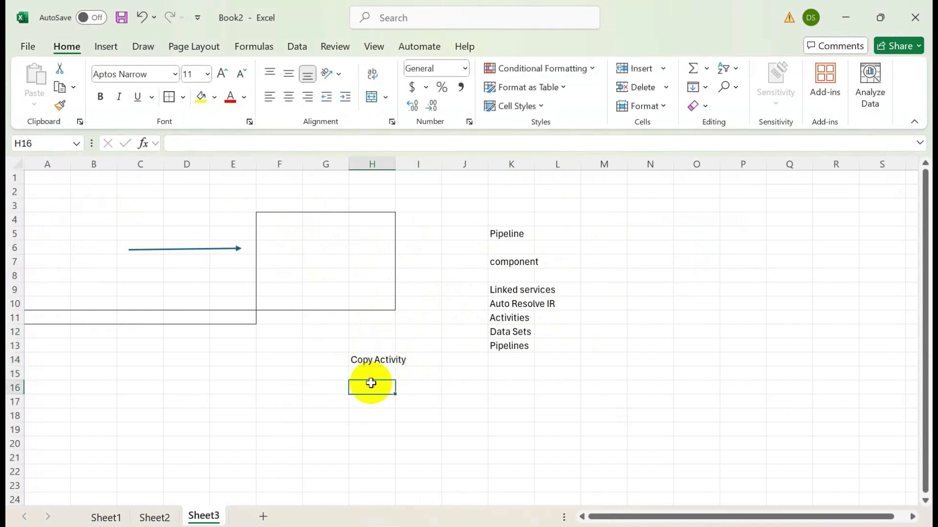
pyautogui.write('Source')
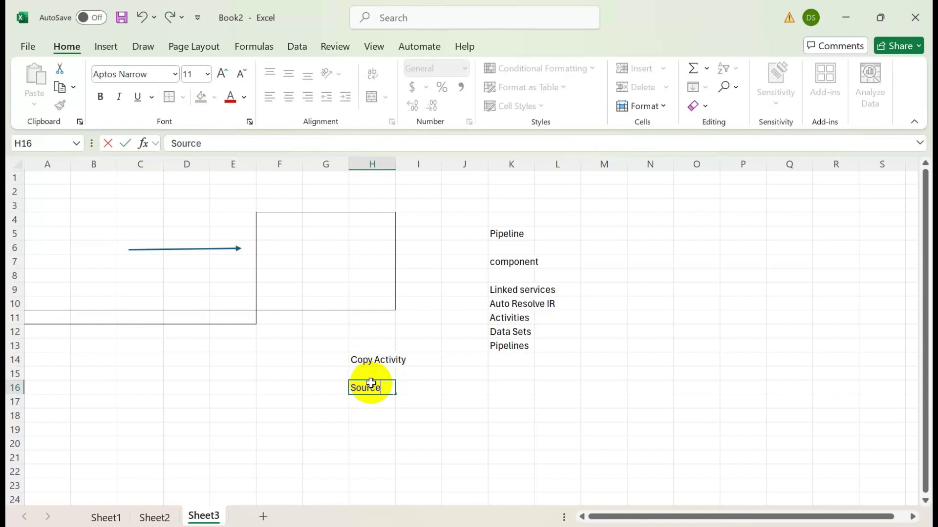
pyautogui.press('Tab')
pyautogui.write('Tar')
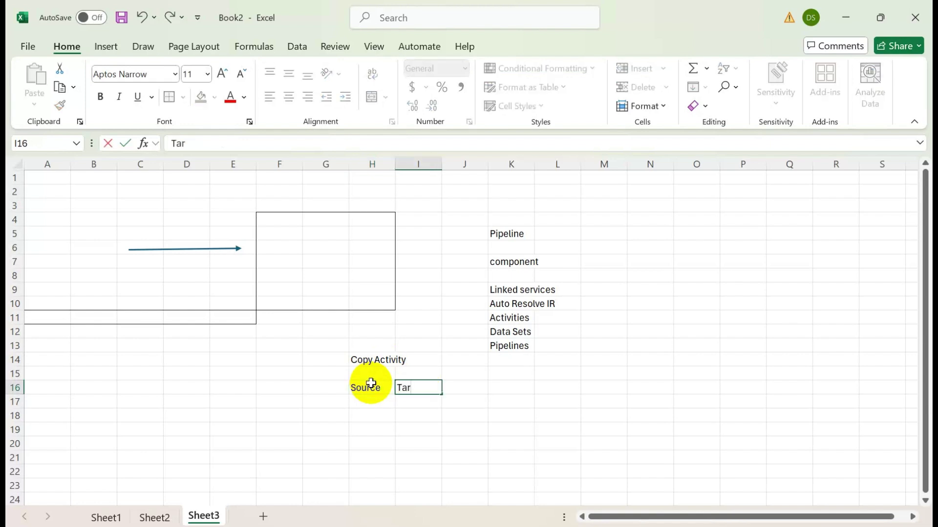
# Step: Enter "input" in cell H18 and "output" in cell I18, then select the Copy Activity notes in G13:K19
pyautogui.click(368, 416)
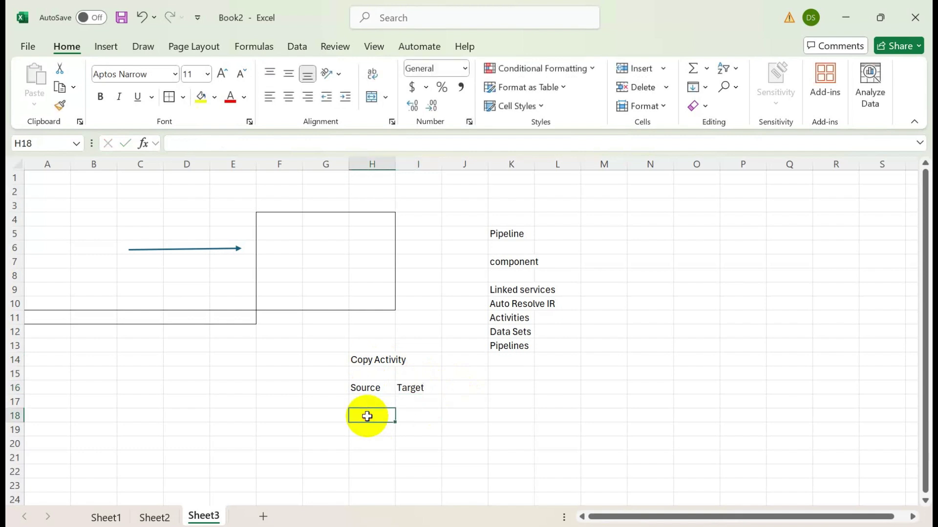
pyautogui.write('input')
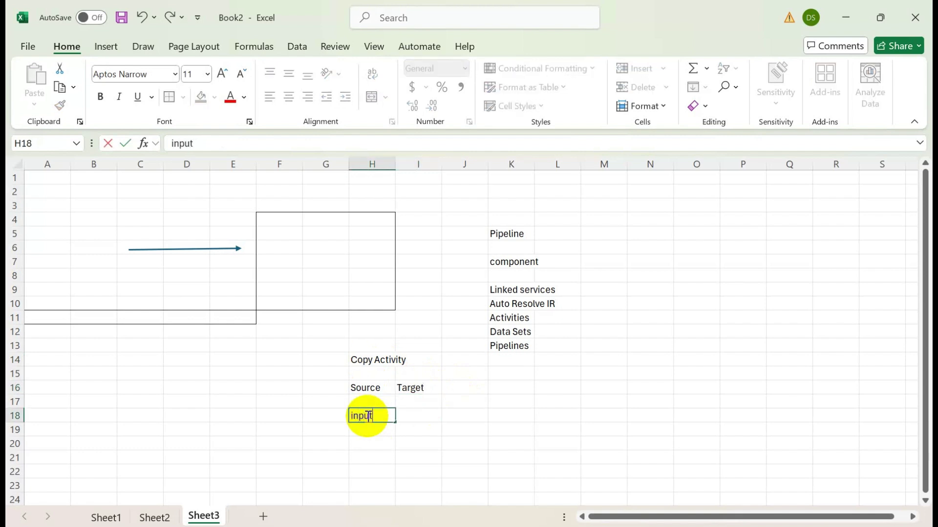
pyautogui.click(426, 419)
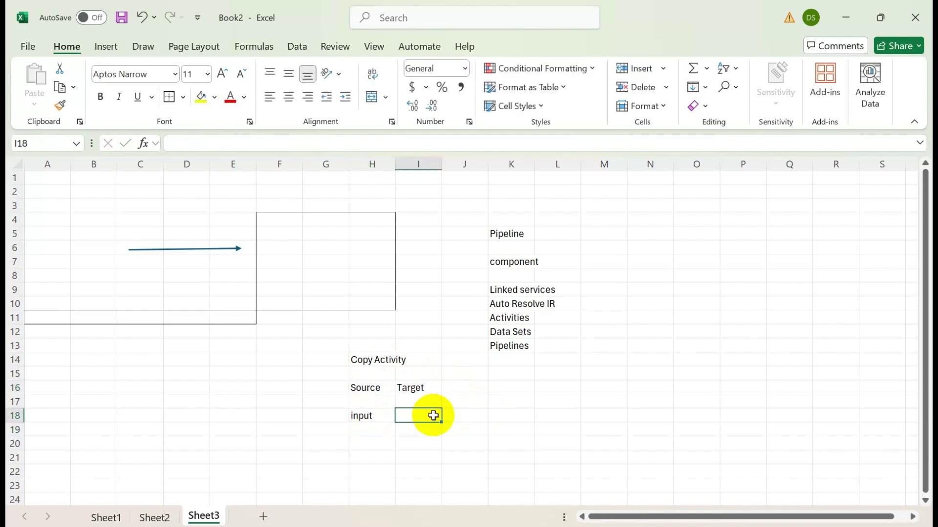
pyautogui.write('o')
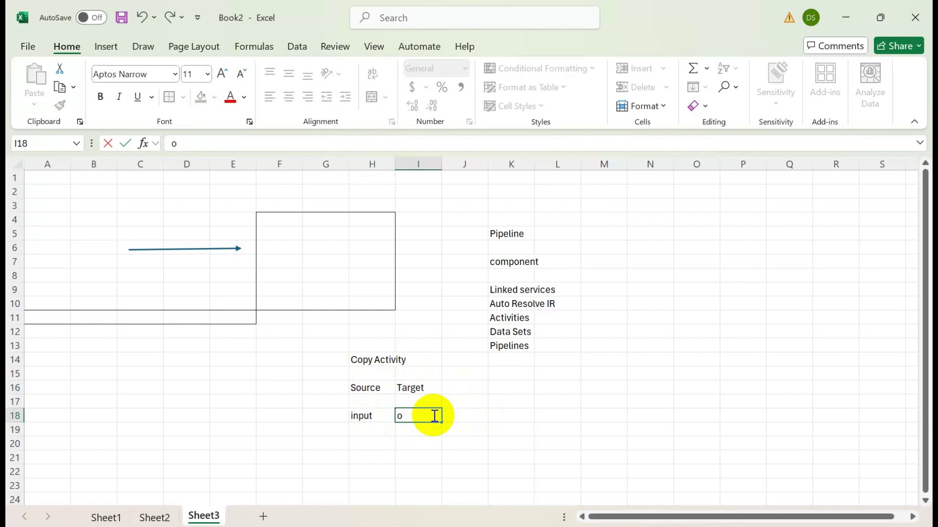
pyautogui.write('itput')
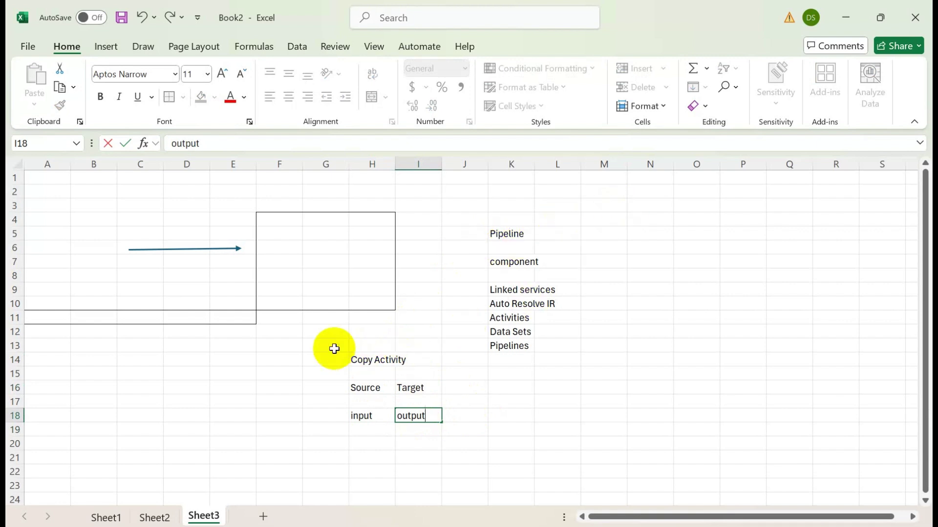
pyautogui.moveTo(330, 347); pyautogui.dragTo(490, 434)
# Step: Switch to Azure Data Factory and rename the Copy data activity on the canvas as "Copy sales data"
pyautogui.hotkey('alt', 'Tab')
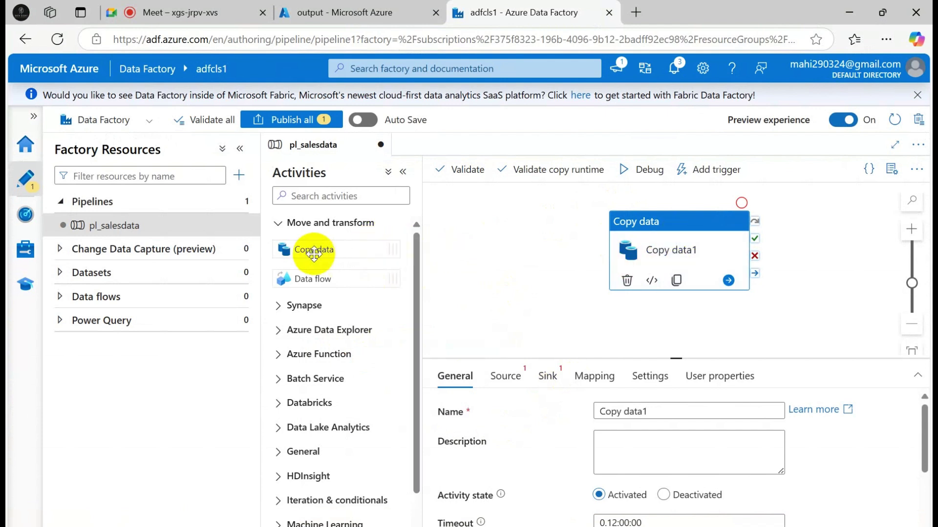
pyautogui.click(685, 221)
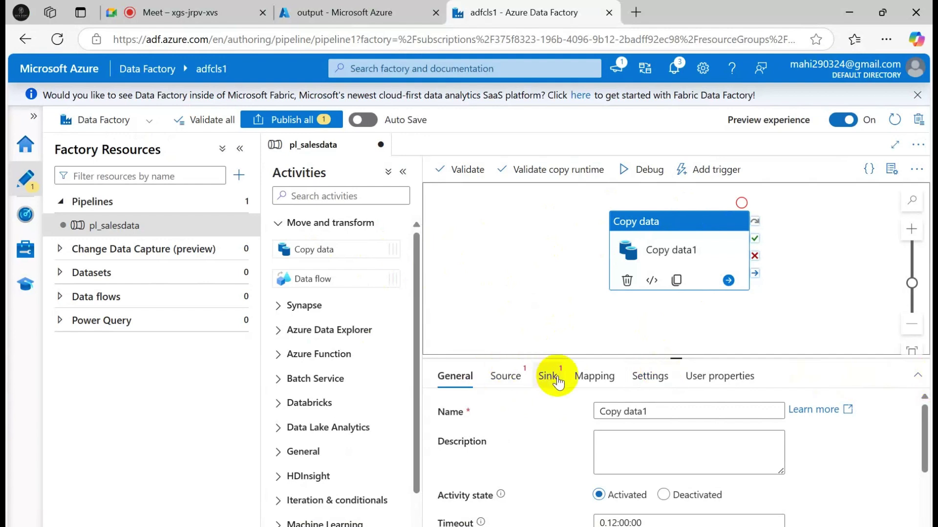
pyautogui.click(918, 374)
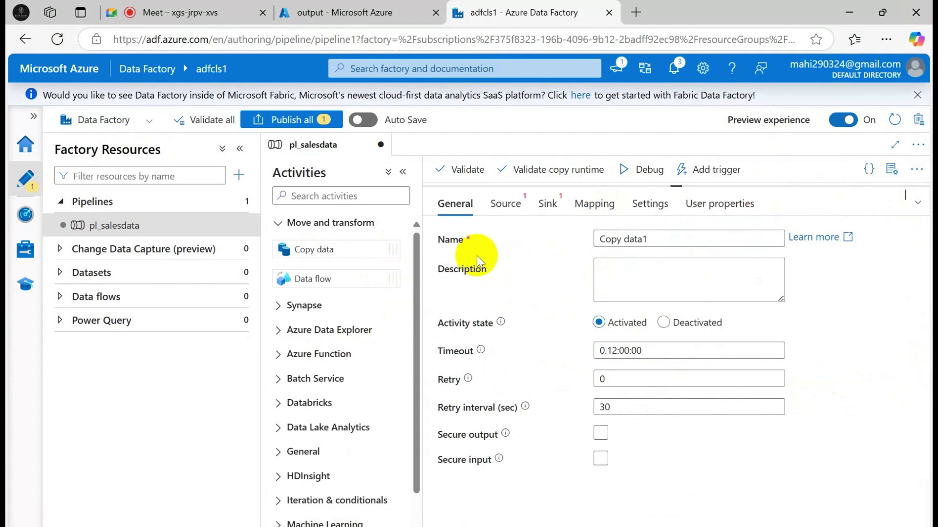
pyautogui.click(652, 239)
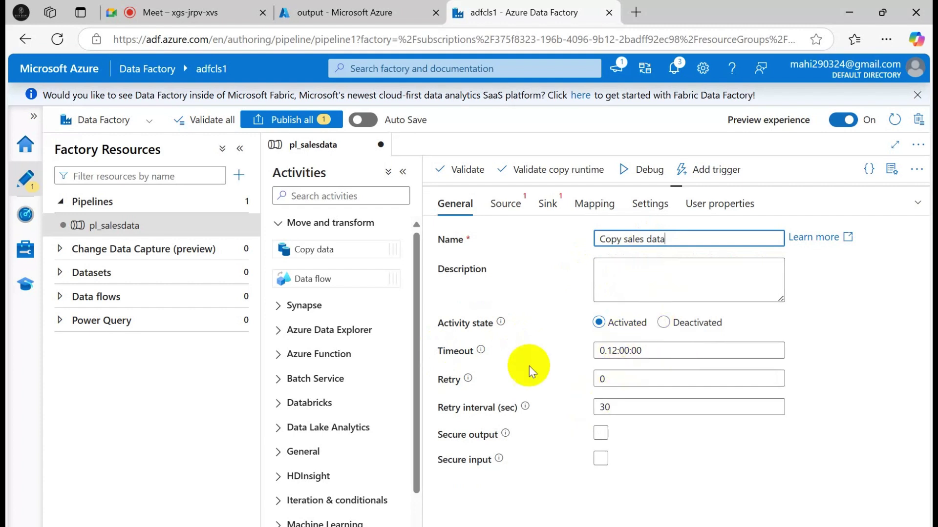
# Step: Examine the help notes for the activity's Timeout, Activity state, Retry and Retry interval settings
pyautogui.click(480, 350)
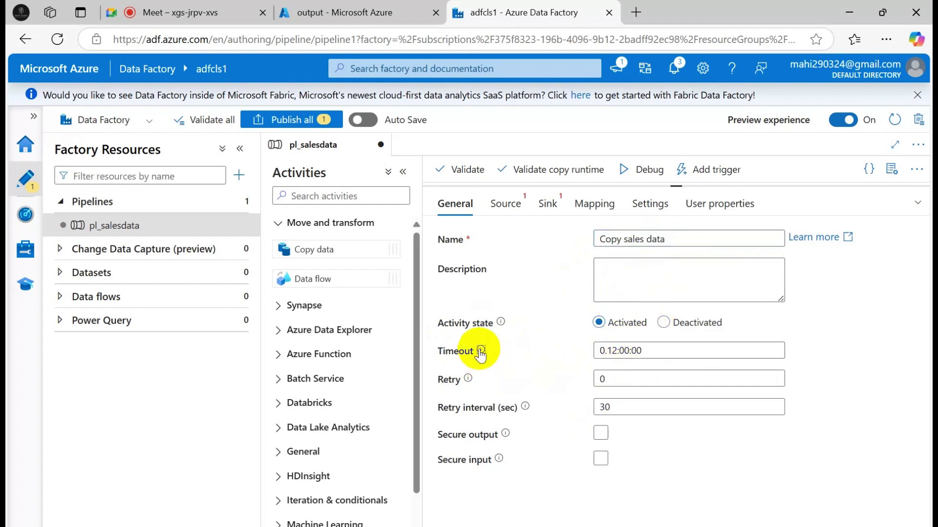
pyautogui.moveTo(501, 324)
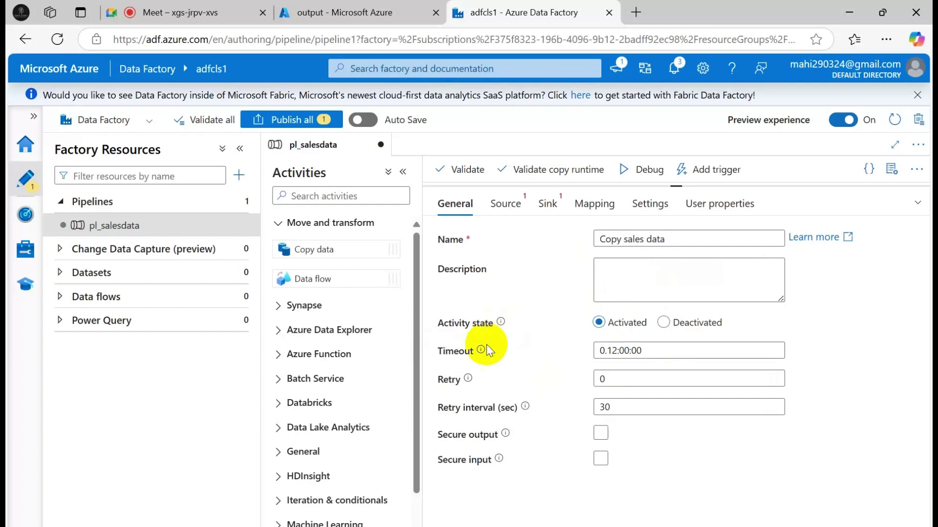
pyautogui.moveTo(480, 351)
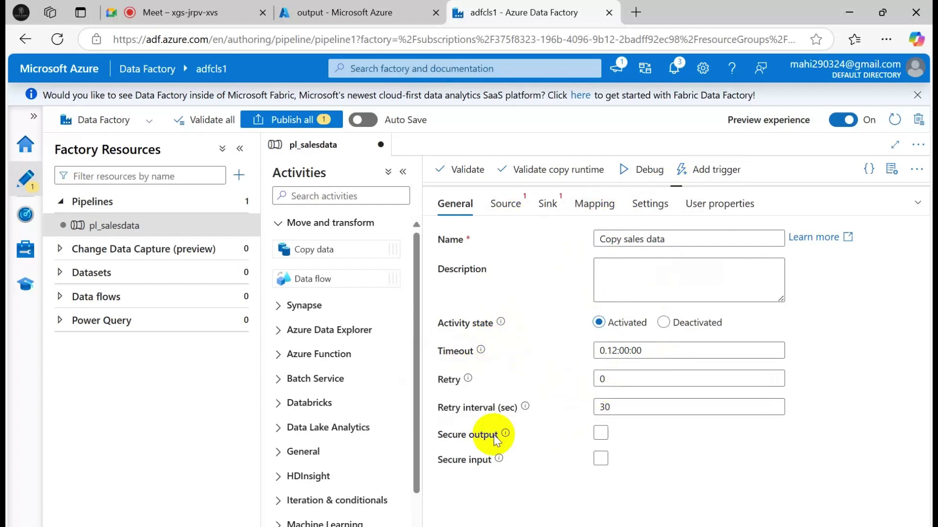
pyautogui.moveTo(467, 380)
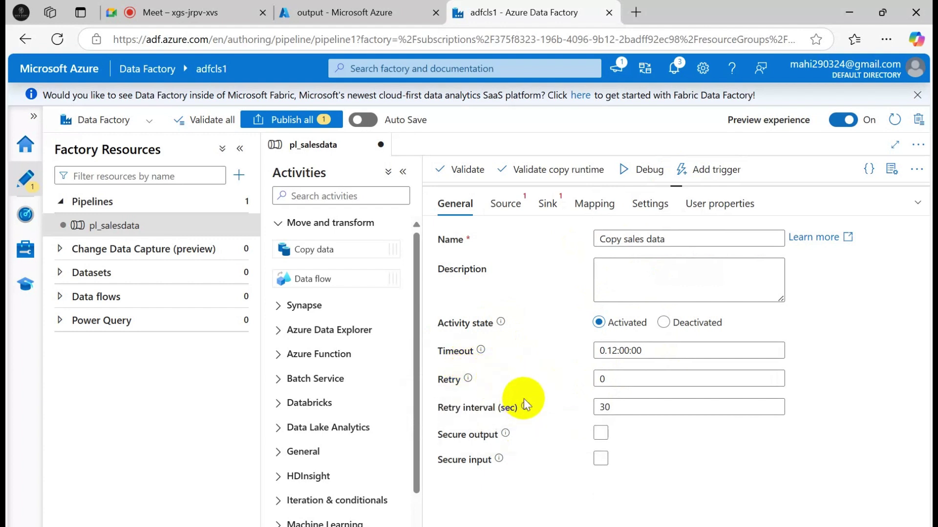
pyautogui.moveTo(524, 410)
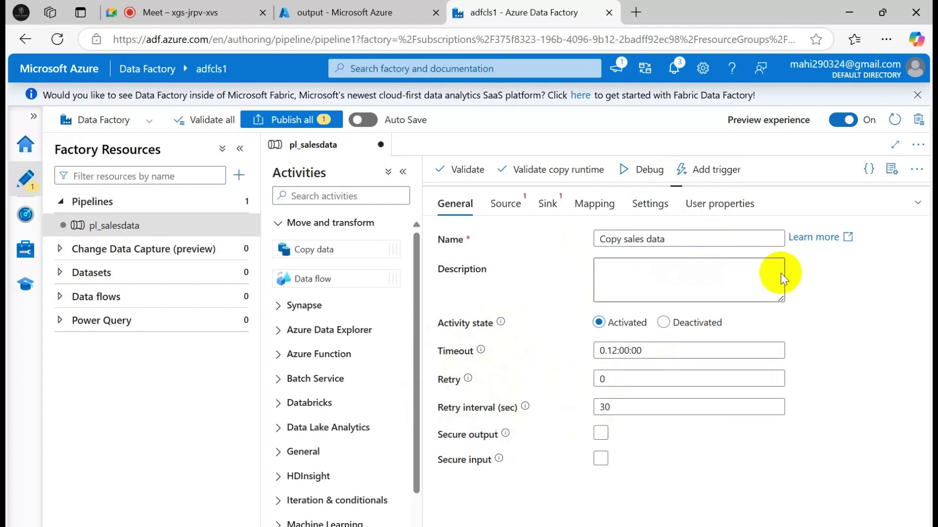
# Step: Start creating a new source dataset for the Copy sales data activity
pyautogui.click(512, 207)
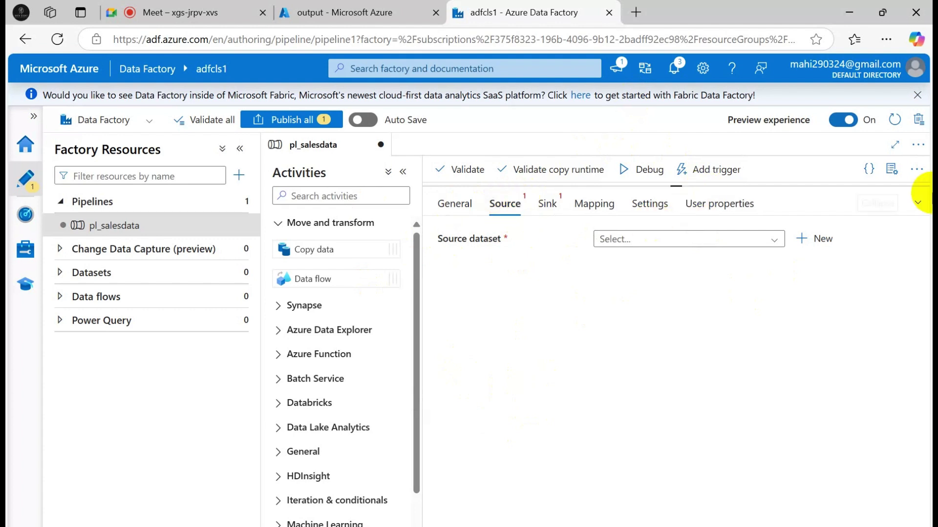
pyautogui.click(917, 203)
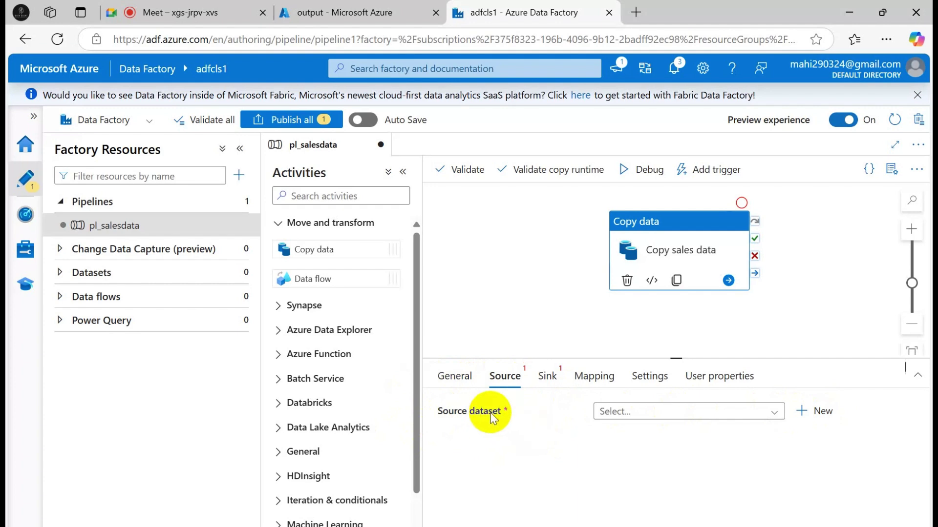
pyautogui.click(817, 412)
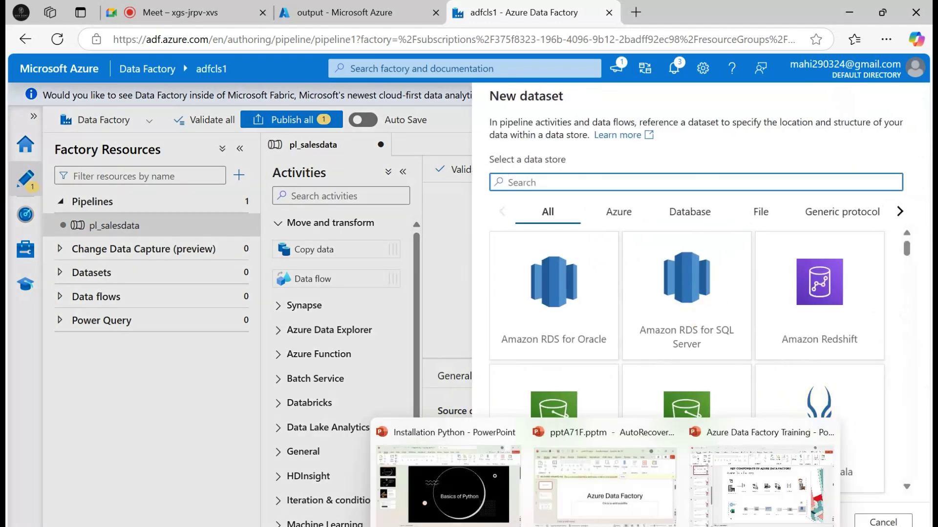
# Step: Switch to the Book2 workbook in Excel and enter "Step 5" in A5 and "Copy Activity" in B5 of Sheet2
pyautogui.moveTo(562, 445)
pyautogui.click(710, 488)
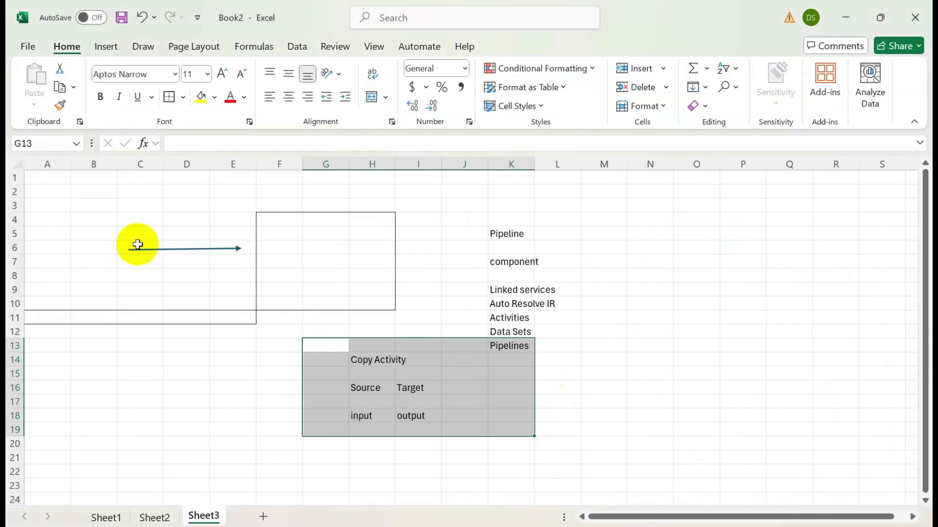
pyautogui.click(155, 517)
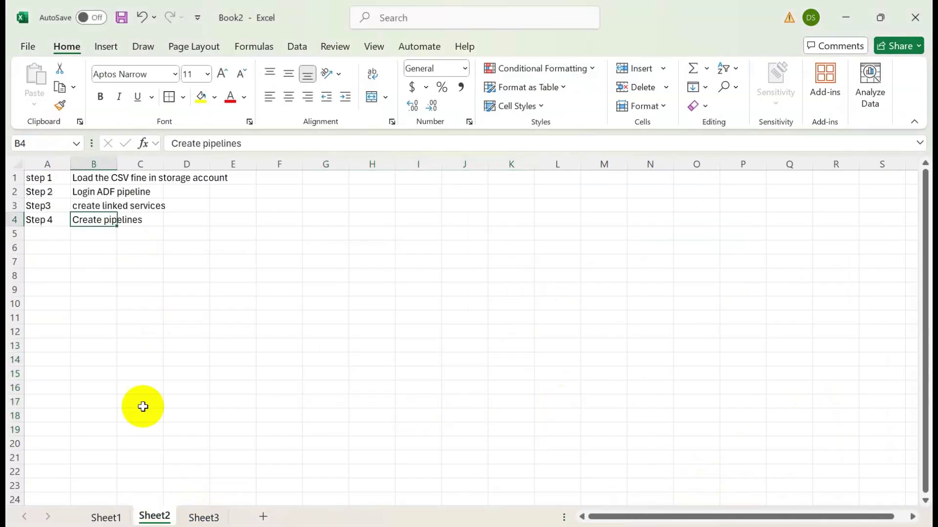
pyautogui.click(56, 233)
pyautogui.write('Ste')
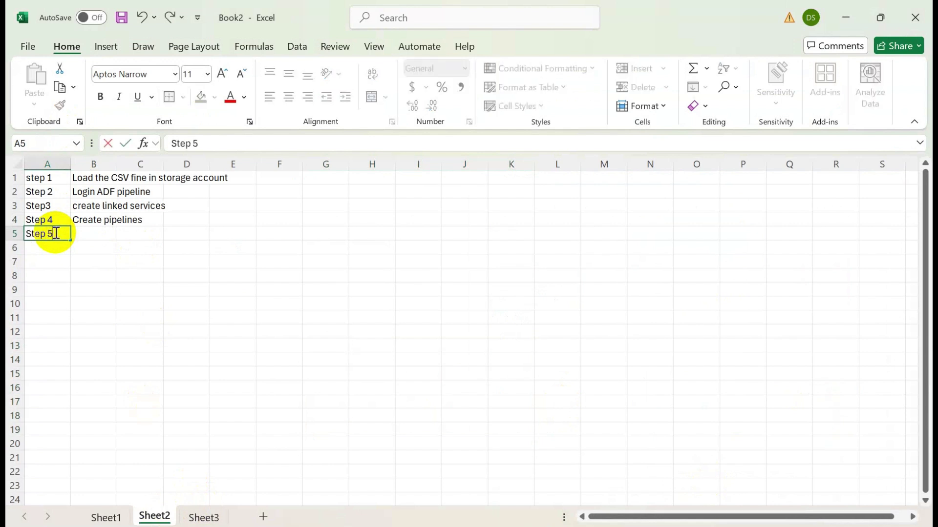
pyautogui.write('p 5')
pyautogui.press('Tab')
pyautogui.write('C')
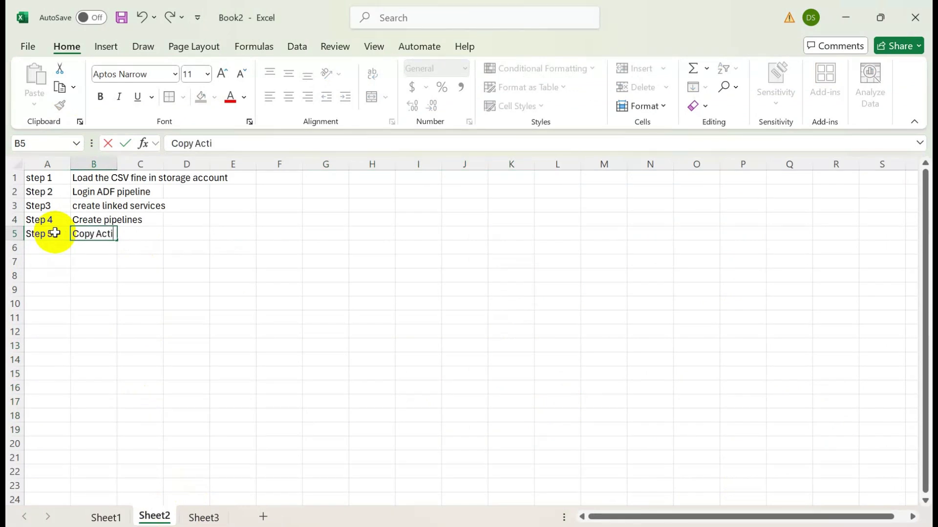
pyautogui.press('Return')
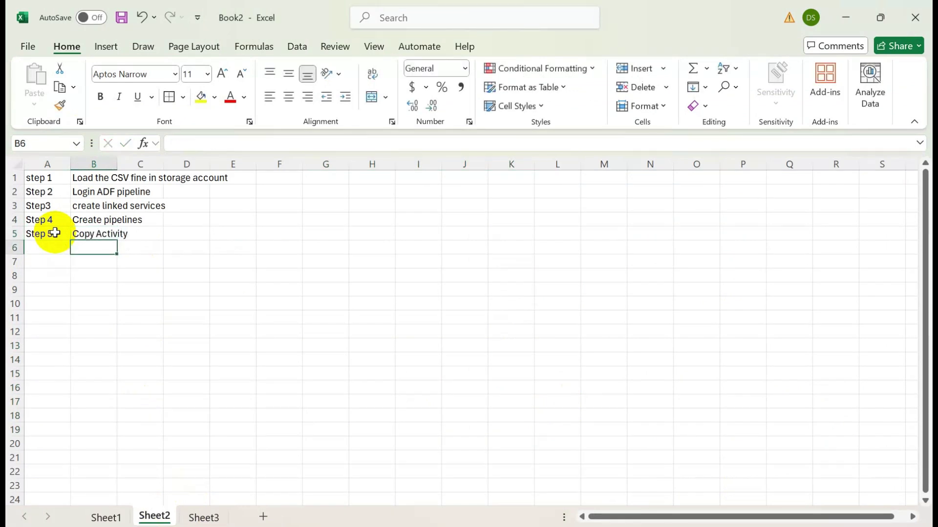
# Step: Enter "Step 6" in cell A6 and "Dataset" in cell B6 of Sheet2
pyautogui.press('Left')
pyautogui.write('S')
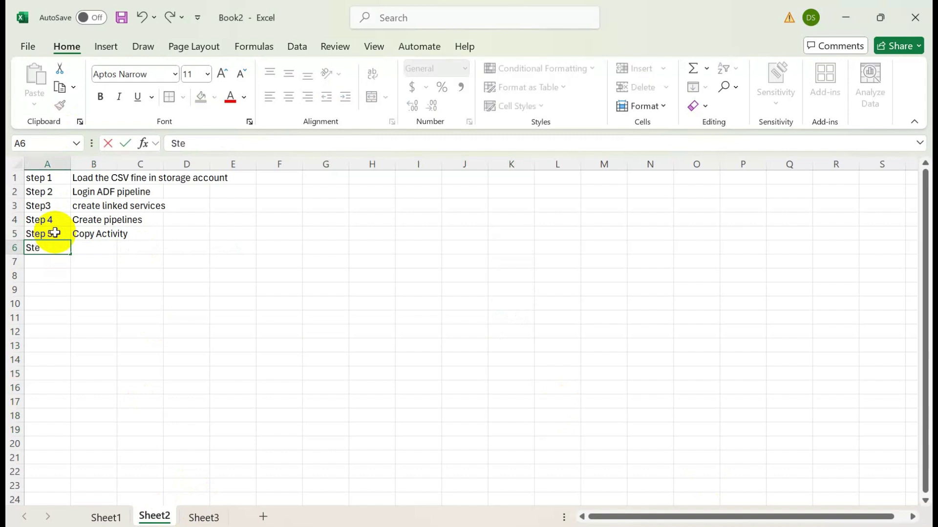
pyautogui.write('tep 6')
pyautogui.press('Tab')
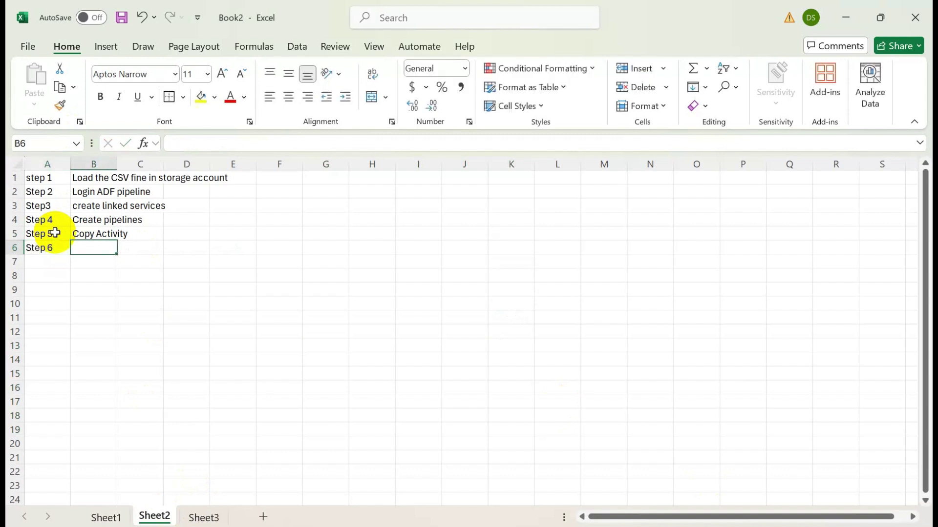
pyautogui.write('Dataset')
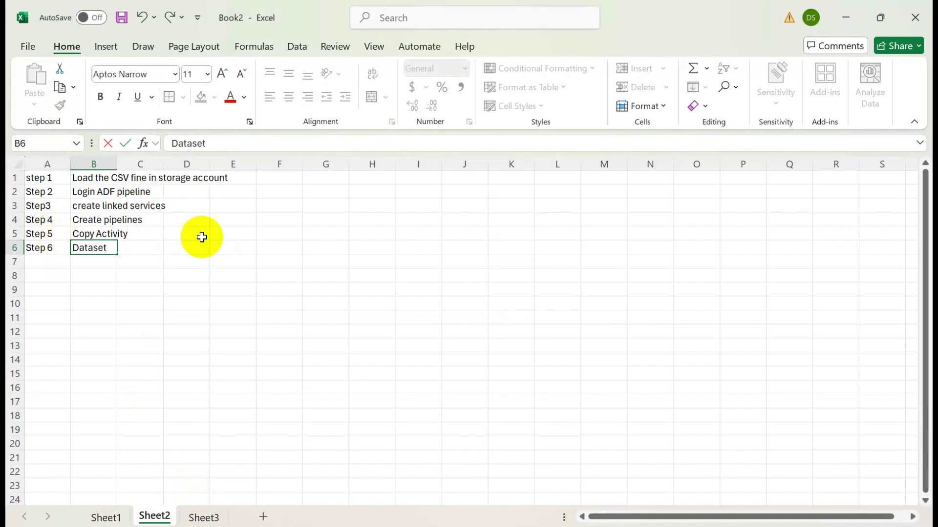
pyautogui.hotkey('alt', 'Tab')
pyautogui.hotkey('alt', 'Tab')
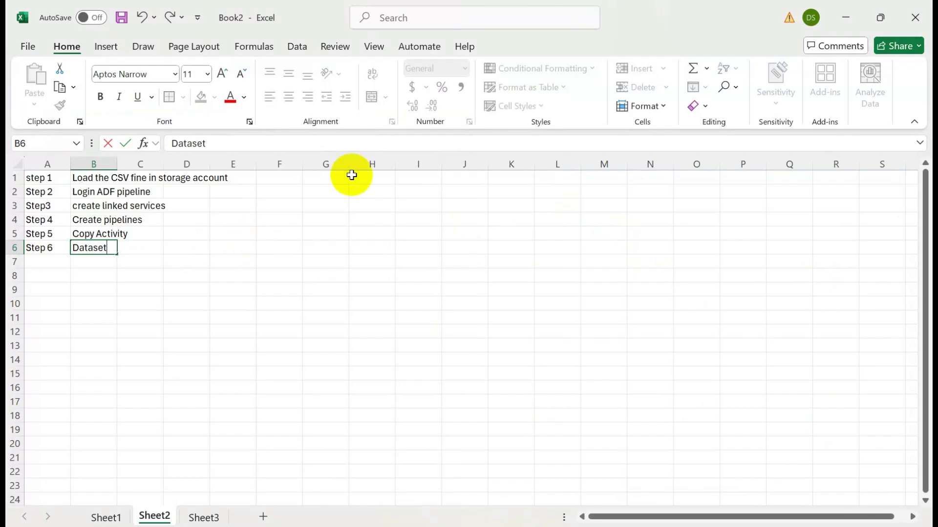
pyautogui.click(405, 233)
# Step: On Sheet3, enter "input" in cell P8 and "output" in cell S8
pyautogui.click(201, 517)
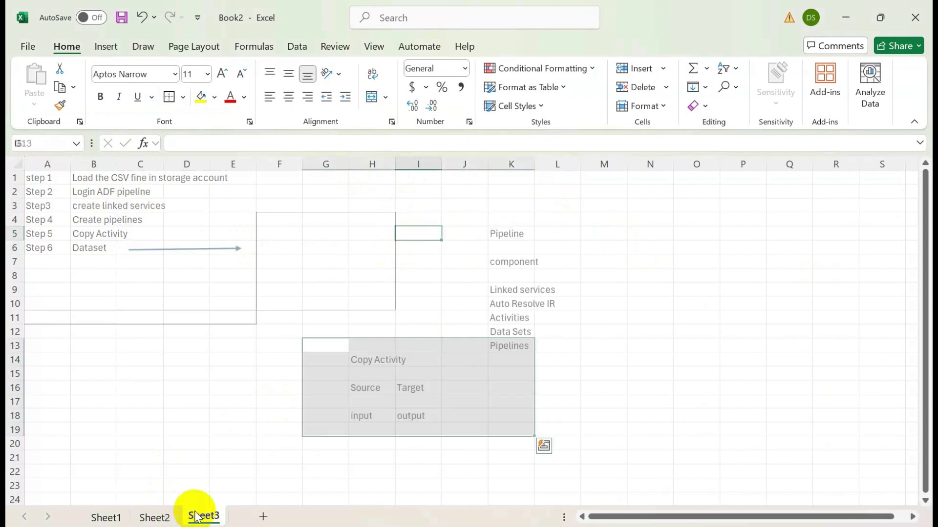
pyautogui.click(722, 277)
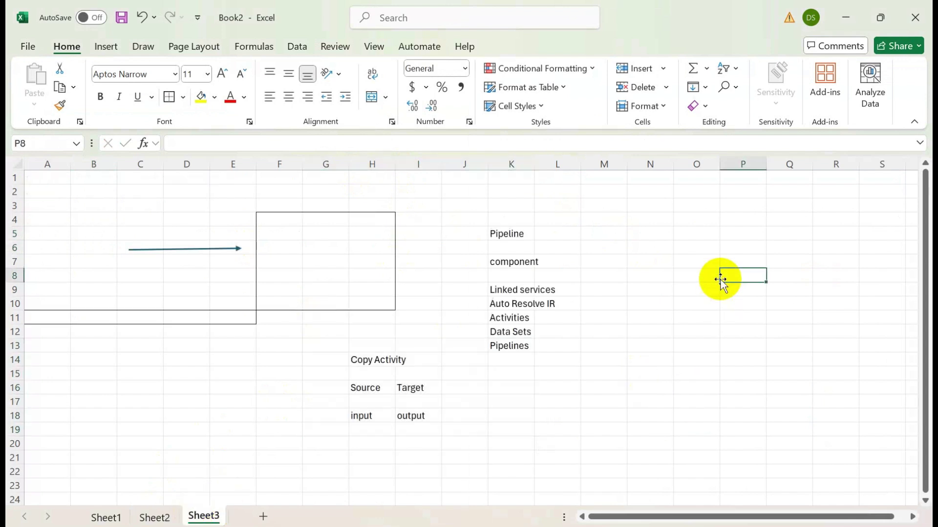
pyautogui.write('input')
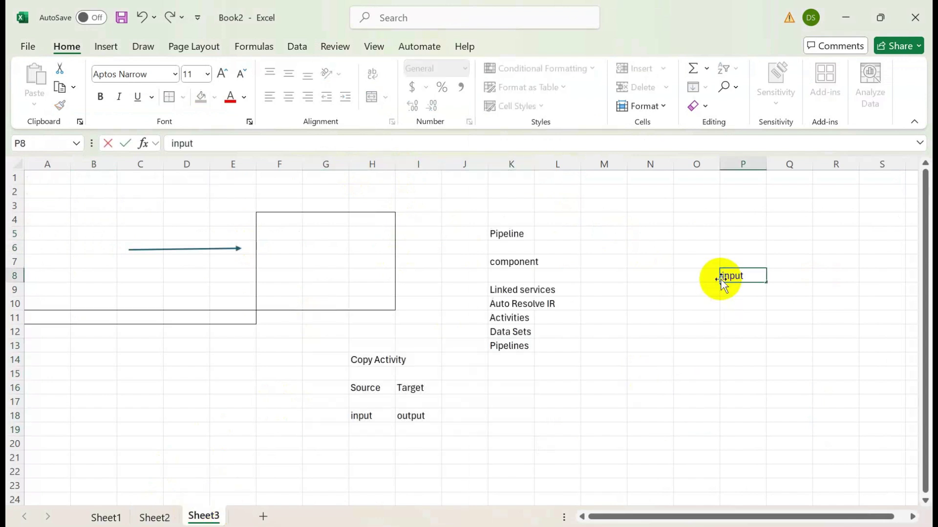
pyautogui.click(891, 279)
pyautogui.write('output')
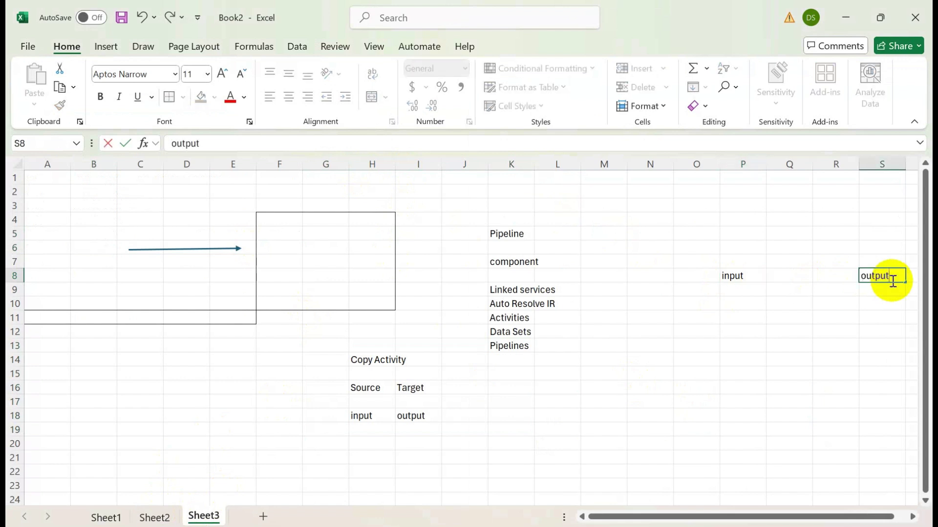
# Step: Enter "csv file" in cell P10 below the input heading and "dataset" in cell Q10 beside it
pyautogui.click(741, 301)
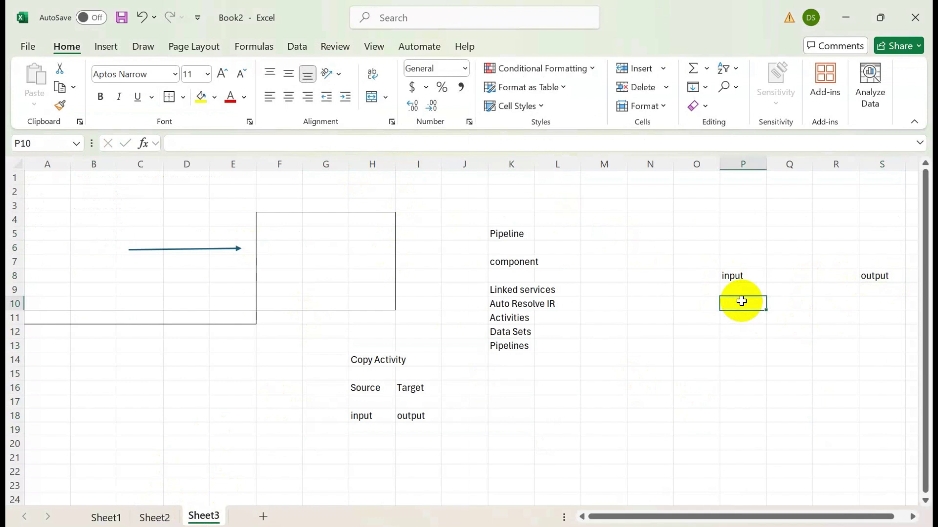
pyautogui.write('csv fi')
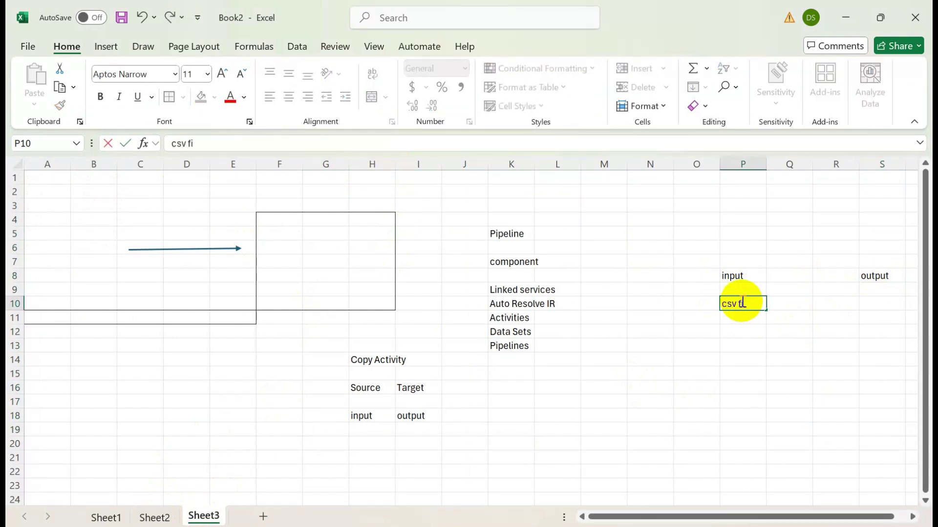
pyautogui.write('le')
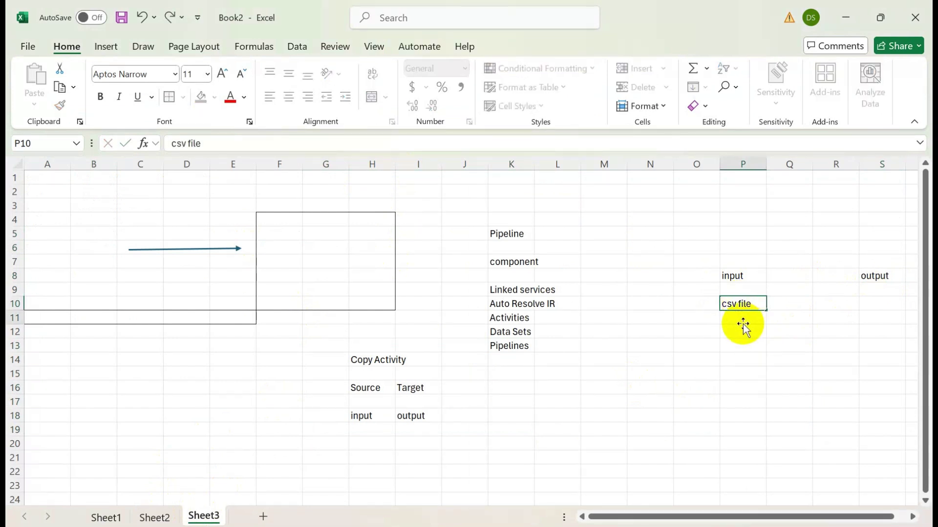
pyautogui.press('Return')
pyautogui.click(782, 305)
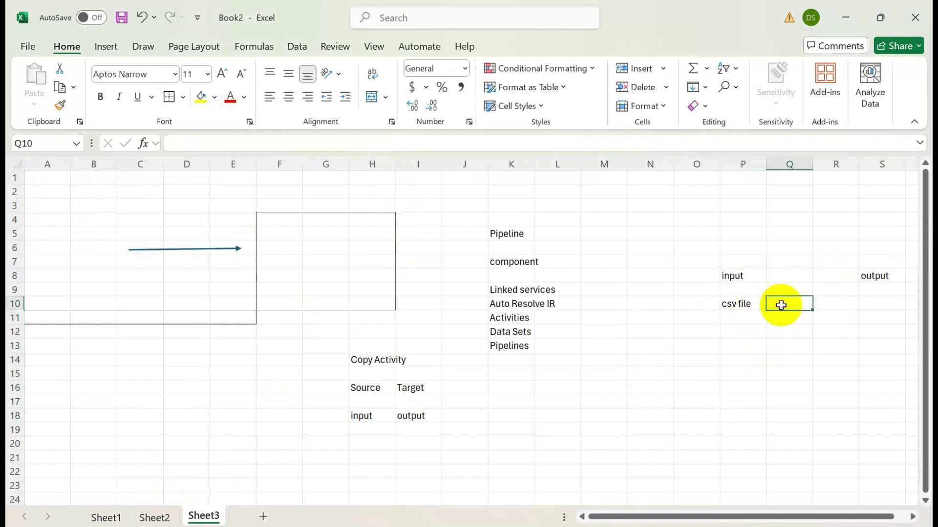
pyautogui.write('dataset')
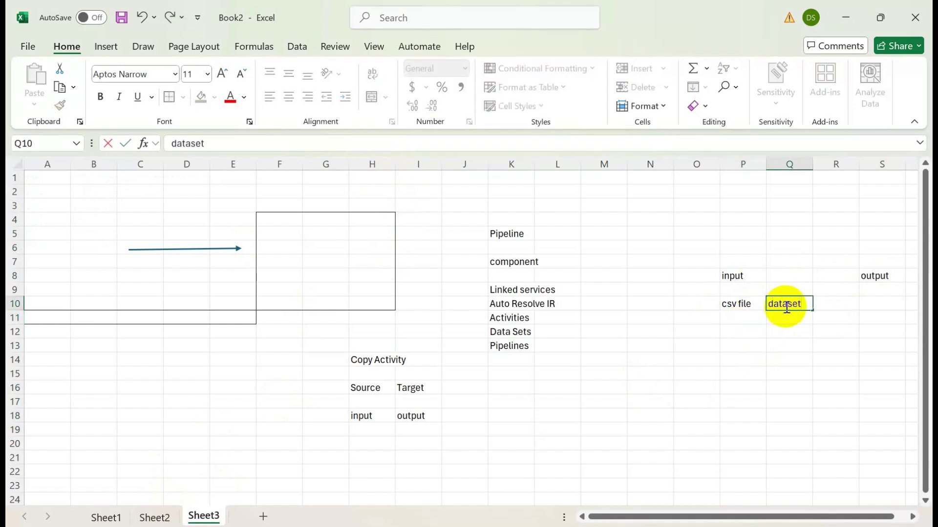
# Step: Enter "ADLS gen 2" in cell P11 of Sheet3 in the Book2 workbook, below "csv file"
pyautogui.hotkey('alt', 'Tab')
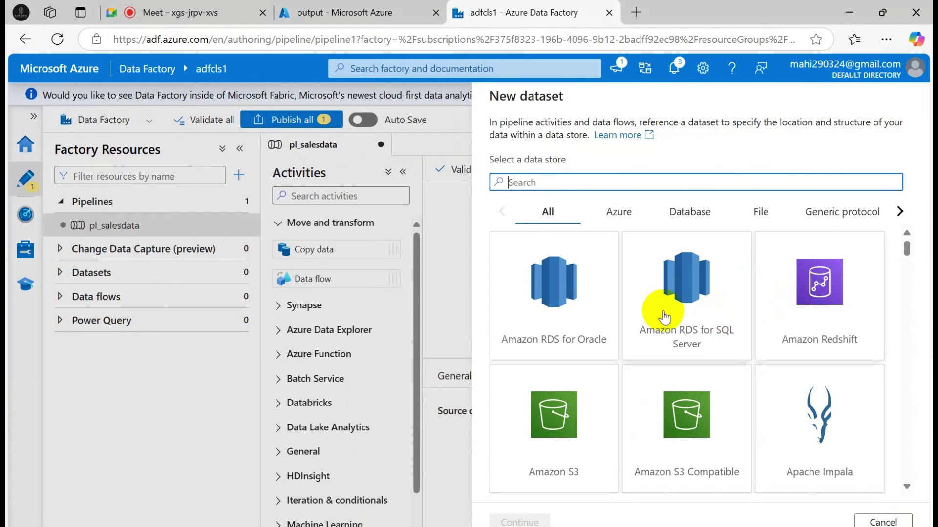
pyautogui.hotkey('alt', 'Tab')
pyautogui.click(733, 305)
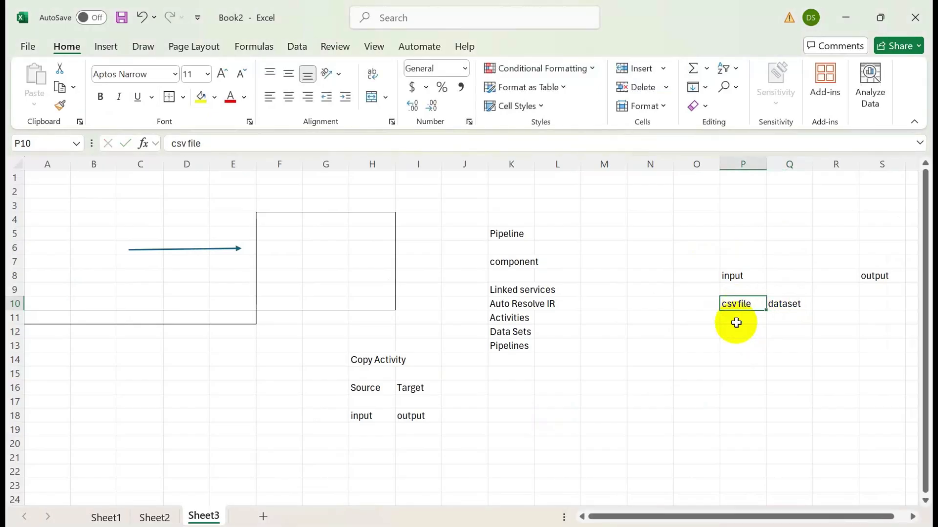
pyautogui.click(737, 322)
pyautogui.write('ADLS gen 2')
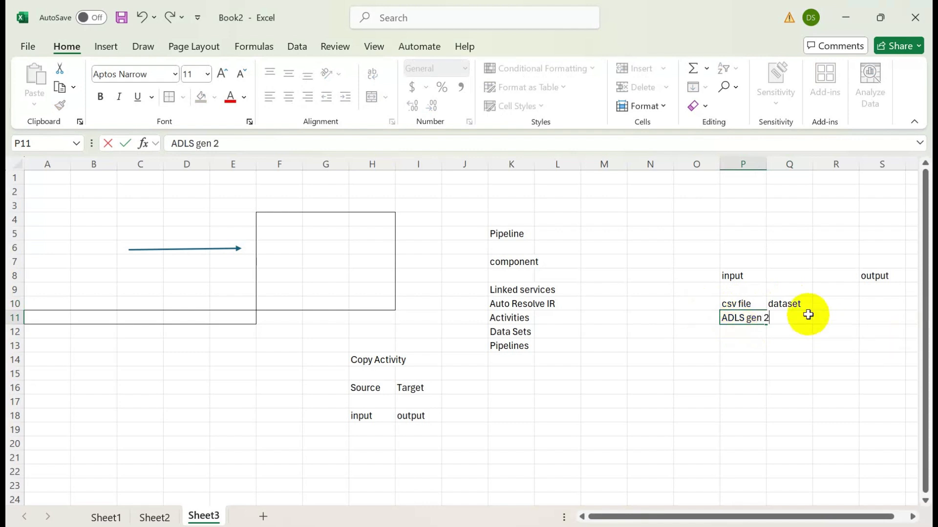
pyautogui.click(784, 304)
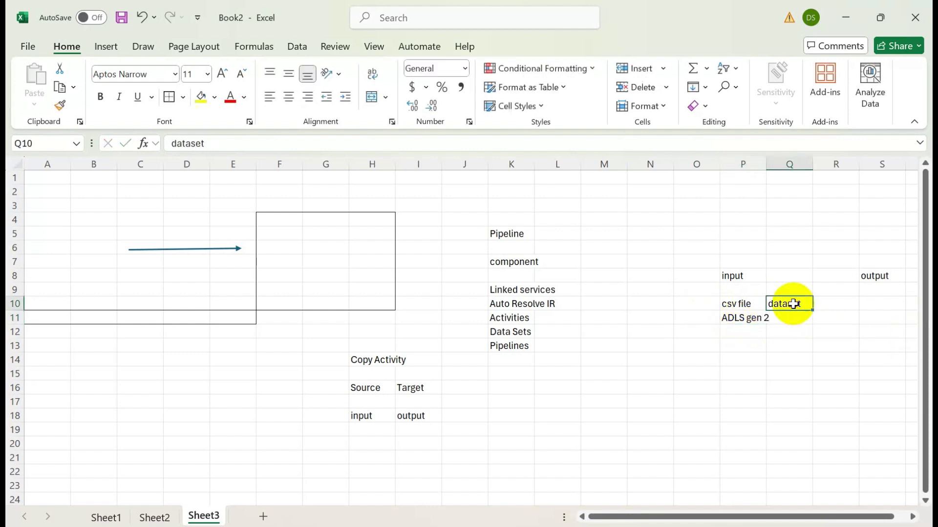
pyautogui.click(740, 318)
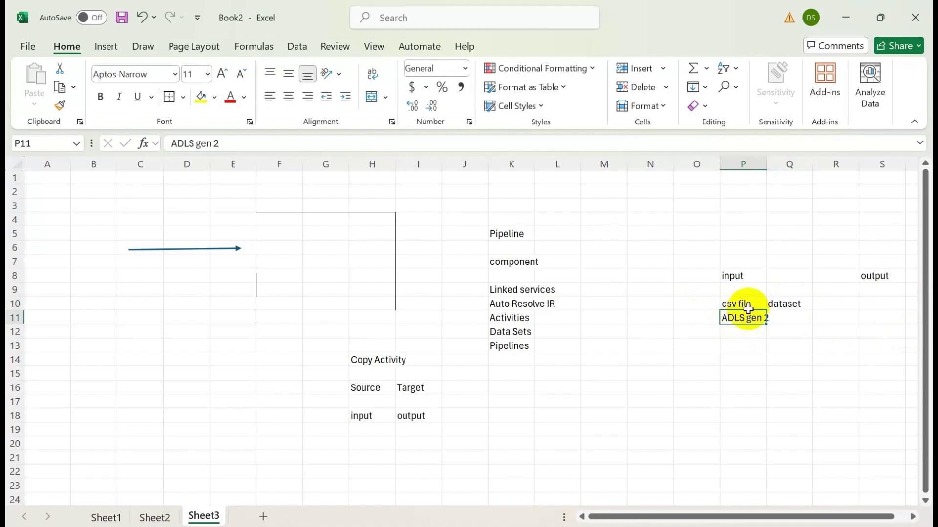
# Step: Switch to Azure Data Factory and choose Azure Data Lake Storage Gen2 as the data store for the new dataset
pyautogui.hotkey('alt', 'Tab')
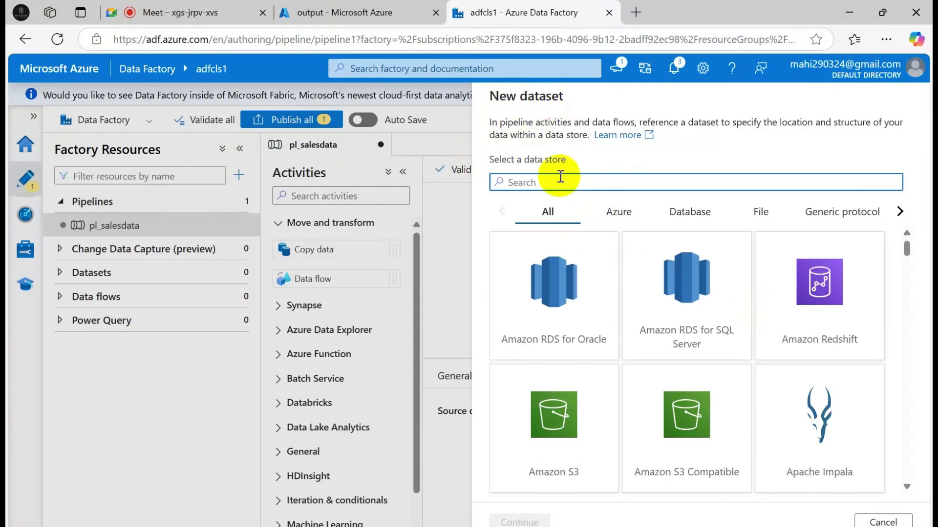
pyautogui.scroll(-5, 855, 415)
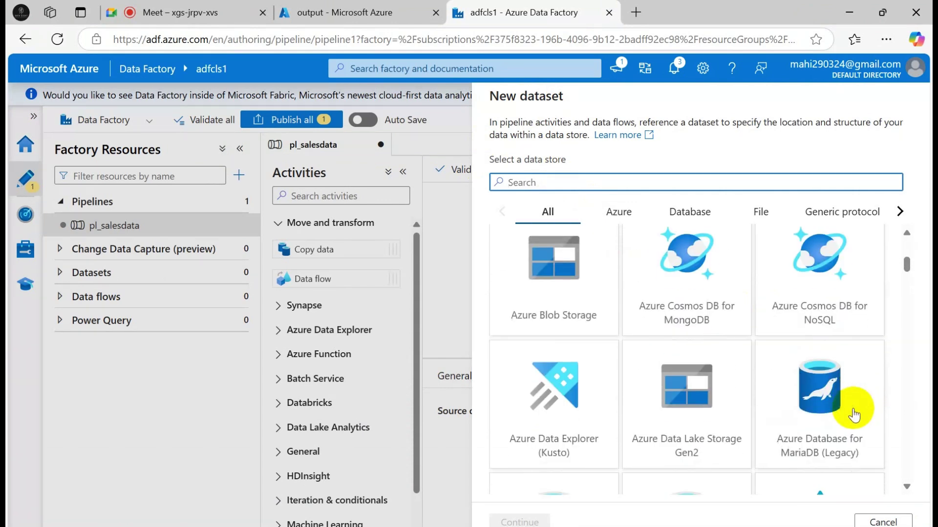
pyautogui.click(713, 424)
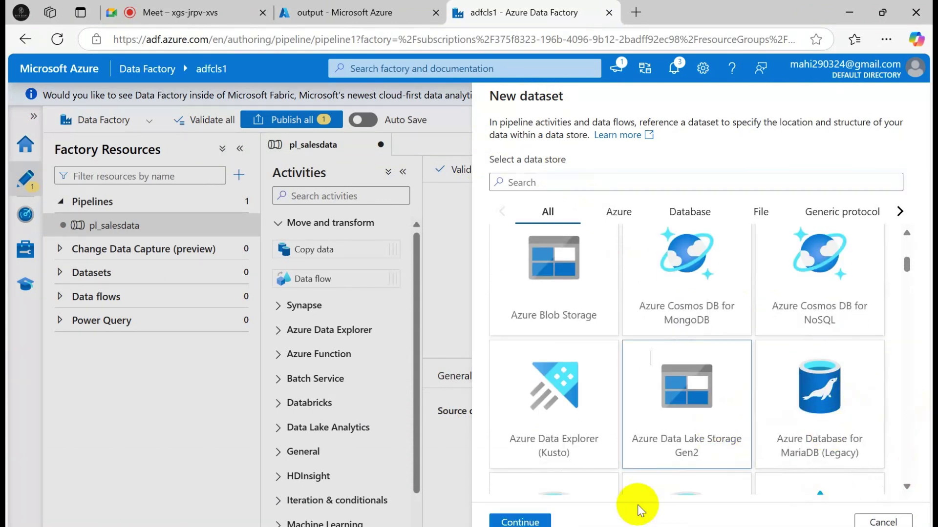
pyautogui.click(507, 520)
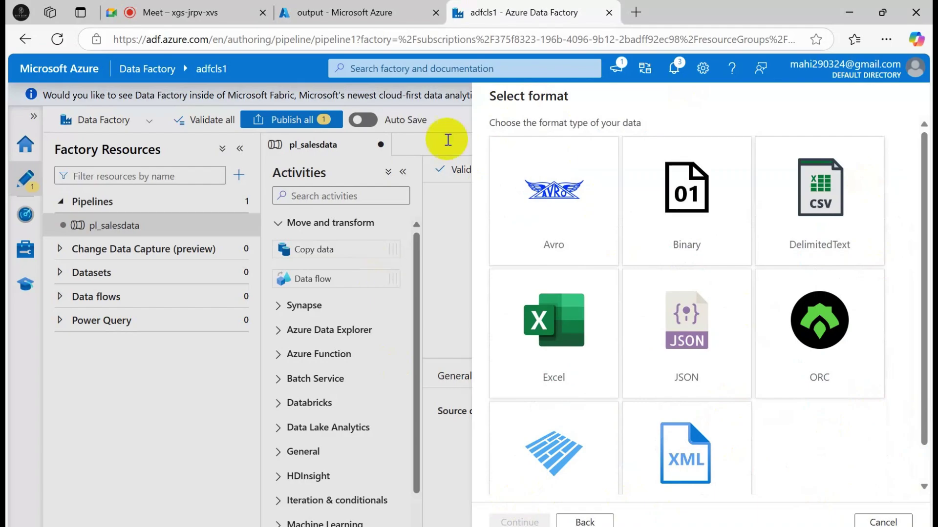
# Step: Check the input notes in the Excel workbook, and choose DelimitedText as the new dataset's format in Azure Data Factory
pyautogui.hotkey('alt', 'Tab')
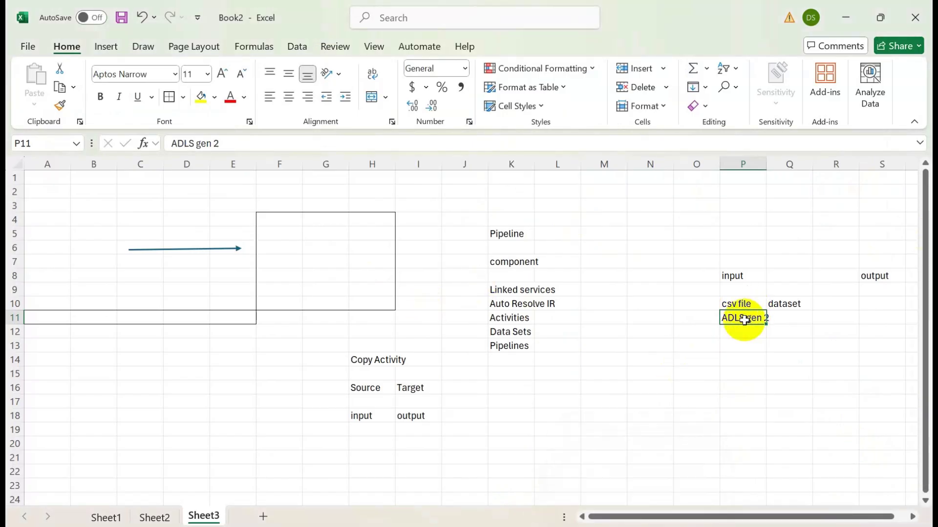
pyautogui.click(733, 274)
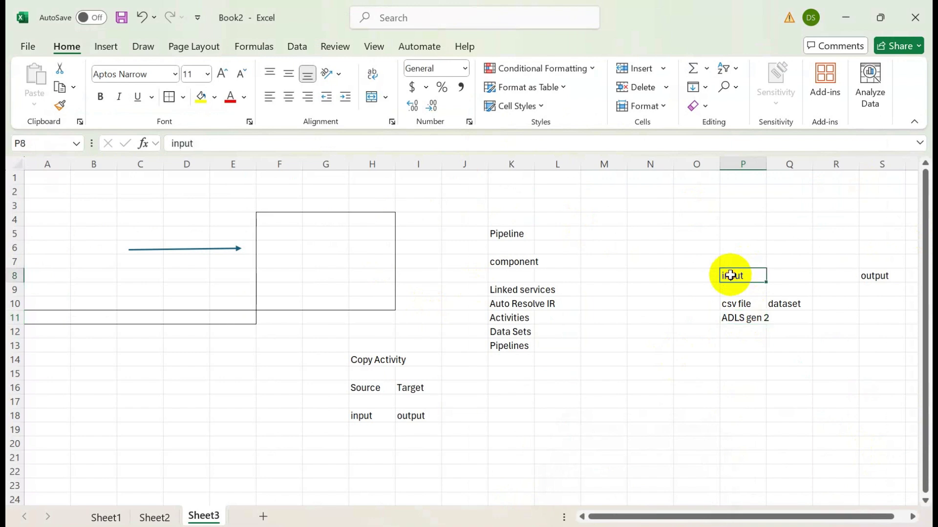
pyautogui.click(747, 321)
pyautogui.hotkey('alt', 'Tab')
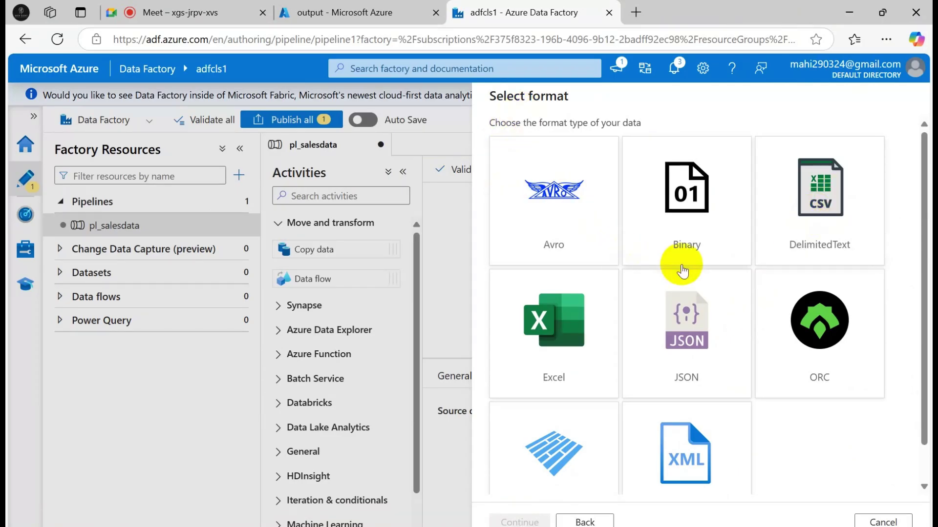
pyautogui.hotkey('alt', 'Tab')
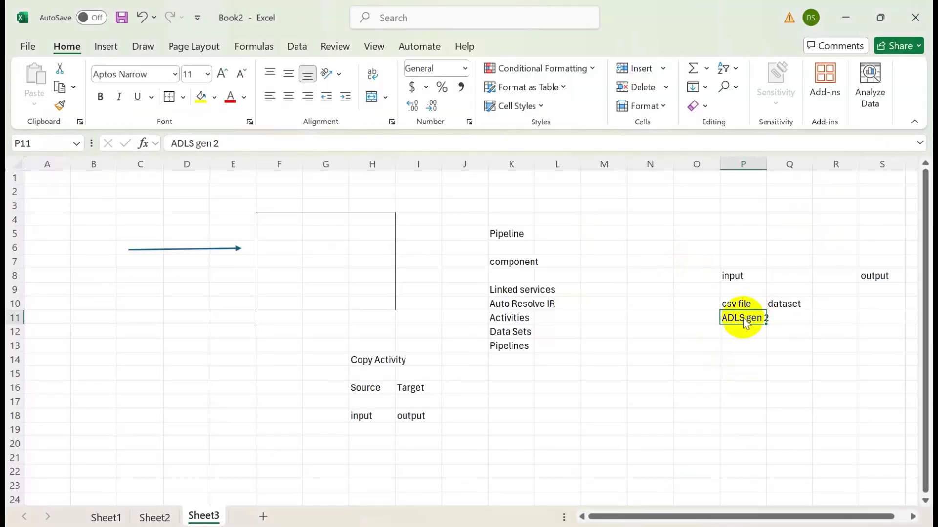
pyautogui.hotkey('alt', 'Tab')
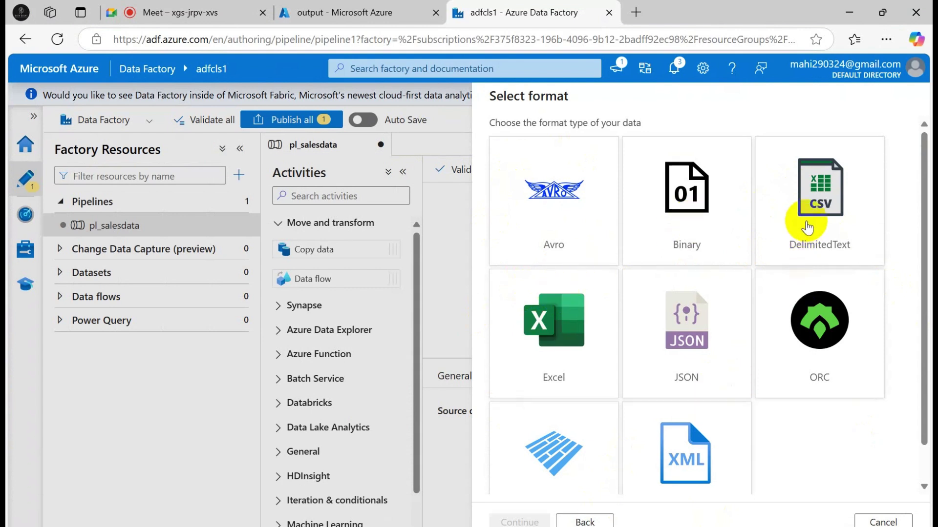
pyautogui.click(807, 227)
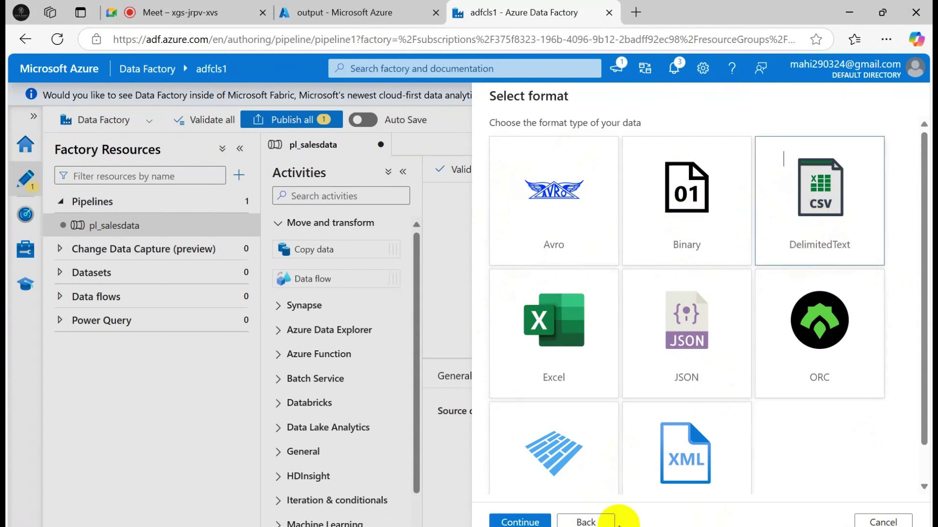
pyautogui.click(520, 521)
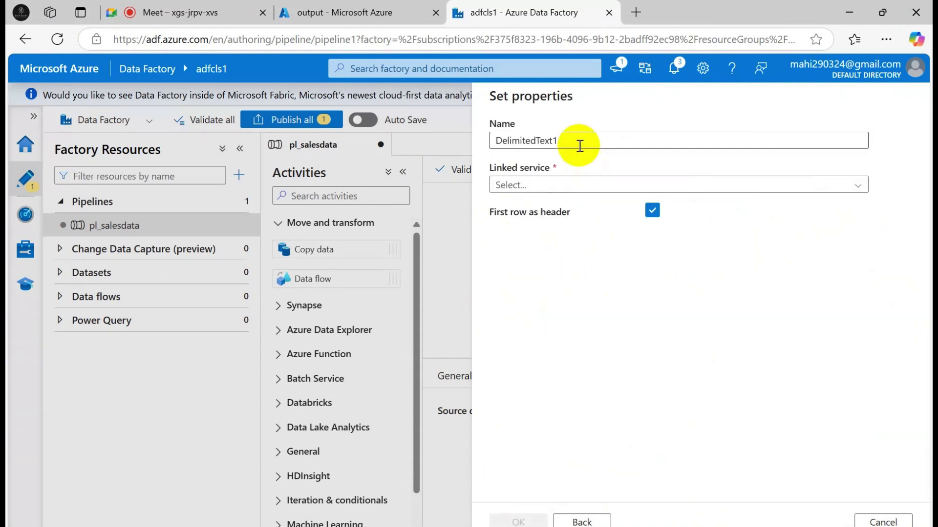
# Step: Name the dataset ds_salesdata and select ls_adlsgen2 as its linked service
pyautogui.moveTo(580, 145); pyautogui.dragTo(452, 124)
pyautogui.press('BackSpace')
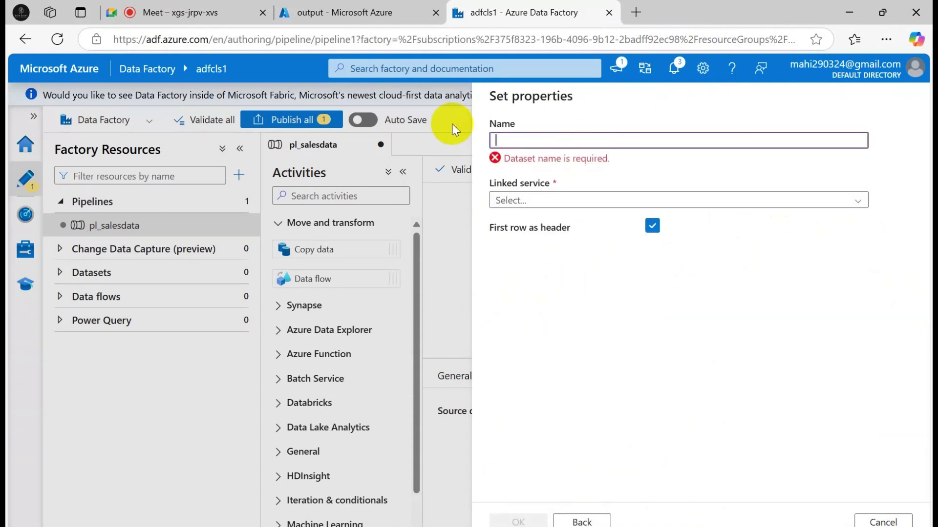
pyautogui.write('ds_')
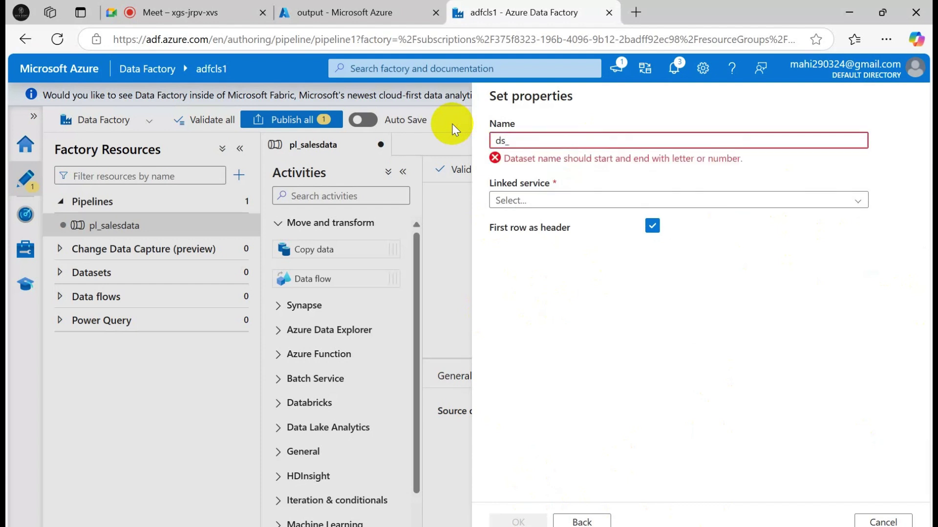
pyautogui.write('salesdata')
pyautogui.click(858, 191)
pyautogui.click(535, 259)
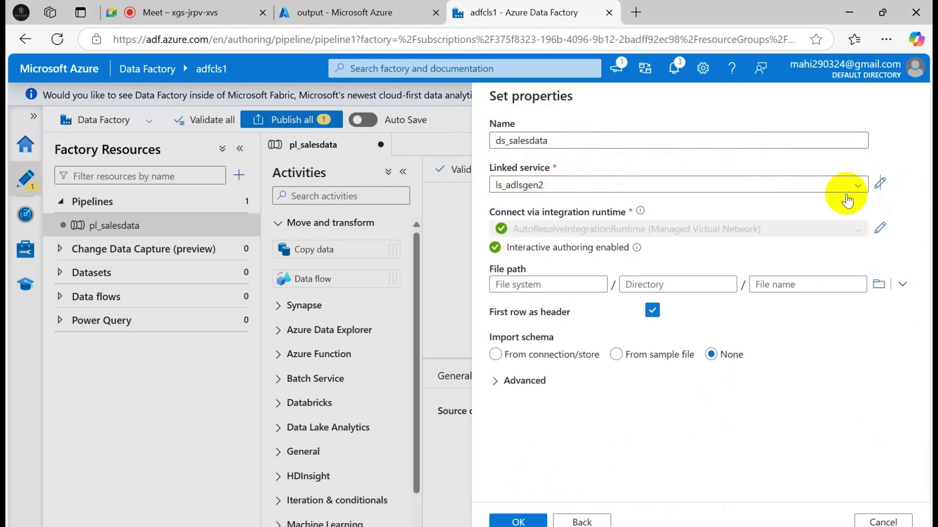
# Step: Set the dataset's file path to 1000 Sales Records.csv in the input folder
pyautogui.click(879, 287)
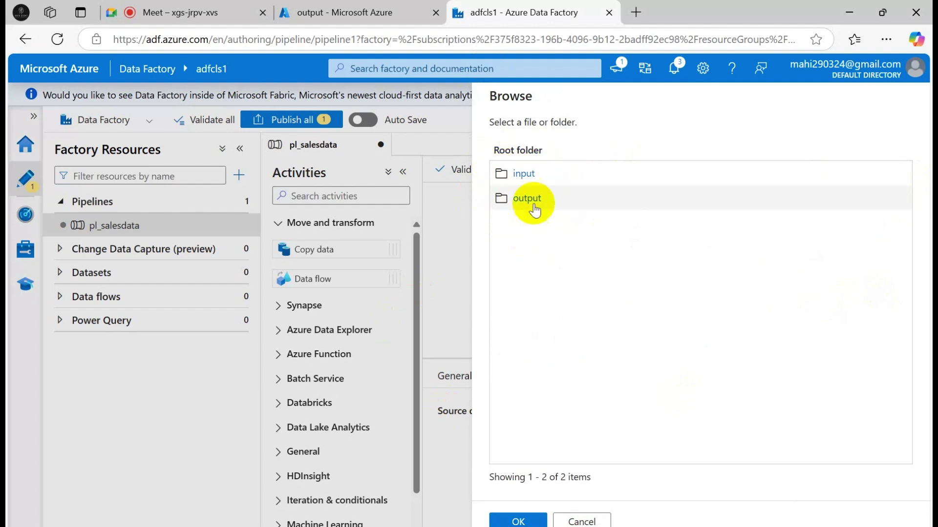
pyautogui.click(526, 175)
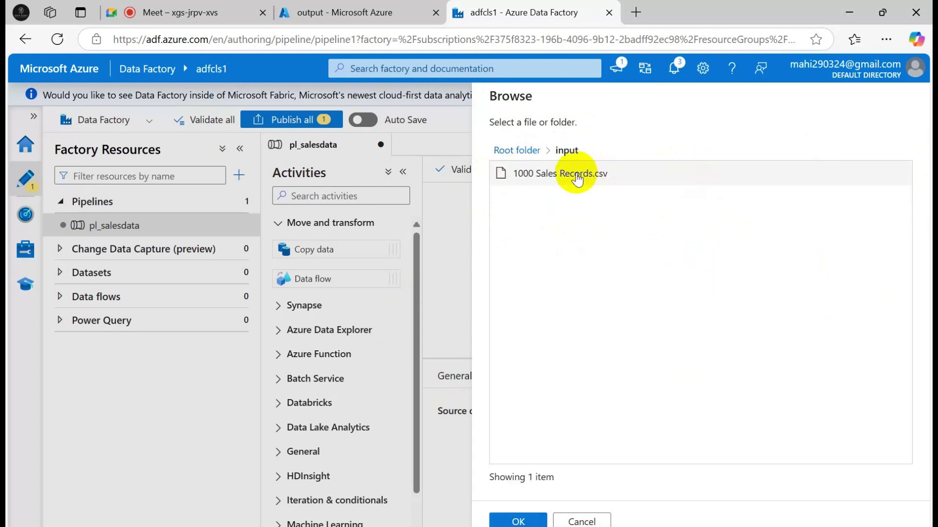
pyautogui.click(576, 176)
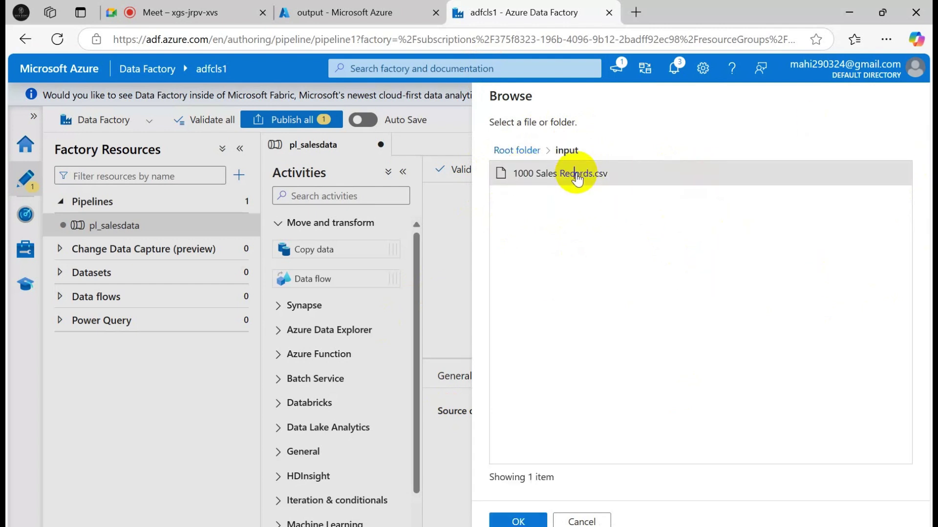
pyautogui.click(518, 521)
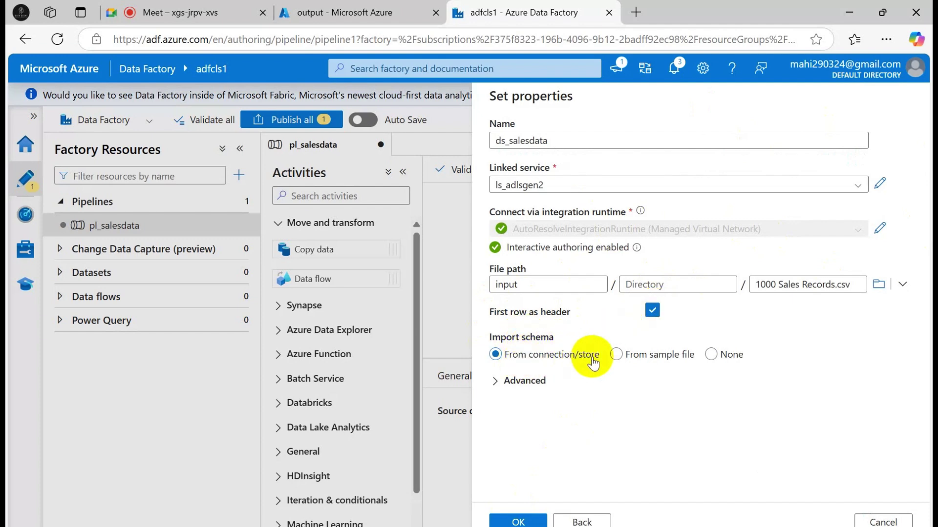
# Step: Review the csv file note in Excel, and create the ds_salesdata dataset with its schema imported from connection/store in Azure Data Factory
pyautogui.hotkey('alt', 'Tab')
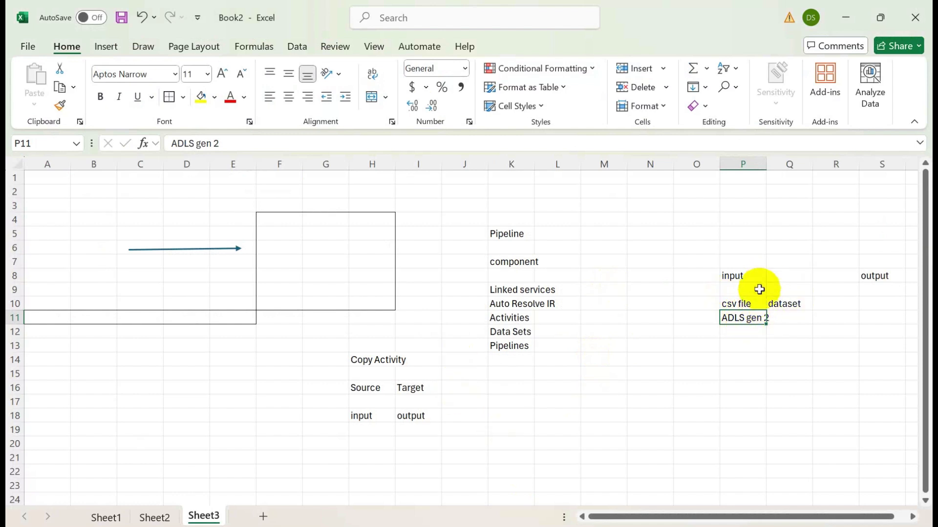
pyautogui.click(730, 304)
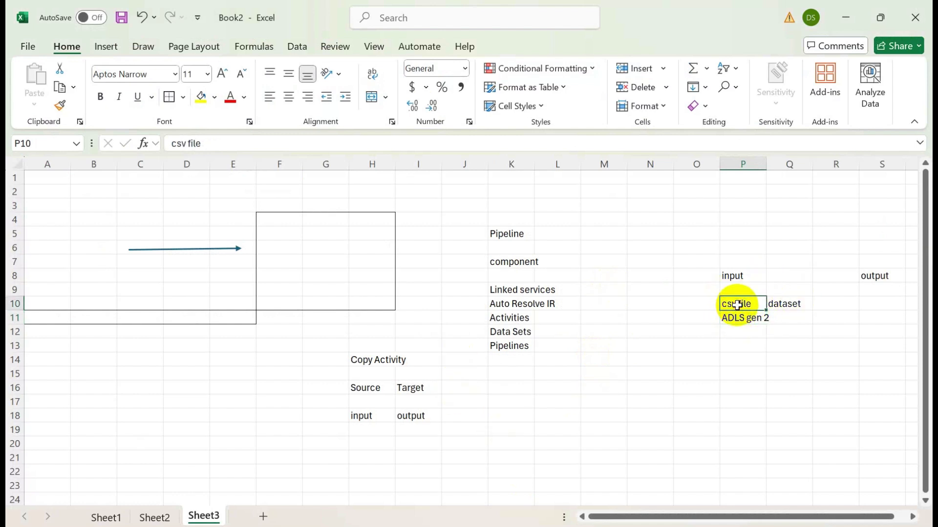
pyautogui.click(800, 290)
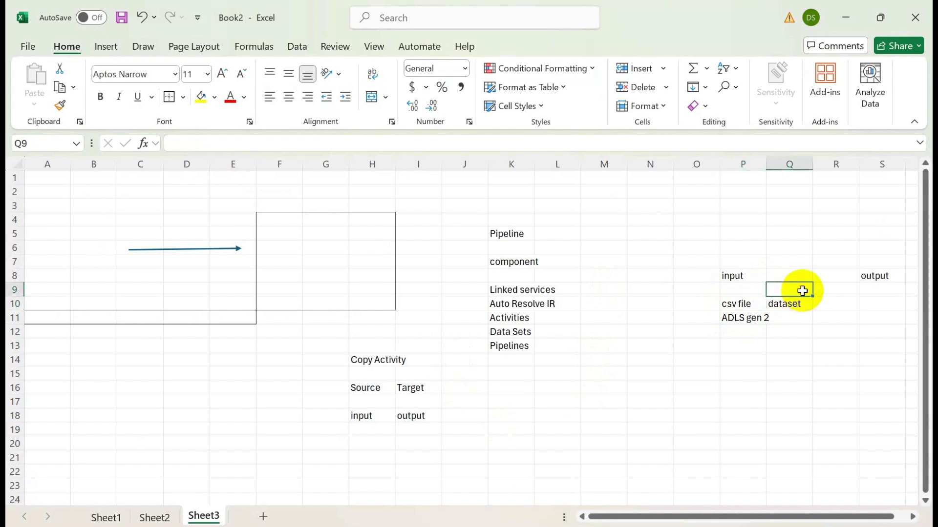
pyautogui.click(732, 305)
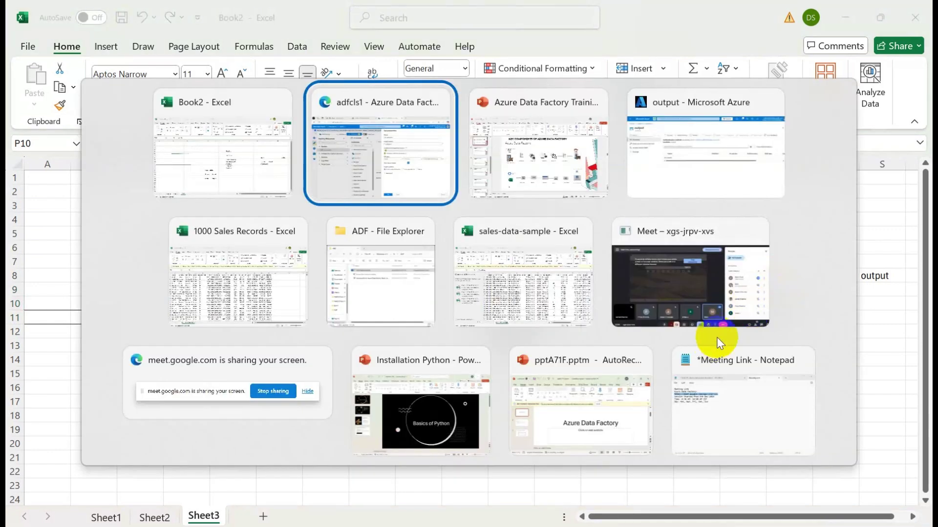
pyautogui.click(886, 298)
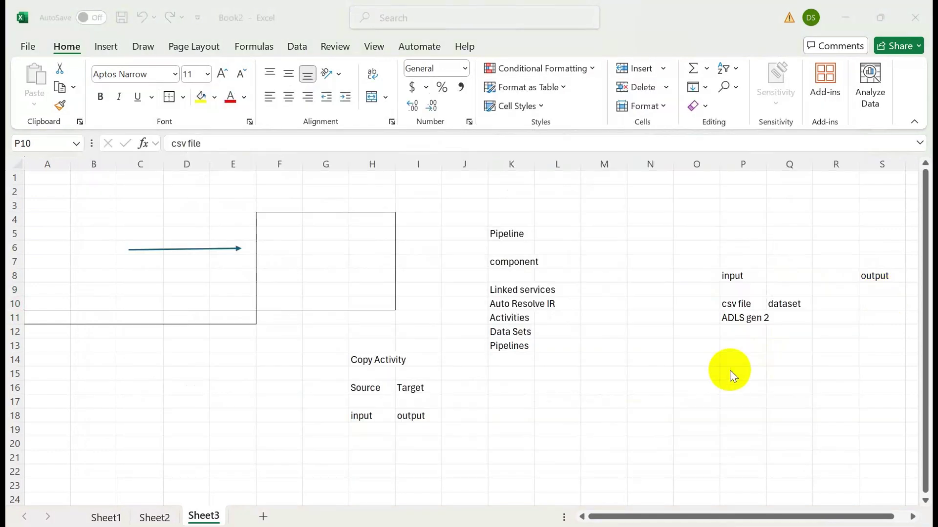
pyautogui.hotkey('alt', 'Tab')
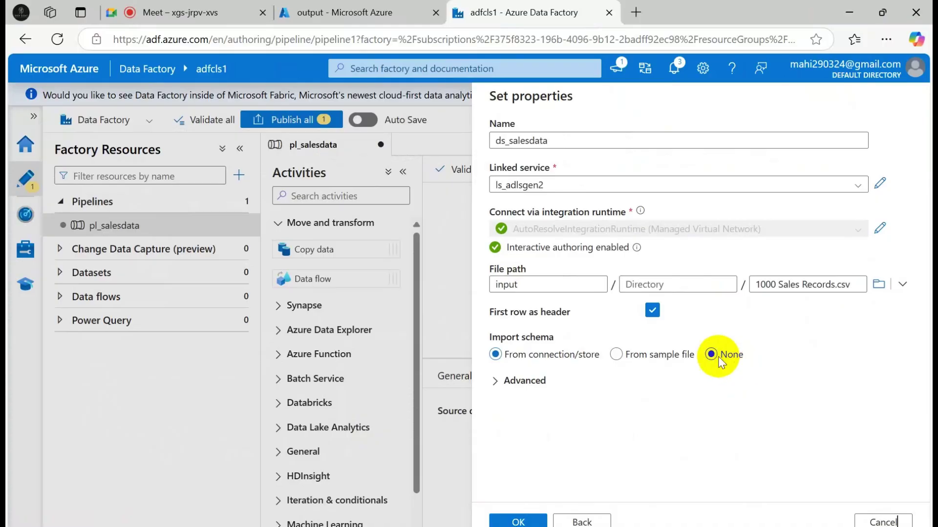
pyautogui.click(551, 356)
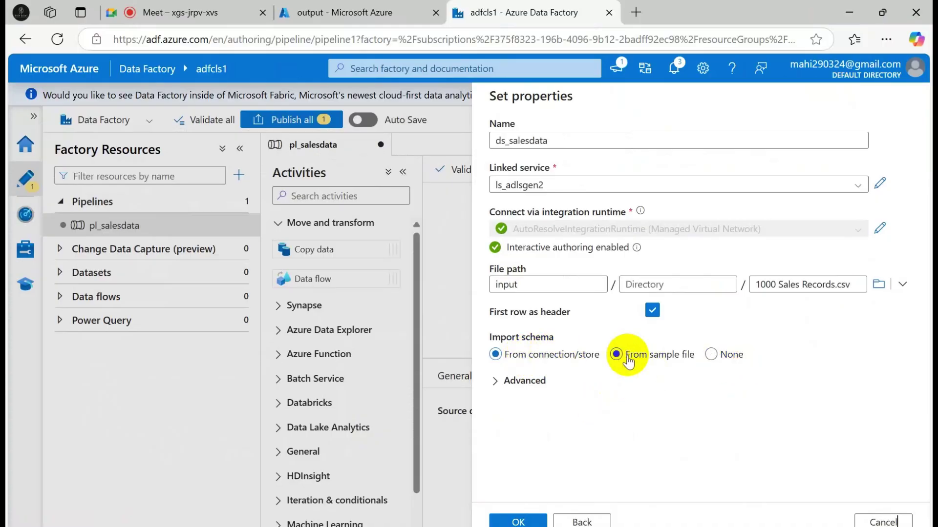
pyautogui.click(519, 521)
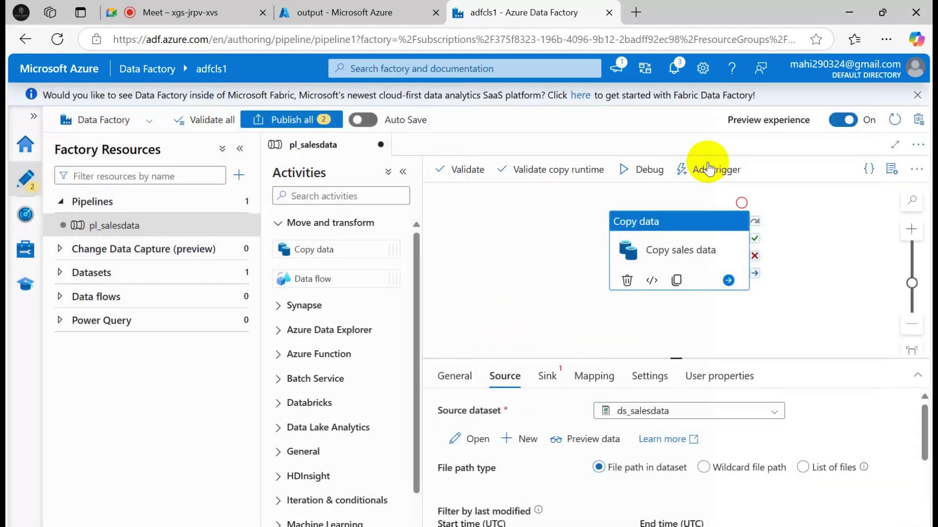
# Step: Preview the rows of the source dataset ds_salesdata and close the preview
pyautogui.scroll(-5, 708, 418)
pyautogui.scroll(5, 711, 418)
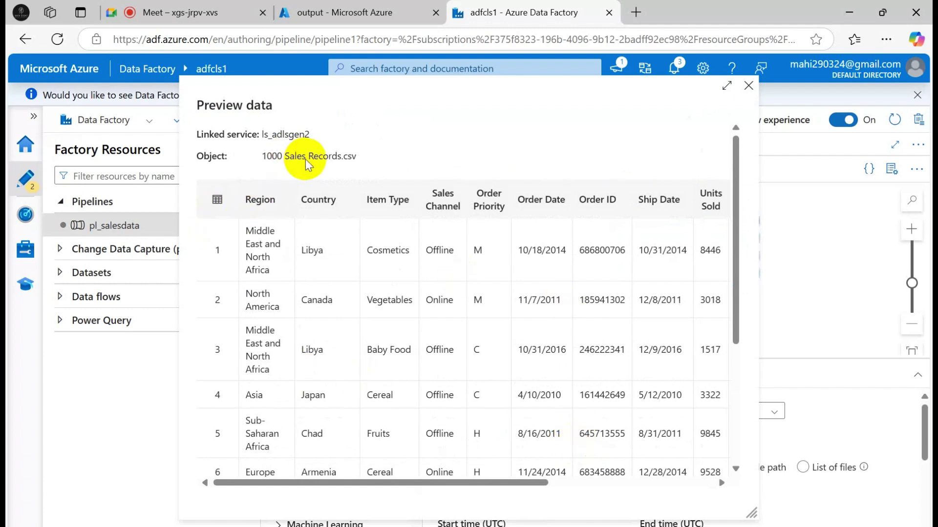
pyautogui.click(750, 87)
# Step: Look through the remaining source options of the Copy sales data activity and open its sink settings
pyautogui.scroll(-3, 689, 431)
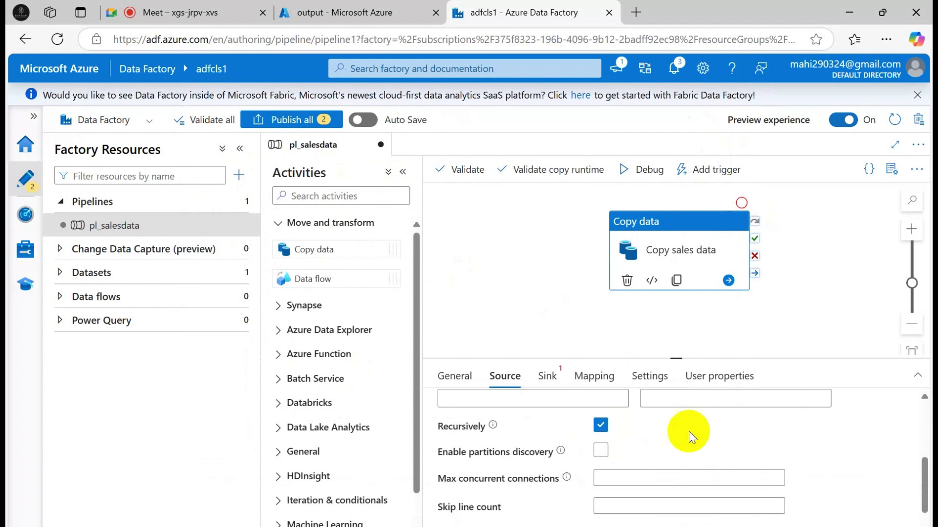
pyautogui.scroll(-1, 739, 447)
pyautogui.scroll(3, 739, 446)
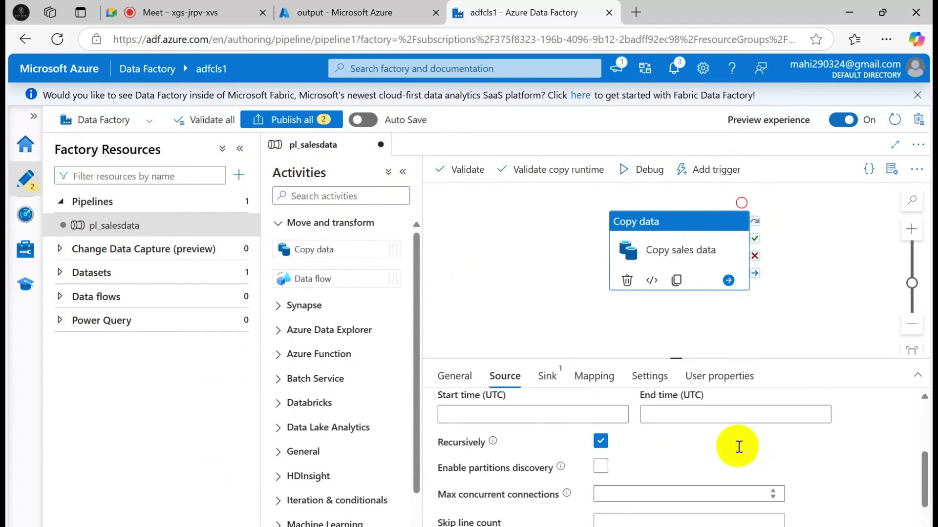
pyautogui.click(548, 378)
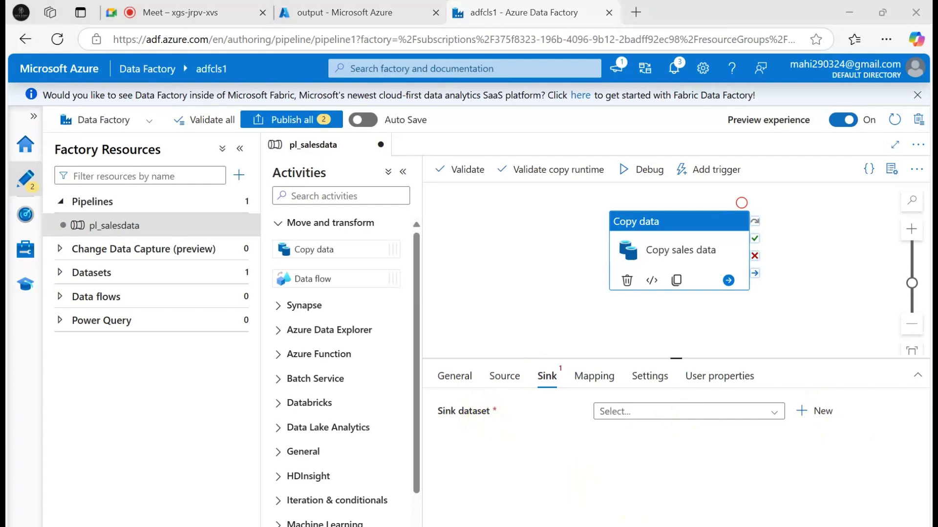
# Step: Check the key components slide in PowerPoint, and name the new sink dataset ds_salesdataout with linked service ls_adlsgen2 in Azure Data Factory
pyautogui.click(734, 482)
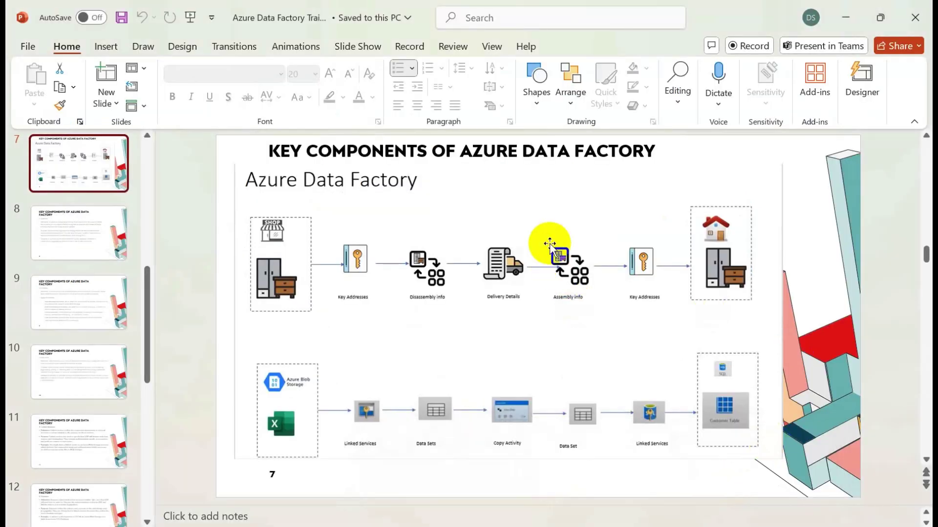
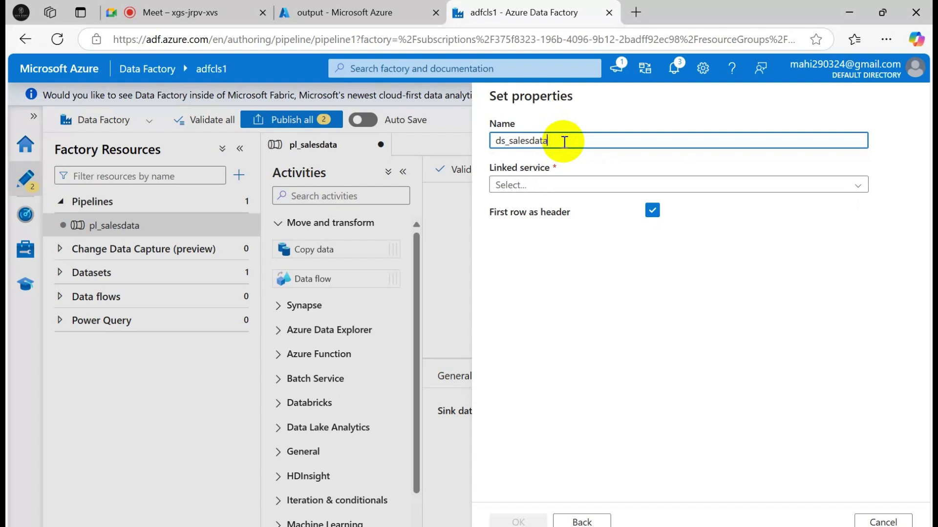
pyautogui.write('t')
pyautogui.click(562, 185)
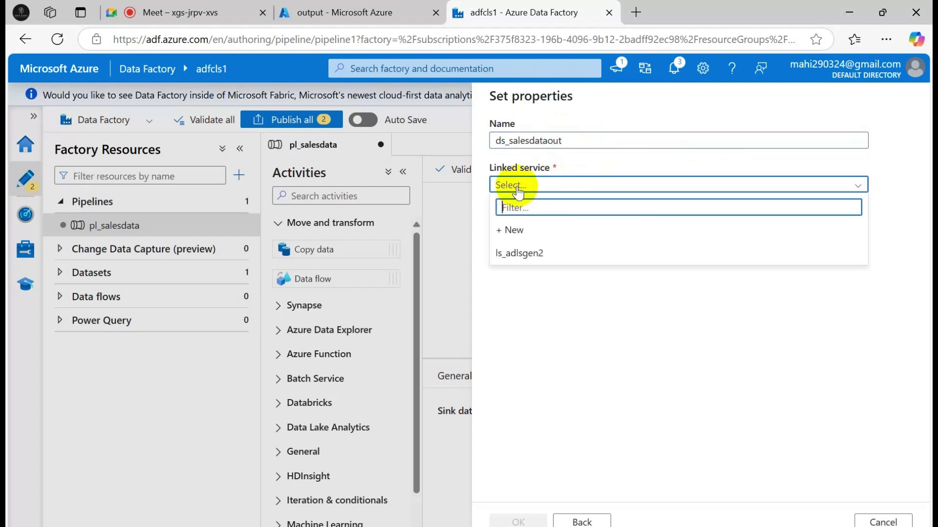
pyautogui.click(531, 254)
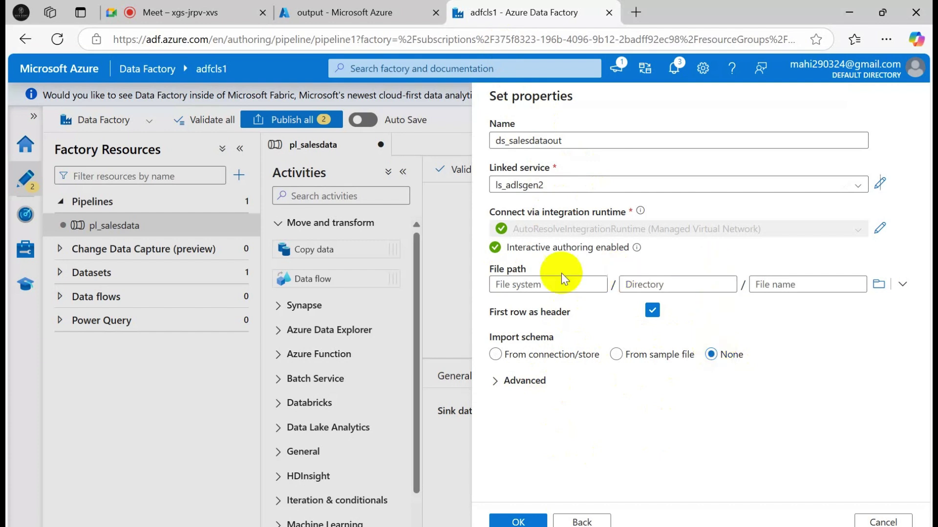
# Step: Browse the storage and set the sink dataset's file path to the output folder
pyautogui.click(877, 287)
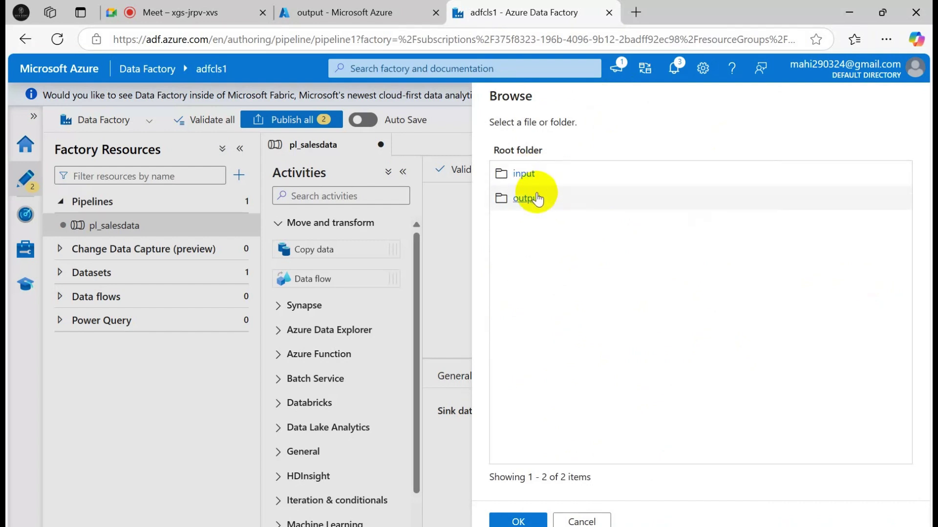
pyautogui.click(518, 199)
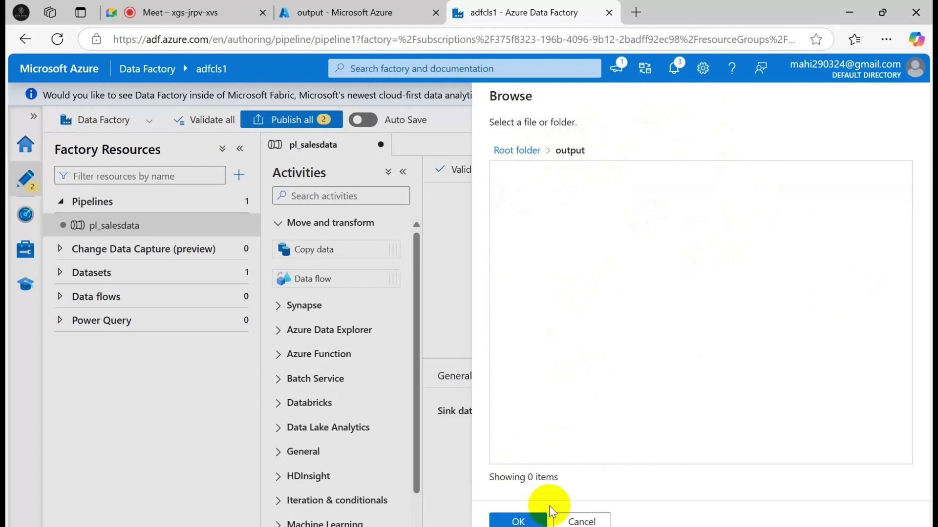
pyautogui.click(518, 520)
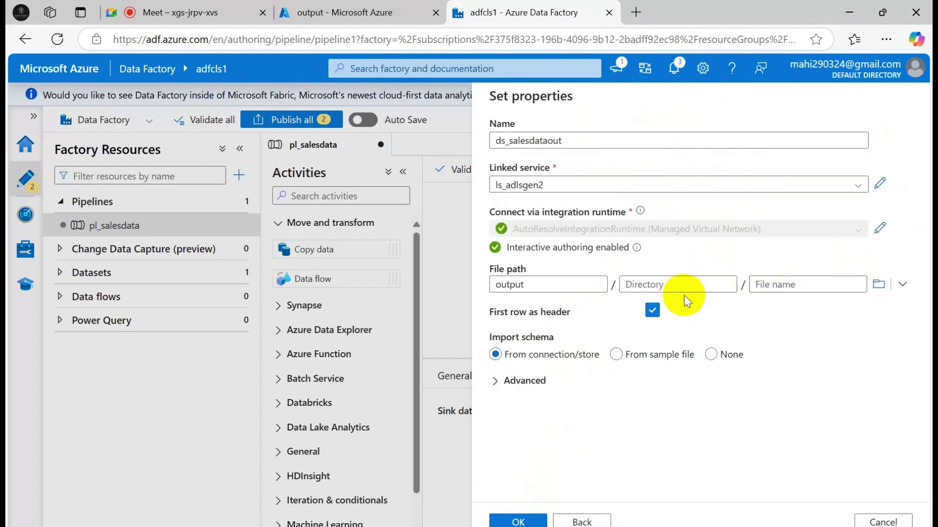
# Step: Try to create the sink dataset with the directory Sales and its schema imported from connection/store
pyautogui.click(647, 284)
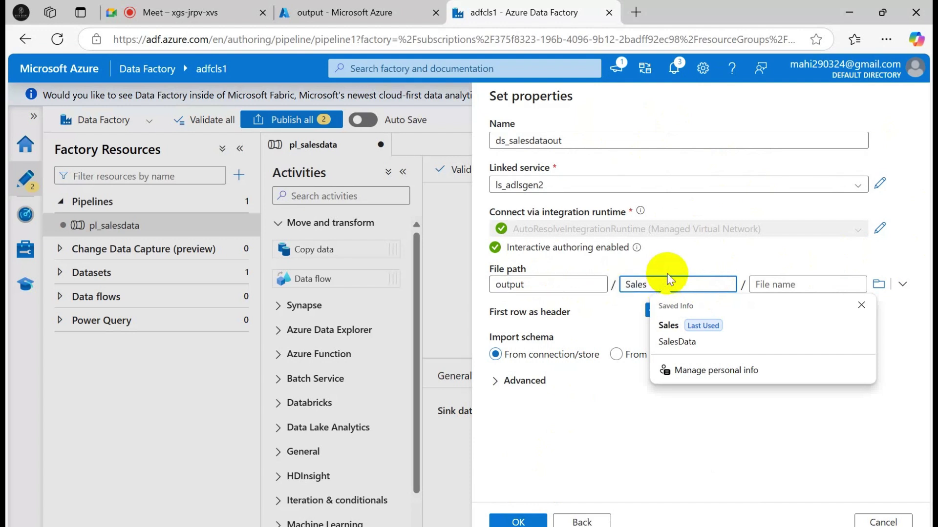
pyautogui.click(677, 440)
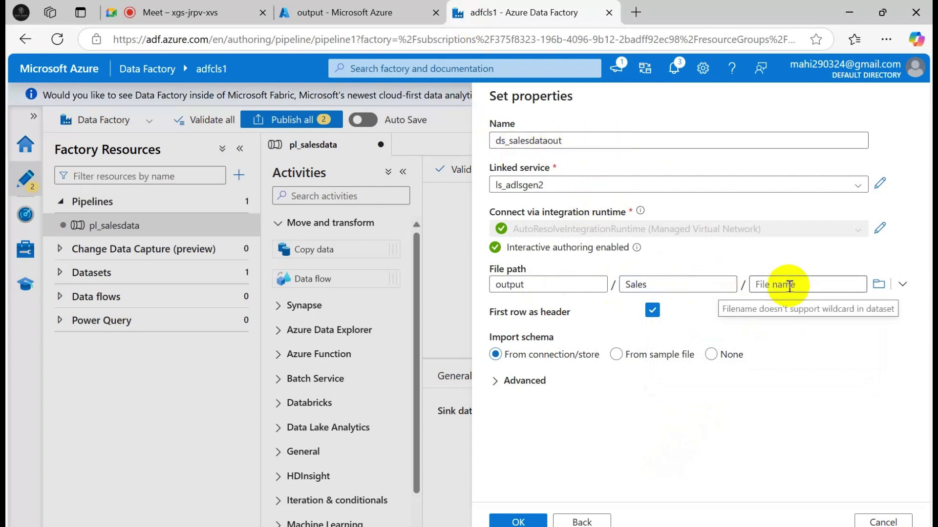
pyautogui.click(518, 522)
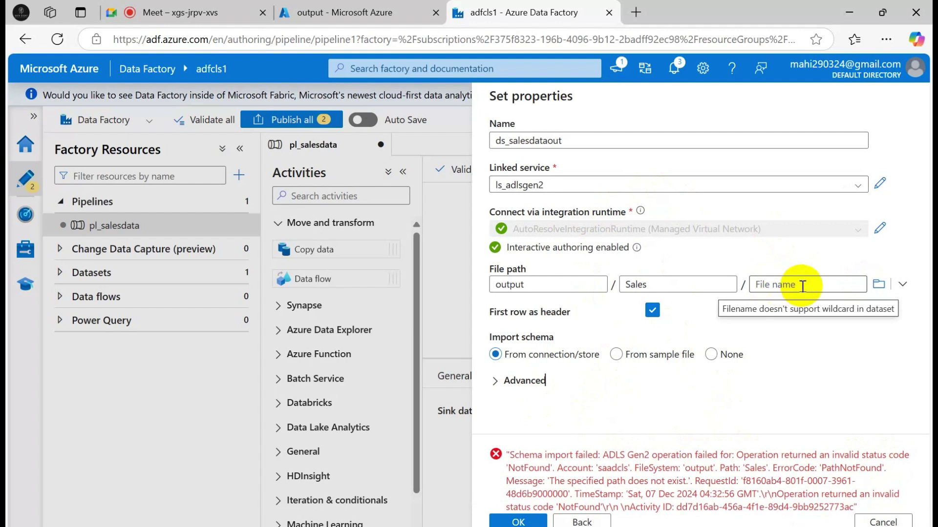
# Step: Set the directory to SalesData and the schema import to None, and create the sink dataset ds_salesdataout
pyautogui.click(659, 283)
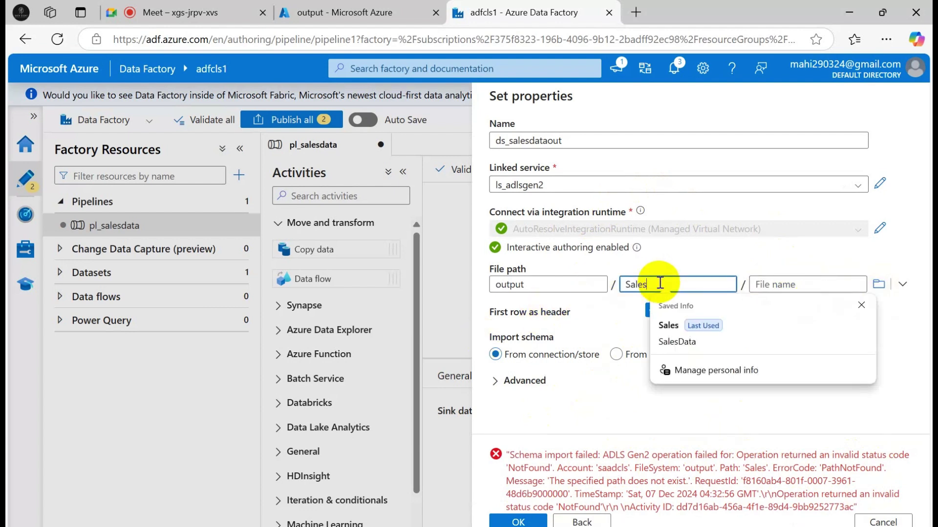
pyautogui.press('BackSpace')
pyautogui.press('BackSpace')
pyautogui.write('SalesData')
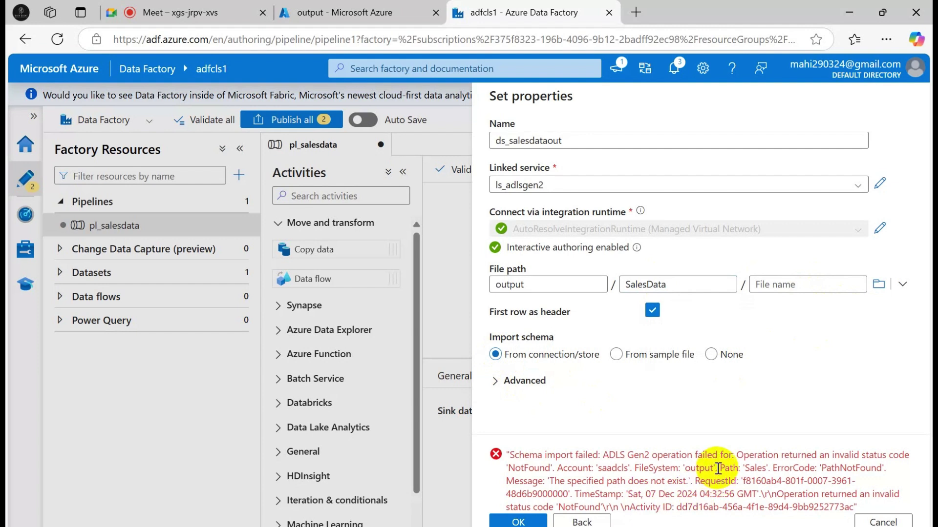
pyautogui.click(716, 357)
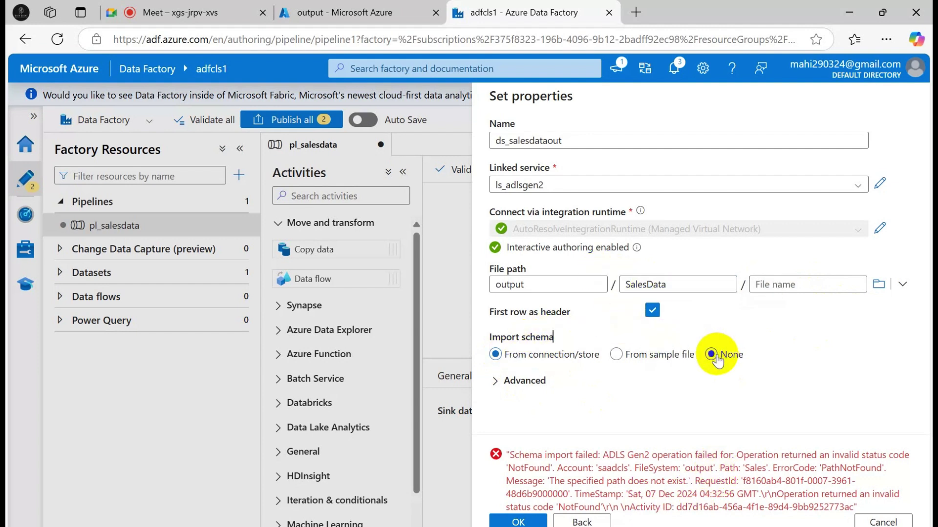
pyautogui.click(531, 522)
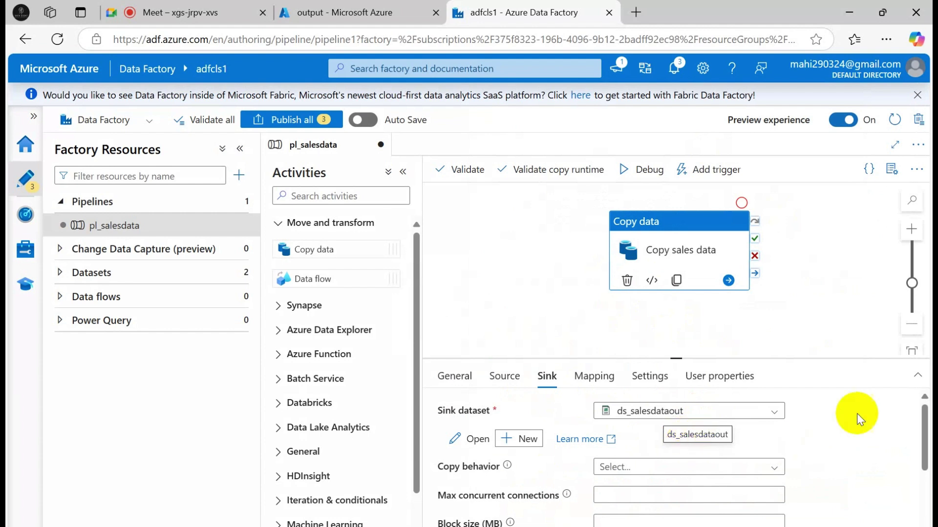
# Step: Review the copy behavior, max concurrent connections and block size options of the sink, and open the activity's mapping settings
pyautogui.moveTo(926, 442); pyautogui.dragTo(923, 461)
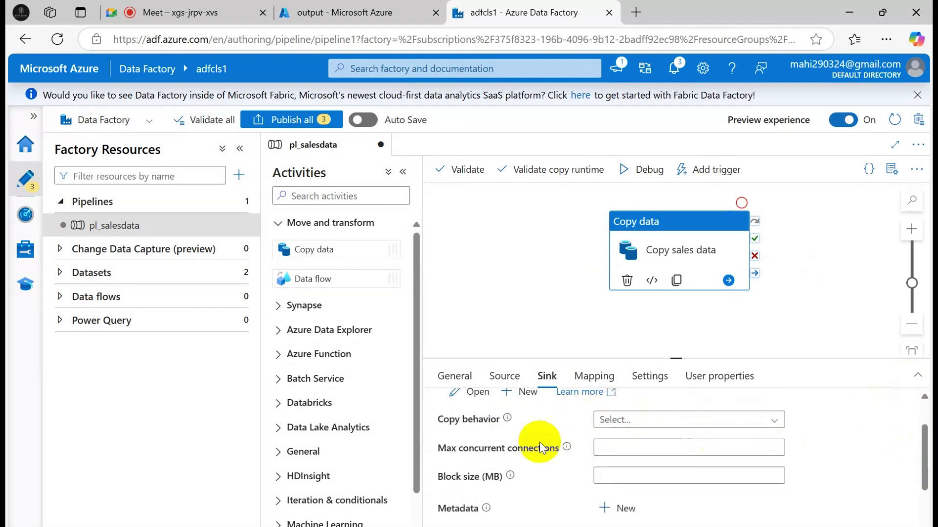
pyautogui.moveTo(568, 447)
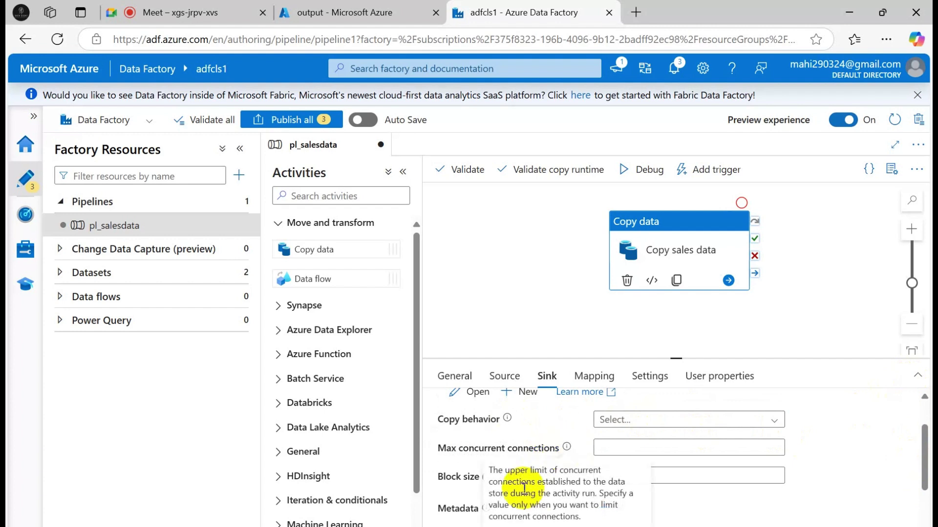
pyautogui.moveTo(511, 476)
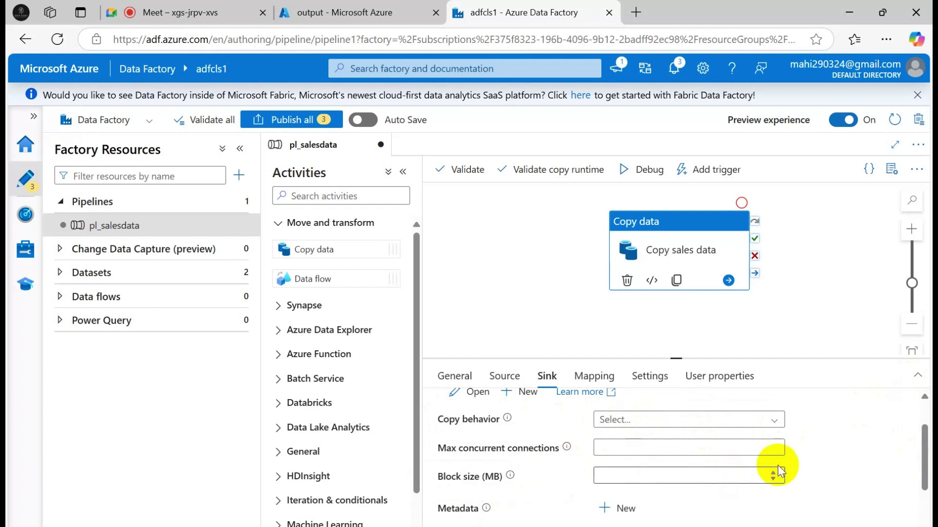
pyautogui.scroll(-1, 923, 489)
pyautogui.moveTo(924, 488); pyautogui.dragTo(923, 446)
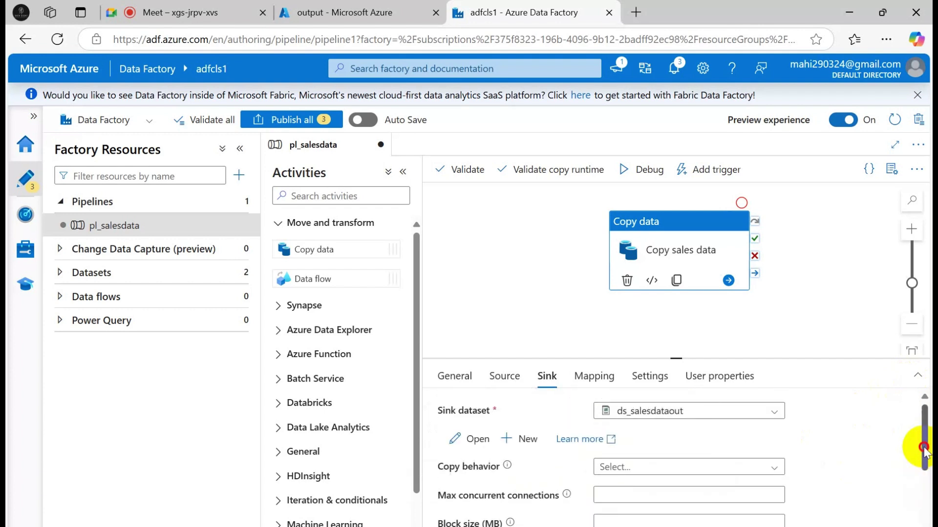
pyautogui.click(594, 375)
pyautogui.moveTo(925, 480)
pyautogui.mouseDown()
pyautogui.moveTo(925, 496)
pyautogui.moveTo(928, 473)
pyautogui.mouseUp()
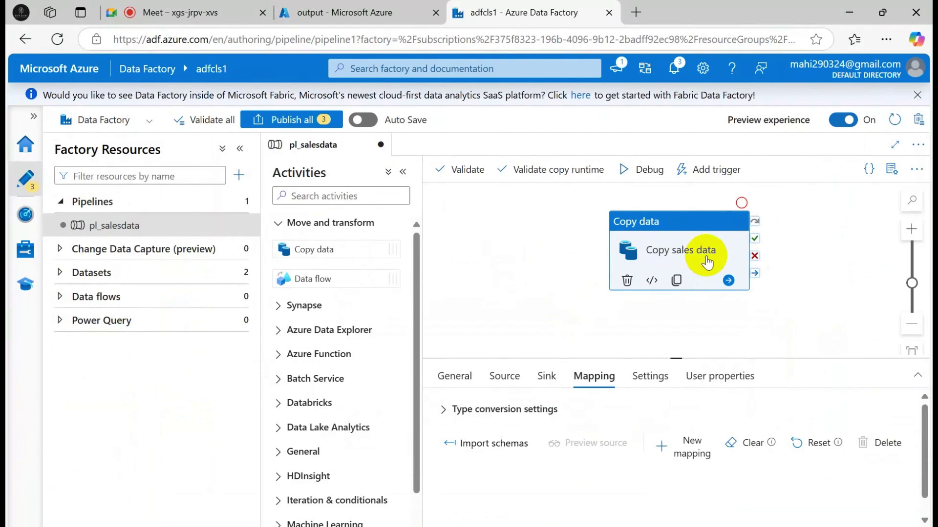
# Step: In Excel, enter input in L18 and output in P18, and mark the column areas L20:L23 and P20:P23 beneath them
pyautogui.hotkey('alt', 'Tab')
pyautogui.press('Tab')
pyautogui.click(556, 413)
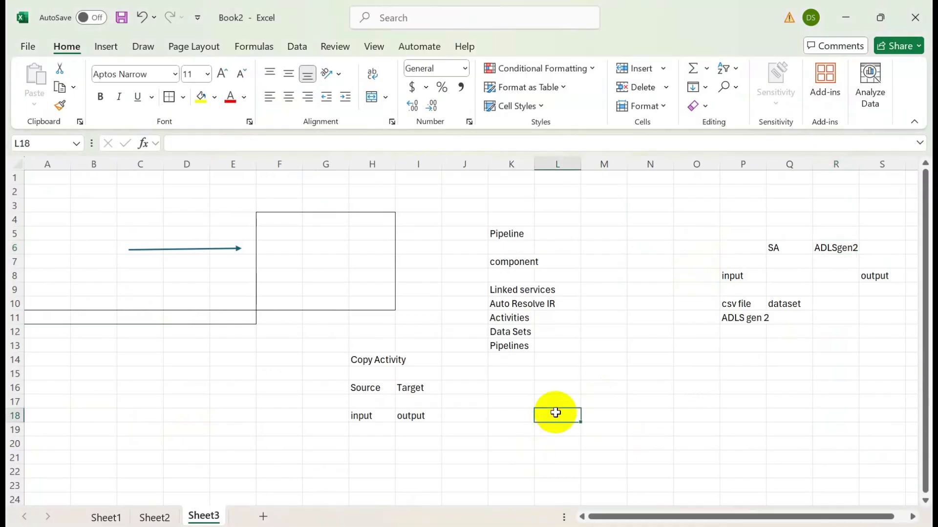
pyautogui.write('input')
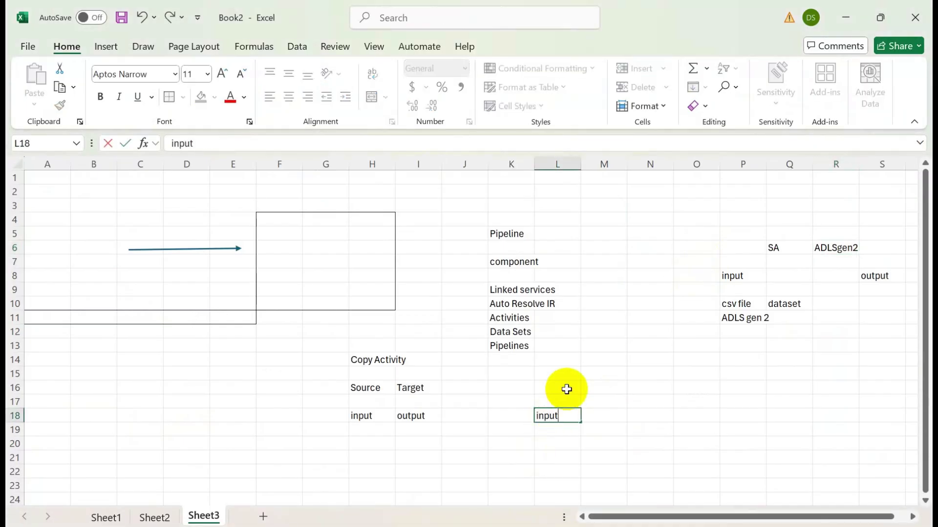
pyautogui.click(756, 414)
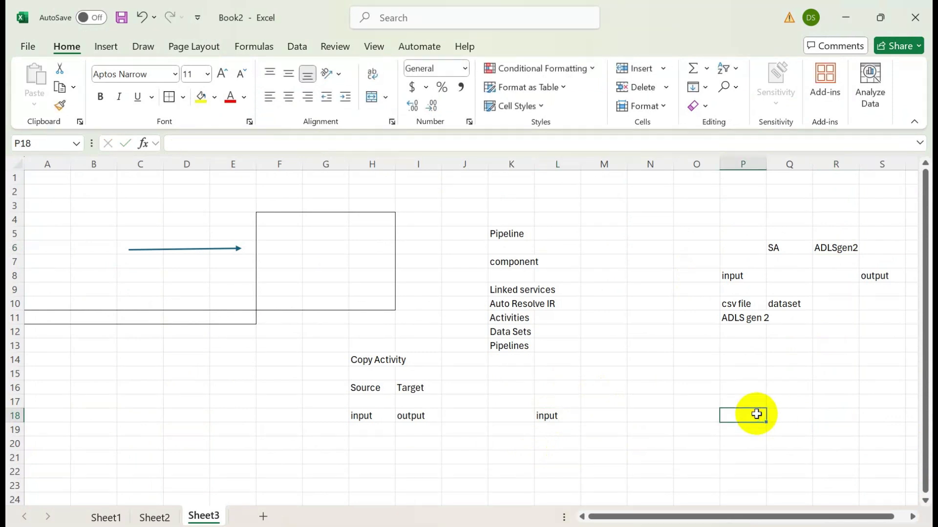
pyautogui.write('output')
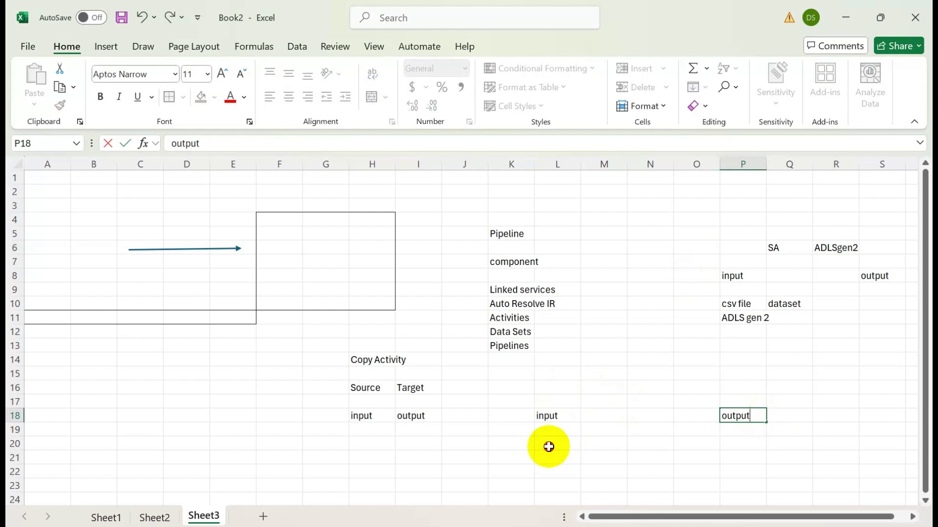
pyautogui.moveTo(549, 443); pyautogui.dragTo(552, 484)
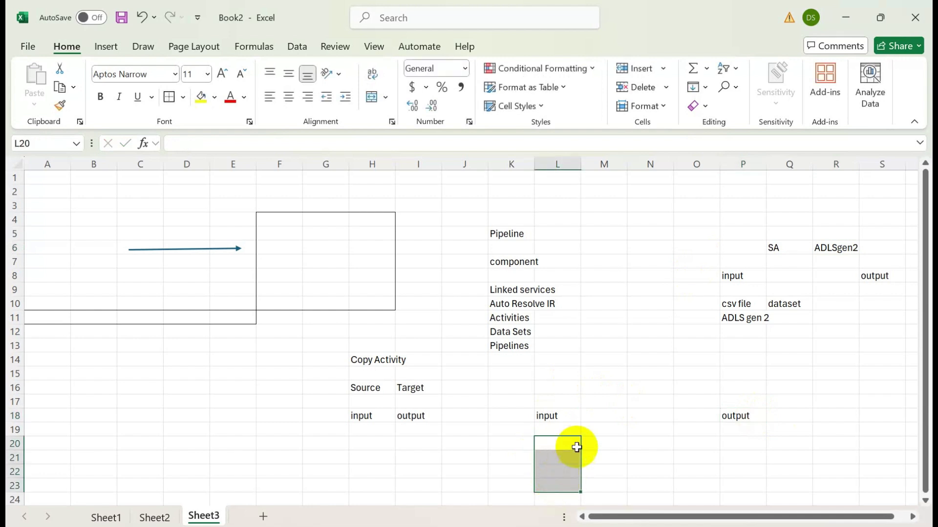
pyautogui.click(740, 445)
pyautogui.moveTo(740, 452); pyautogui.dragTo(741, 482)
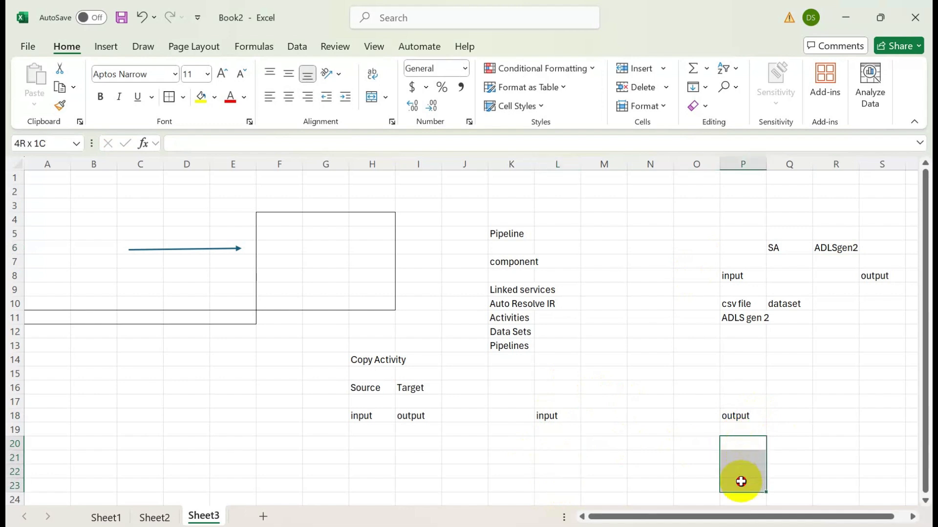
# Step: Back in Azure Data Factory, import the schemas into the Copy sales data mapping, enlarge the mapping area and review the column pairs
pyautogui.hotkey('alt', 'Tab')
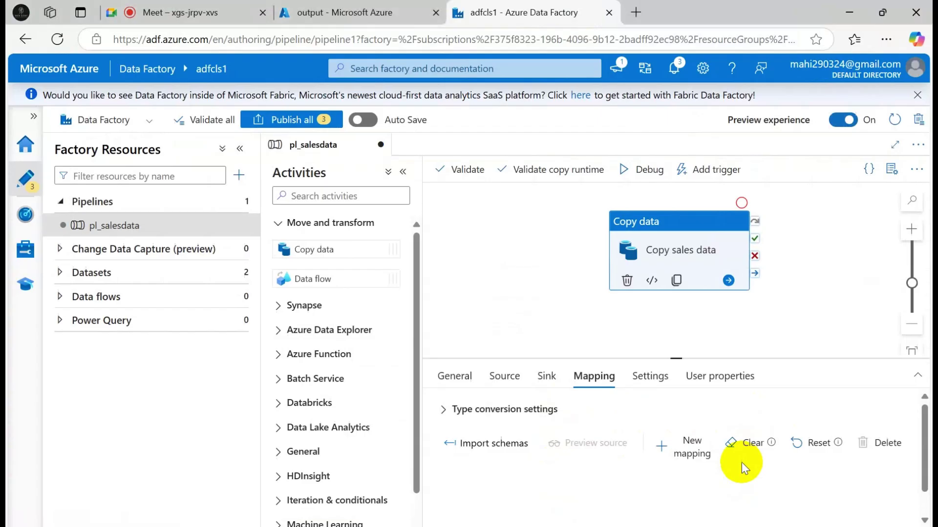
pyautogui.click(474, 445)
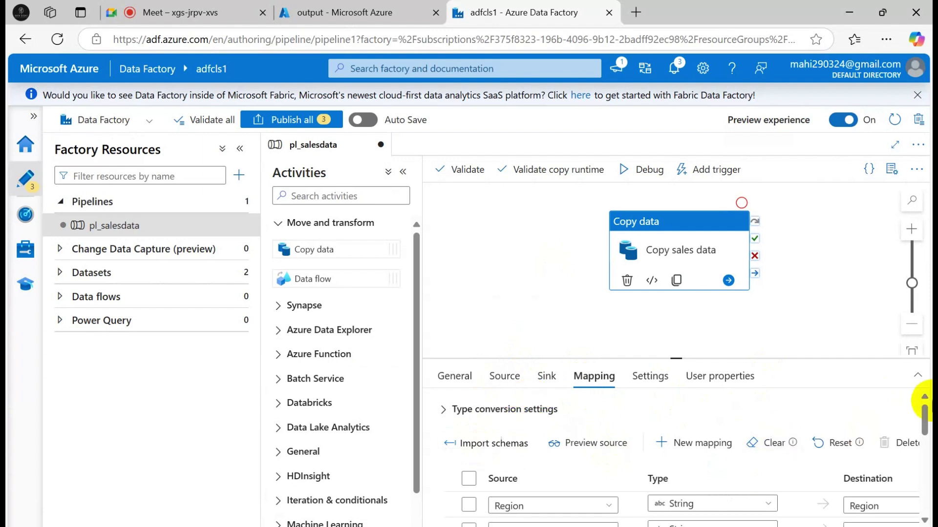
pyautogui.click(917, 376)
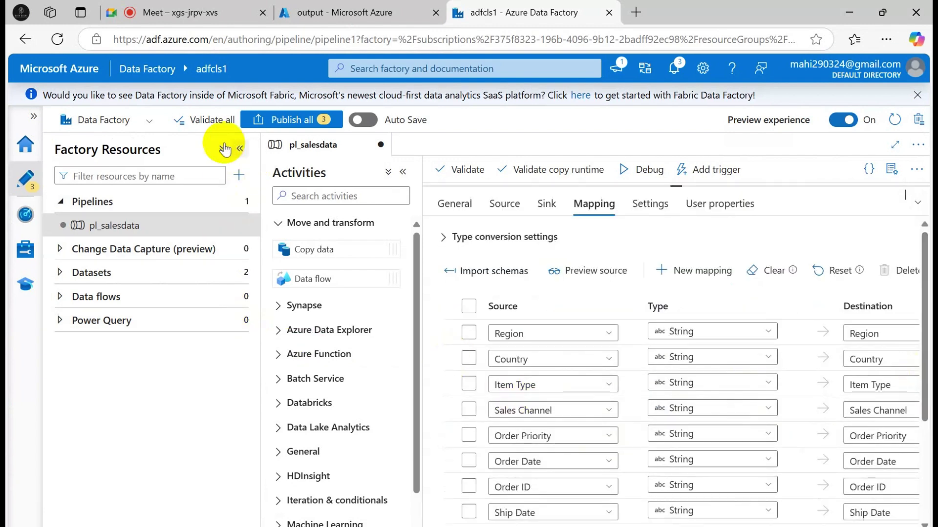
pyautogui.click(242, 150)
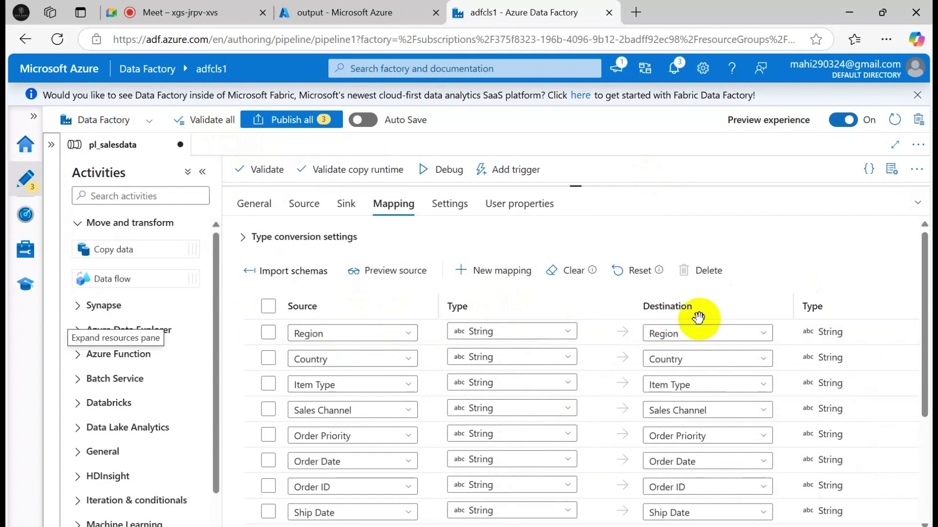
pyautogui.scroll(-4, 708, 430)
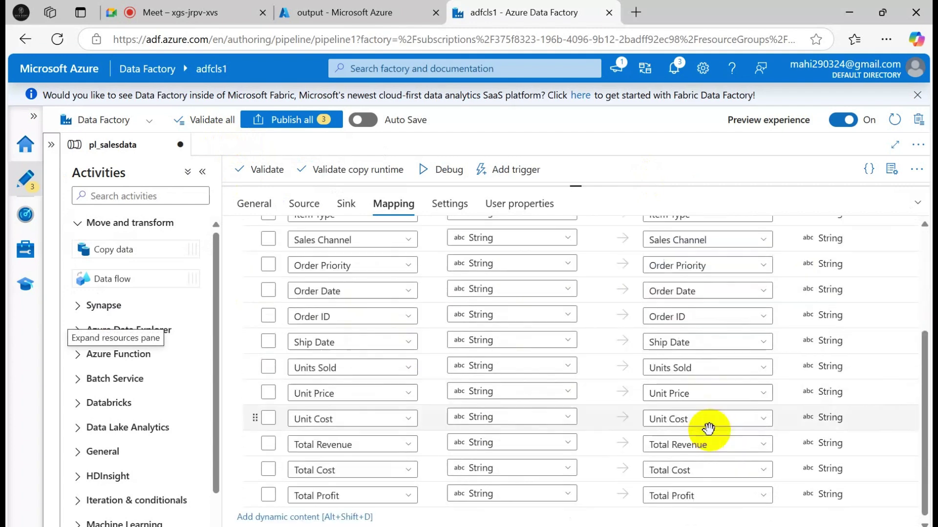
pyautogui.scroll(5, 605, 370)
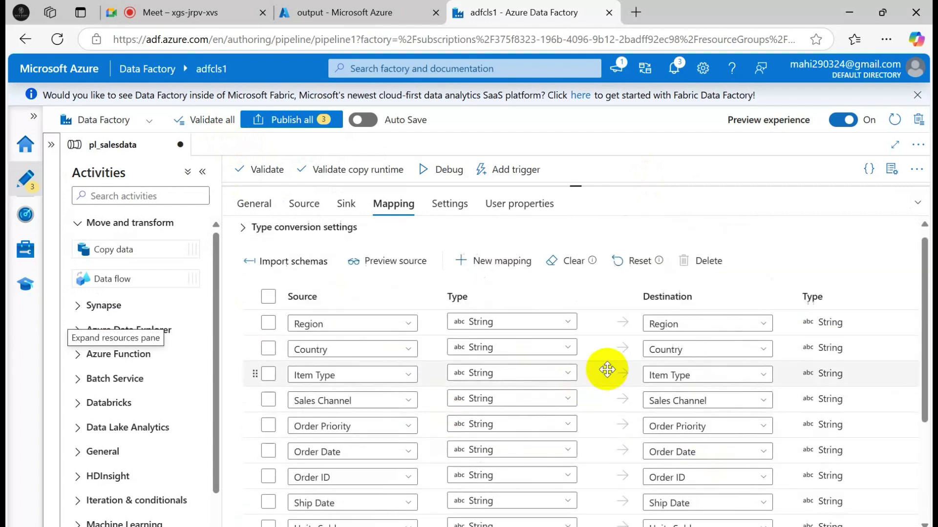
pyautogui.scroll(-5, 635, 362)
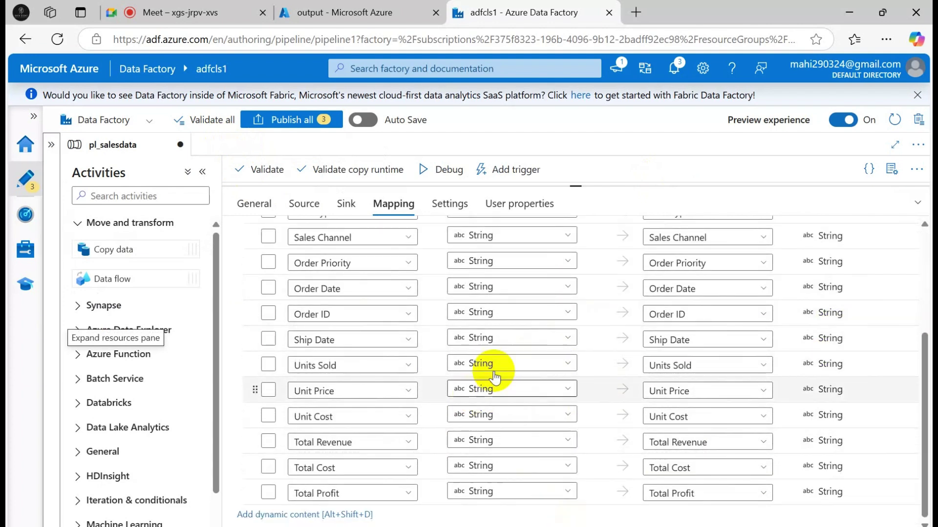
# Step: In the column mapping, set the source type of Units Sold to Int32 and of Unit Price and Unit Cost to Int64
pyautogui.click(568, 364)
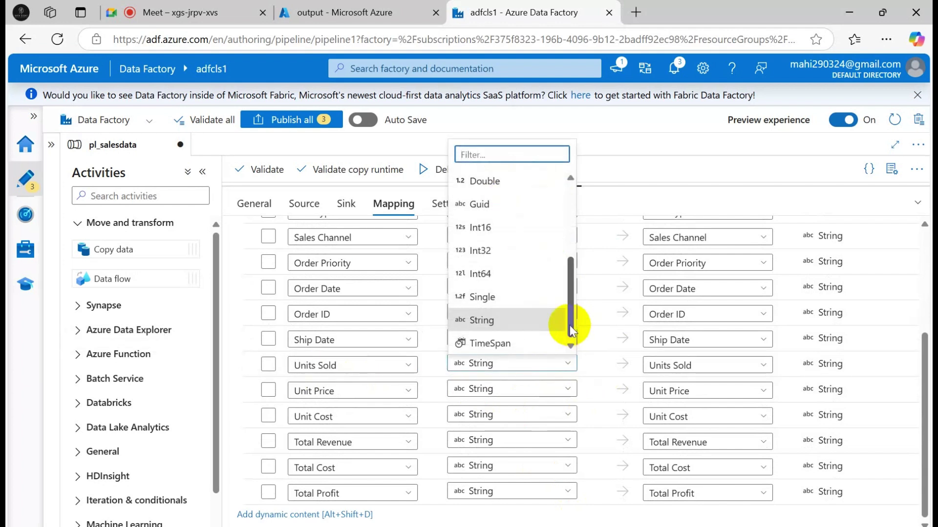
pyautogui.moveTo(573, 326)
pyautogui.mouseDown()
pyautogui.moveTo(572, 337)
pyautogui.moveTo(573, 307)
pyautogui.moveTo(573, 340)
pyautogui.mouseUp()
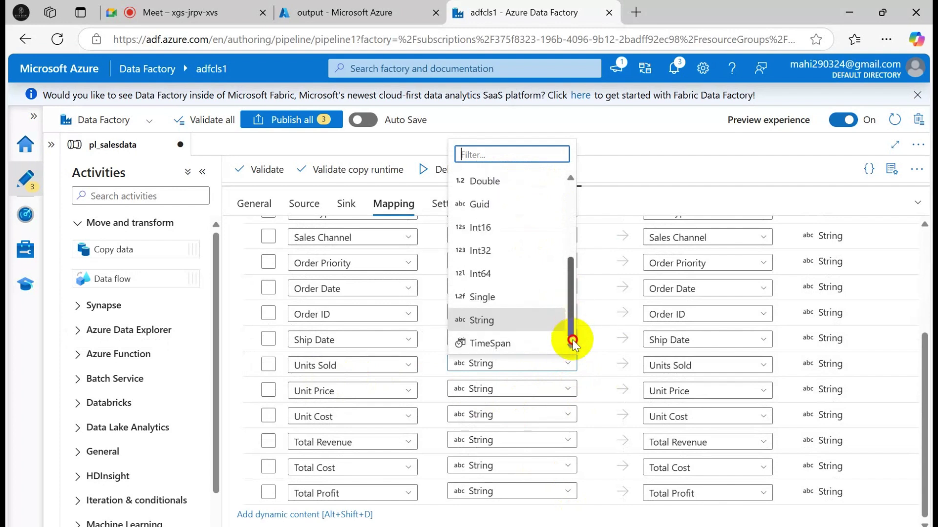
pyautogui.click(509, 259)
pyautogui.click(564, 389)
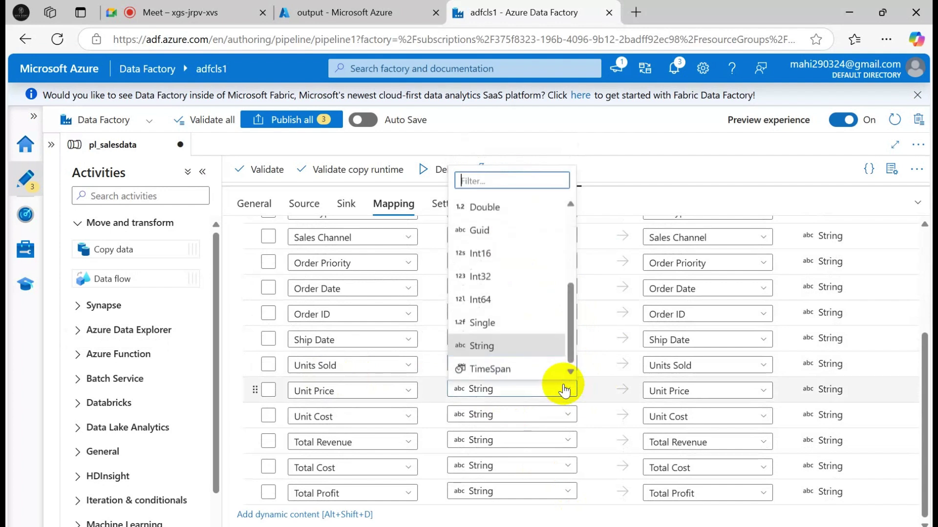
pyautogui.click(496, 299)
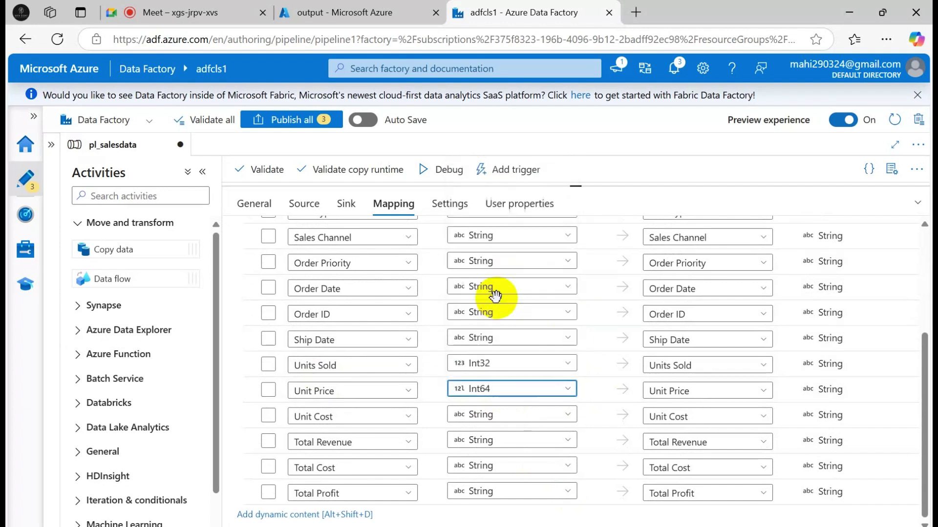
pyautogui.click(551, 416)
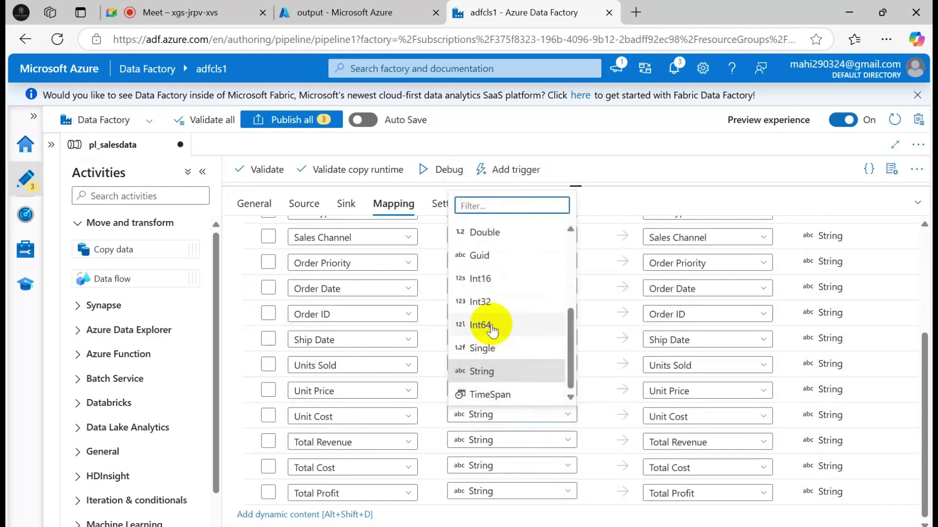
pyautogui.click(490, 331)
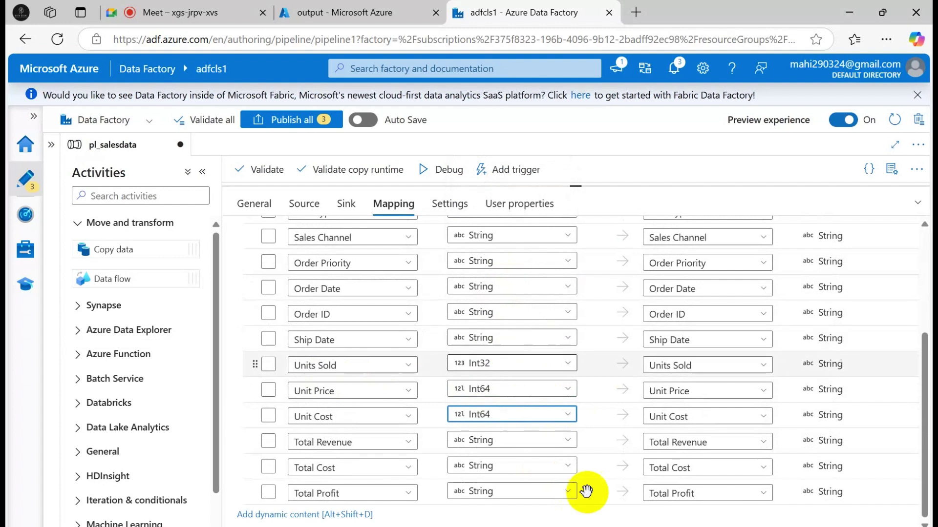
# Step: Set the source types of the Total Revenue and Total Cost columns to Double
pyautogui.click(521, 442)
pyautogui.moveTo(567, 384); pyautogui.dragTo(578, 318)
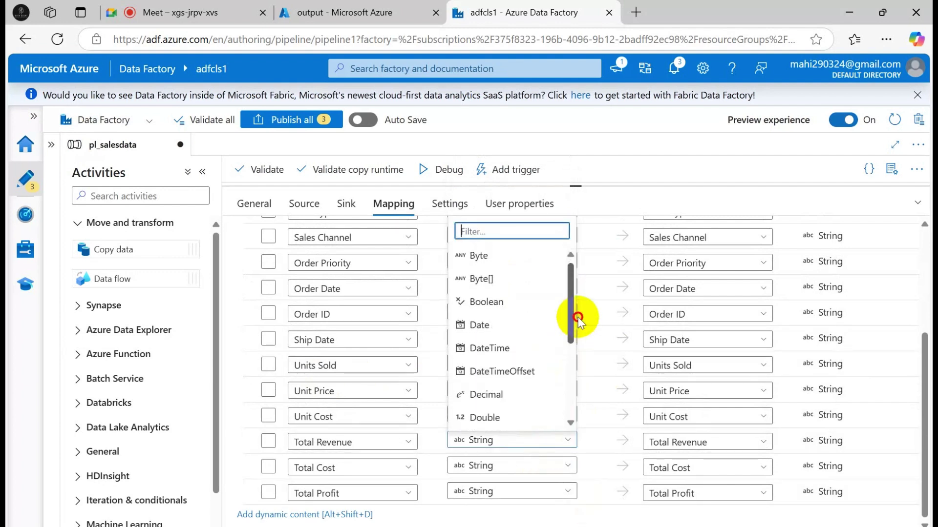
pyautogui.click(578, 319)
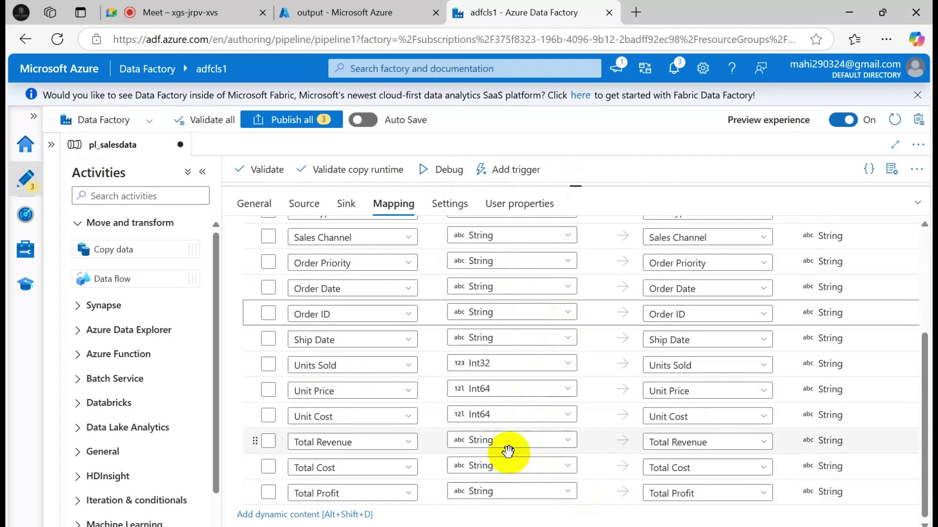
pyautogui.click(565, 442)
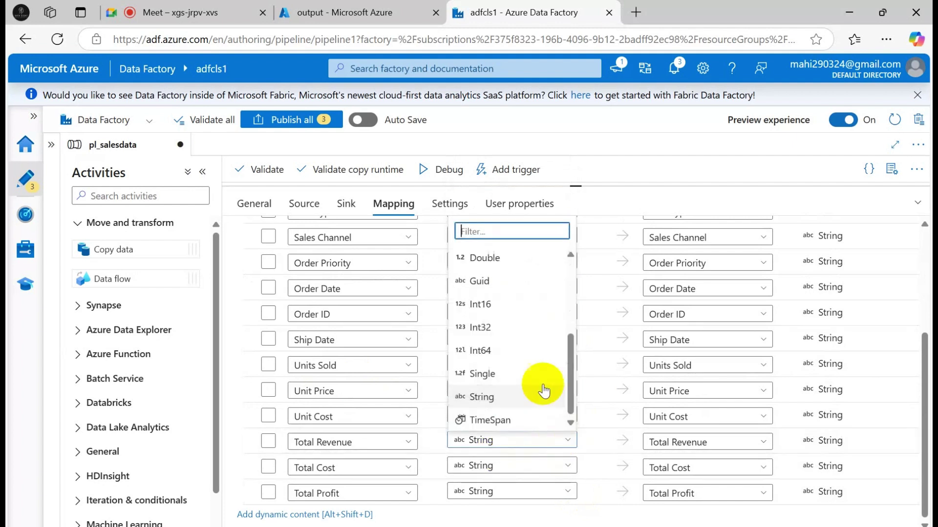
pyautogui.click(516, 260)
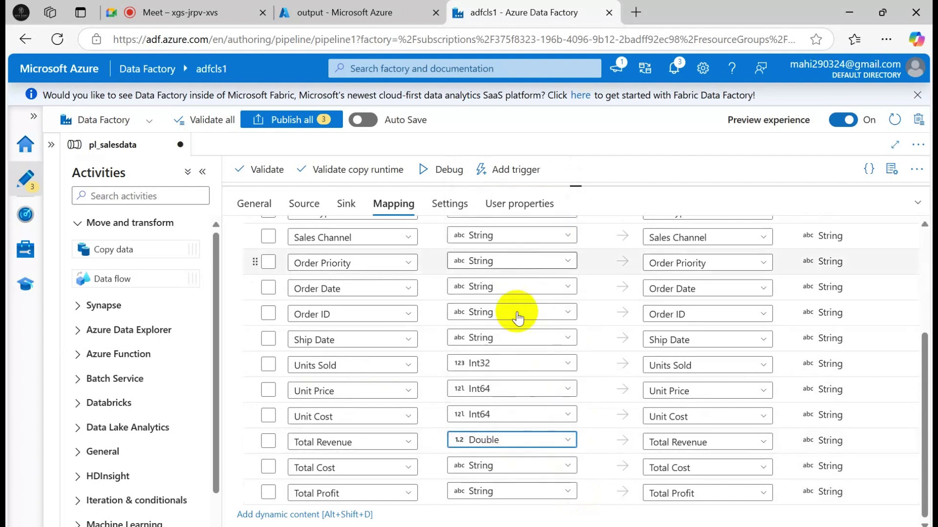
pyautogui.click(498, 465)
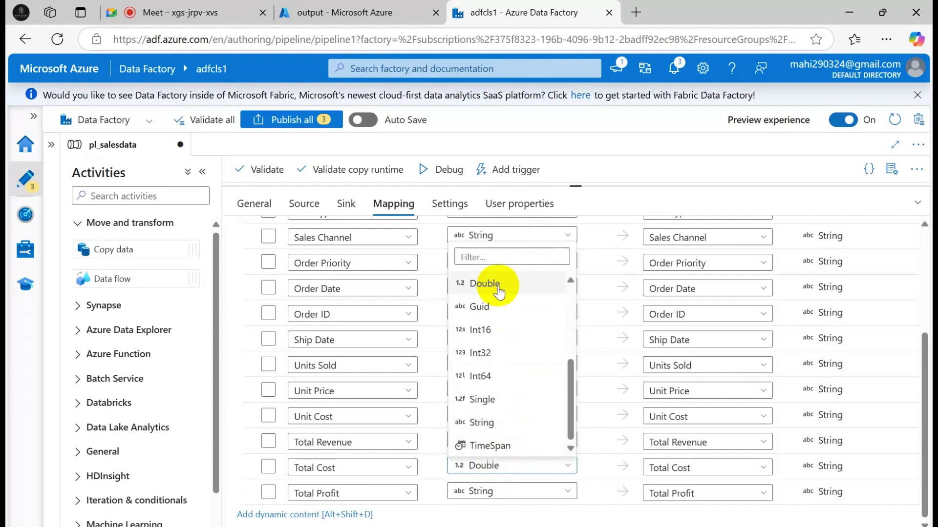
pyautogui.click(498, 288)
# Step: Set the source types of the Total Profit, Total Cost and Total Revenue columns to Decimal
pyautogui.click(513, 491)
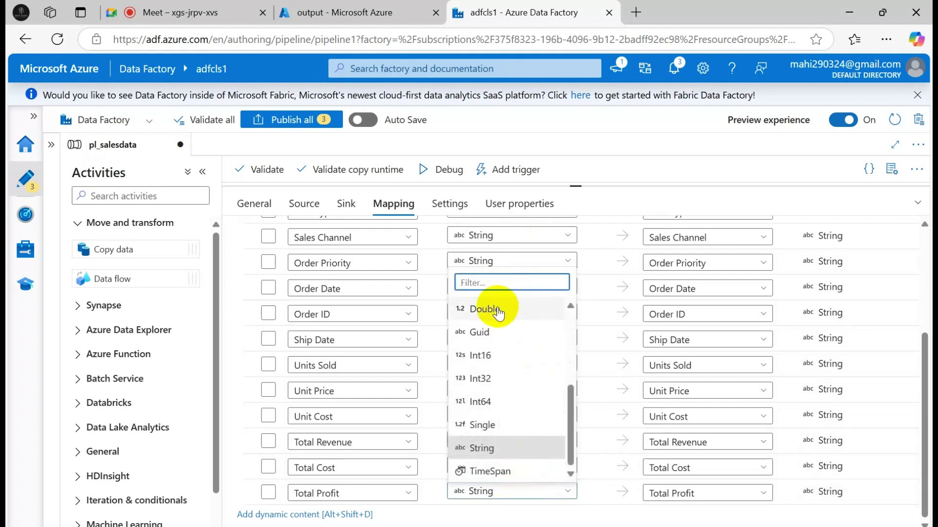
pyautogui.moveTo(574, 451); pyautogui.dragTo(577, 418)
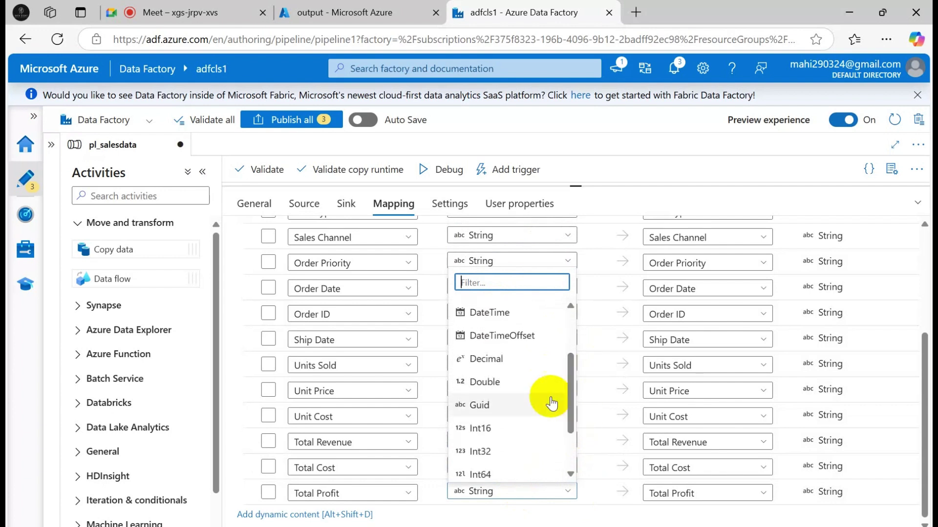
pyautogui.click(515, 366)
pyautogui.click(537, 467)
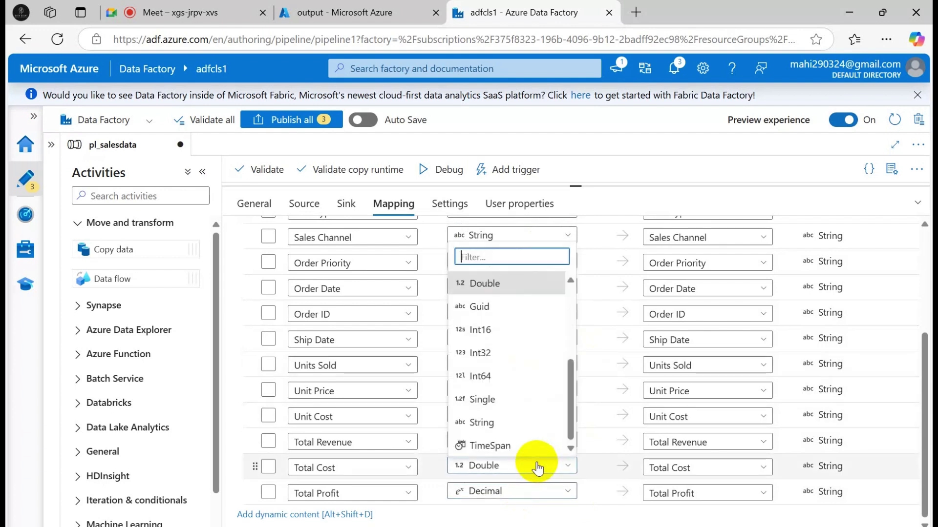
pyautogui.moveTo(569, 429); pyautogui.dragTo(575, 350)
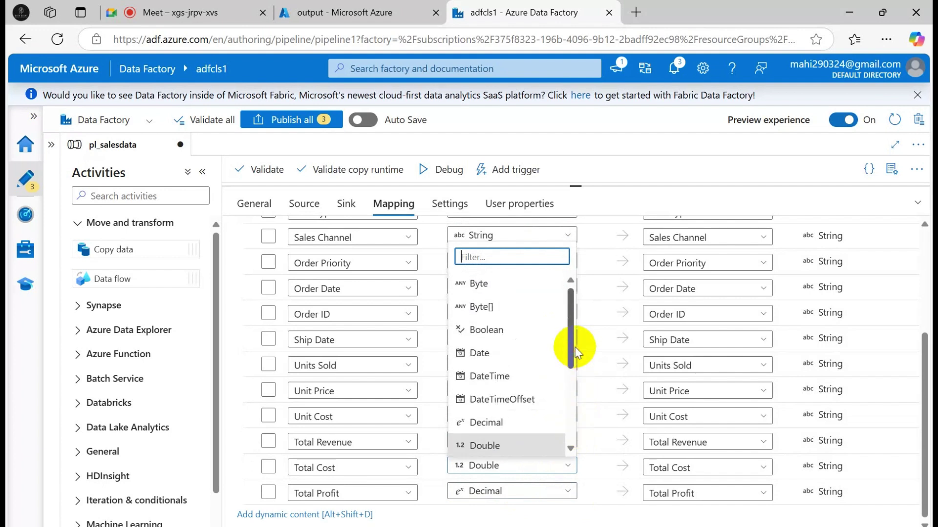
pyautogui.click(537, 423)
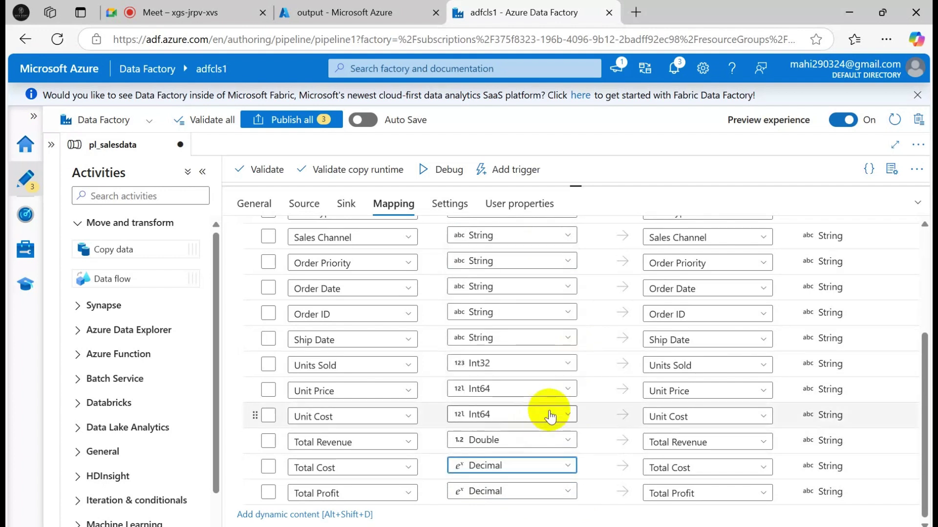
pyautogui.click(525, 446)
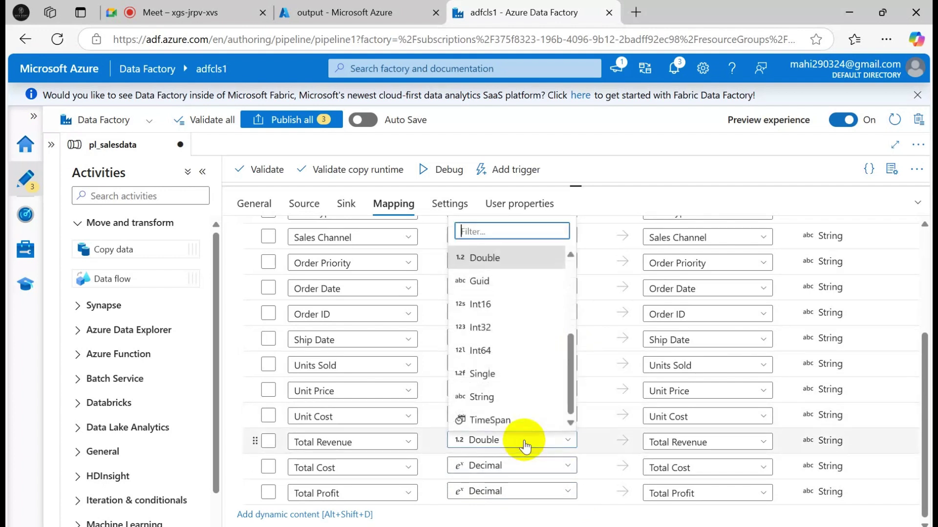
pyautogui.moveTo(572, 398); pyautogui.dragTo(572, 360)
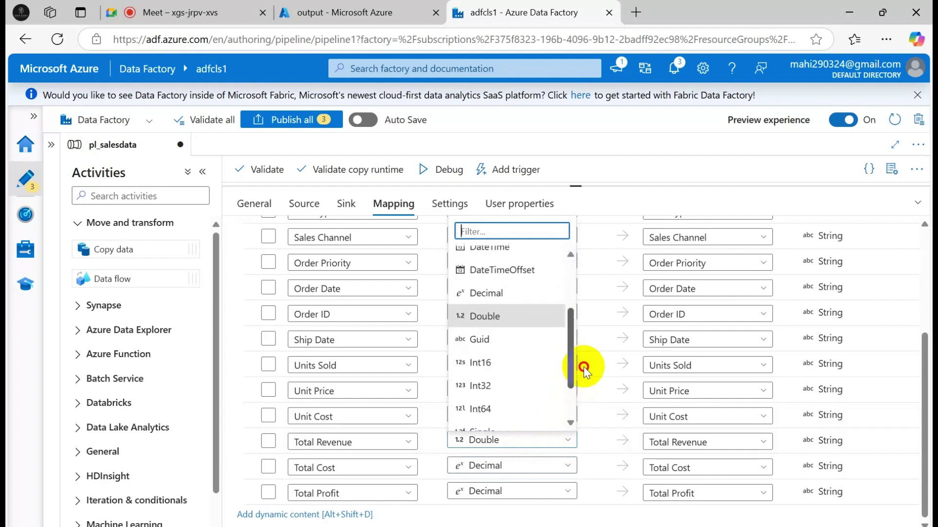
pyautogui.click(515, 320)
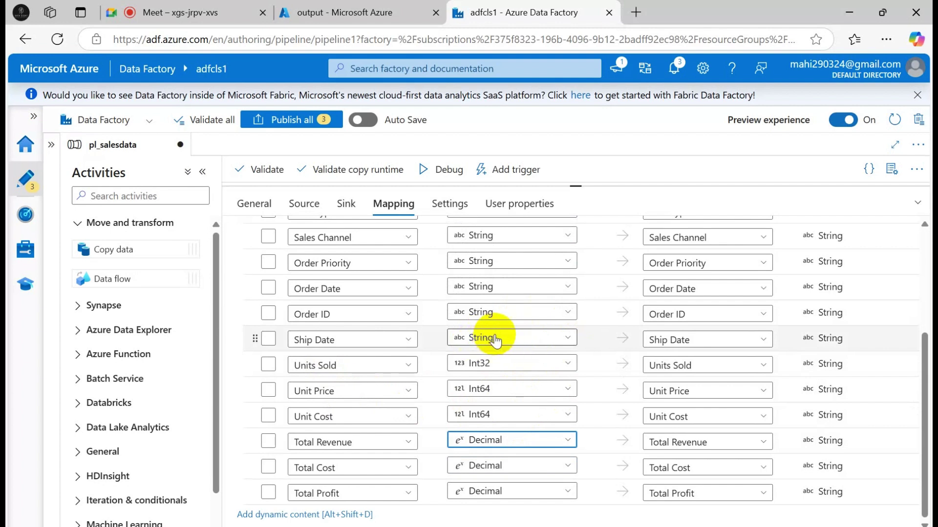
# Step: Set the source type of the Ship Date column to Date and review the full list of source and destination mappings
pyautogui.click(494, 341)
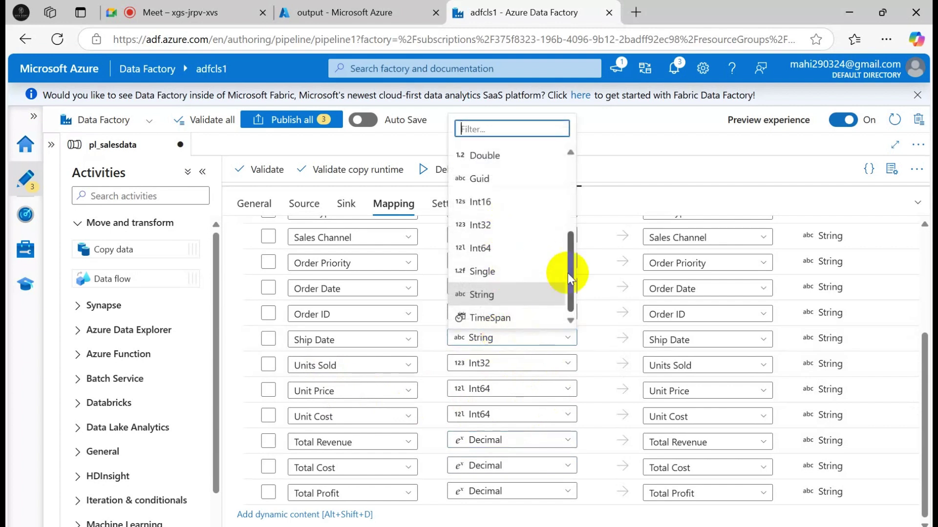
pyautogui.moveTo(577, 284); pyautogui.dragTo(569, 216)
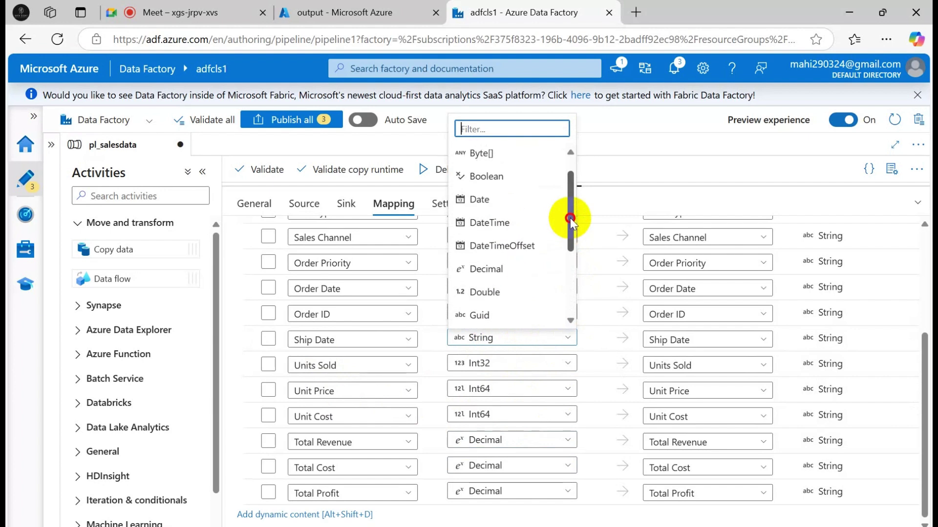
pyautogui.click(484, 202)
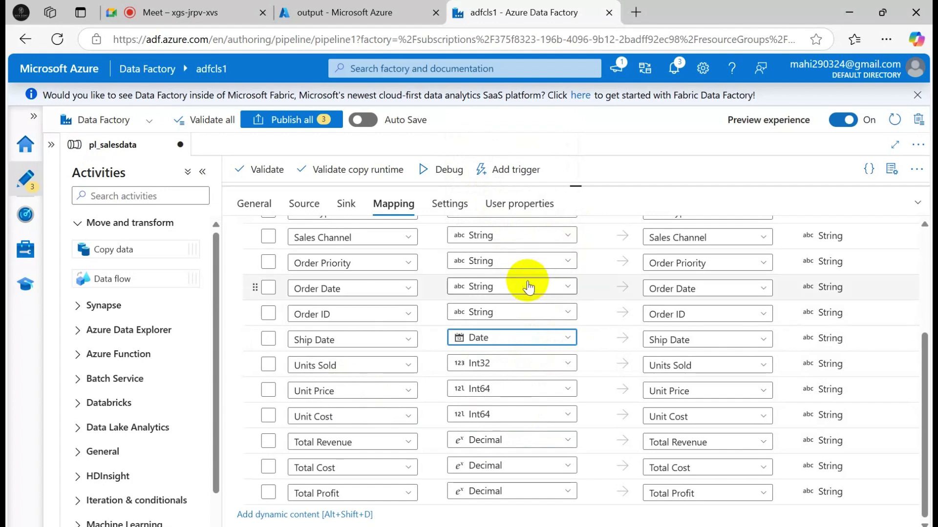
pyautogui.scroll(3, 528, 287)
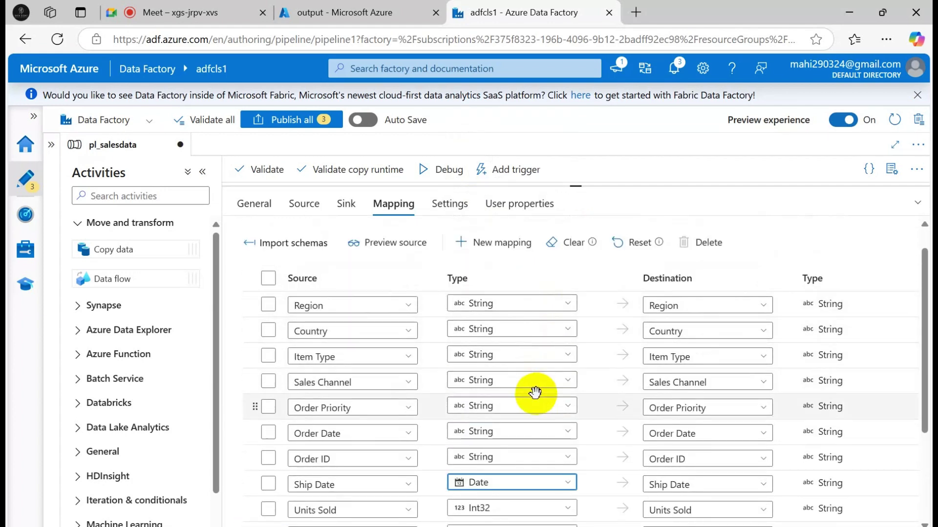
pyautogui.scroll(-3, 762, 389)
pyautogui.scroll(4, 867, 360)
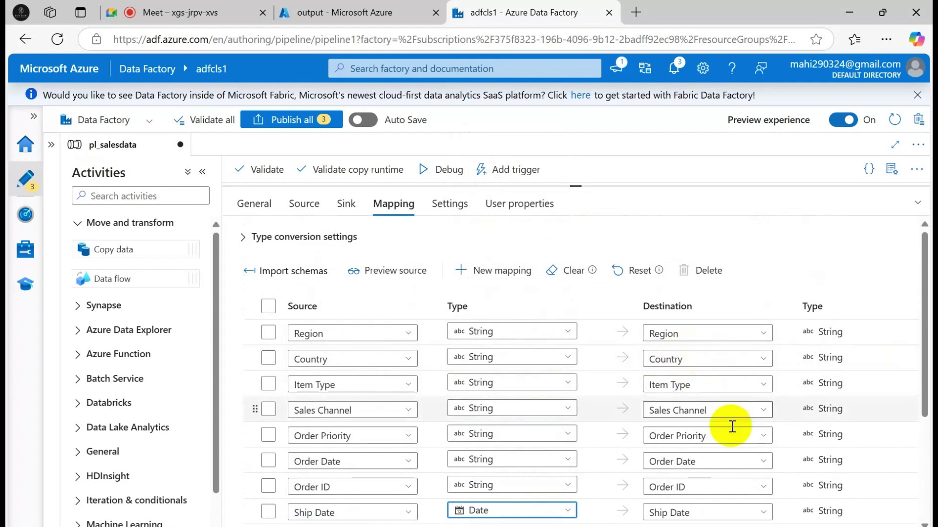
pyautogui.scroll(-3, 742, 435)
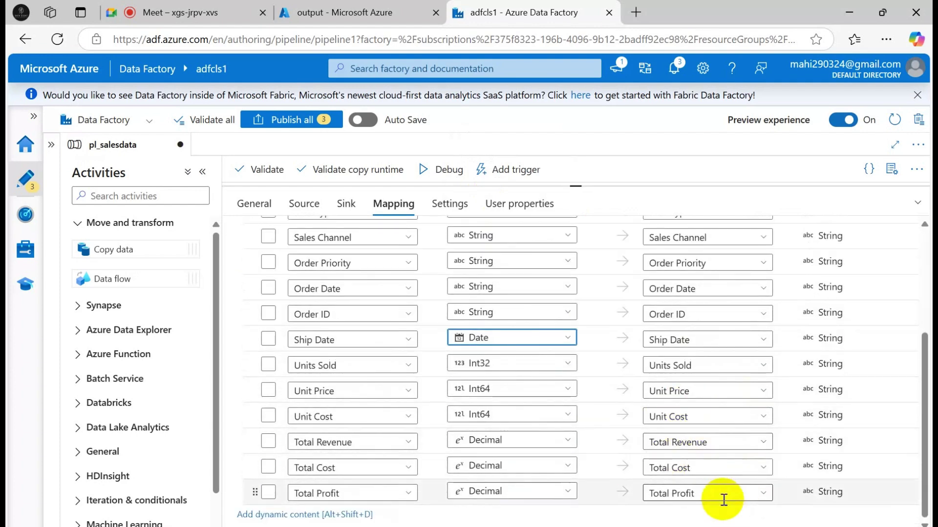
pyautogui.scroll(1, 745, 409)
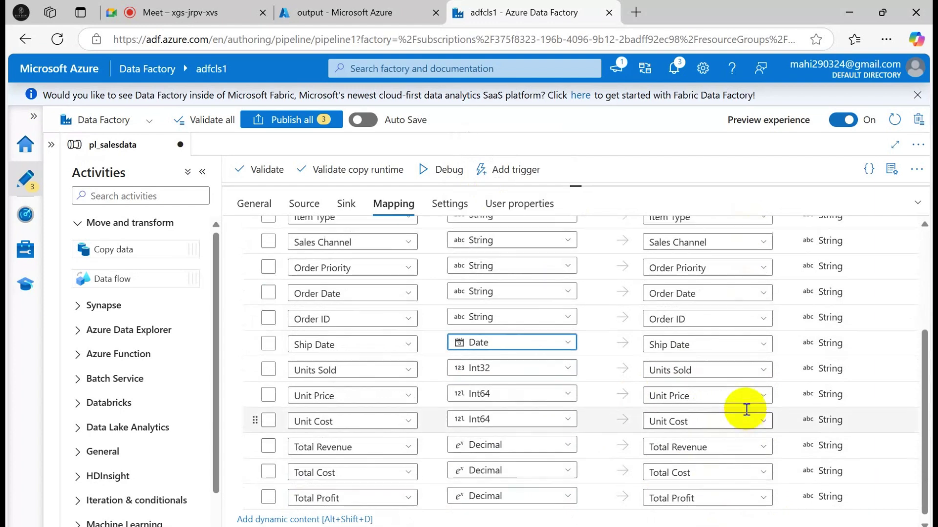
pyautogui.scroll(3, 742, 405)
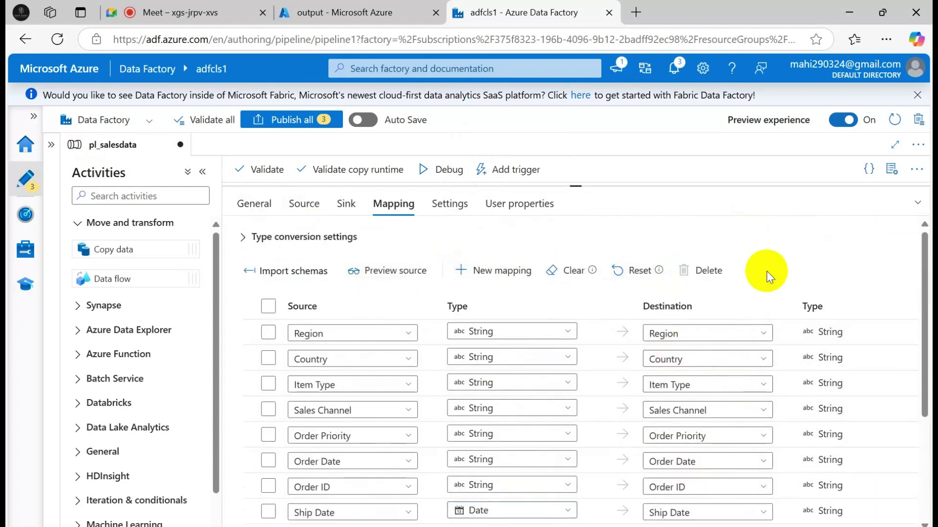
# Step: Review the copy activity's maximum data integration unit and degree of copy parallelism settings, keeping parallelism at Auto
pyautogui.click(447, 204)
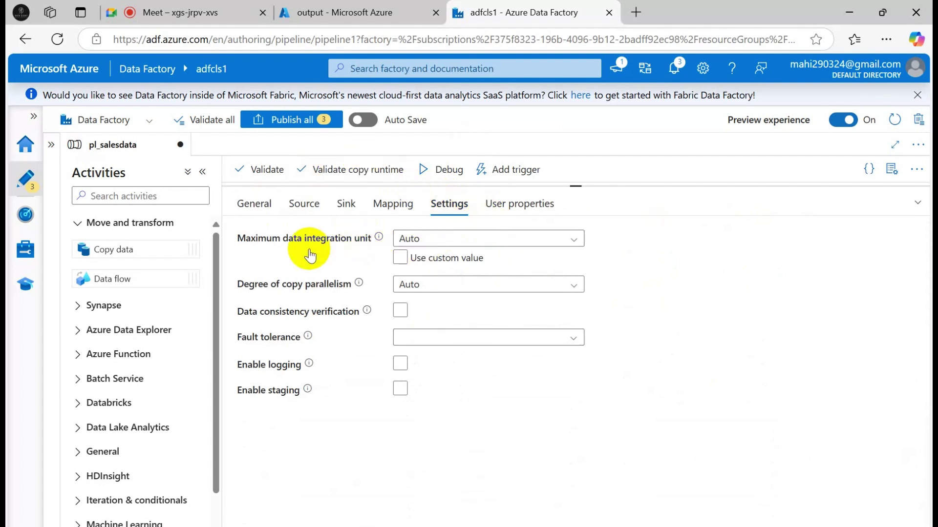
pyautogui.moveTo(379, 239)
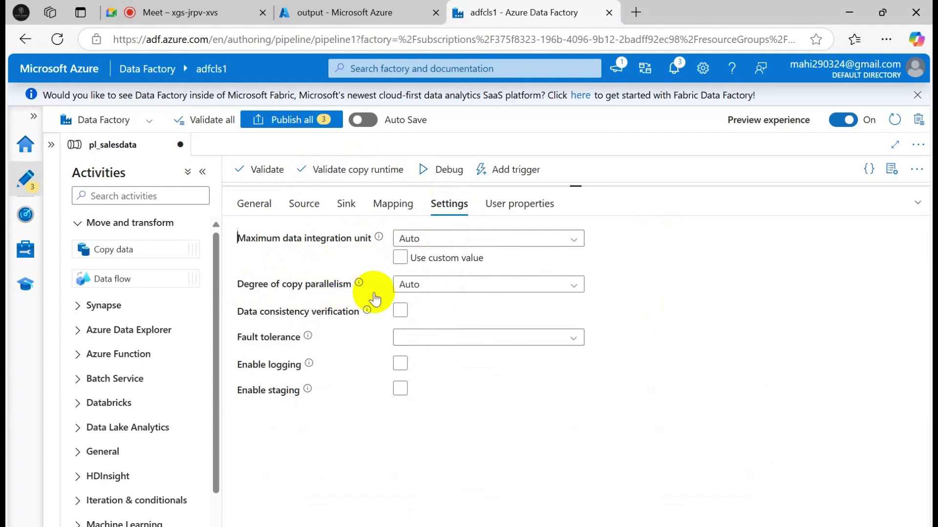
pyautogui.click(572, 288)
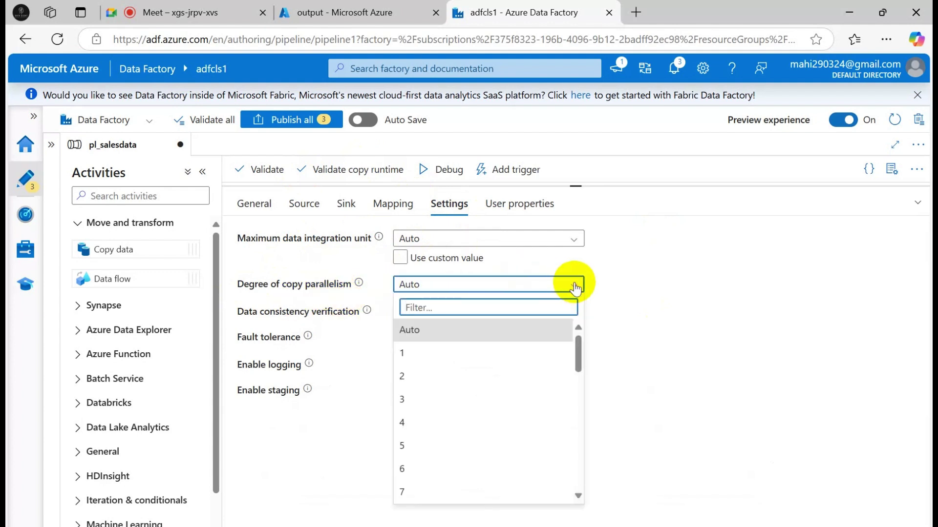
pyautogui.click(423, 336)
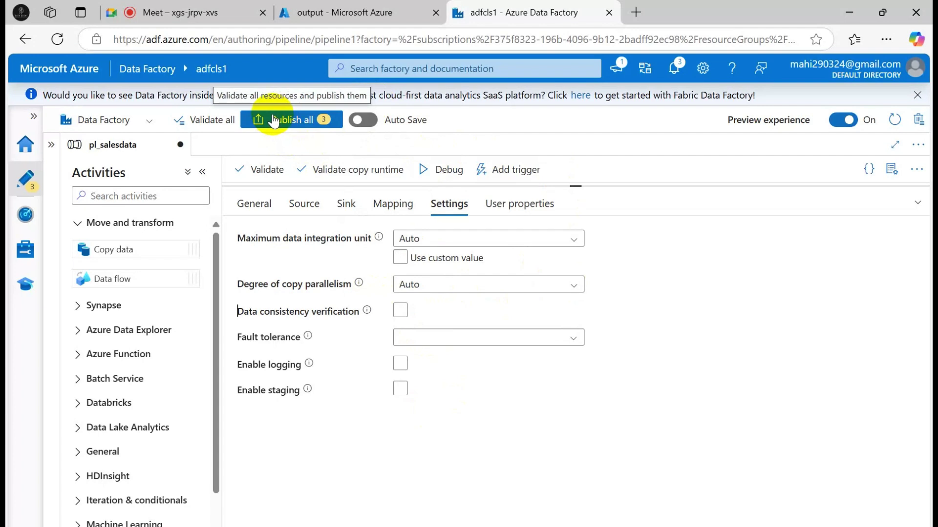
# Step: Bring the pipeline canvas back into view and publish the pending pipeline pl_salesdata with the datasets ds_salesdata and ds_salesdataout
pyautogui.click(918, 204)
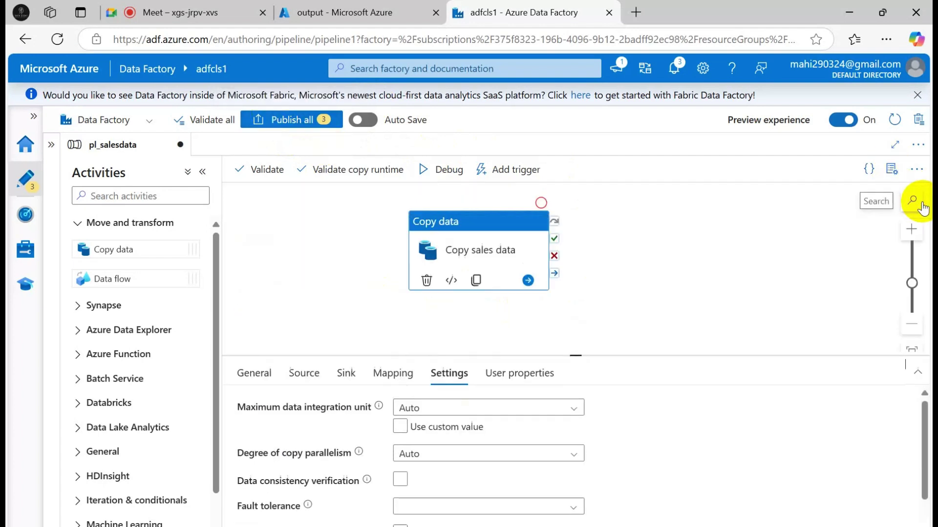
pyautogui.click(503, 223)
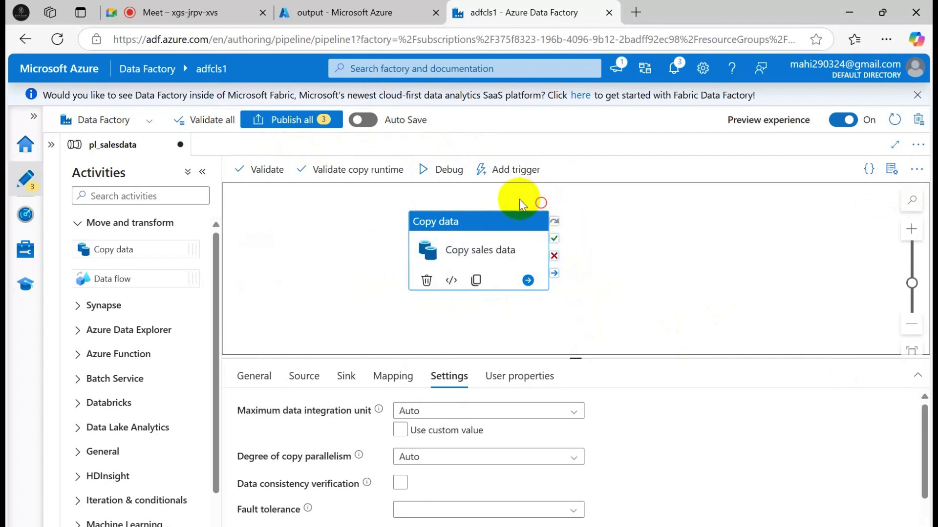
pyautogui.click(274, 118)
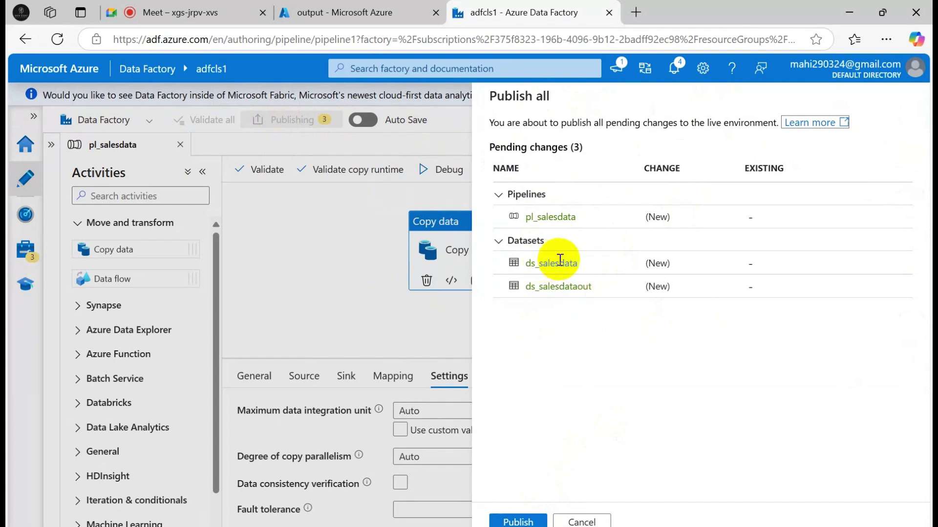
pyautogui.click(524, 521)
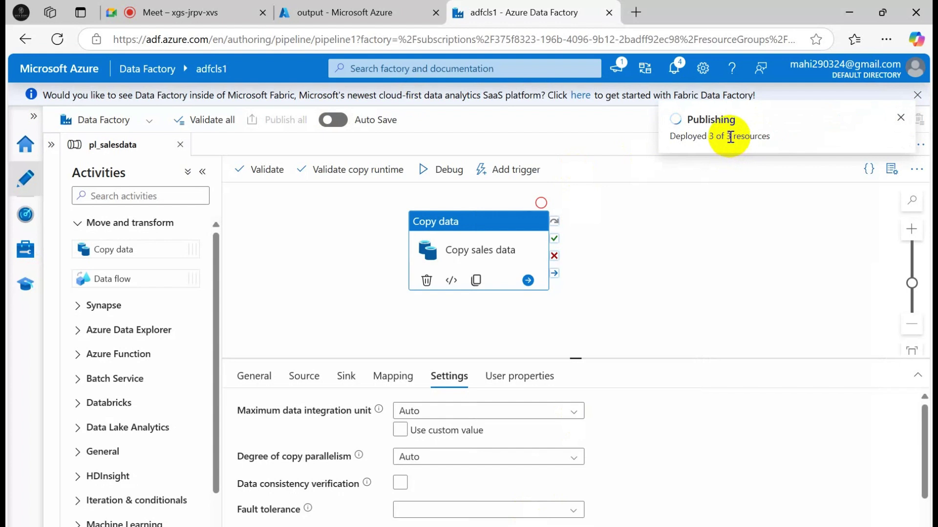
# Step: Start a debug run of the pl_salesdata pipeline, enlarge its output view and refresh the run status
pyautogui.click(762, 264)
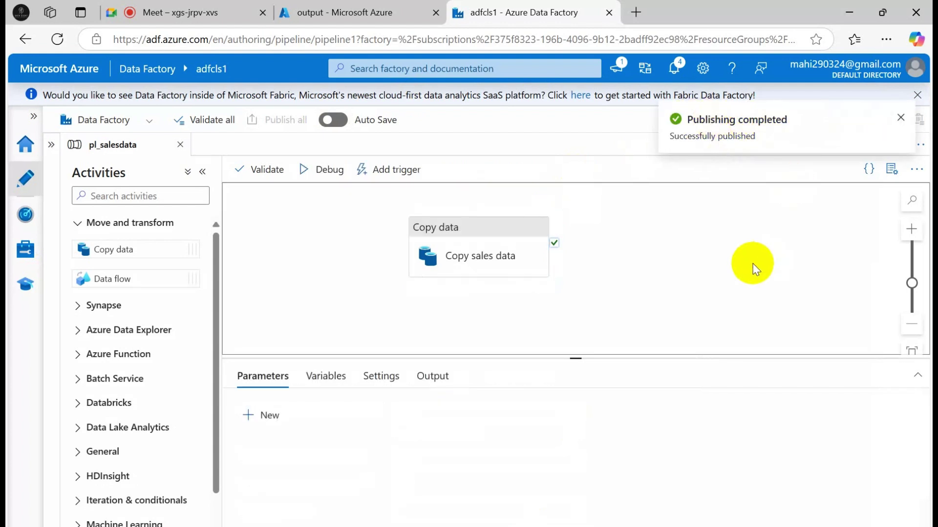
pyautogui.click(312, 171)
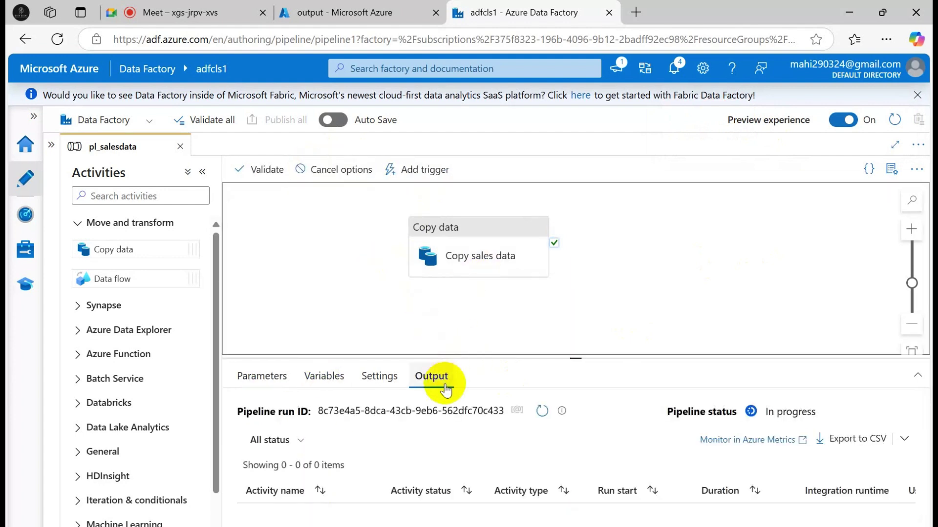
pyautogui.click(918, 375)
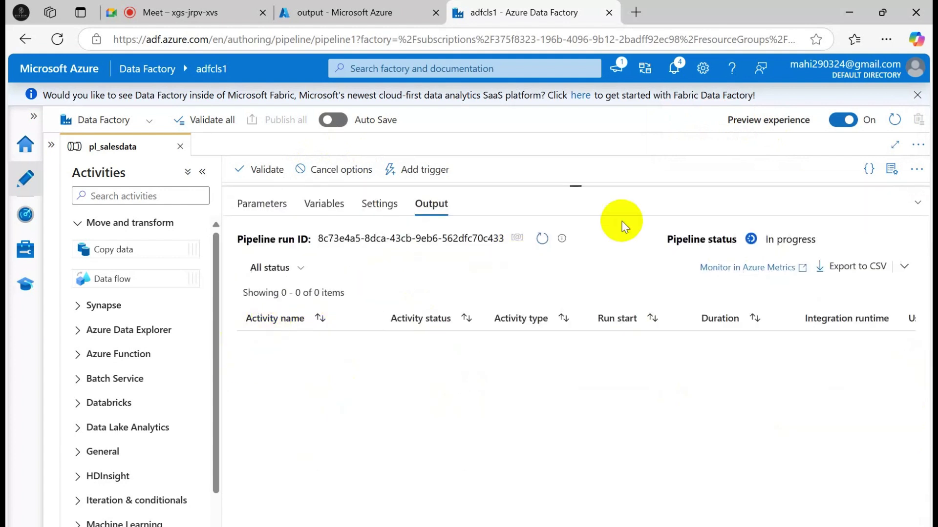
pyautogui.click(542, 239)
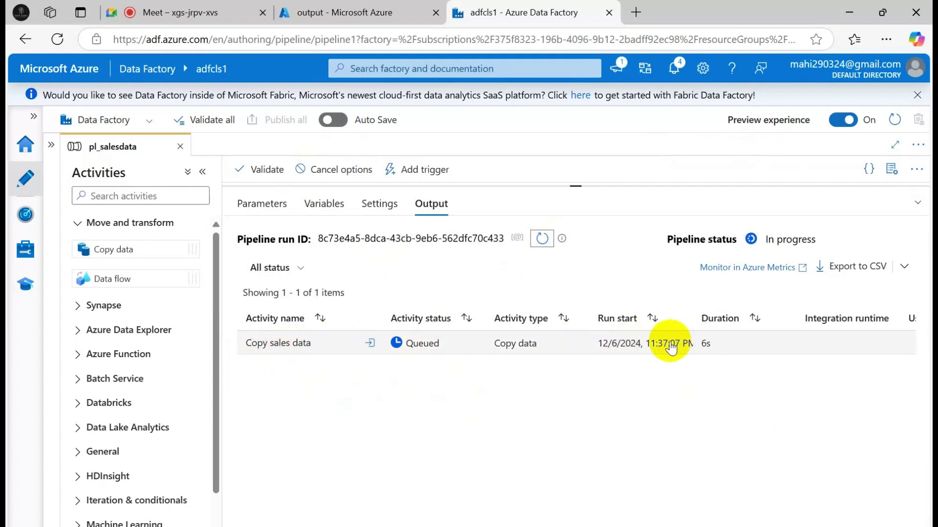
# Step: Copy the input JSON of the Copy sales data run and paste it into a blank Notepad document
pyautogui.click(370, 344)
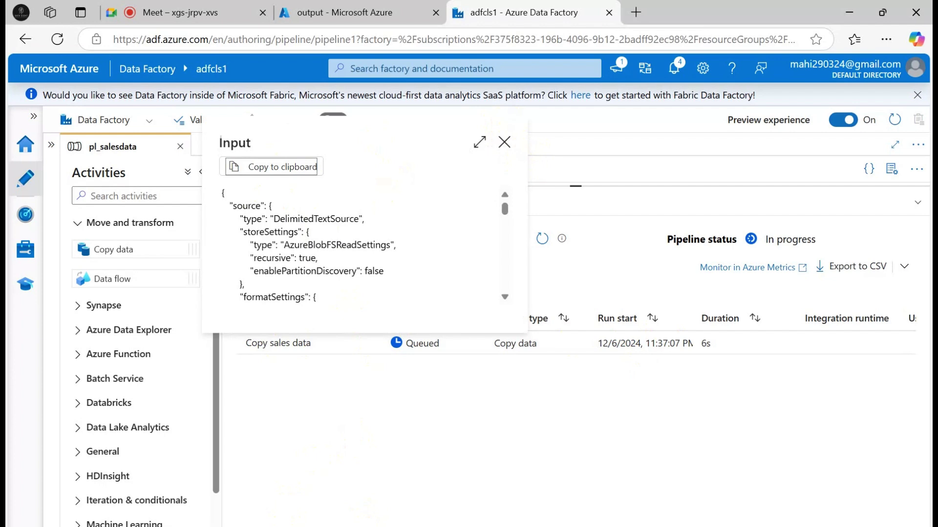
pyautogui.press('super')
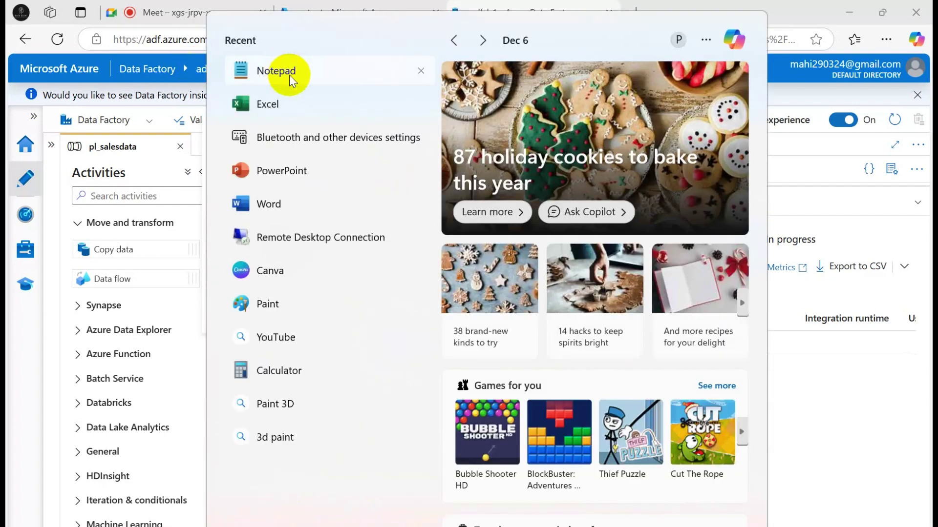
pyautogui.click(289, 75)
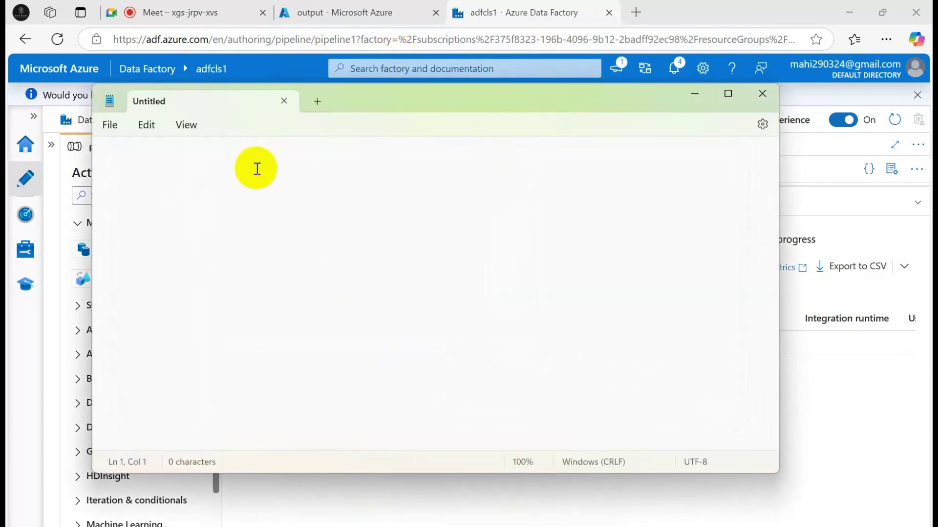
pyautogui.hotkey('ctrl', 'v')
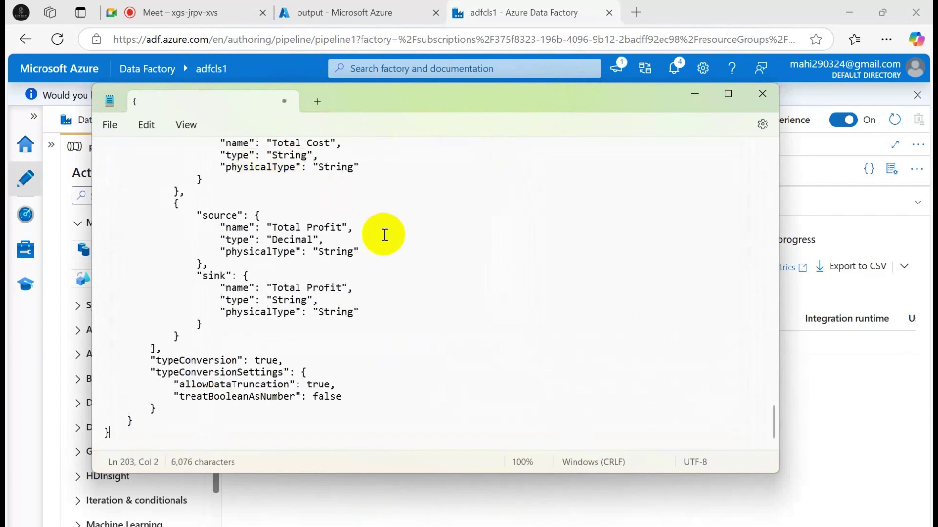
# Step: Review the source, sink and column mapping sections of the pasted JSON, then minimize Notepad and close the activity's input view
pyautogui.scroll(3, 356, 238)
pyautogui.scroll(20, 357, 238)
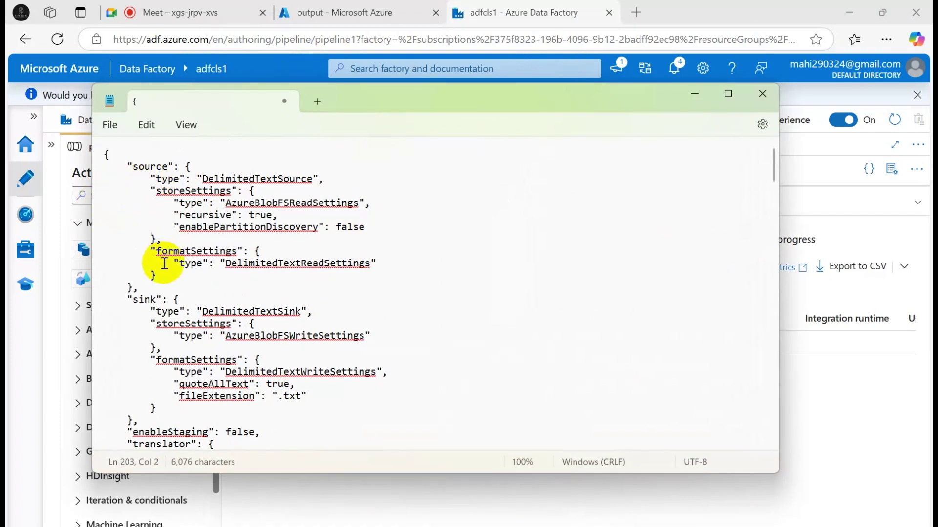
pyautogui.scroll(-4, 205, 334)
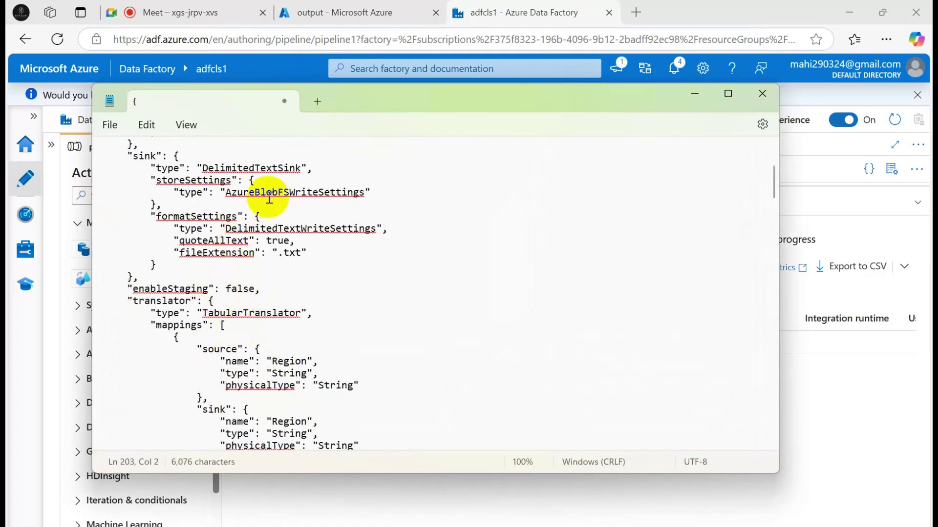
pyautogui.scroll(-7, 322, 259)
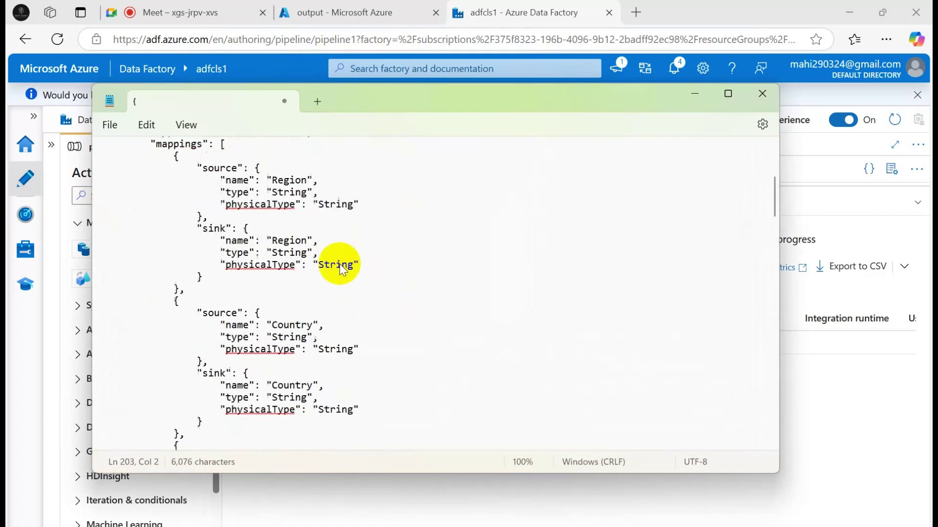
pyautogui.click(697, 90)
pyautogui.click(504, 143)
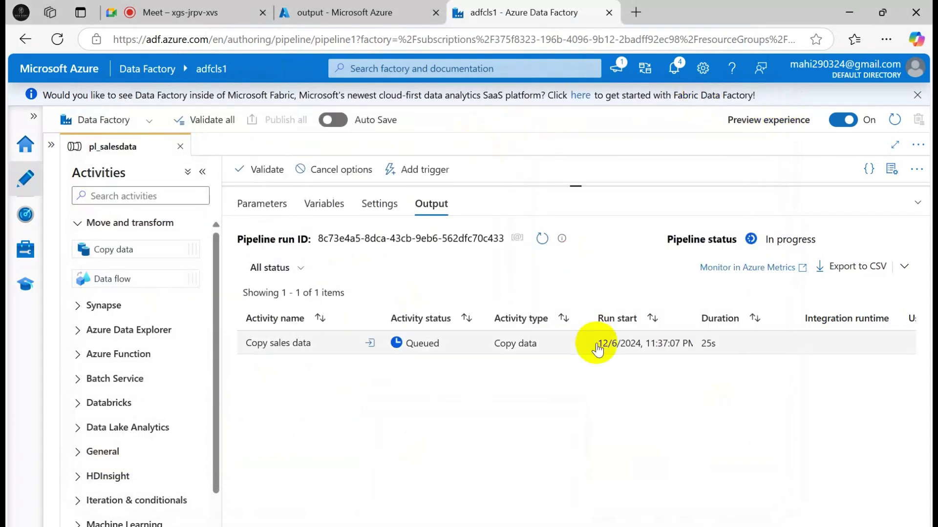
# Step: Refresh the debug run's output to check the status of the Copy sales data activity
pyautogui.click(541, 242)
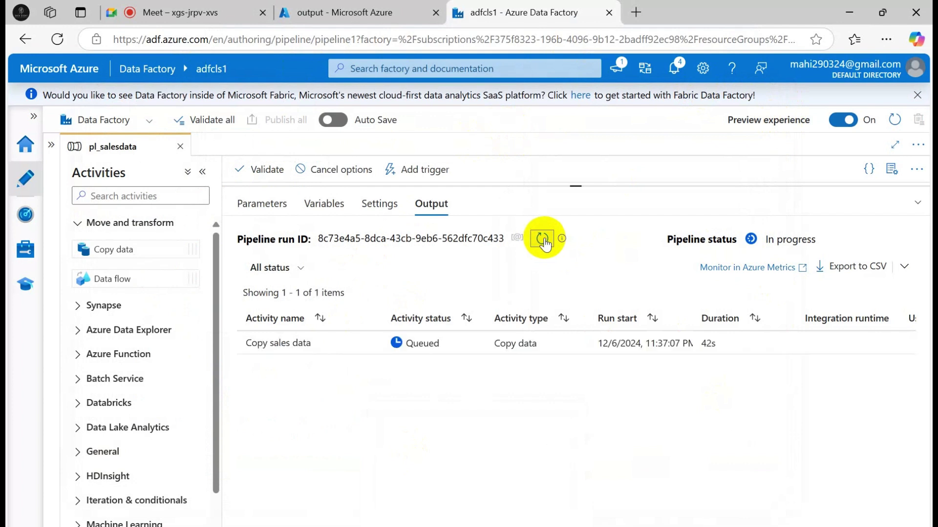
pyautogui.click(543, 240)
pyautogui.click(542, 239)
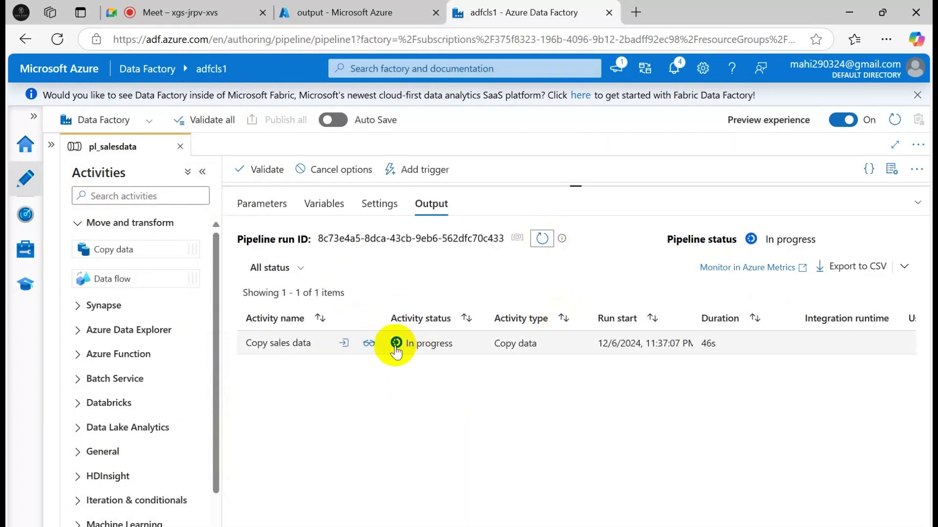
# Step: Examine the Copy sales data activity's run details, including the amount of data read, and its error details
pyautogui.click(369, 344)
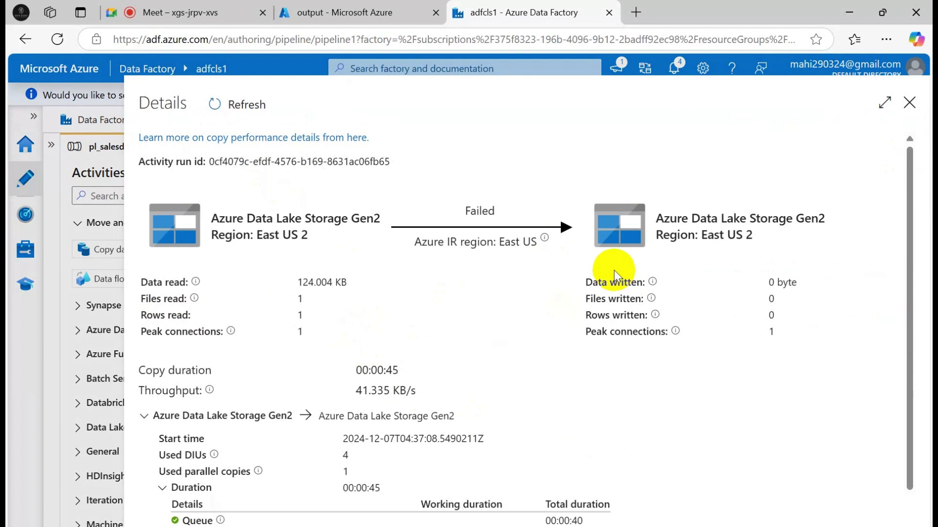
pyautogui.scroll(-1, 614, 270)
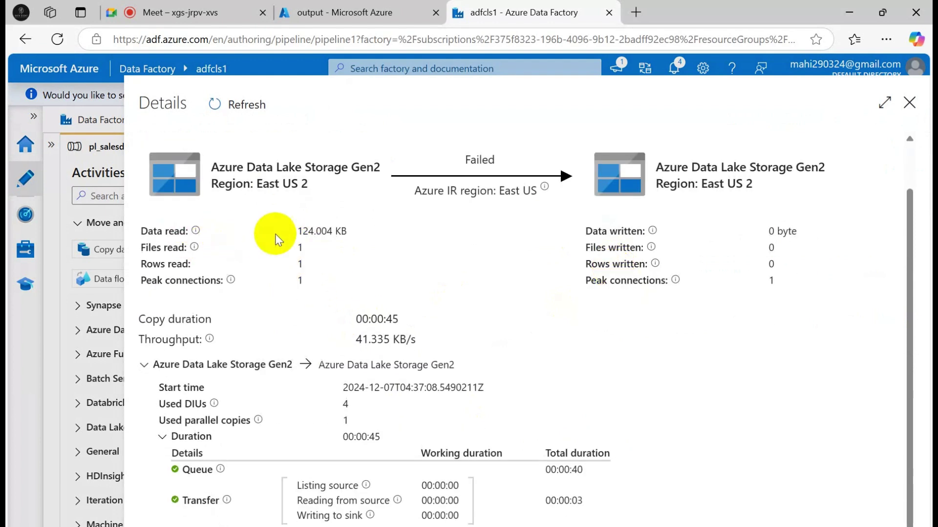
pyautogui.moveTo(299, 231); pyautogui.dragTo(354, 230)
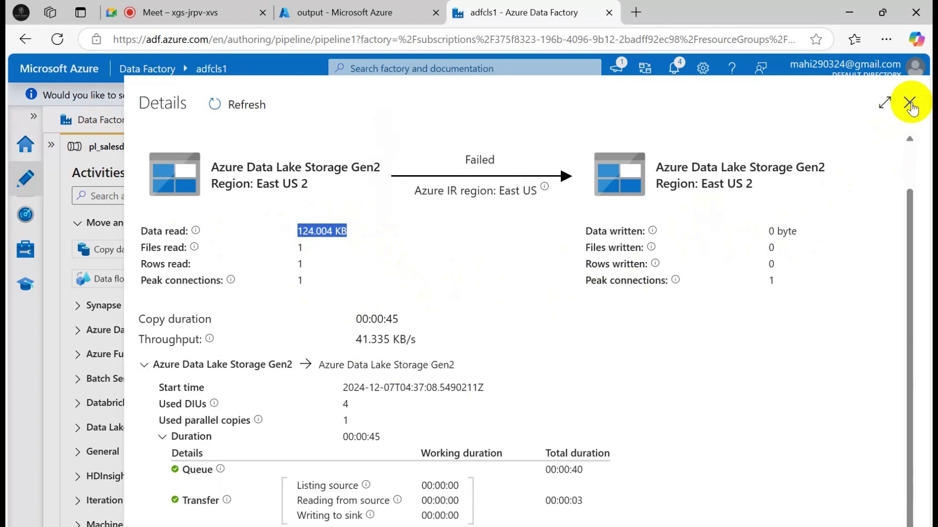
pyautogui.click(909, 103)
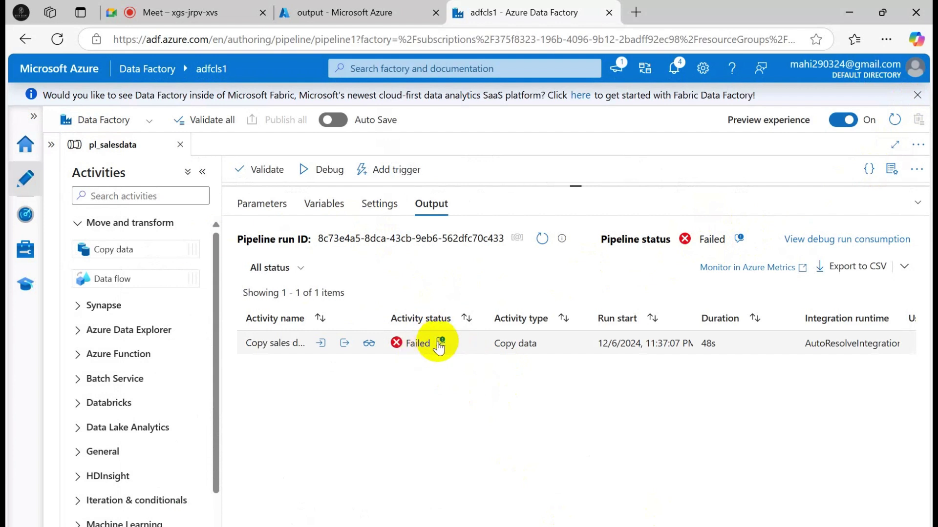
pyautogui.click(441, 343)
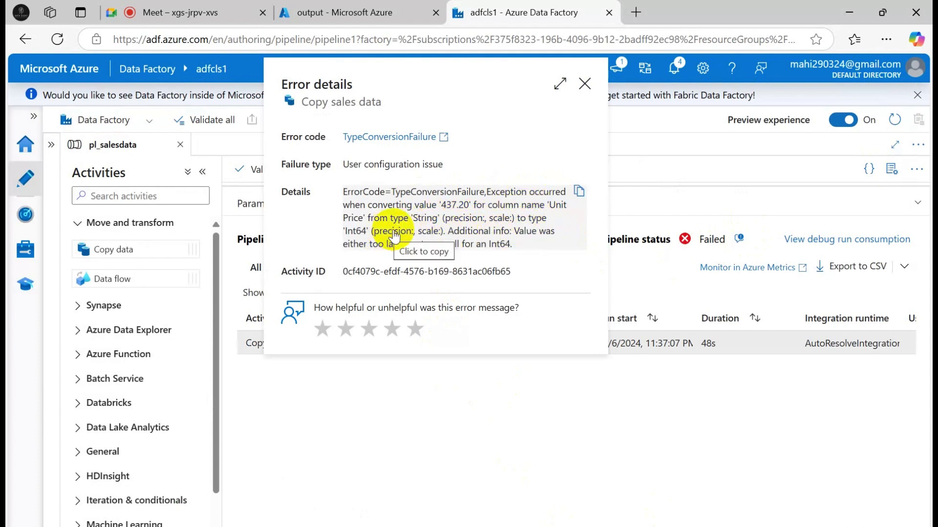
pyautogui.click(584, 84)
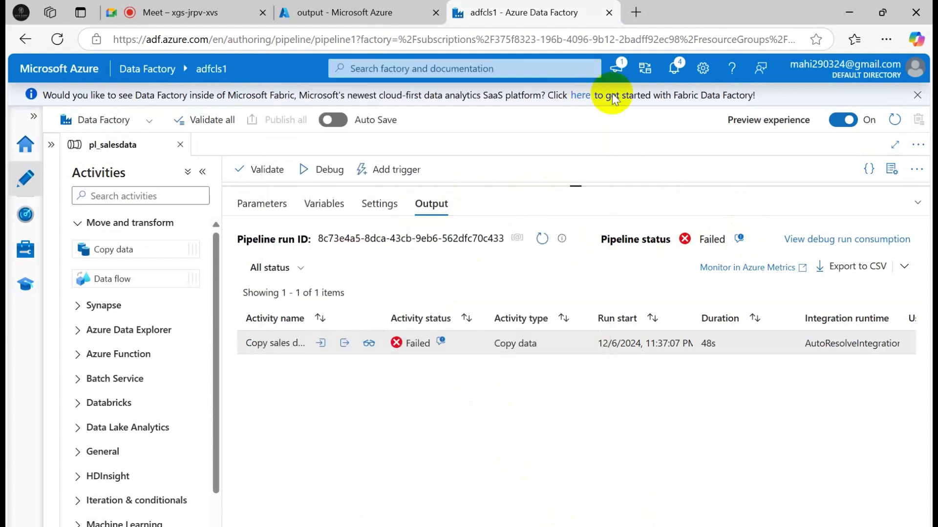
# Step: Reimport the schemas in the Copy sales data activity's mapping and check the resulting column types
pyautogui.click(918, 204)
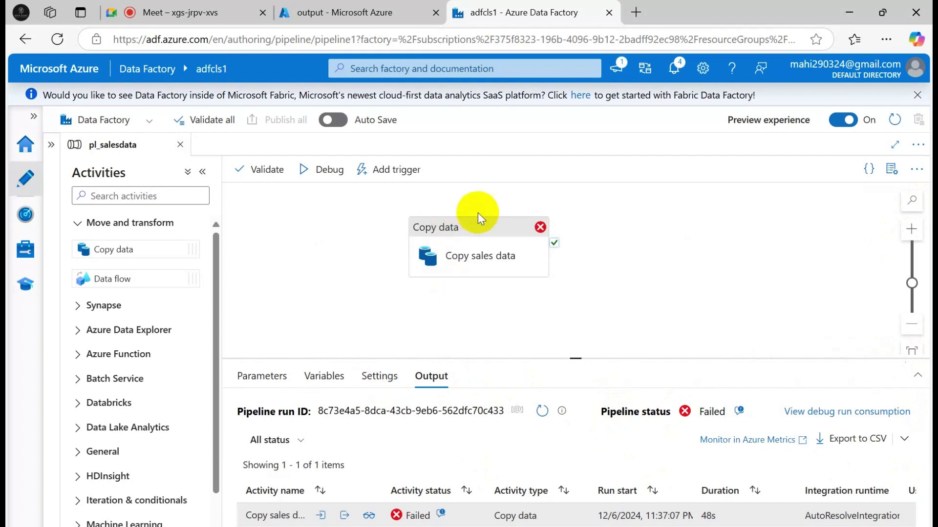
pyautogui.click(470, 228)
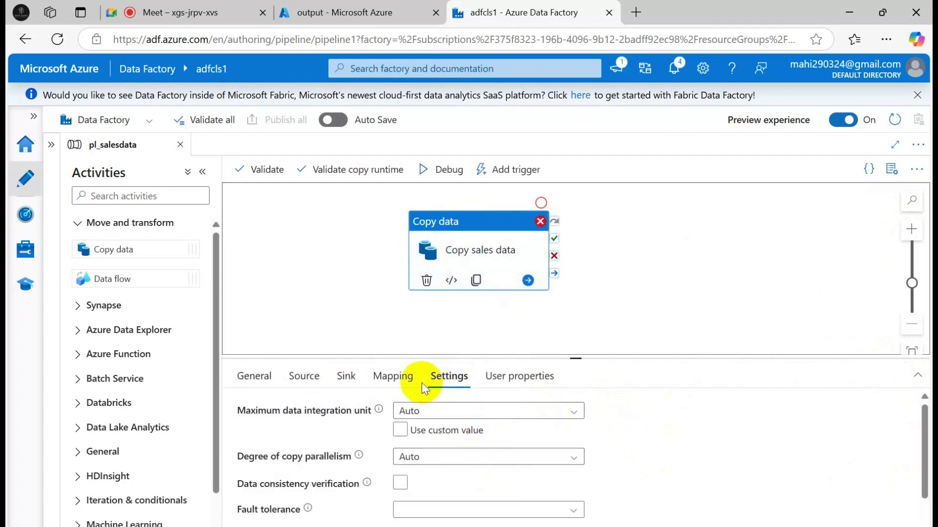
pyautogui.click(391, 377)
pyautogui.scroll(-2, 622, 456)
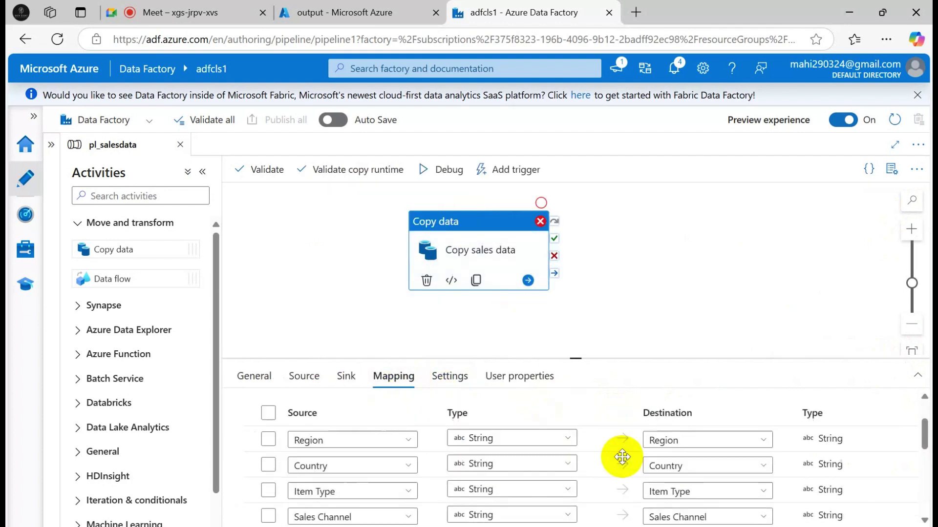
pyautogui.scroll(2, 286, 450)
pyautogui.click(281, 444)
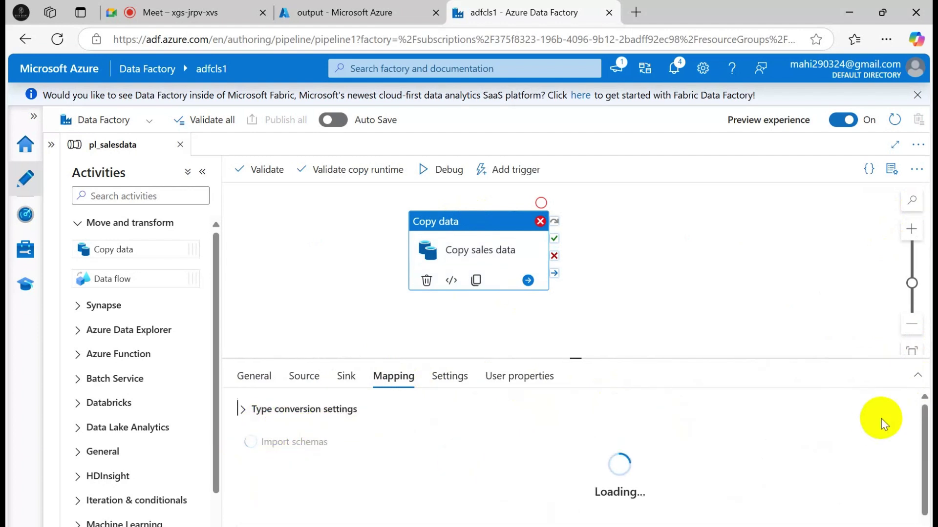
pyautogui.scroll(-5, 856, 450)
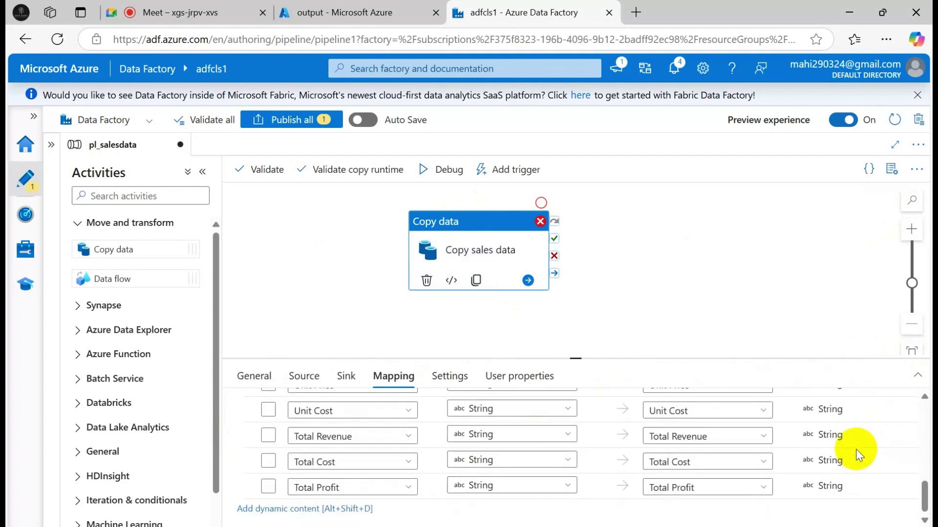
pyautogui.scroll(5, 856, 452)
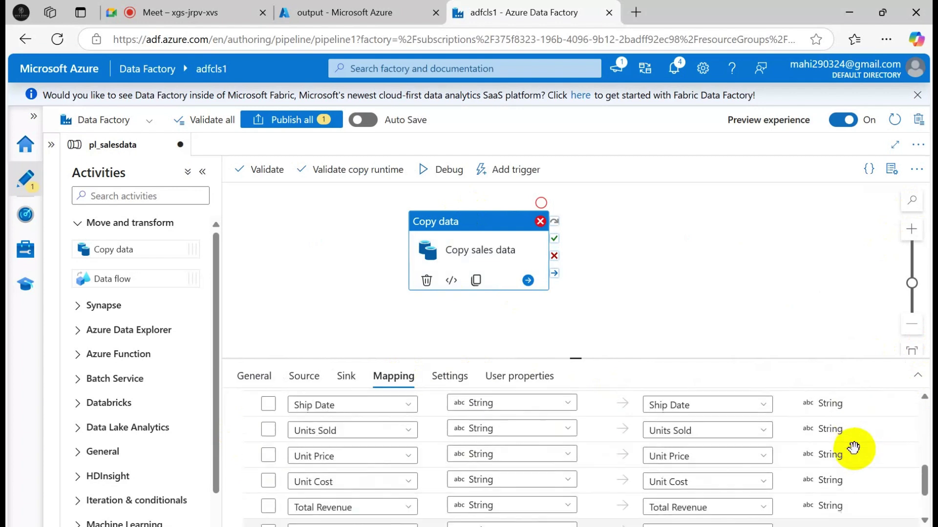
# Step: Publish the pending mapping change to the pl_salesdata pipeline and dismiss the publishing notification
pyautogui.click(314, 119)
pyautogui.click(520, 521)
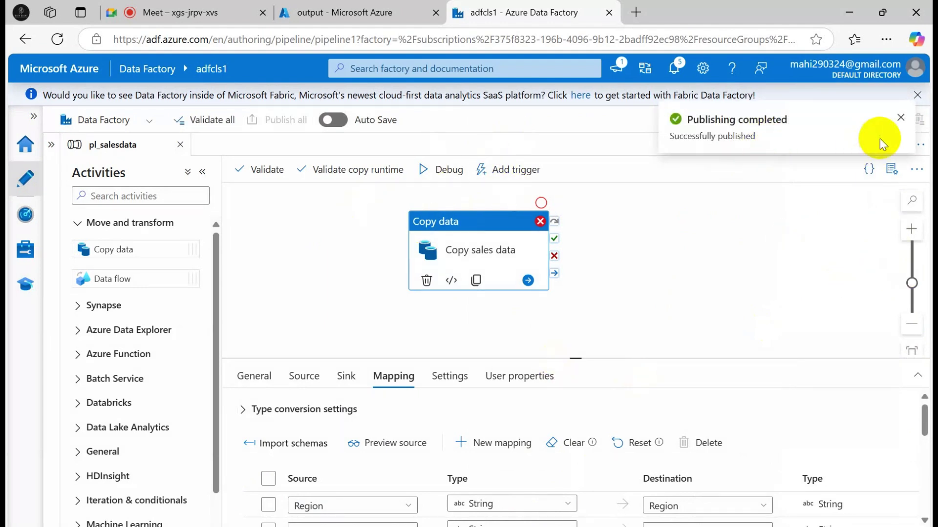
pyautogui.click(898, 121)
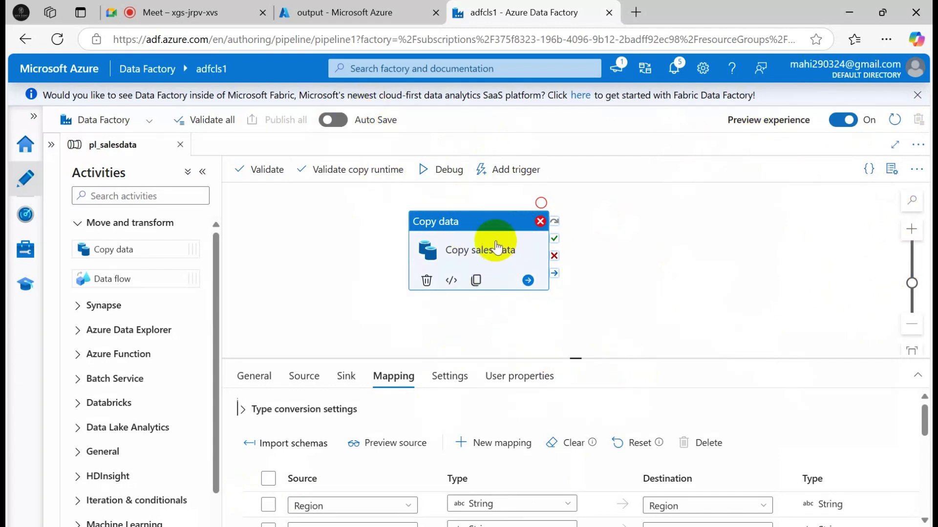
pyautogui.click(448, 379)
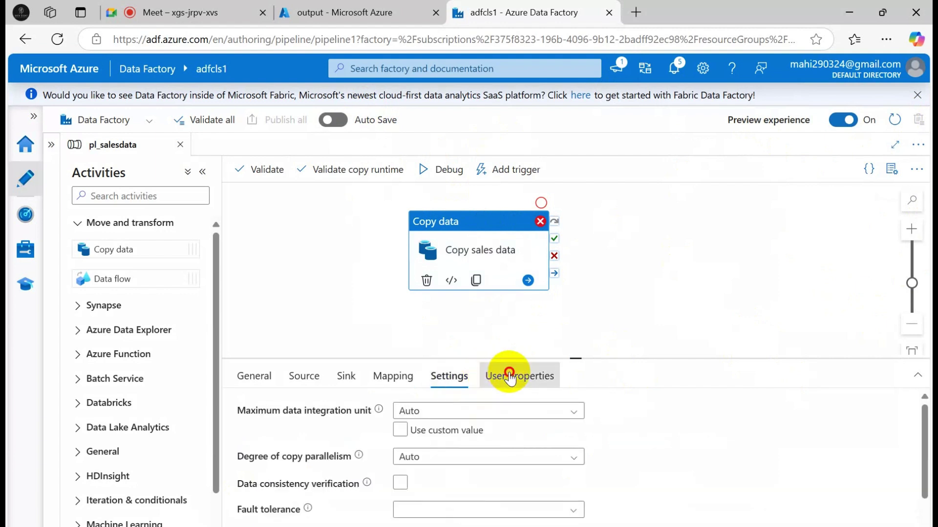
pyautogui.click(506, 375)
pyautogui.click(389, 377)
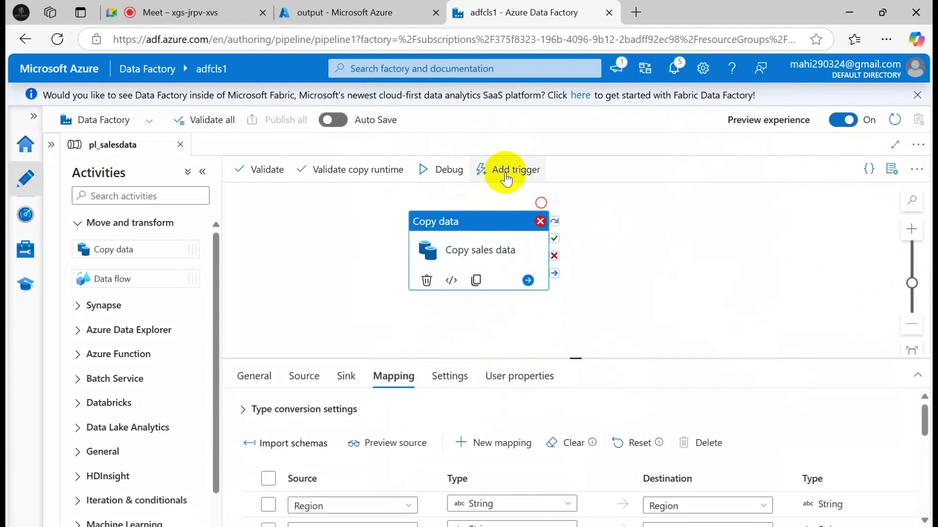
# Step: Start another debug run of the pipeline with the reimported mapping and enlarge its output view
pyautogui.click(422, 172)
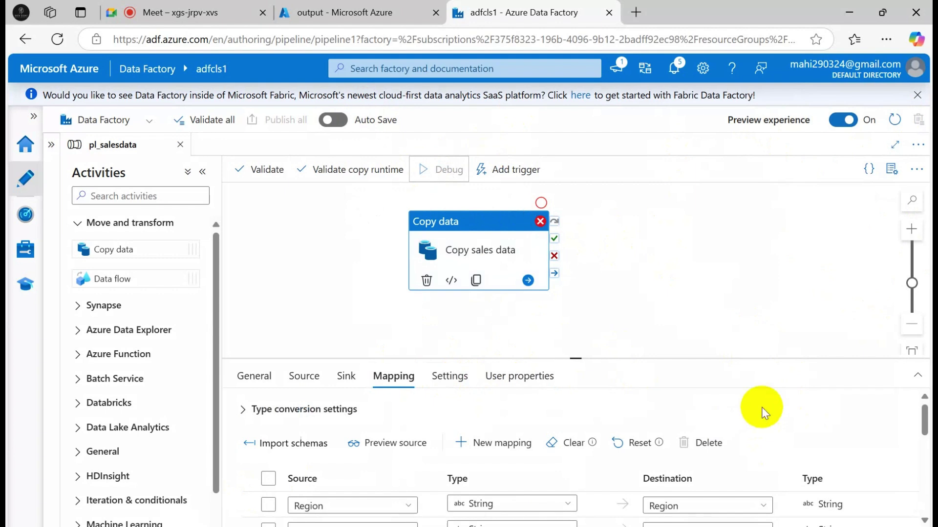
pyautogui.click(921, 377)
pyautogui.click(546, 240)
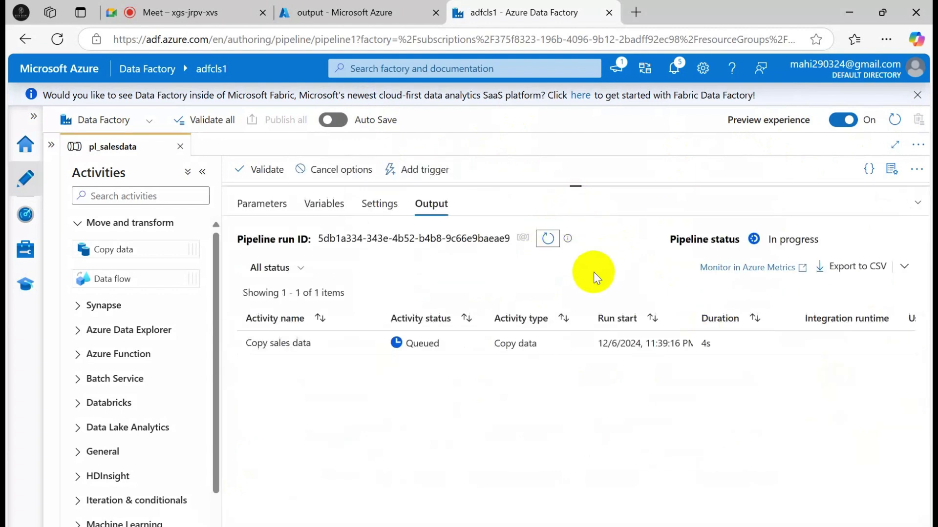
# Step: Keep refreshing the debug run's status until the Copy sales data activity finishes, checking the output container in the Azure portal in between
pyautogui.click(549, 241)
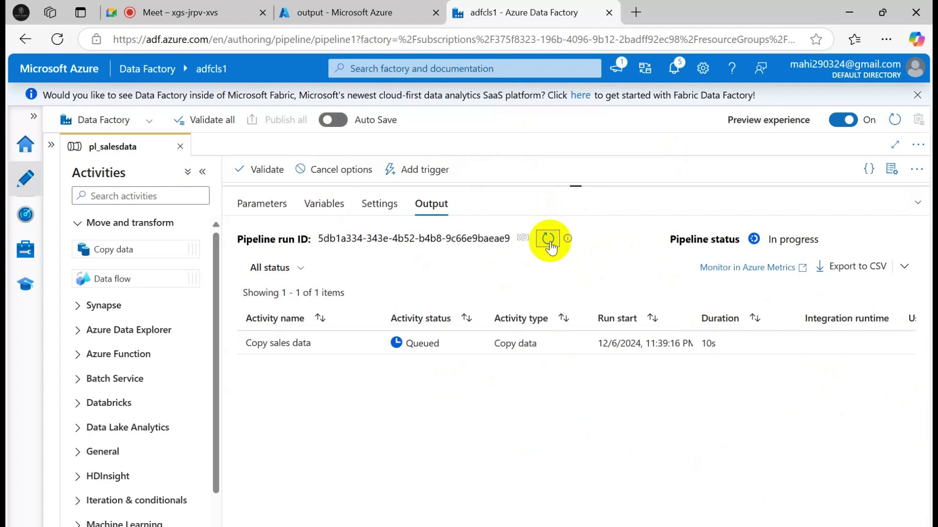
pyautogui.click(549, 242)
pyautogui.click(549, 241)
pyautogui.click(549, 241)
pyautogui.click(549, 241)
pyautogui.click(549, 241)
pyautogui.click(549, 242)
pyautogui.click(550, 241)
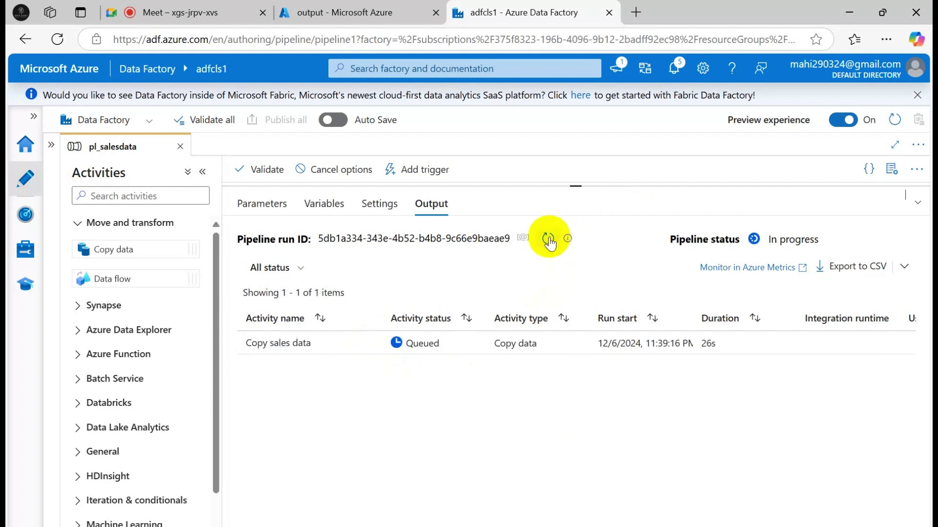
pyautogui.click(548, 241)
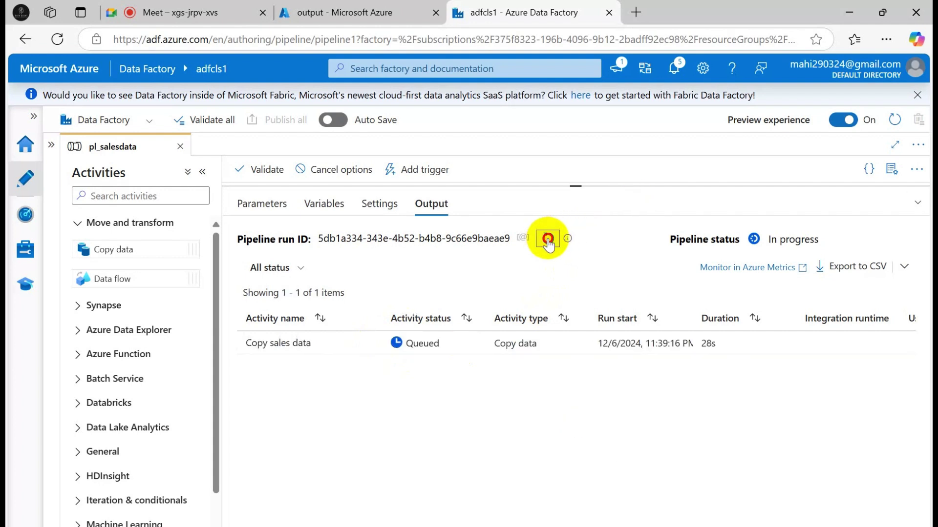
pyautogui.click(548, 240)
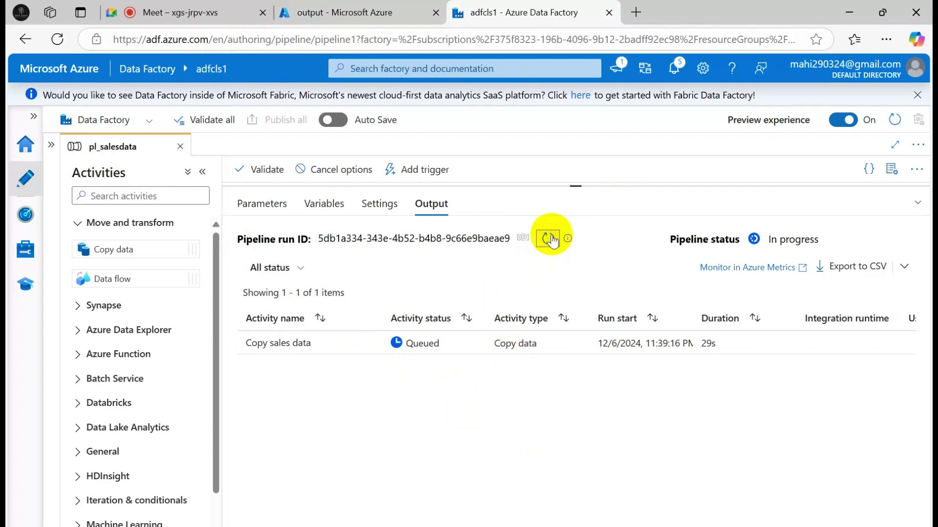
pyautogui.click(552, 239)
pyautogui.moveTo(566, 243)
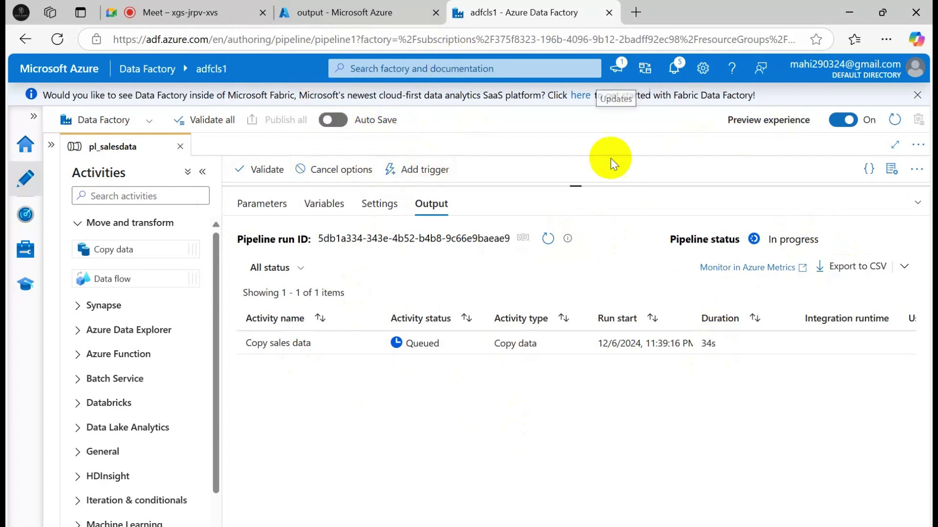
pyautogui.click(548, 241)
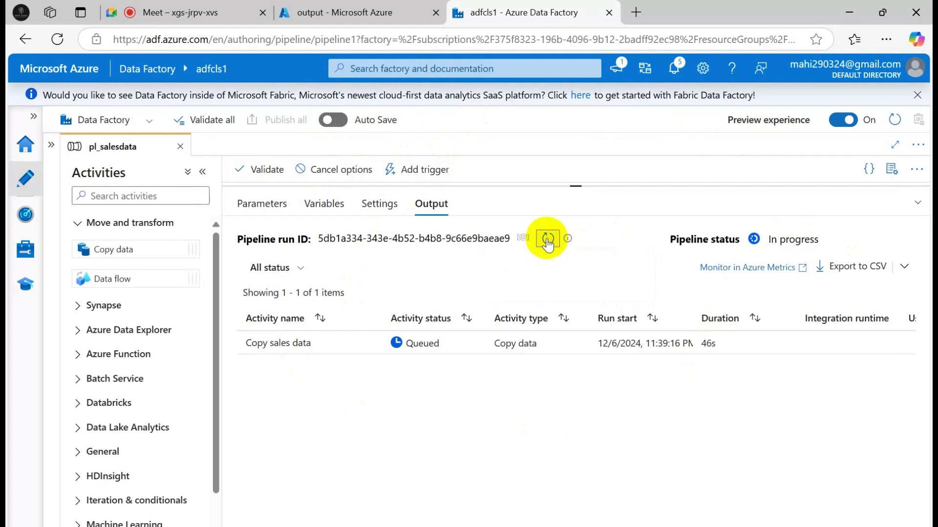
pyautogui.click(547, 241)
pyautogui.click(544, 241)
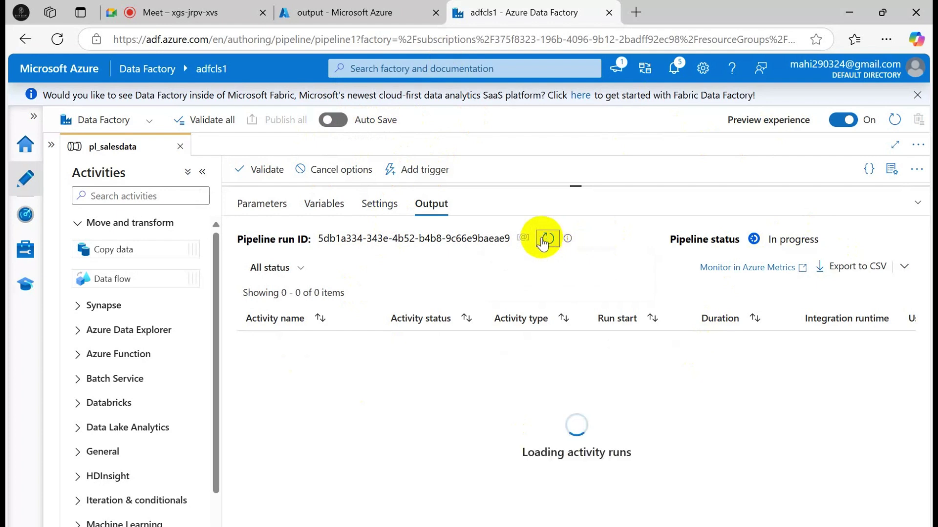
pyautogui.click(341, 13)
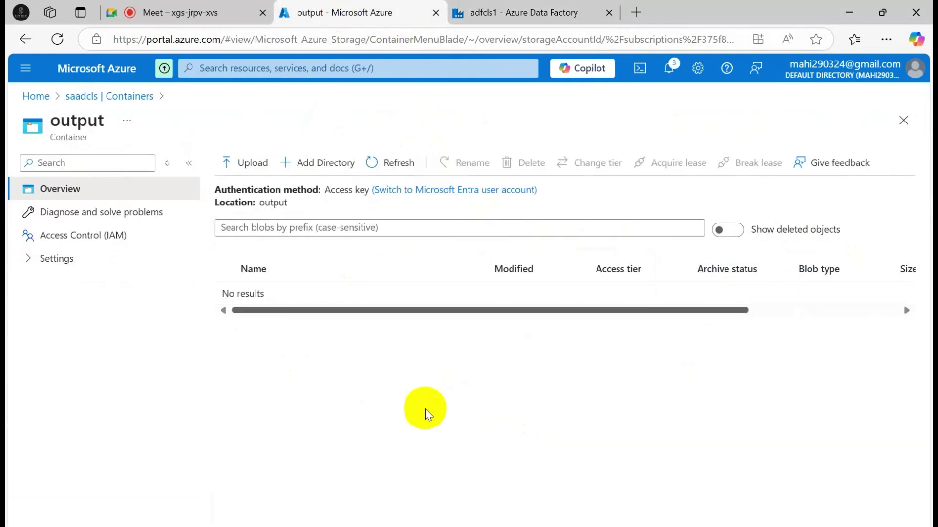
pyautogui.click(483, 12)
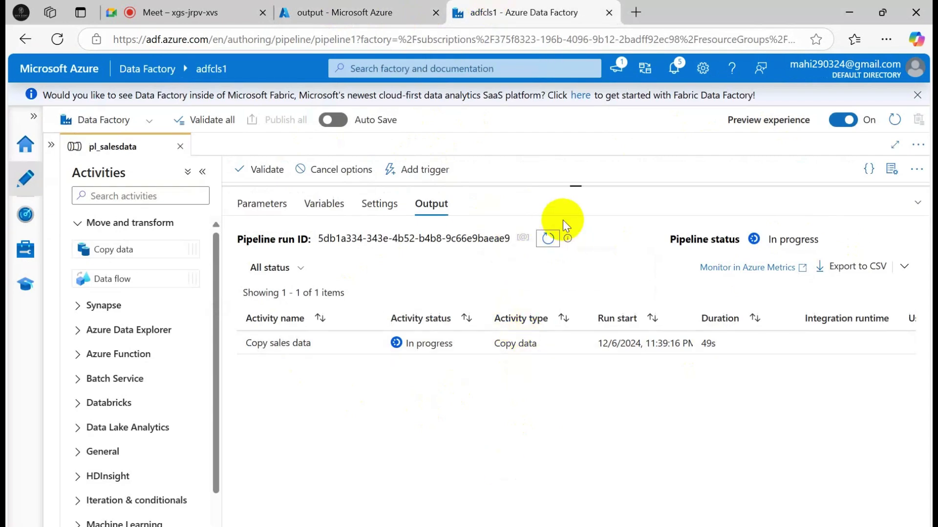
pyautogui.click(547, 241)
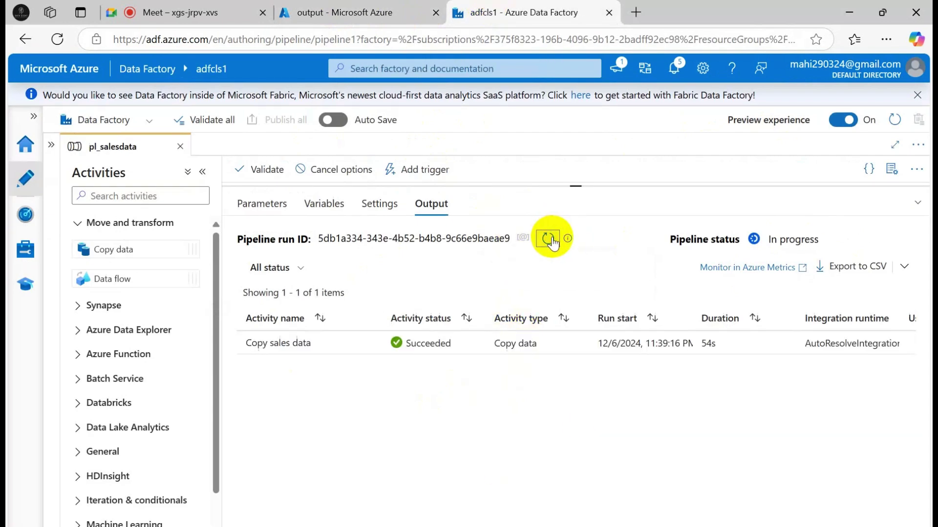
pyautogui.click(552, 243)
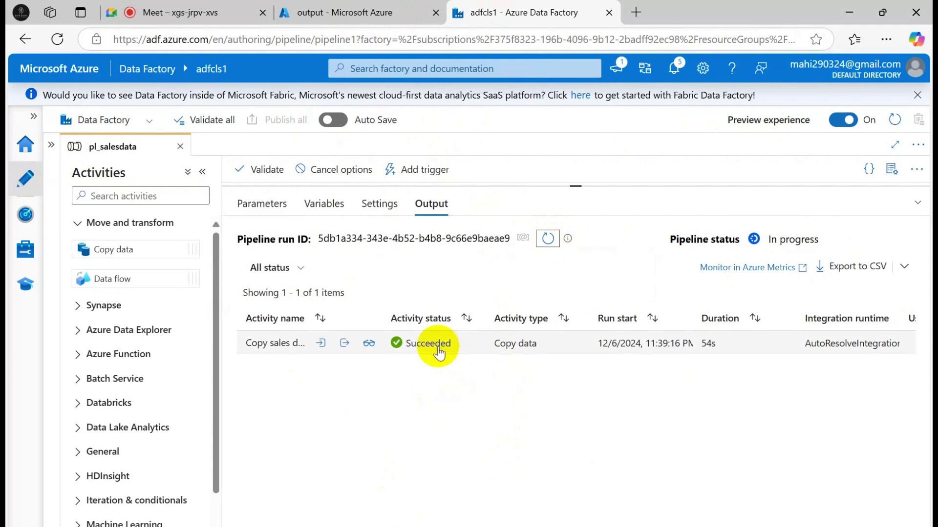
# Step: Examine the Copy sales data activity's run details, including the data read and written and the durations, and close them
pyautogui.click(369, 344)
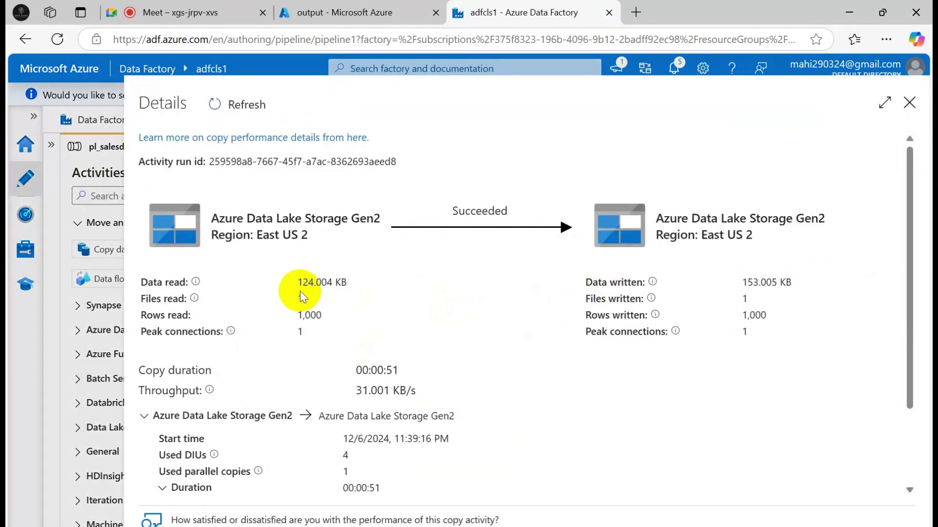
pyautogui.moveTo(303, 285); pyautogui.dragTo(381, 287)
pyautogui.scroll(-2, 731, 372)
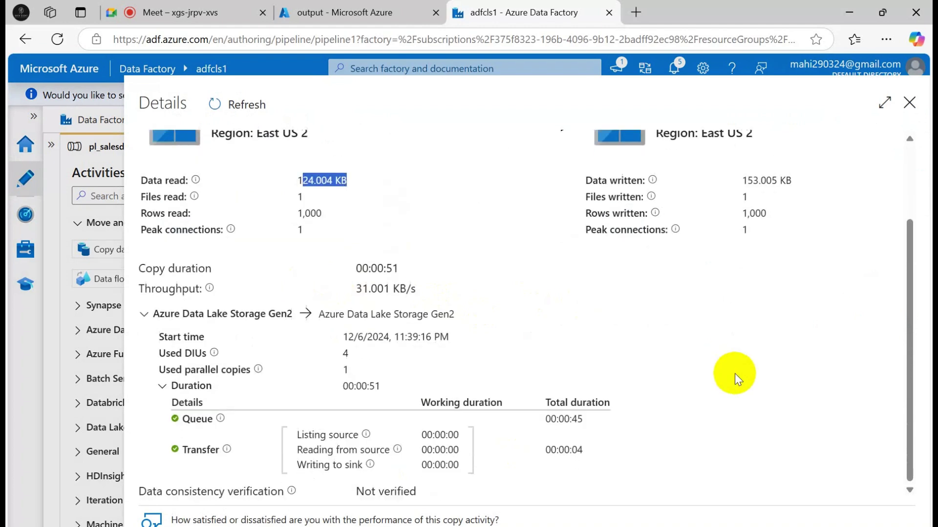
pyautogui.scroll(3, 735, 368)
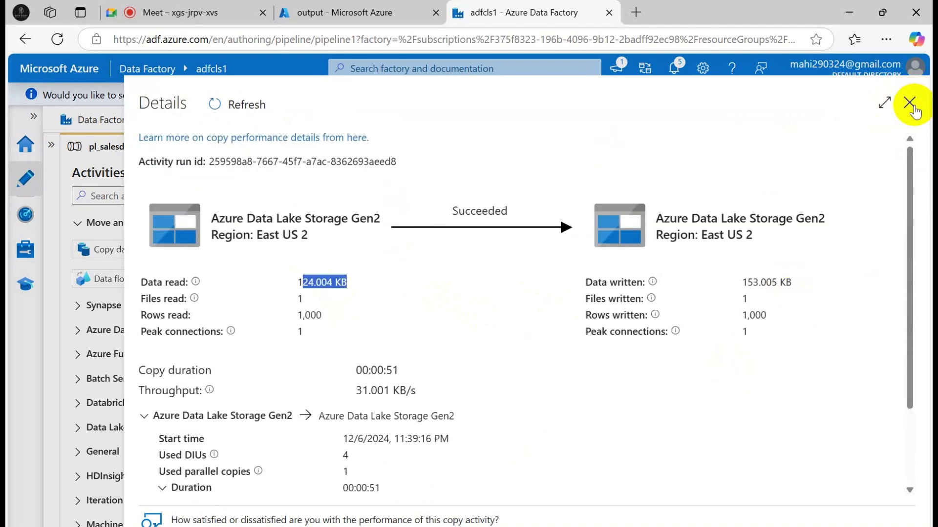
pyautogui.click(909, 104)
# Step: Switch to the Azure portal and view the files in the saadcls storage account's input container
pyautogui.click(317, 12)
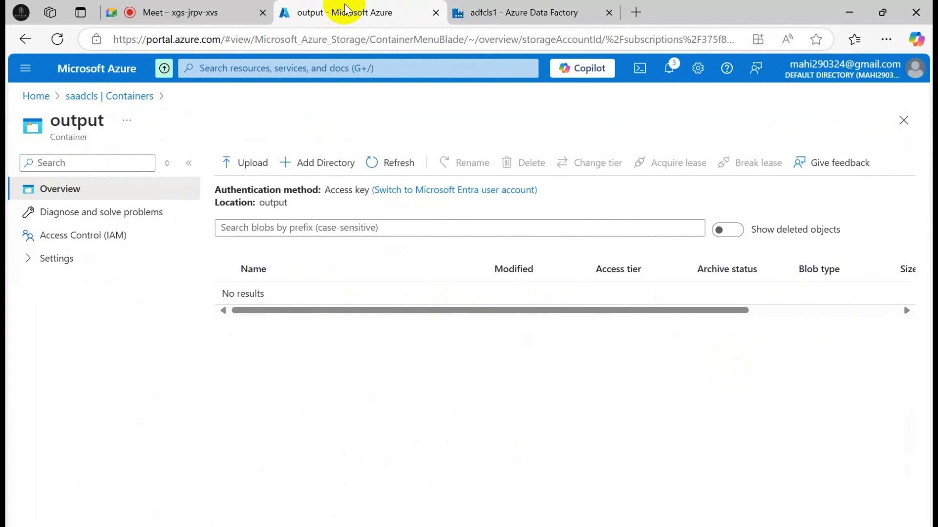
pyautogui.click(76, 99)
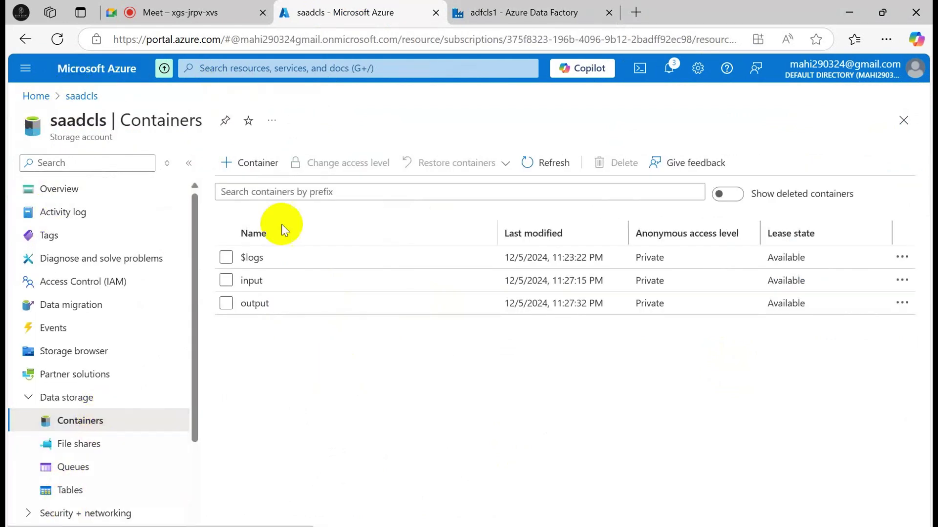
pyautogui.click(255, 280)
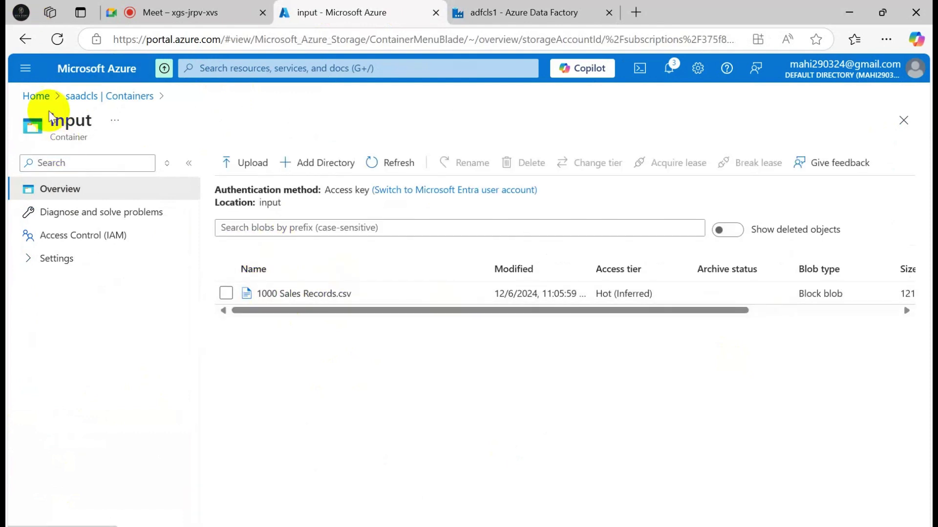
# Step: Reopen the saadcls storage account from the portal home and open the SalesData folder in its output container
pyautogui.click(39, 97)
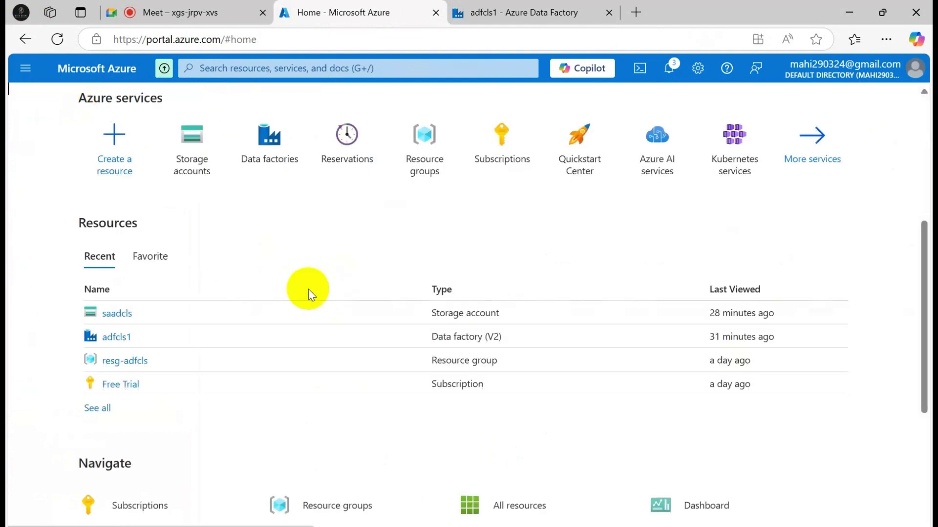
pyautogui.click(119, 313)
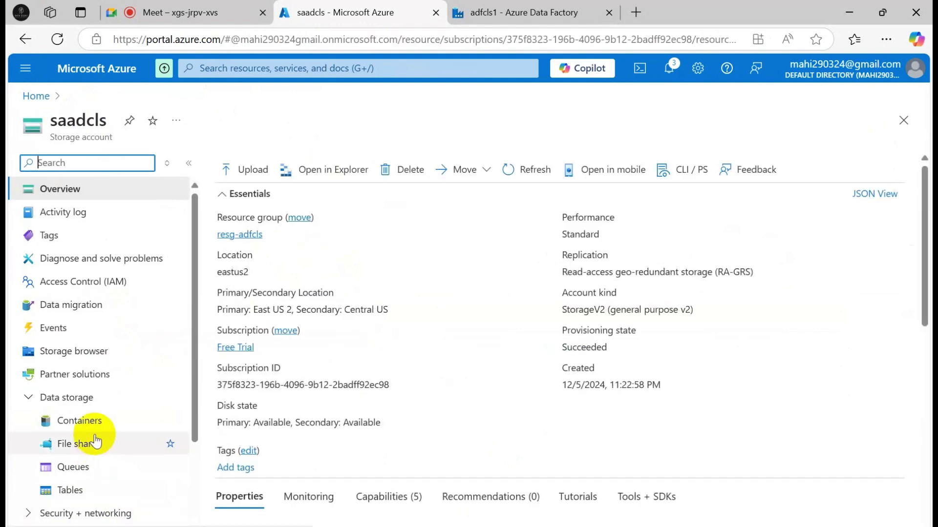
pyautogui.click(91, 425)
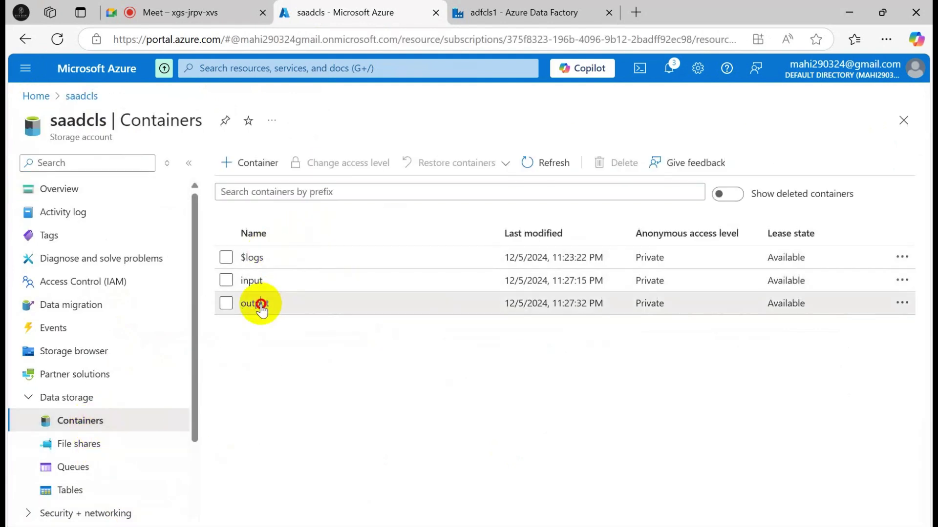
pyautogui.click(261, 304)
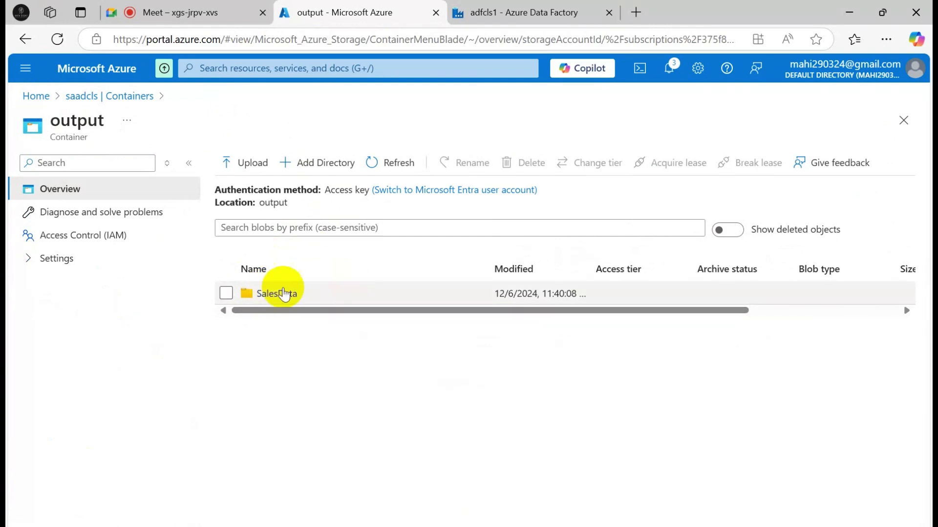
pyautogui.click(284, 294)
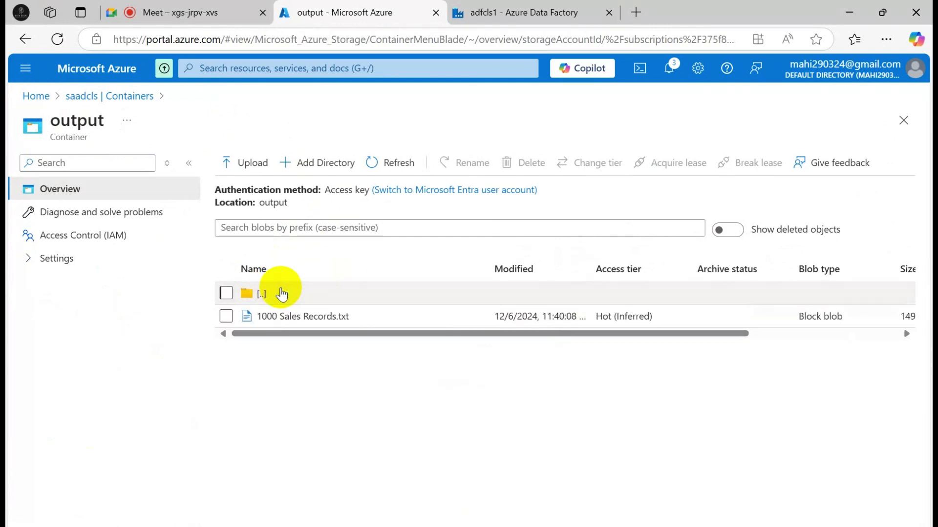
# Step: Open the copied file 1000 Sales Records.txt and review its blob properties and metadata
pyautogui.click(312, 322)
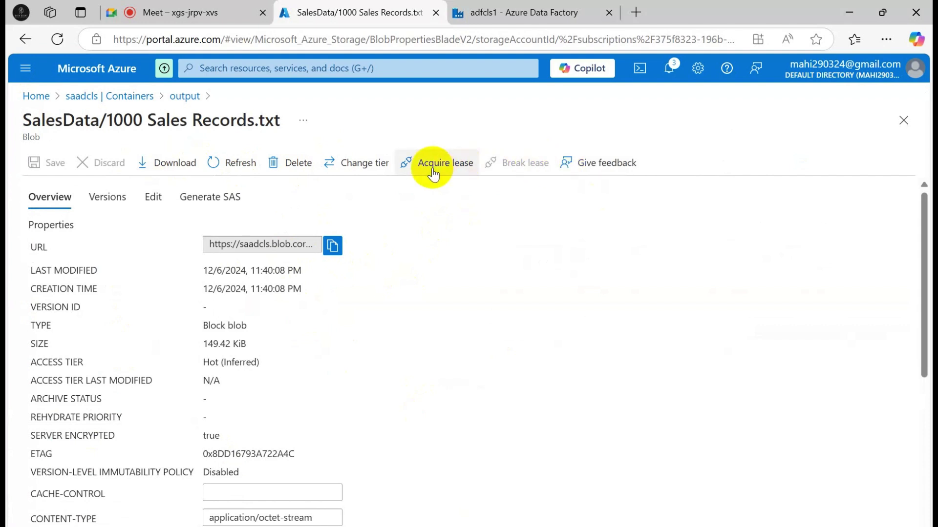
pyautogui.scroll(-5, 408, 404)
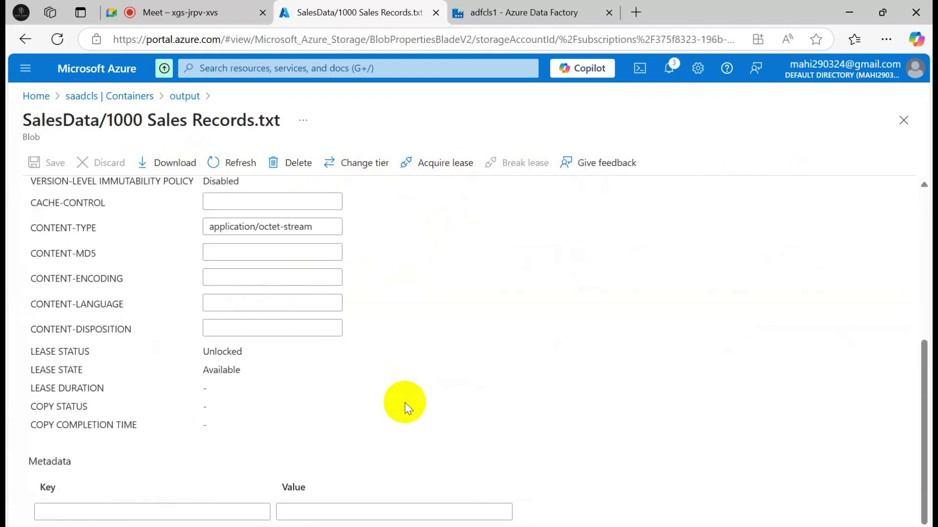
pyautogui.scroll(5, 405, 403)
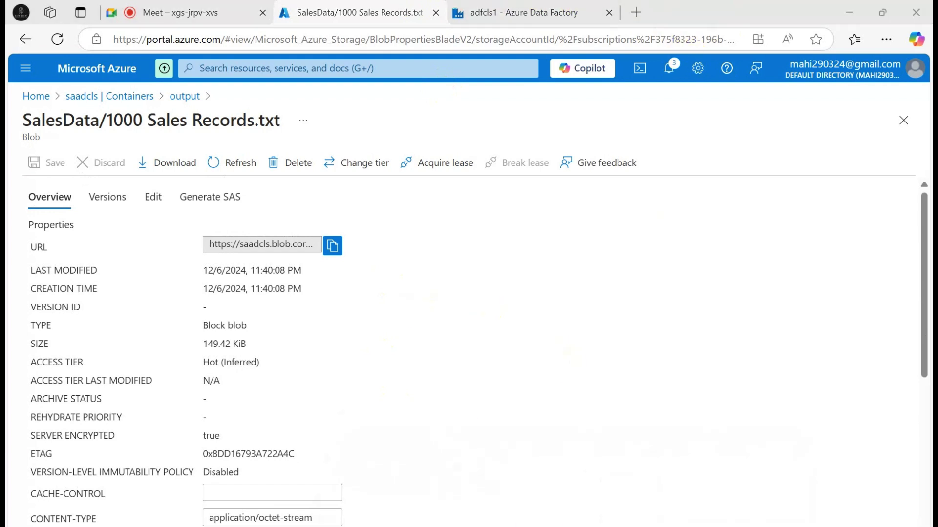
pyautogui.moveTo(606, 526)
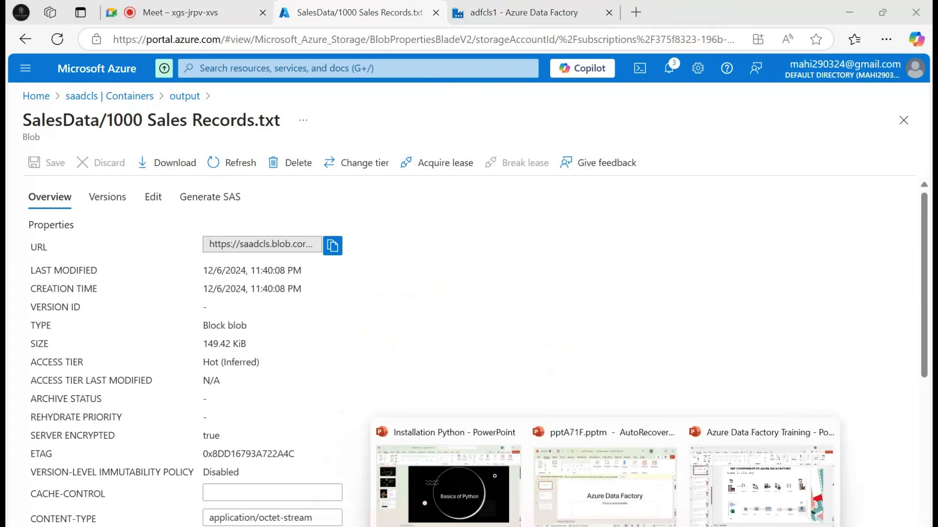